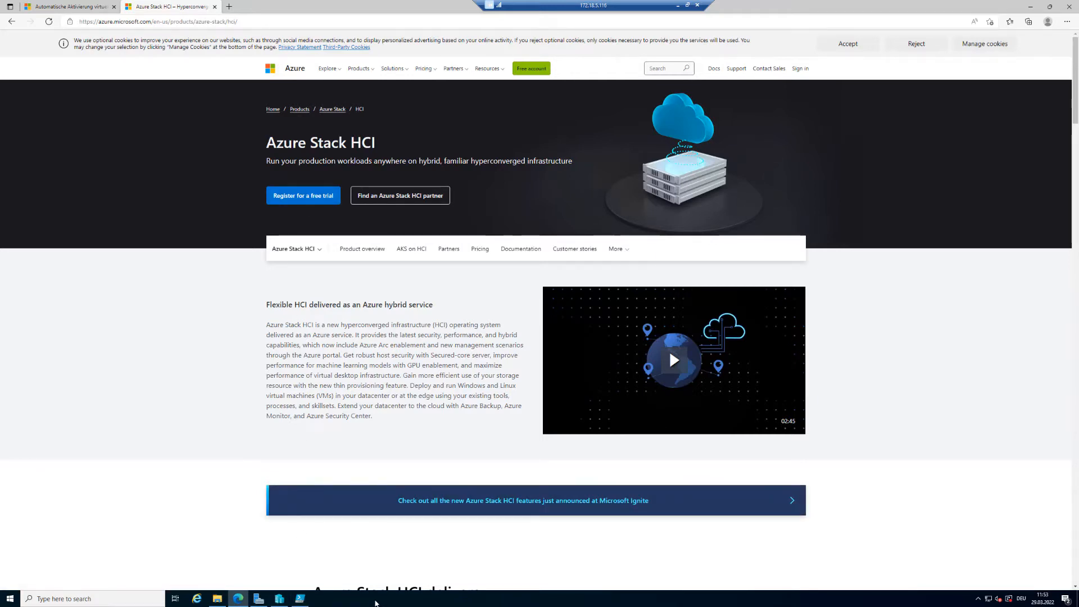
Switch to Hyper-V Manager and review the D101 virtual machines, especially the domain controller D101-DC01 and the hosts D101-ASHCI01 and D101-ASHCI02.
{"action": "left_click", "coordinate": [376, 603]}
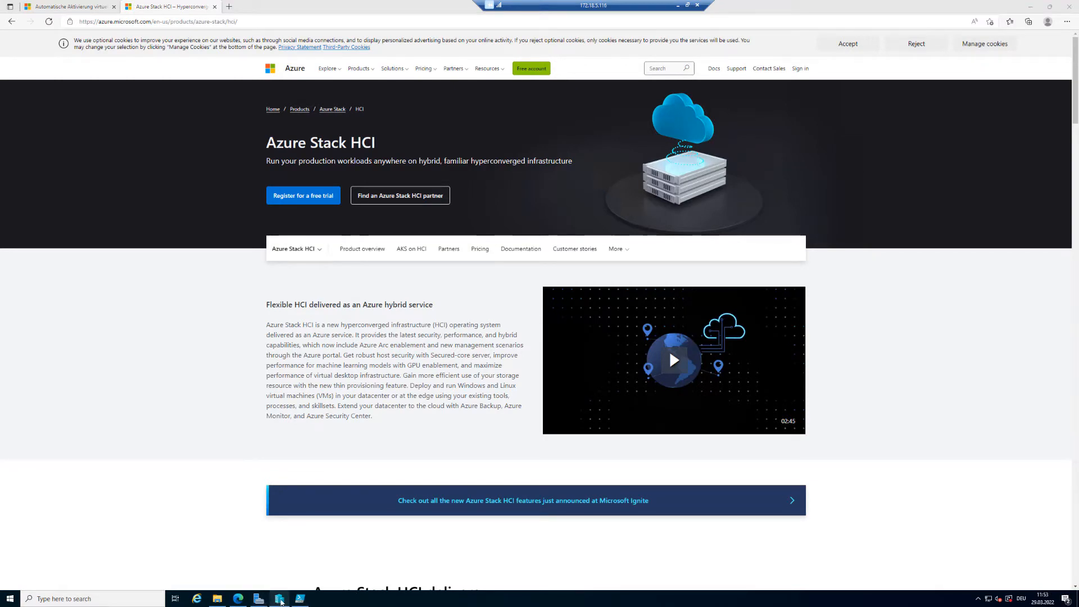
{"action": "left_click", "coordinate": [280, 599]}
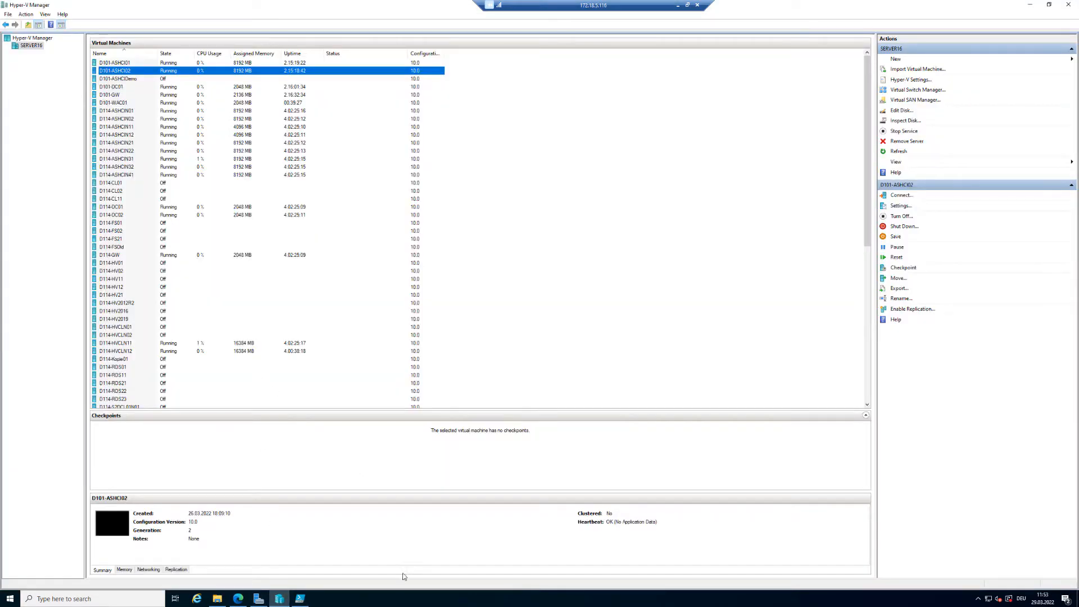
{"action": "left_click", "coordinate": [444, 601]}
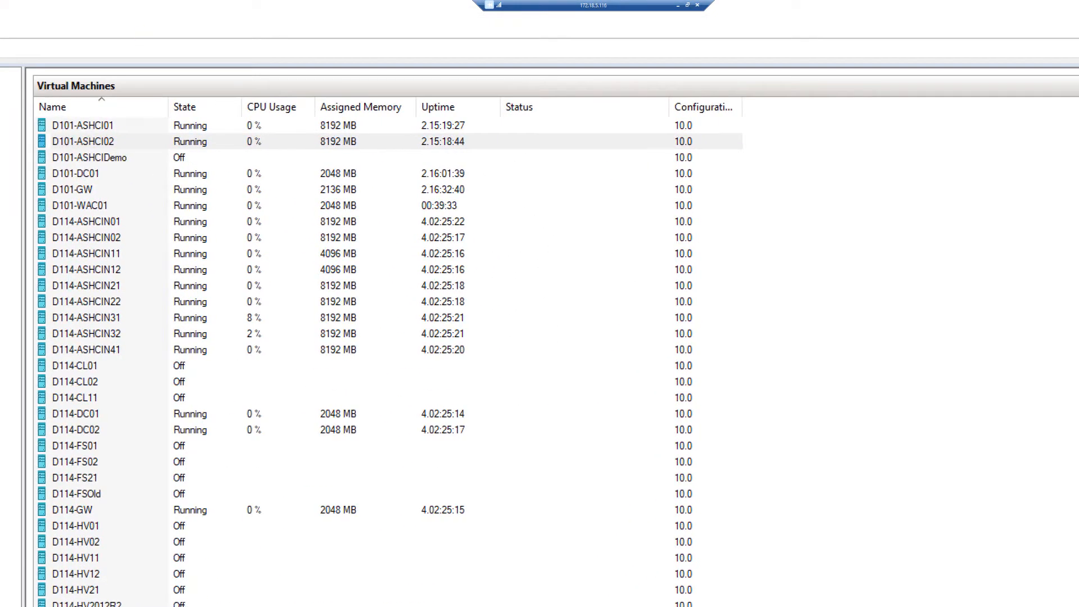
{"action": "mouse_move", "coordinate": [32, 164]}
{"action": "left_mouse_down"}
{"action": "mouse_move", "coordinate": [72, 178]}
{"action": "mouse_move", "coordinate": [313, 187]}
{"action": "mouse_move", "coordinate": [498, 181]}
{"action": "left_mouse_up"}
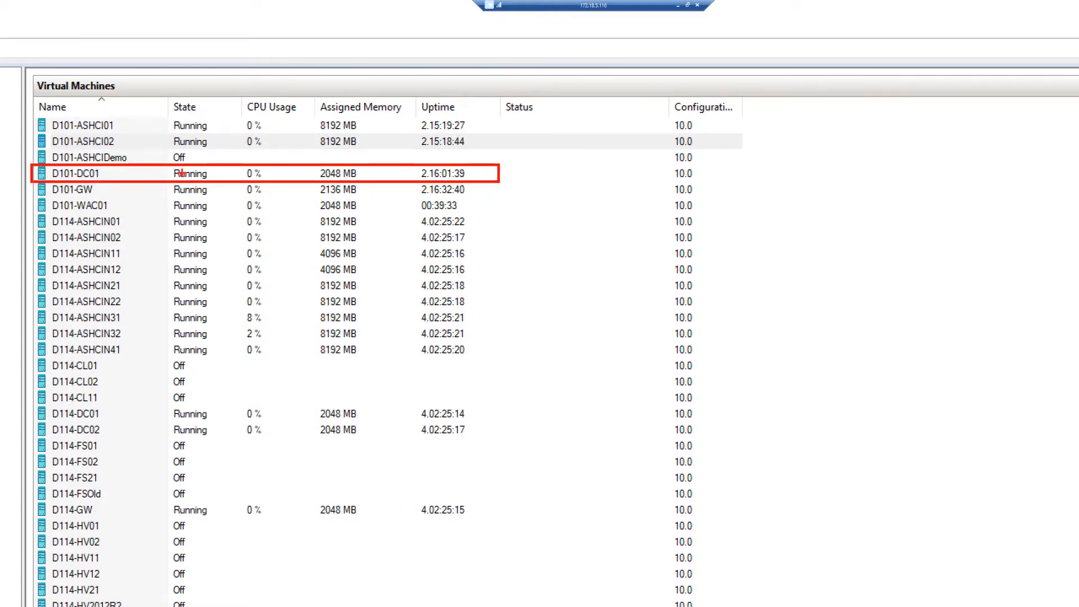
{"action": "mouse_move", "coordinate": [30, 115]}
{"action": "left_mouse_down"}
{"action": "mouse_move", "coordinate": [256, 144]}
{"action": "mouse_move", "coordinate": [501, 148]}
{"action": "left_mouse_up"}
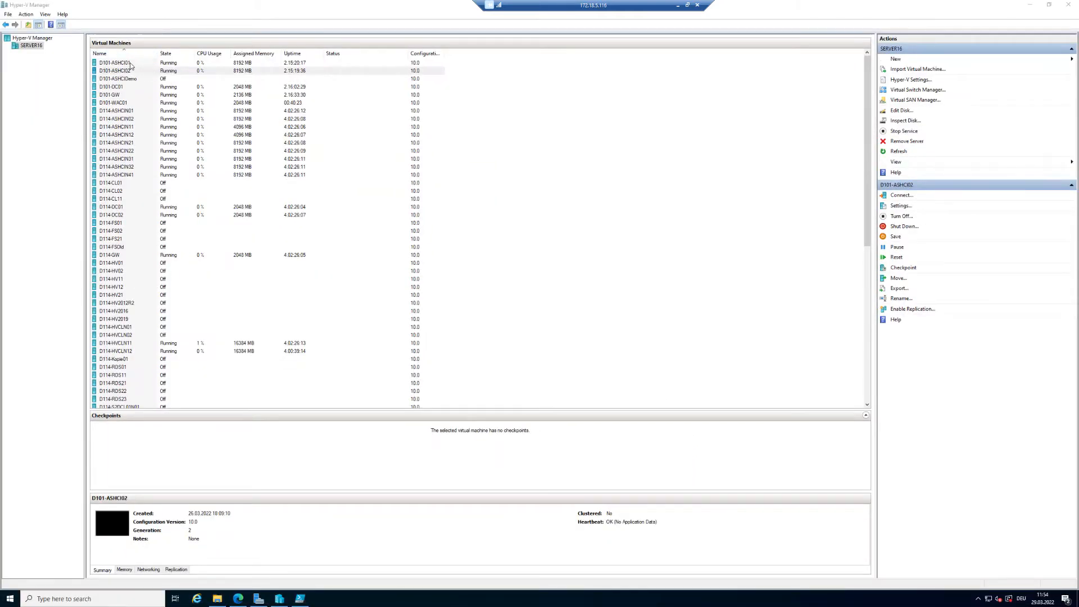
Examine the memory, processor, hard drive and network adapter settings of virtual machine D101-ASHCI01, and close them without changes.
{"action": "left_click", "coordinate": [130, 65]}
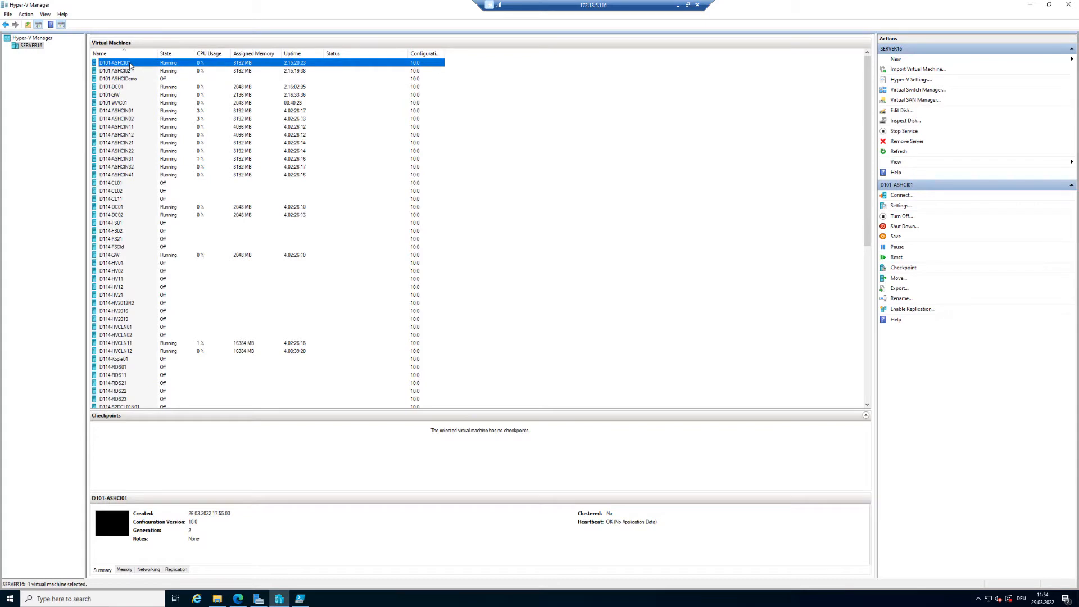
{"action": "right_click", "coordinate": [130, 65]}
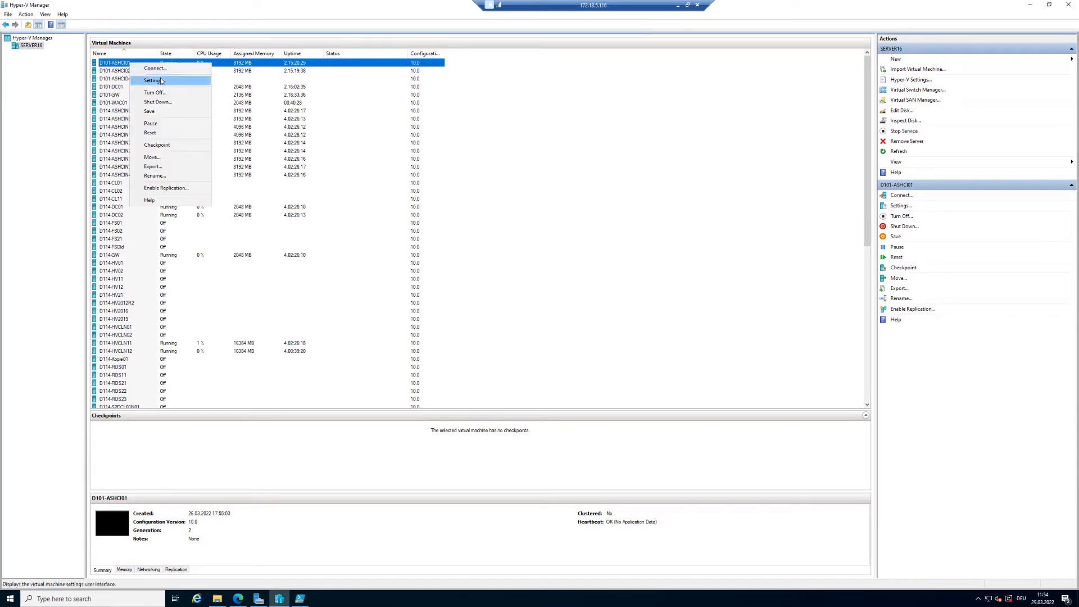
{"action": "left_click", "coordinate": [143, 80]}
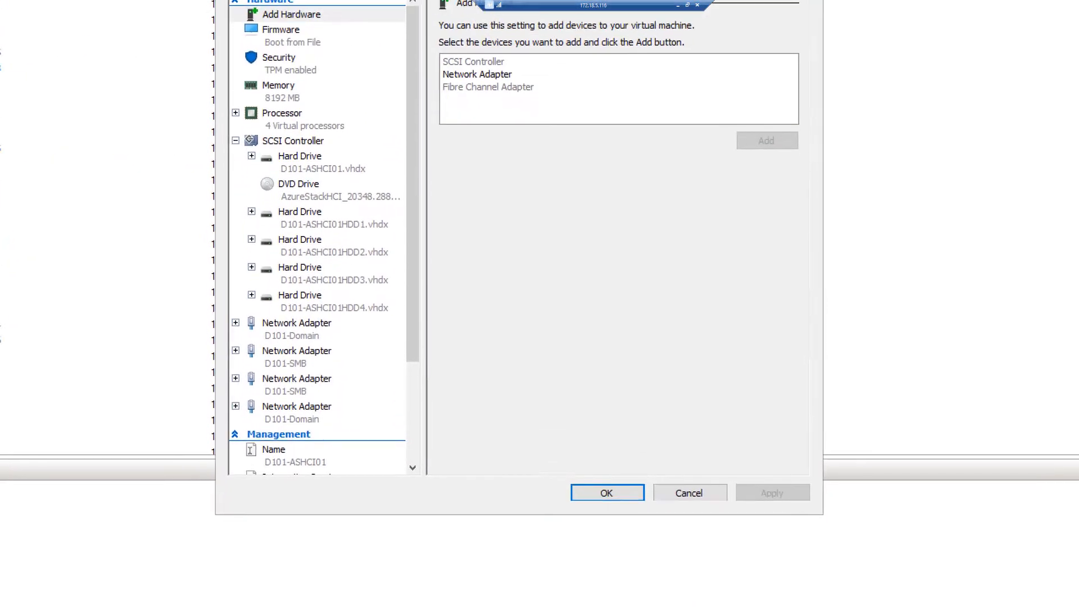
{"action": "left_click", "coordinate": [255, 116]}
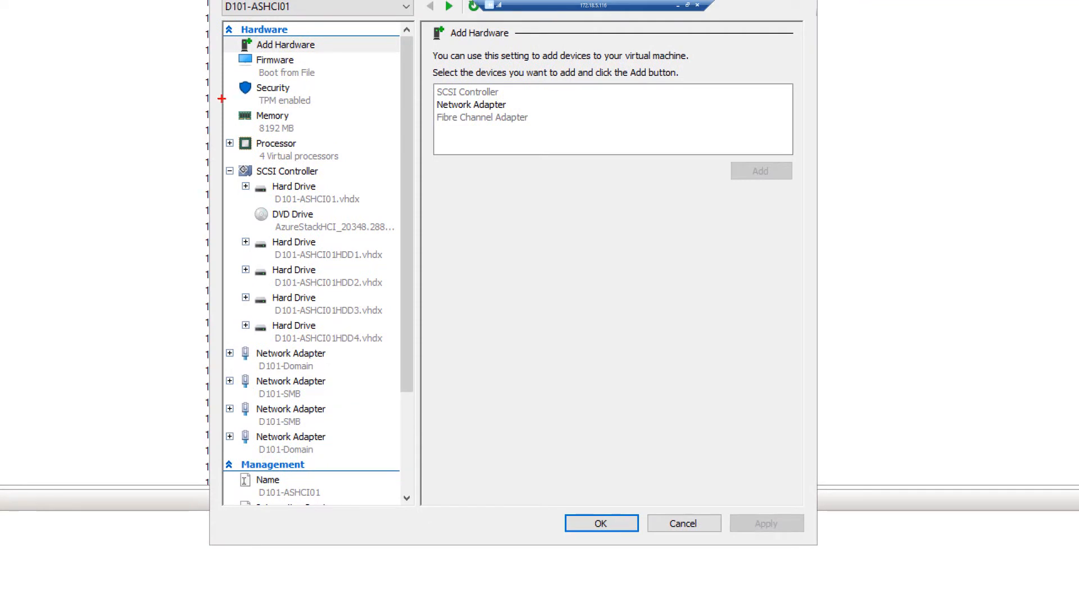
{"action": "mouse_move", "coordinate": [220, 100]}
{"action": "left_mouse_down"}
{"action": "mouse_move", "coordinate": [274, 141]}
{"action": "mouse_move", "coordinate": [380, 163]}
{"action": "left_mouse_up"}
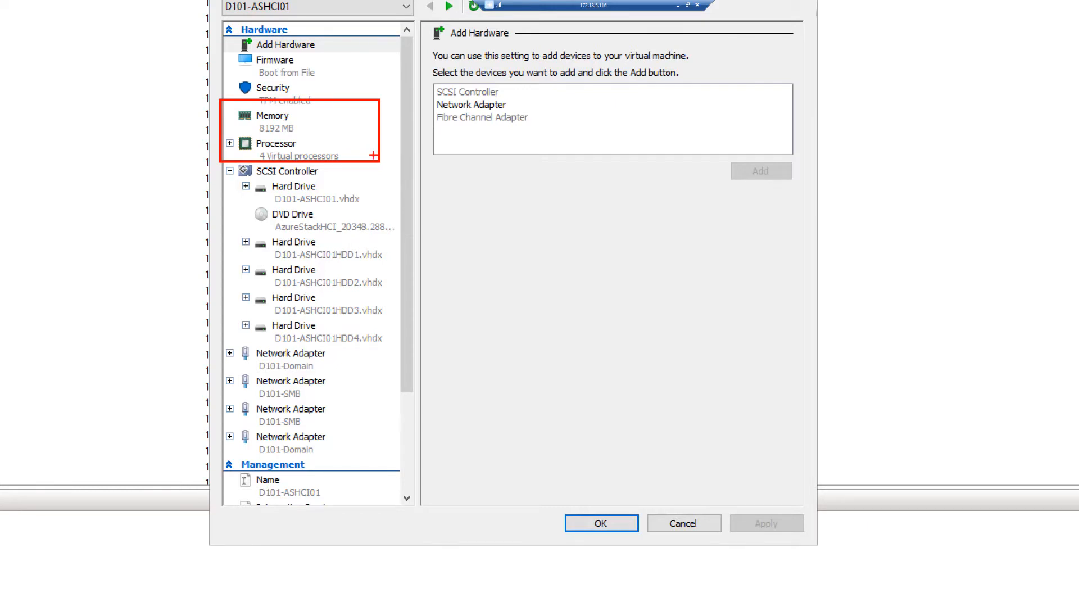
{"action": "mouse_move", "coordinate": [232, 230]}
{"action": "left_mouse_down"}
{"action": "mouse_move", "coordinate": [281, 307]}
{"action": "mouse_move", "coordinate": [392, 354]}
{"action": "mouse_move", "coordinate": [415, 348]}
{"action": "left_mouse_up"}
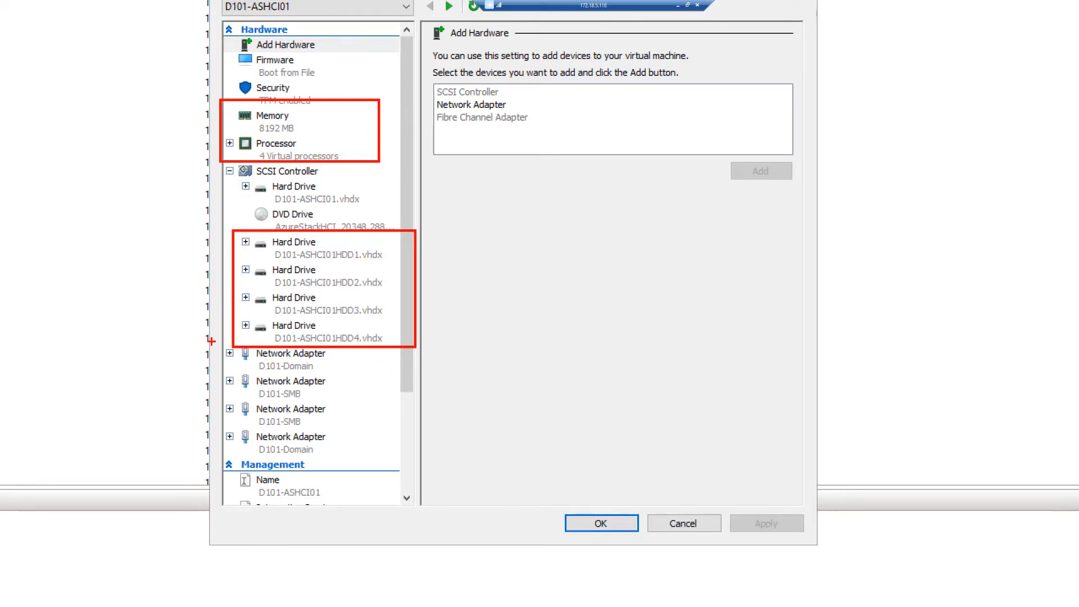
{"action": "mouse_move", "coordinate": [212, 339]}
{"action": "left_mouse_down"}
{"action": "mouse_move", "coordinate": [367, 469]}
{"action": "mouse_move", "coordinate": [402, 458]}
{"action": "left_mouse_up"}
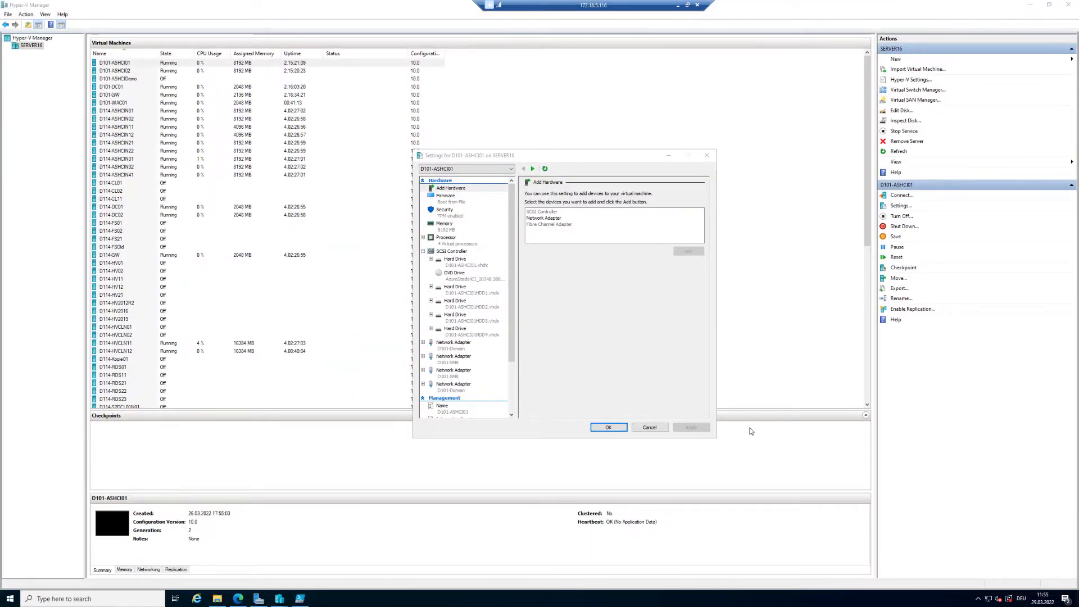
{"action": "left_click", "coordinate": [662, 430]}
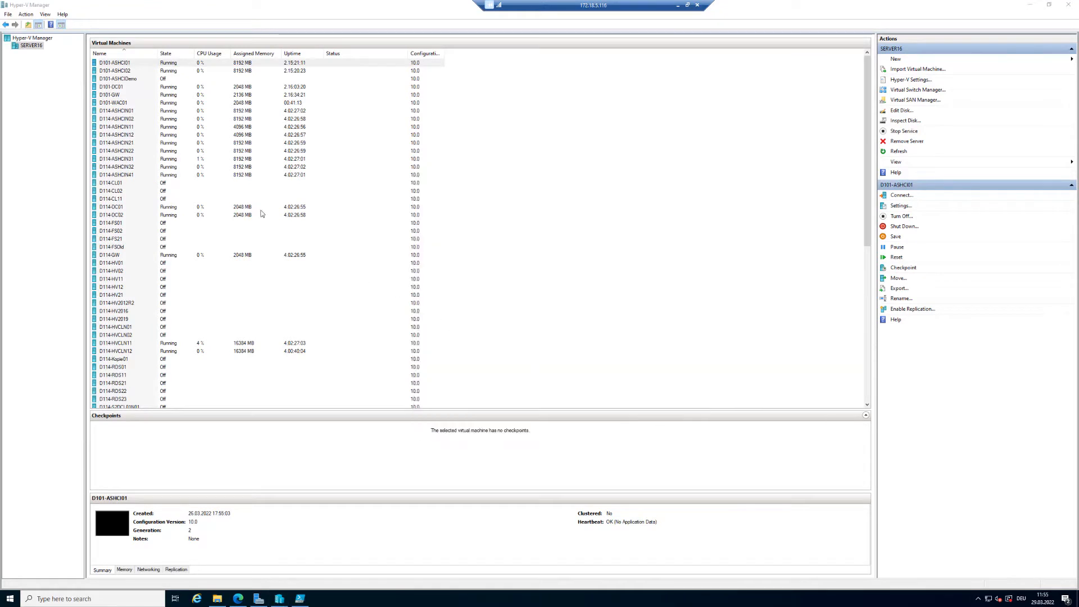
Check the DVD drive in the settings of virtual machine D101-ASHCIDemo, and close the settings without changes.
{"action": "left_click", "coordinate": [136, 81]}
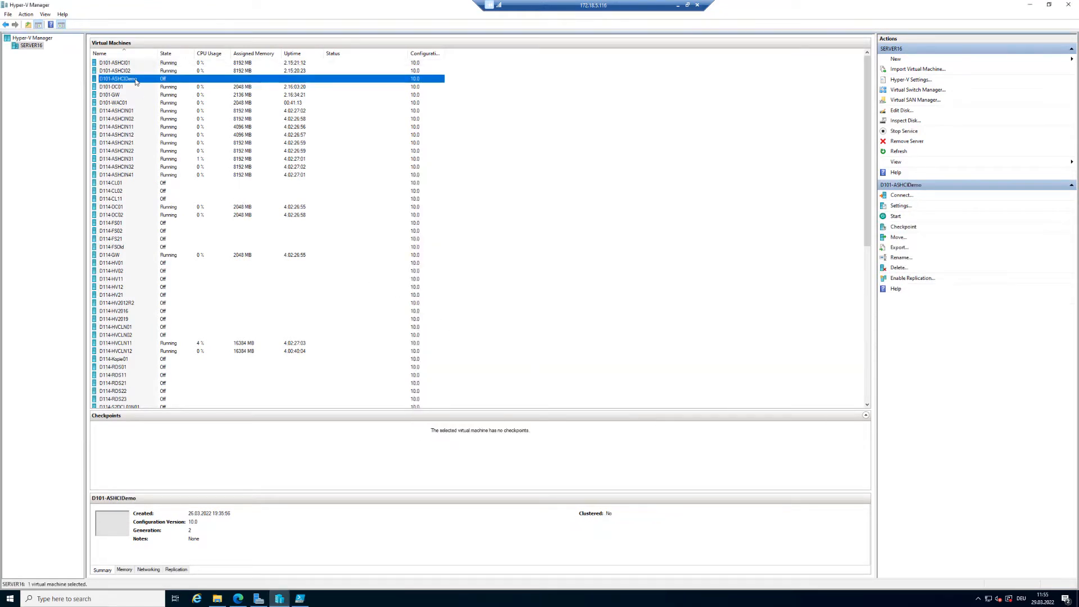
{"action": "right_click", "coordinate": [136, 79]}
{"action": "left_click", "coordinate": [160, 96]}
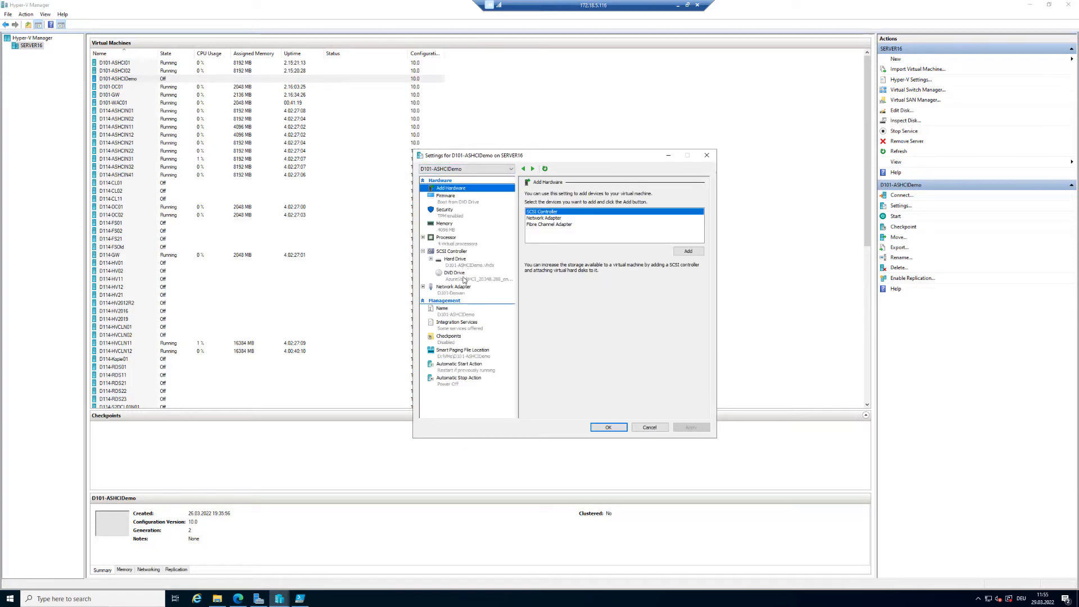
{"action": "left_click", "coordinate": [464, 274]}
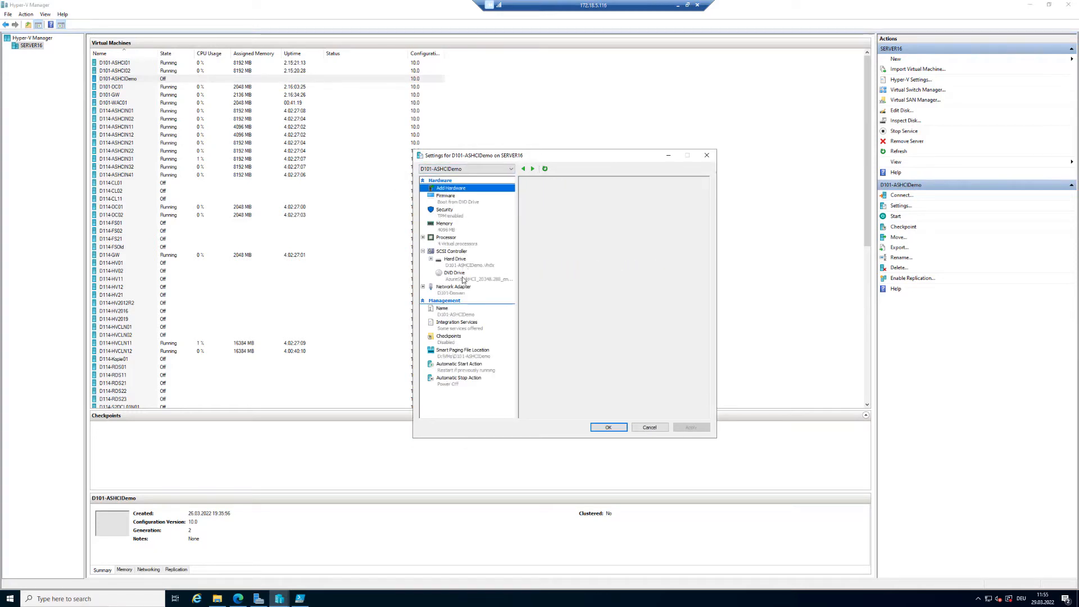
{"action": "left_click", "coordinate": [649, 428]}
Connect to virtual machine D101-ASHCIDemo, start it and boot it from the DVD.
{"action": "right_click", "coordinate": [140, 82]}
{"action": "left_click", "coordinate": [160, 90]}
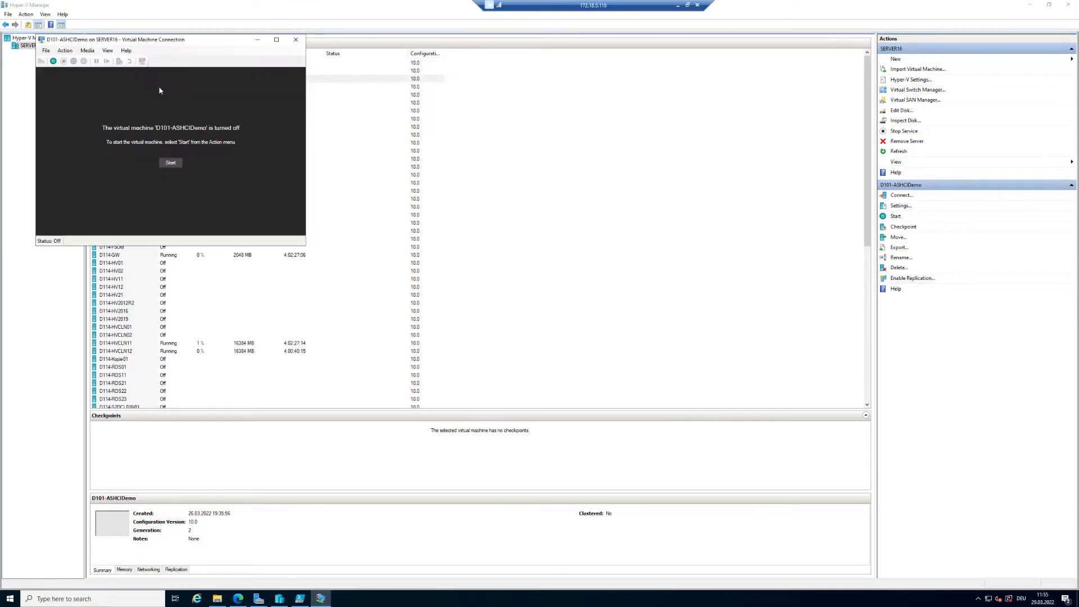
{"action": "left_click", "coordinate": [170, 163]}
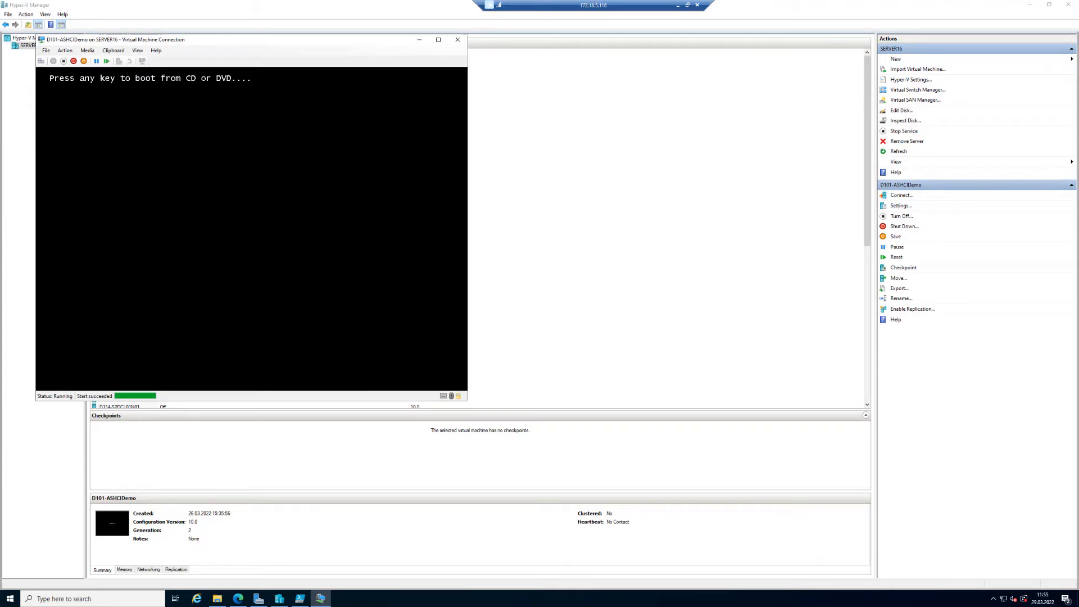
{"action": "key", "text": "Return"}
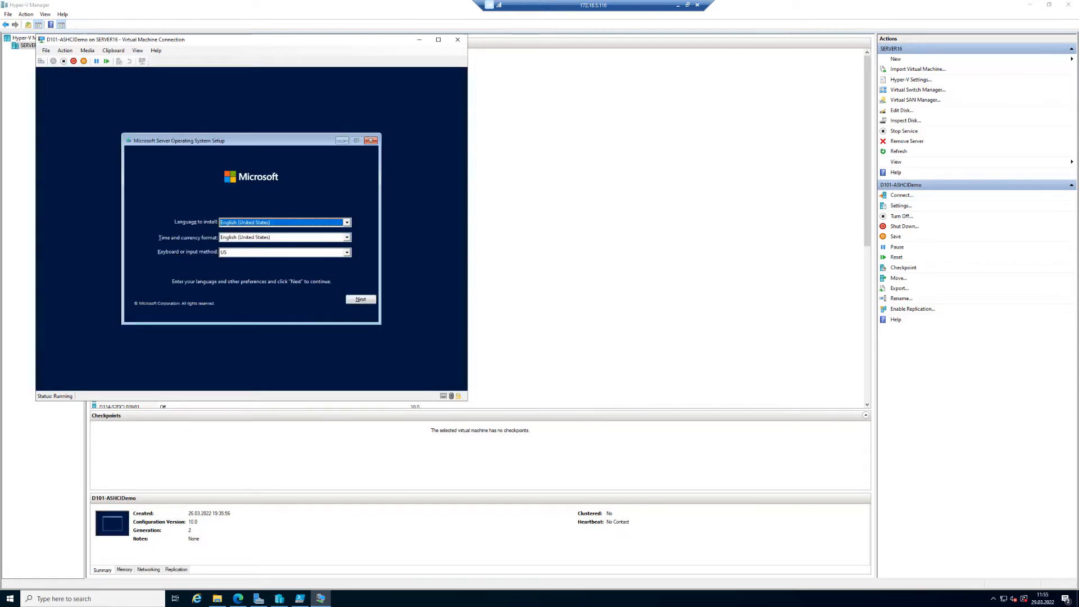
Set the time and currency format to German (Germany) in the operating system setup and start the installation.
{"action": "key", "text": "Tab"}
{"action": "key", "text": "g"}
{"action": "key", "text": "g"}
{"action": "key", "text": "g"}
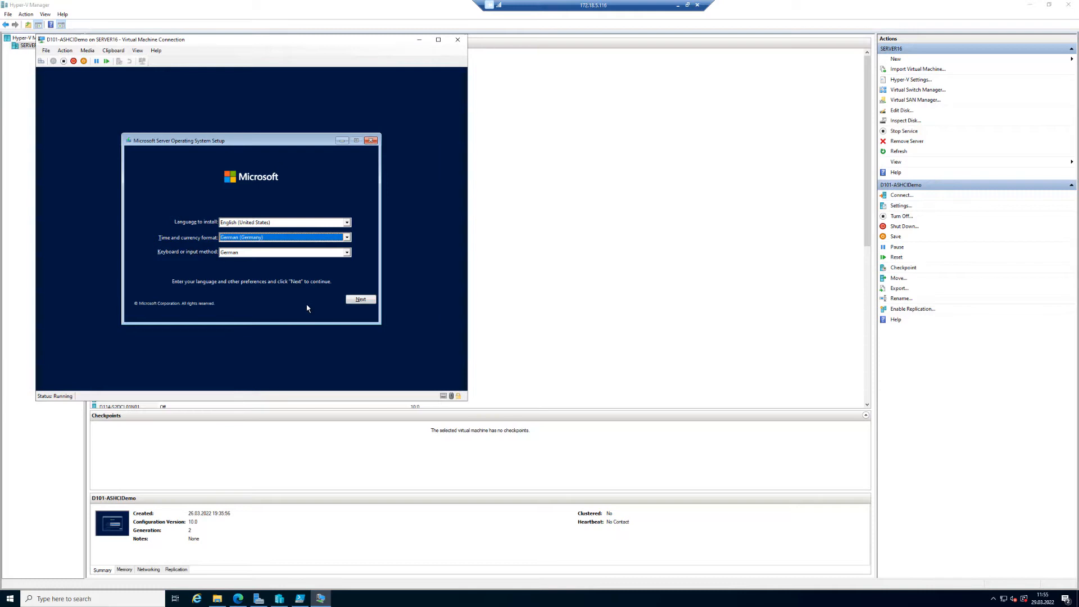
{"action": "left_click", "coordinate": [360, 300]}
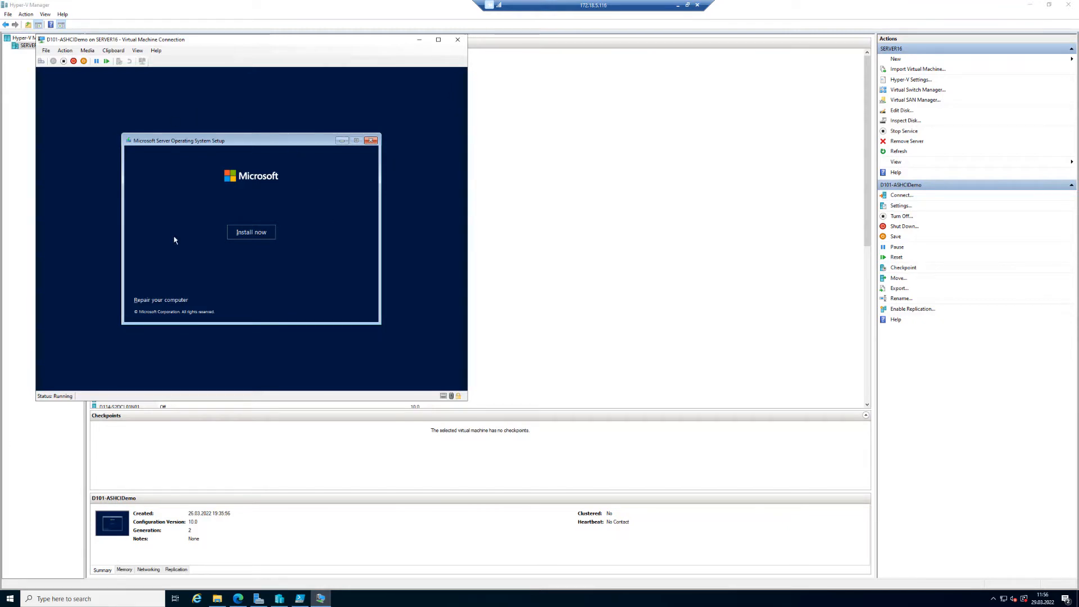
{"action": "left_click", "coordinate": [258, 232]}
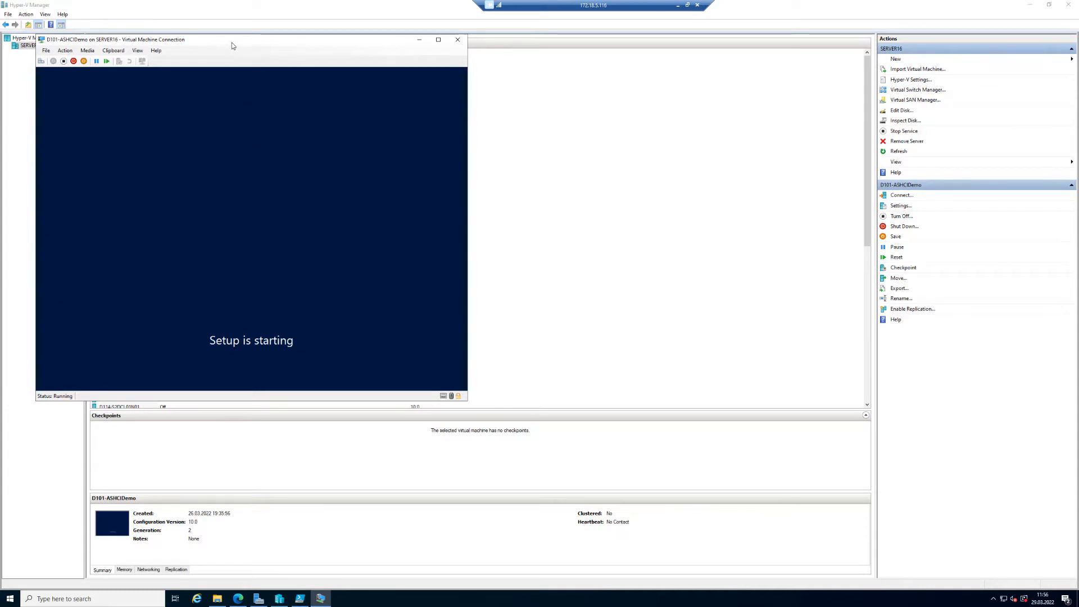
Accept the license terms and start a custom installation of the operating system on Drive 0 Unallocated Space.
{"action": "left_click_drag", "start_coordinate": [231, 42], "coordinate": [233, 60]}
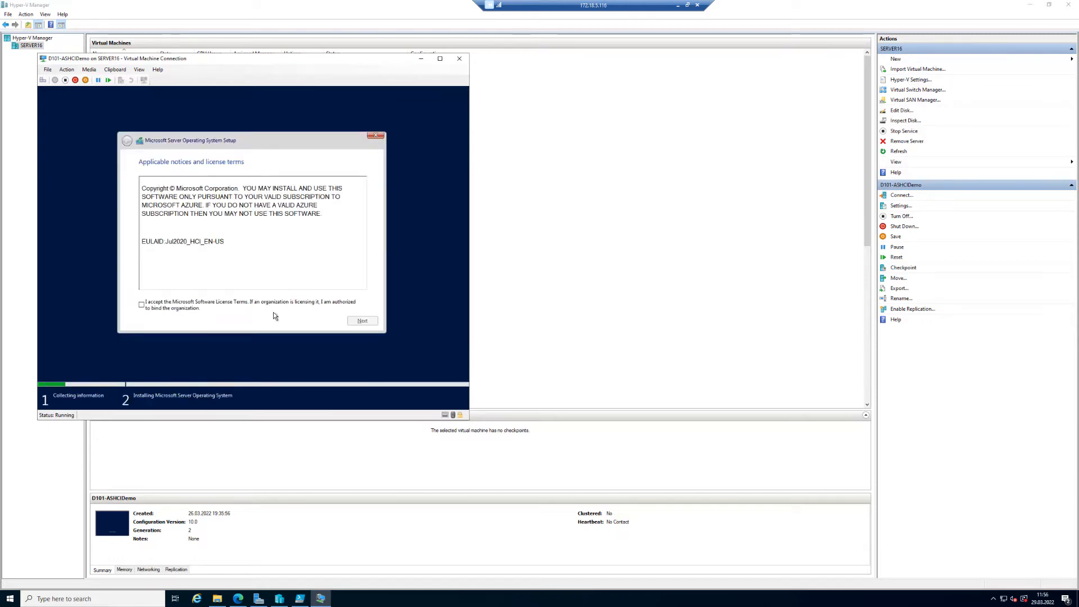
{"action": "left_click", "coordinate": [186, 305]}
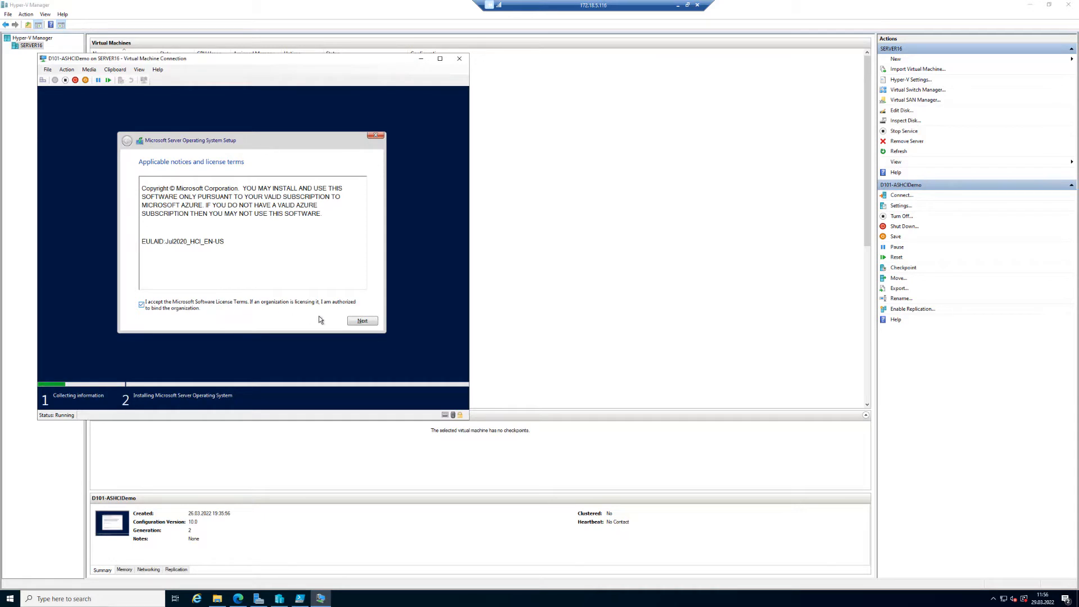
{"action": "left_click", "coordinate": [360, 320]}
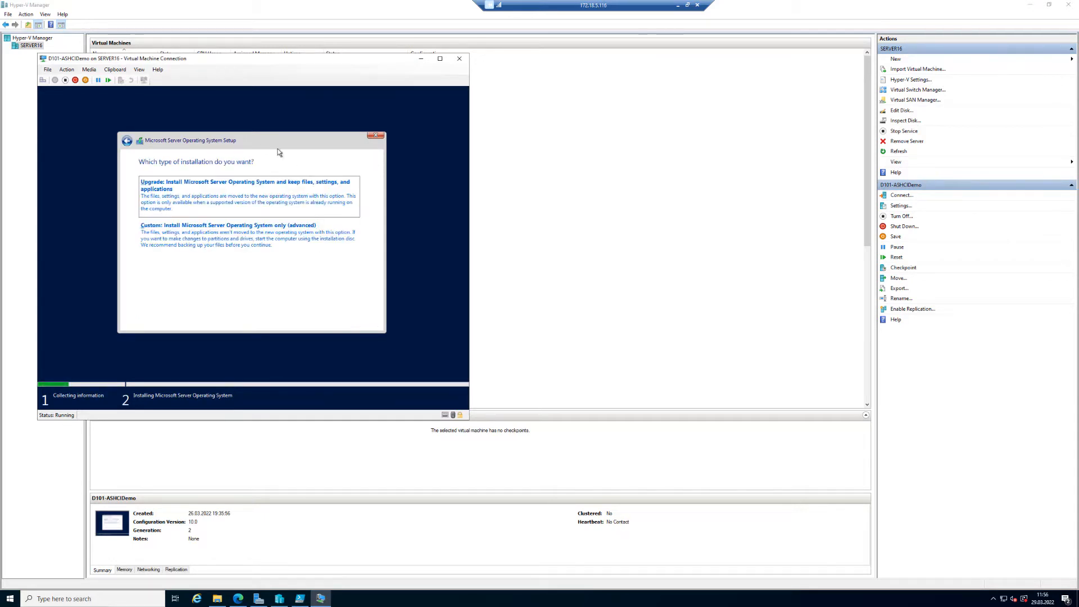
{"action": "left_click", "coordinate": [256, 227]}
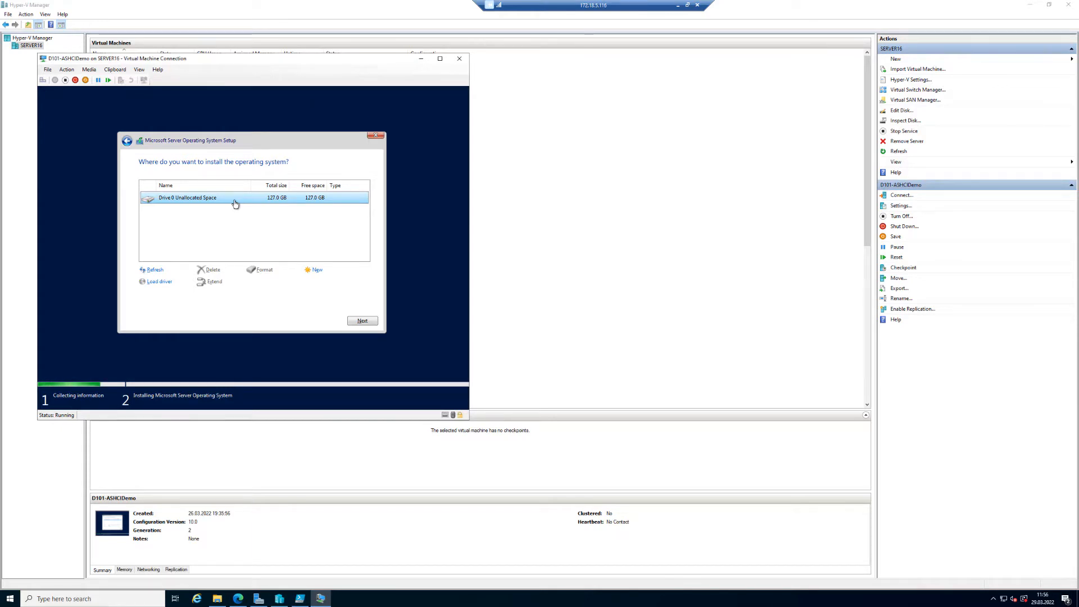
{"action": "left_click", "coordinate": [369, 325]}
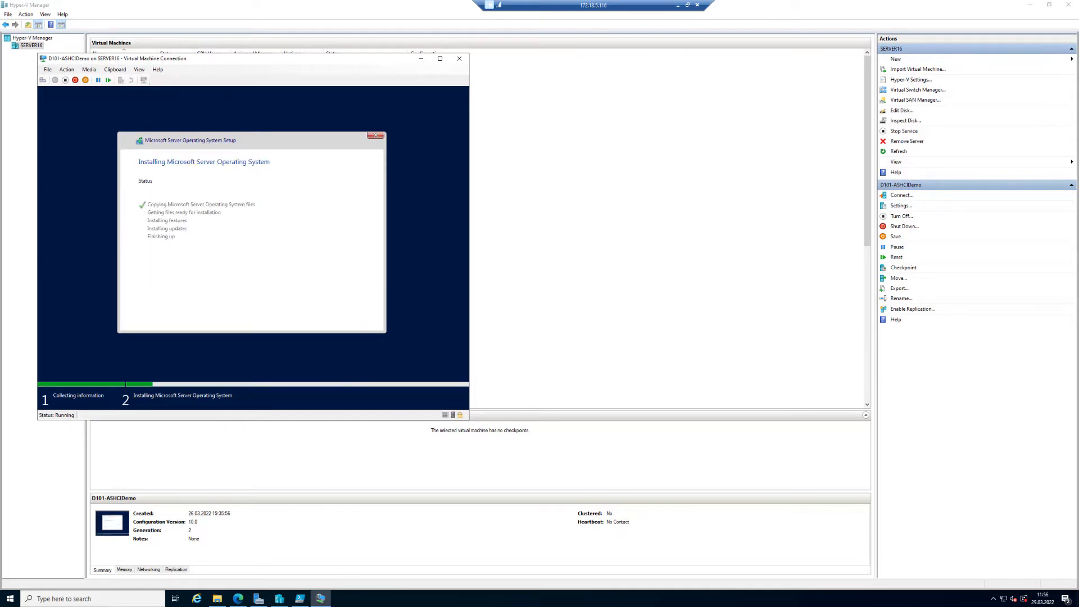
Follow the installation status of the server operating system and restart the virtual machine when setup requires it.
{"action": "left_click", "coordinate": [391, 605]}
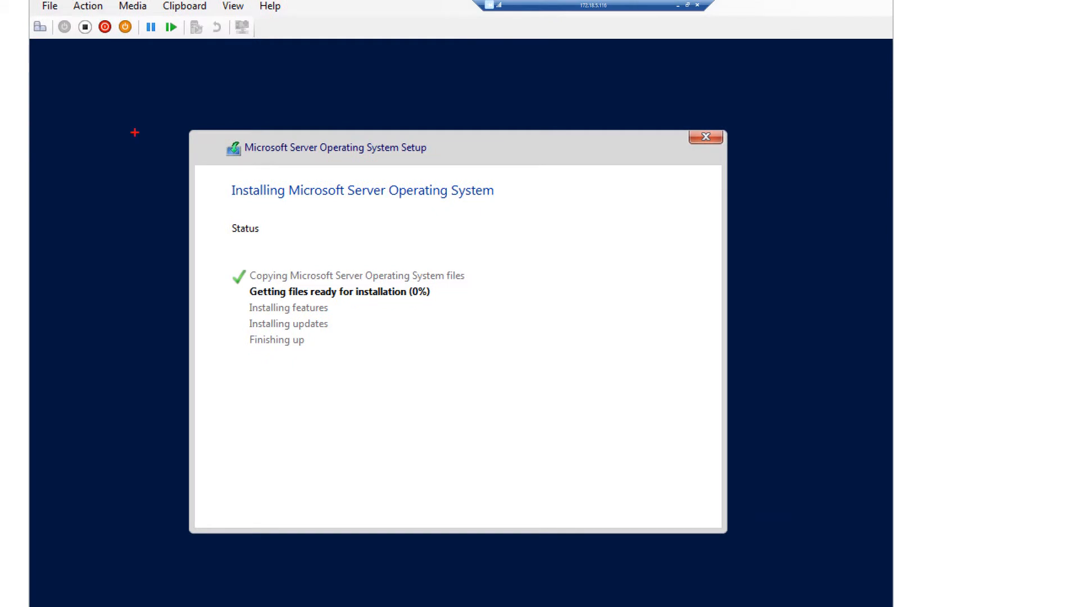
{"action": "left_click_drag", "start_coordinate": [219, 168], "coordinate": [523, 371]}
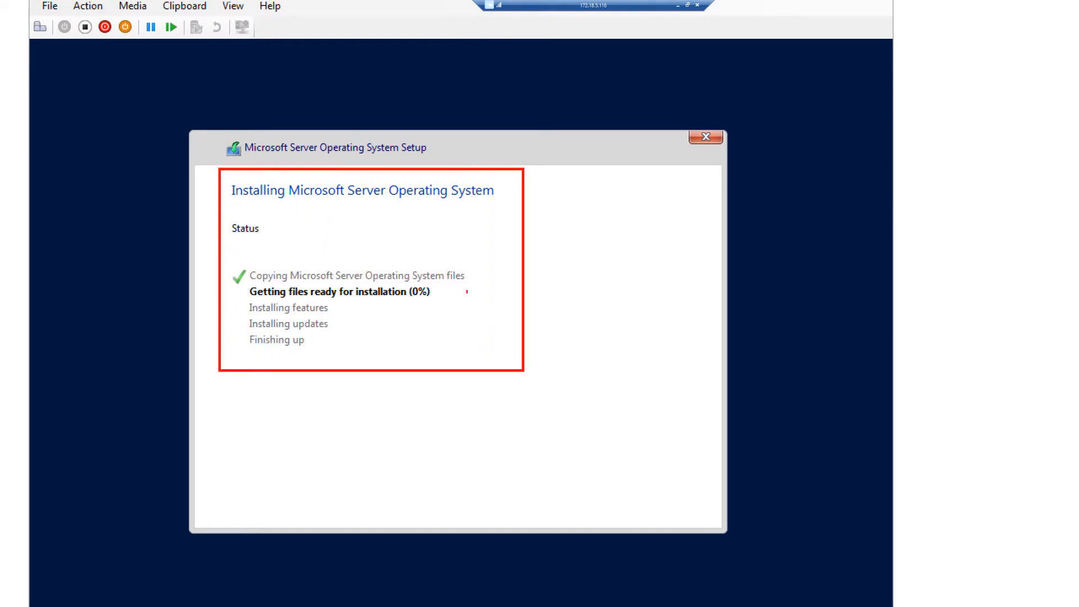
{"action": "left_click_drag", "start_coordinate": [366, 200], "coordinate": [431, 253]}
{"action": "key", "text": "Escape"}
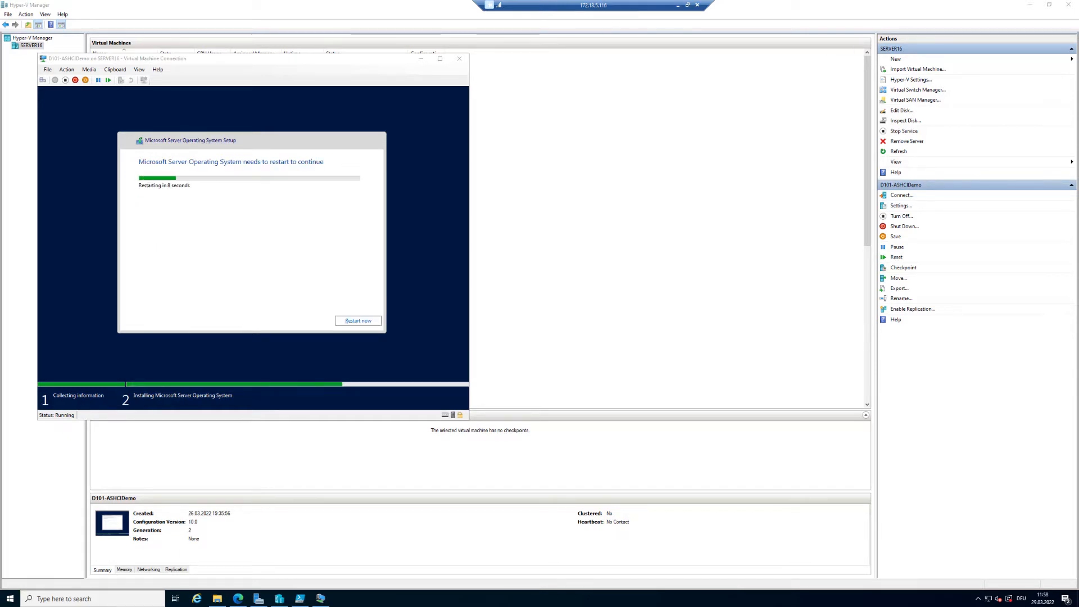
{"action": "left_click", "coordinate": [362, 325]}
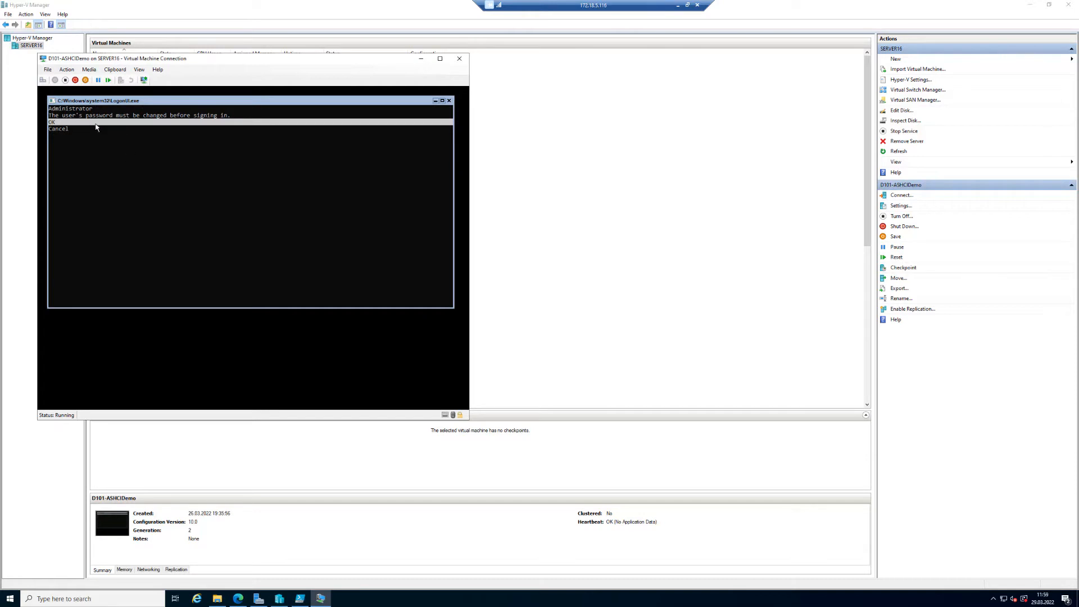
Agree to the required password change at first sign-in, then enter and confirm the new Administrator account password.
{"action": "left_click", "coordinate": [160, 190]}
{"action": "left_click", "coordinate": [135, 164]}
{"action": "key", "text": "Down"}
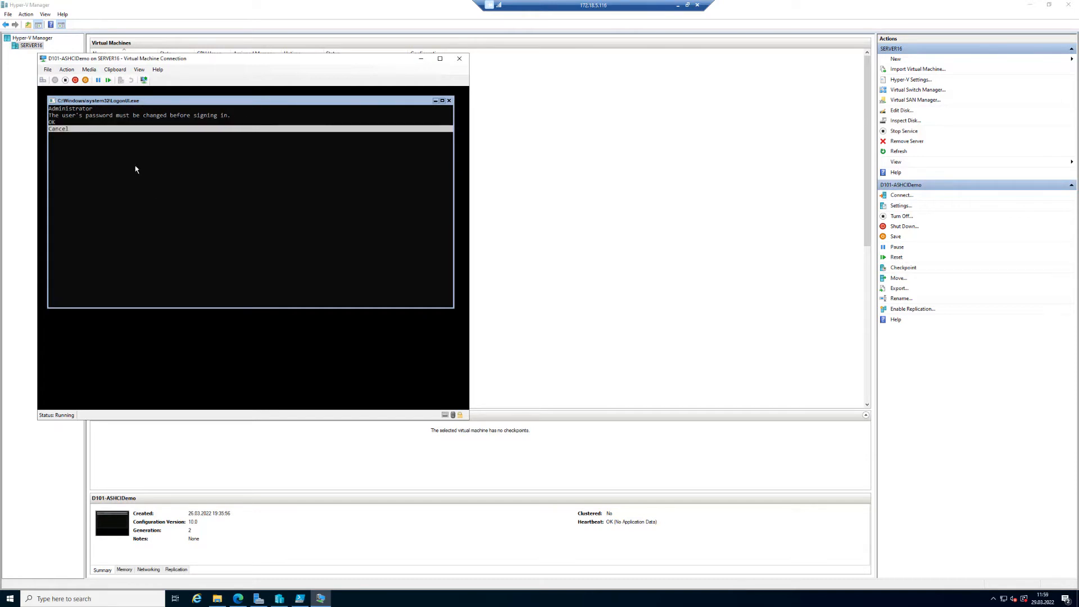
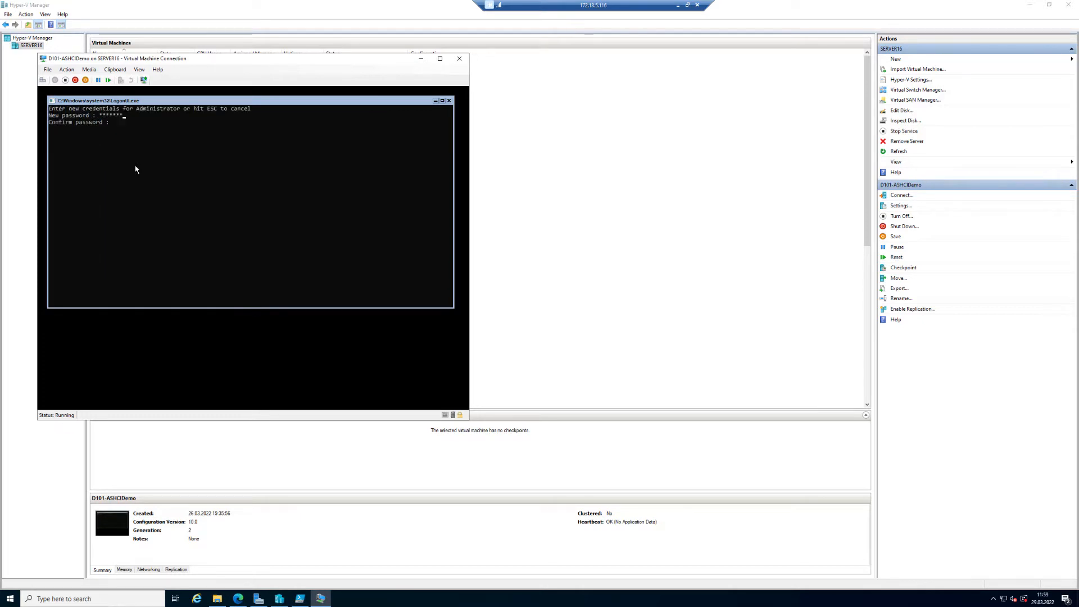
{"action": "type", "text": "**"}
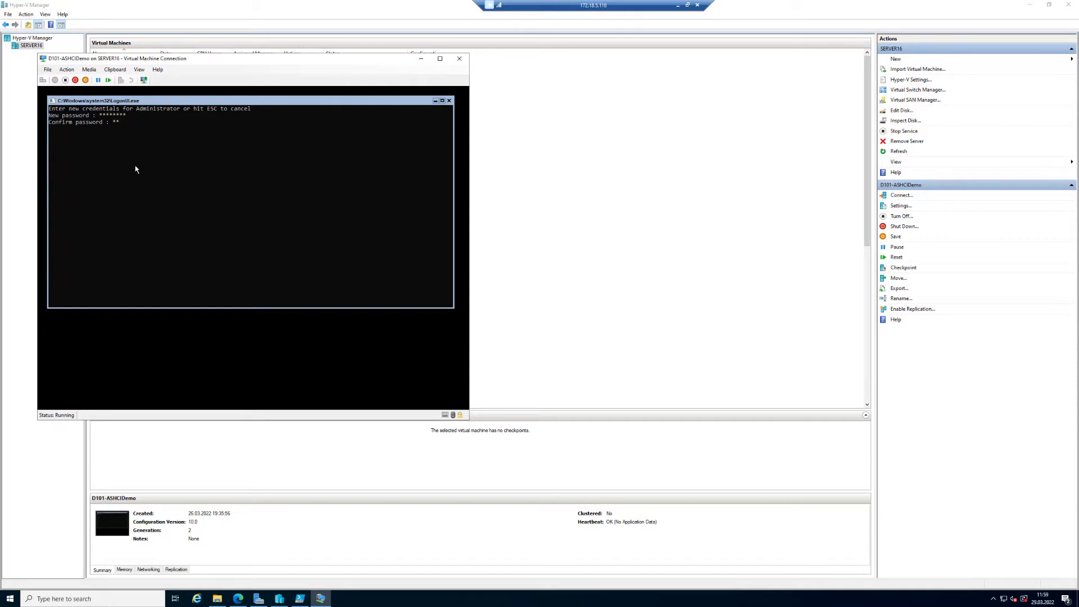
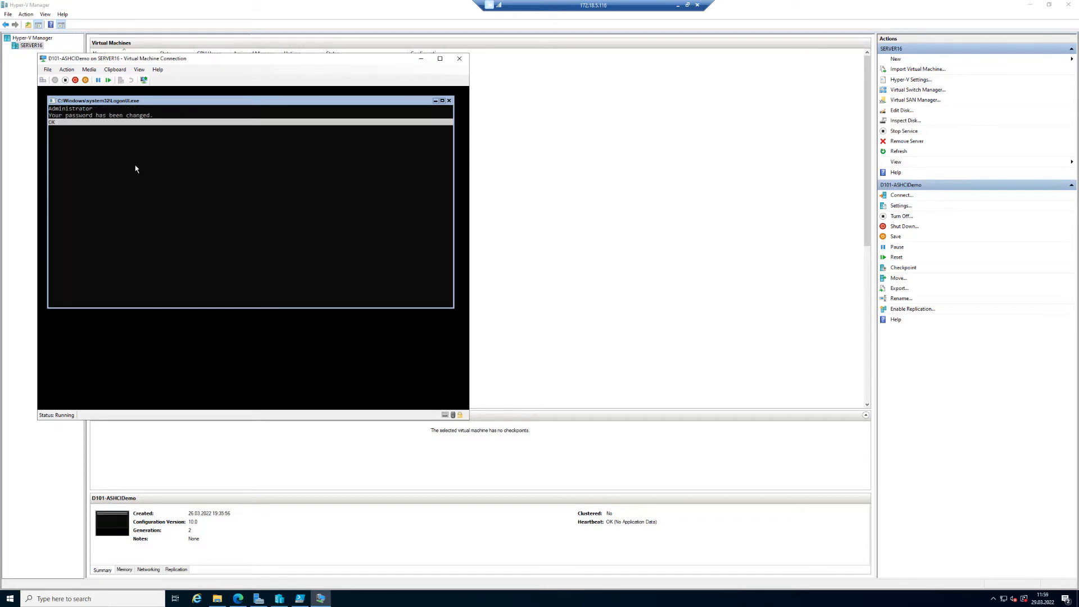
Finish the Administrator password change and examine the Azure Stack HCI server configuration menu on D101-ASHCIDemo.
{"action": "key", "text": "Return"}
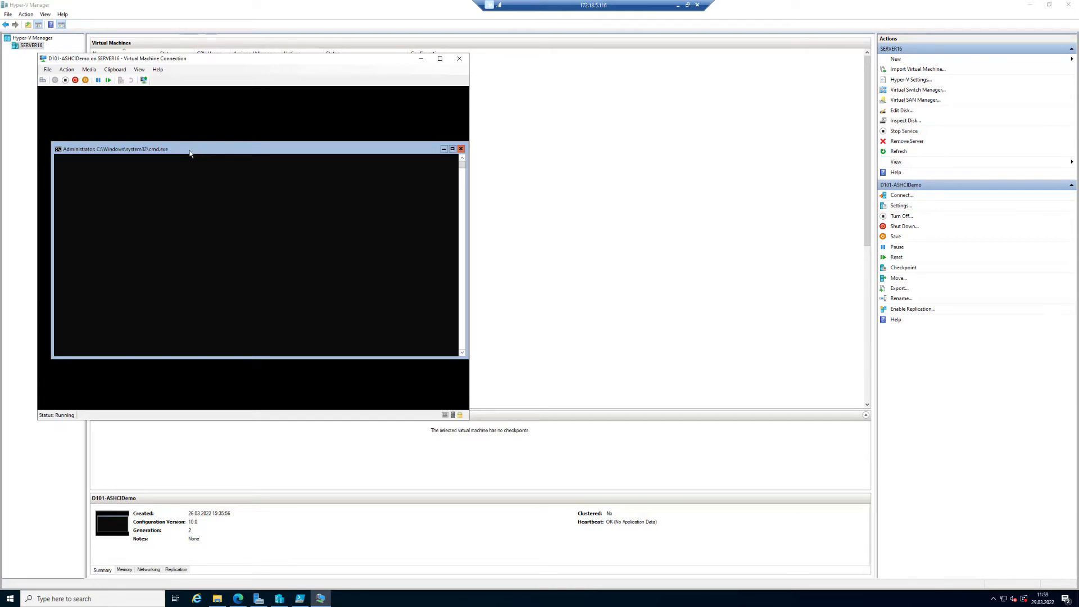
{"action": "left_click_drag", "start_coordinate": [189, 153], "coordinate": [185, 127]}
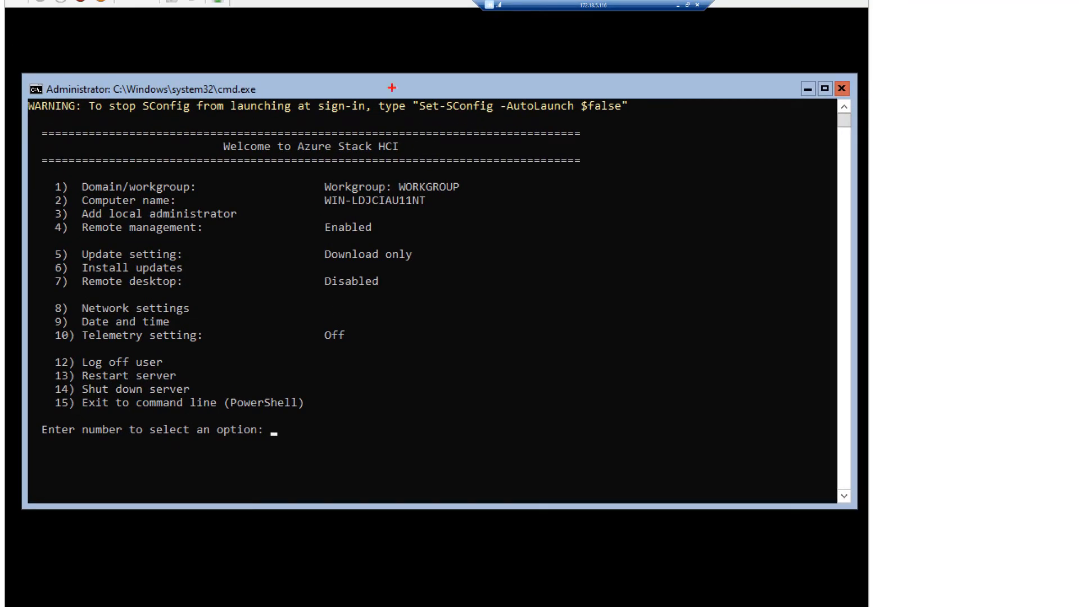
{"action": "left_click_drag", "start_coordinate": [414, 96], "coordinate": [502, 113]}
{"action": "mouse_move", "coordinate": [214, 131]}
{"action": "left_mouse_down"}
{"action": "mouse_move", "coordinate": [260, 154]}
{"action": "mouse_move", "coordinate": [458, 186]}
{"action": "mouse_move", "coordinate": [405, 161]}
{"action": "left_mouse_up"}
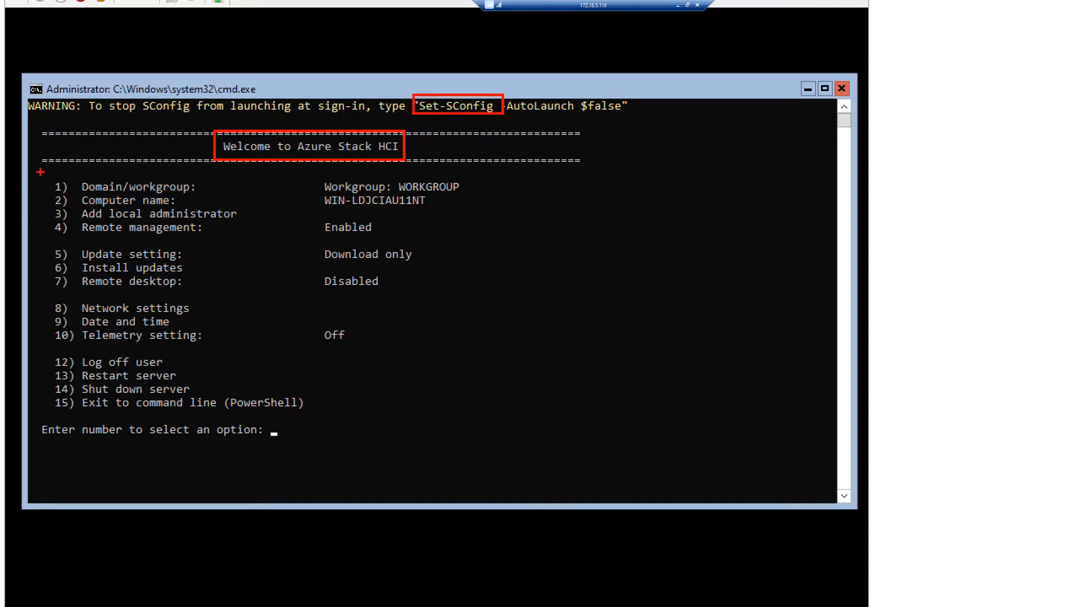
{"action": "mouse_move", "coordinate": [42, 168]}
{"action": "left_mouse_down"}
{"action": "mouse_move", "coordinate": [80, 310]}
{"action": "mouse_move", "coordinate": [78, 423]}
{"action": "left_mouse_up"}
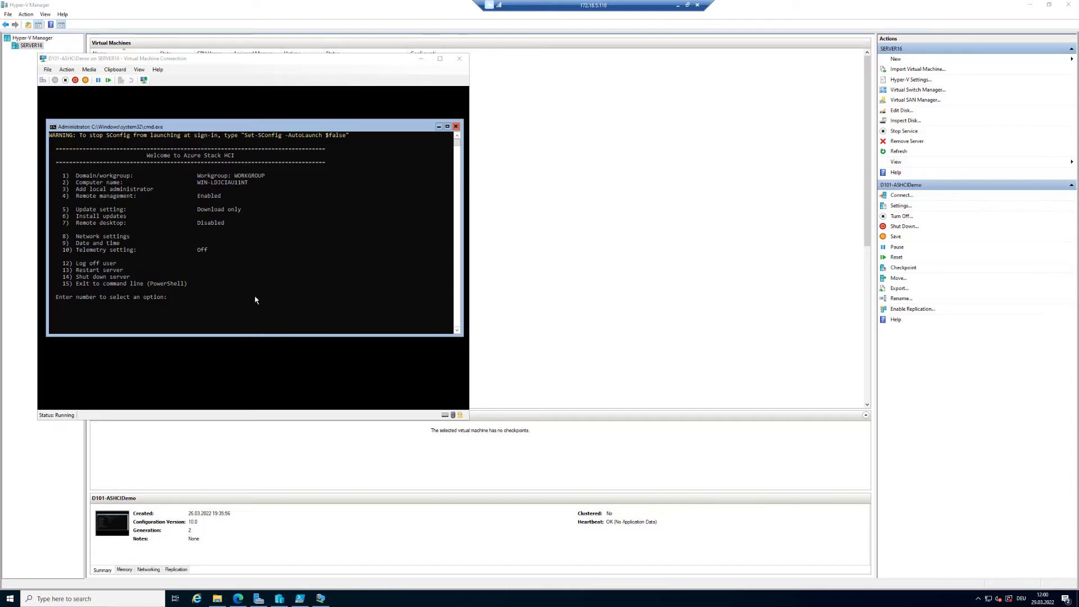
Connect to the virtual machine D101-ASHCI01 and examine the domain, computer name and remote management entries in its server configuration menu.
{"action": "left_click", "coordinate": [176, 17]}
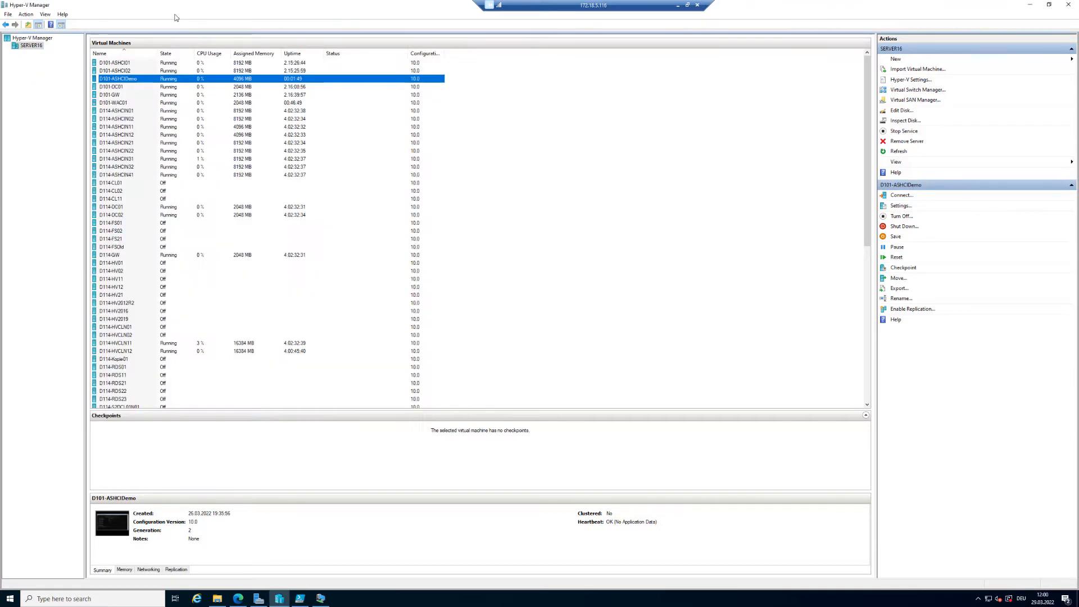
{"action": "left_click", "coordinate": [144, 64]}
{"action": "right_click", "coordinate": [143, 64]}
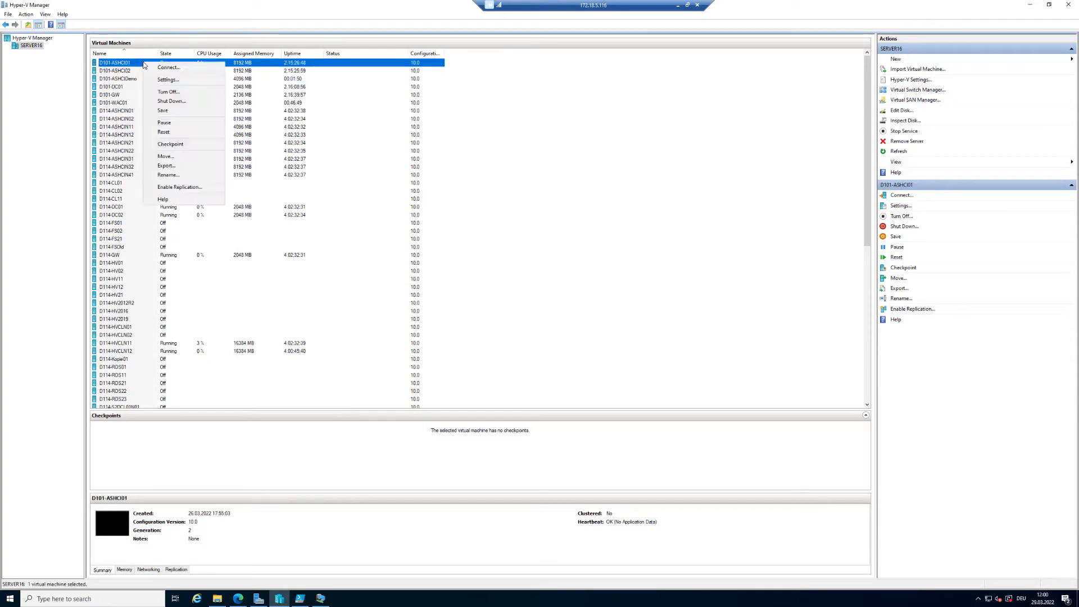
{"action": "left_click", "coordinate": [178, 72]}
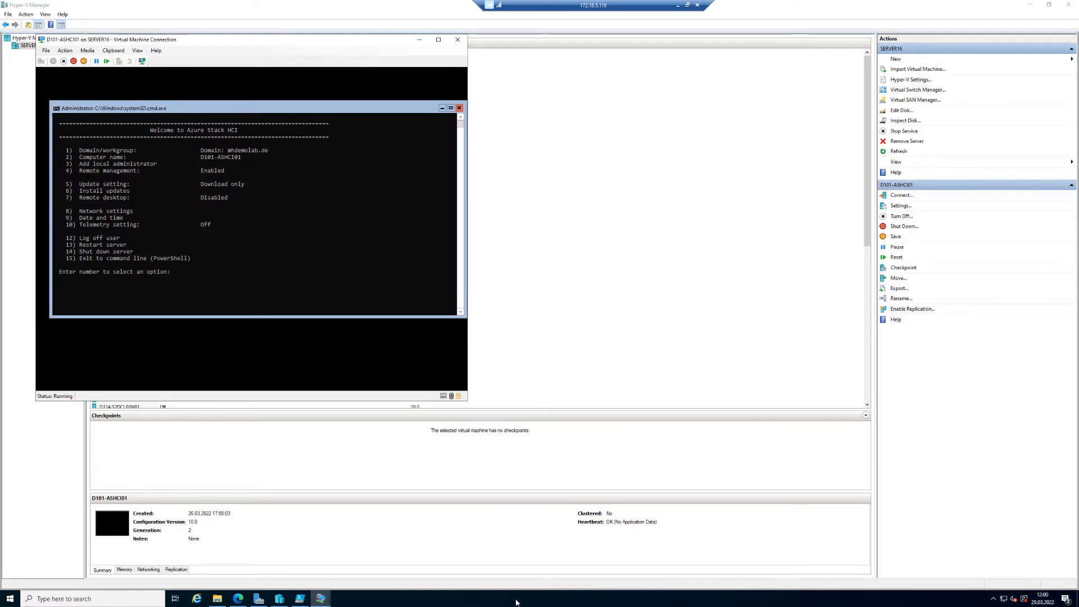
{"action": "key", "text": "super+plus"}
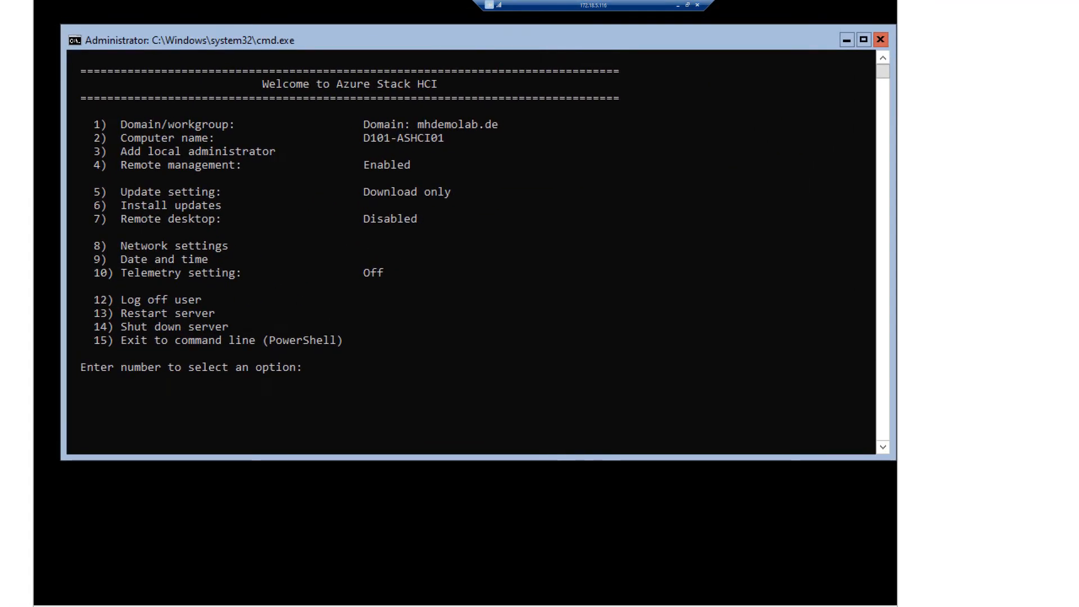
{"action": "left_click", "coordinate": [135, 173]}
{"action": "left_click_drag", "start_coordinate": [87, 109], "coordinate": [524, 176]}
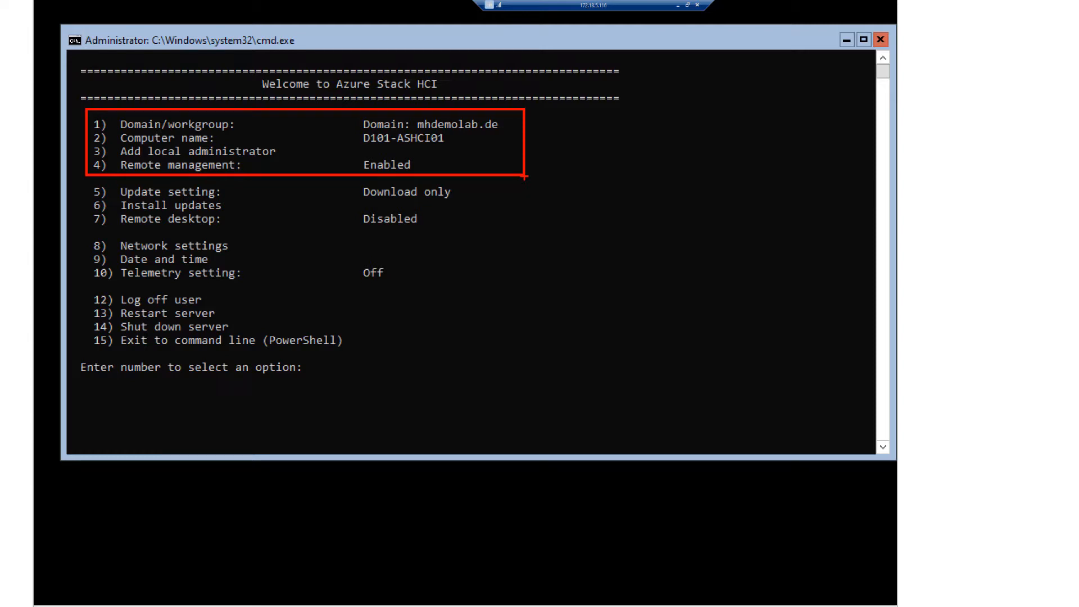
{"action": "key", "text": "Escape"}
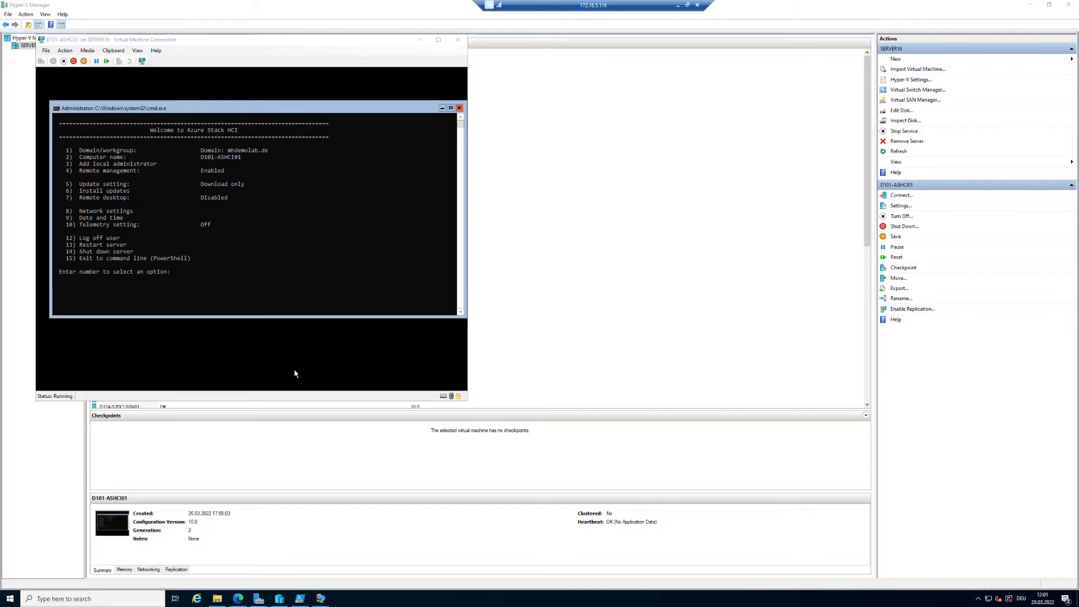
Connect to the virtual machine D101-WAC01 and sign in to the domain administrator account with its password.
{"action": "left_click", "coordinate": [258, 15]}
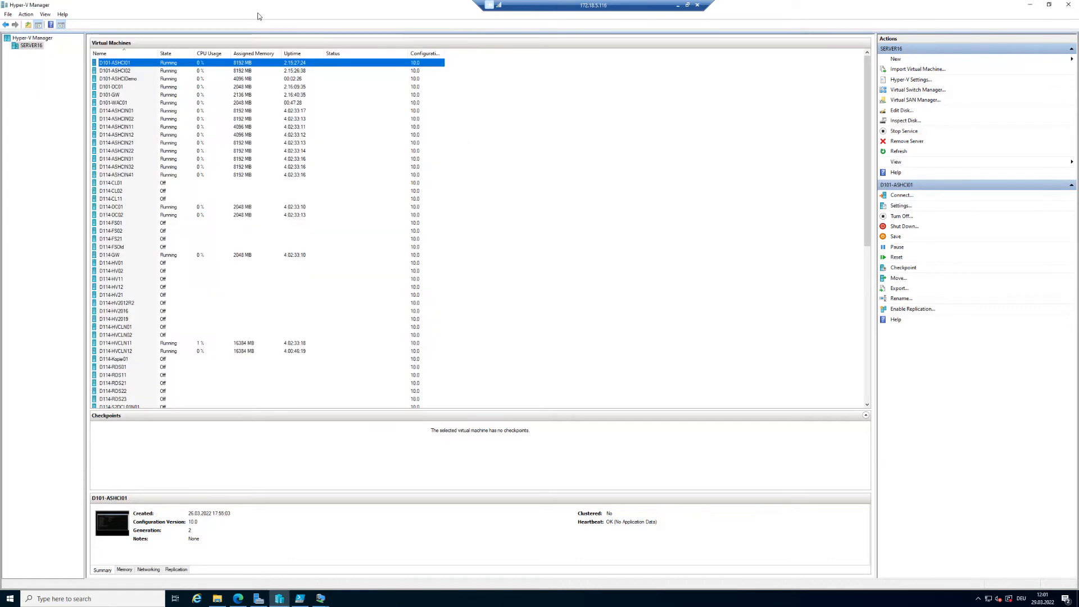
{"action": "left_click", "coordinate": [175, 103]}
{"action": "right_click", "coordinate": [172, 105]}
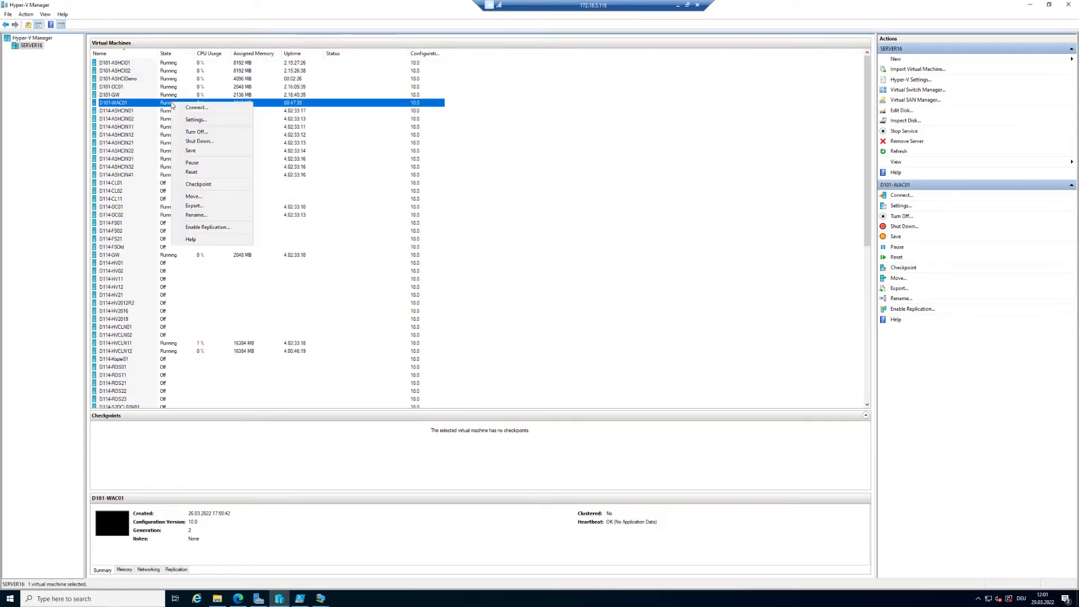
{"action": "left_click", "coordinate": [189, 108]}
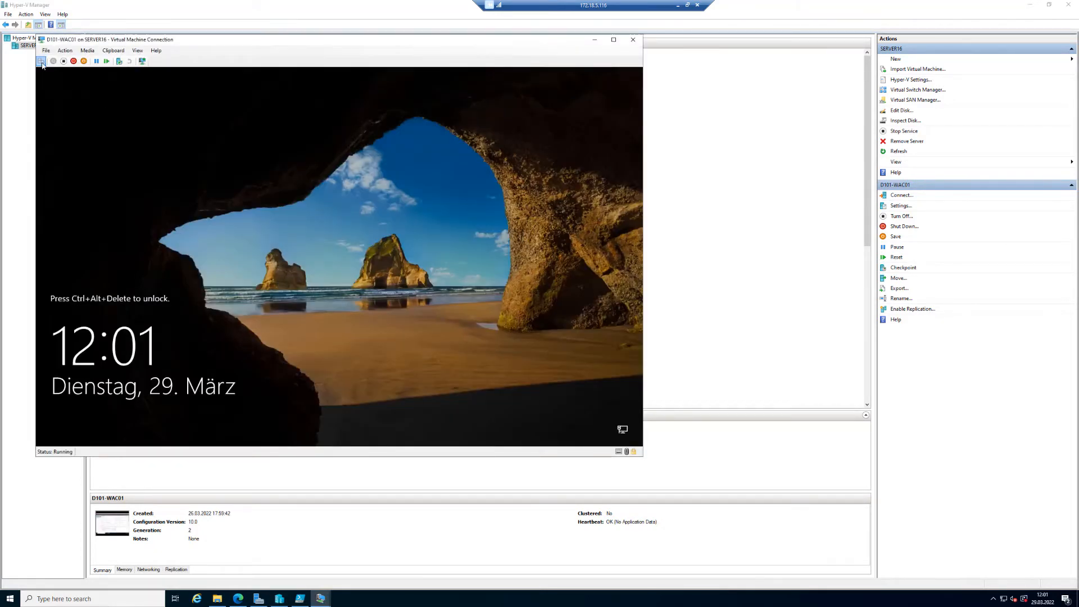
{"action": "left_click", "coordinate": [42, 62]}
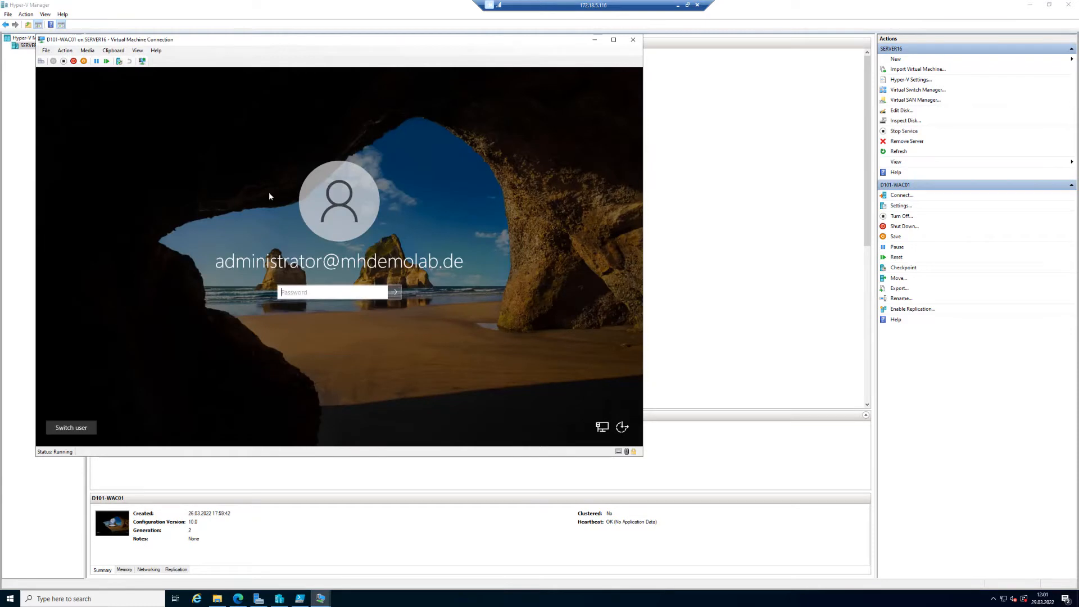
{"action": "type", "text": "•••••••••"}
{"action": "key", "text": "Return"}
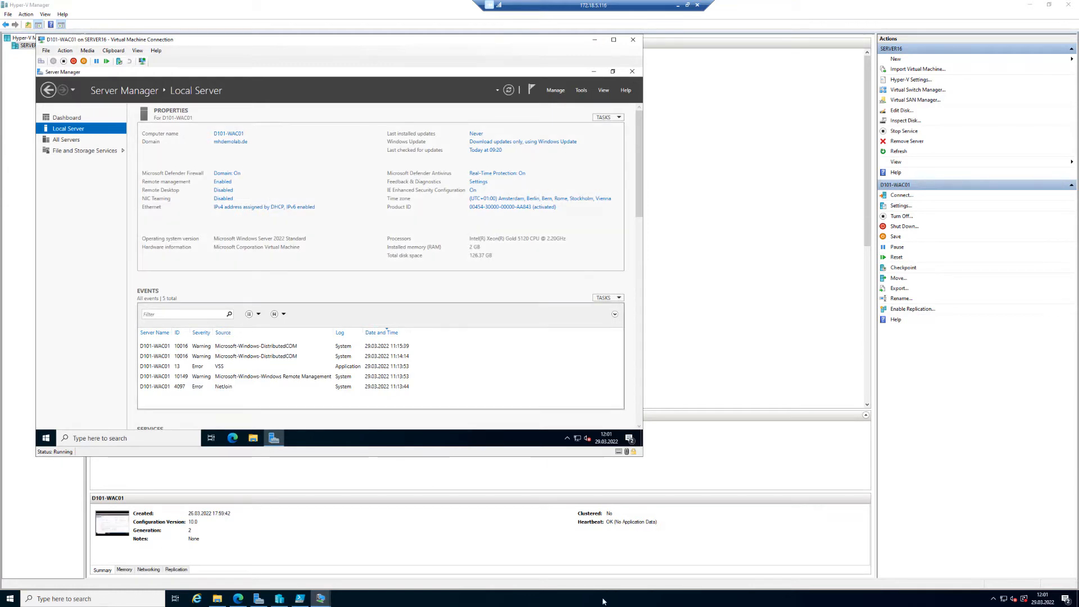
{"action": "left_click", "coordinate": [558, 605]}
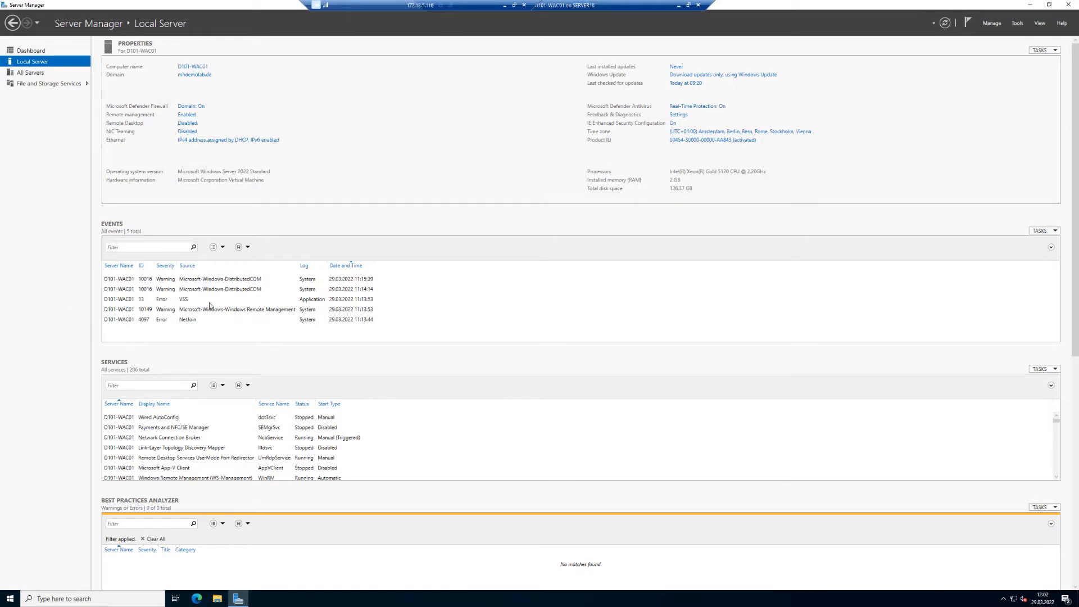
Browse to the Sources folder on Local Disk (C:) and launch the WindowsAdminCenter2110 installer.
{"action": "left_click", "coordinate": [217, 600]}
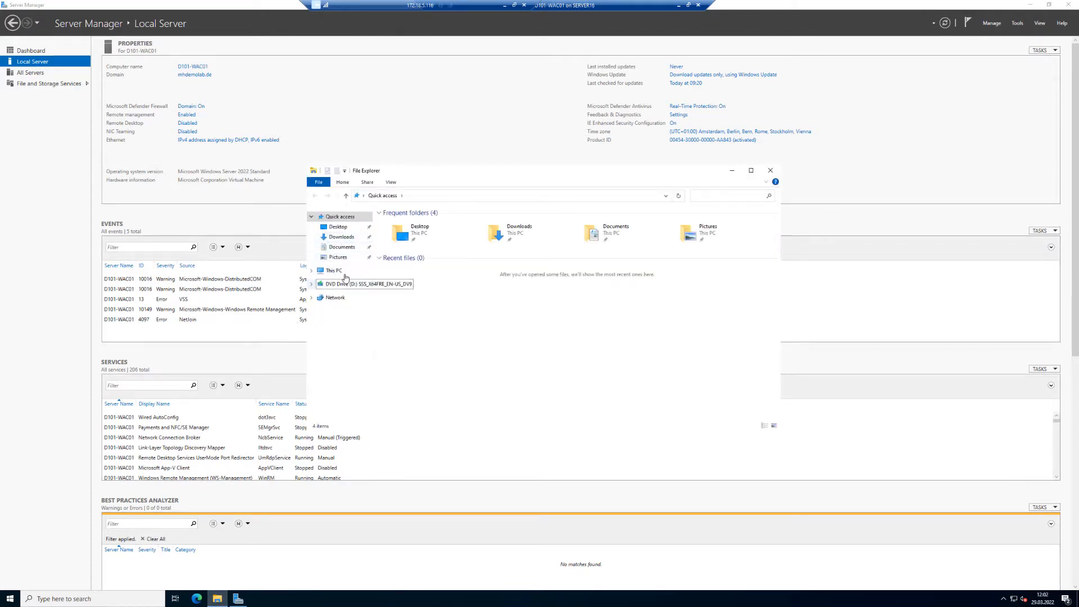
{"action": "left_click", "coordinate": [337, 271]}
{"action": "double_click", "coordinate": [450, 316]}
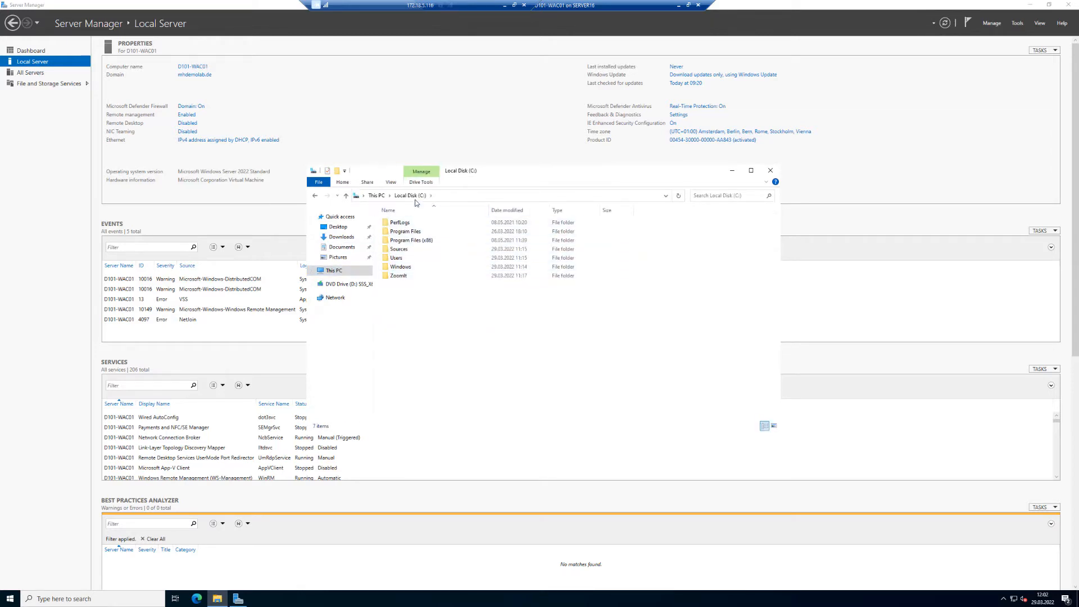
{"action": "double_click", "coordinate": [400, 249]}
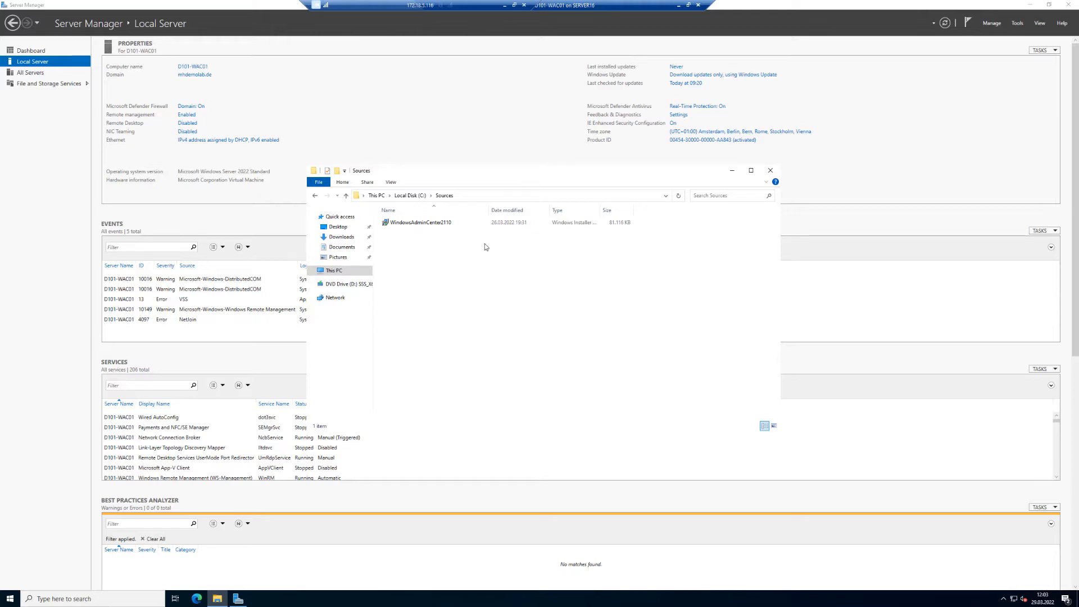
{"action": "left_click", "coordinate": [418, 223]}
{"action": "double_click", "coordinate": [418, 223]}
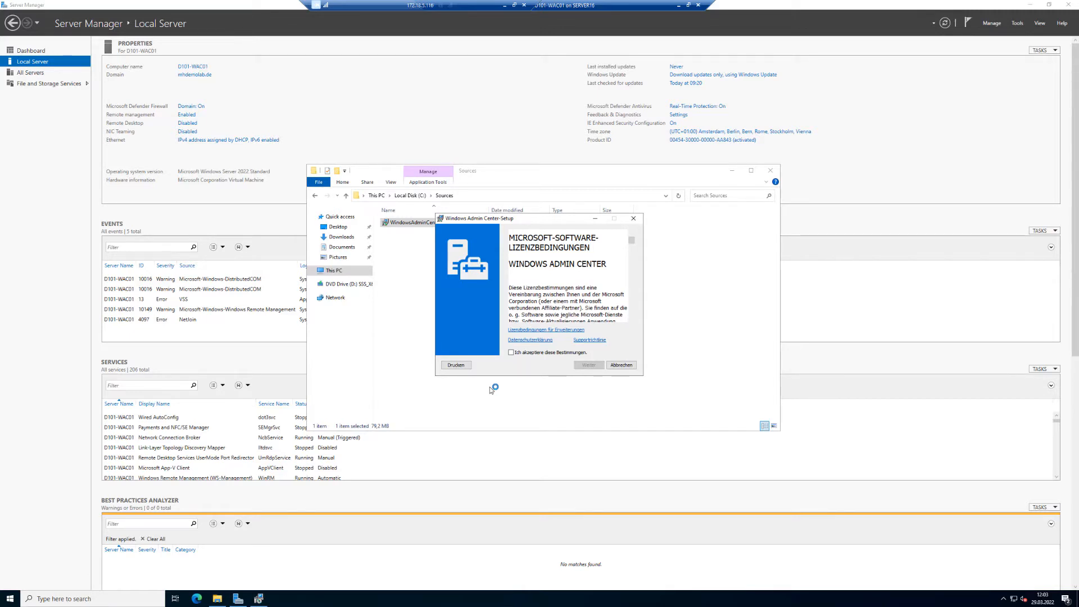
Accept the Windows Admin Center license terms and choose to send required and optional diagnostic data.
{"action": "left_click", "coordinate": [524, 352]}
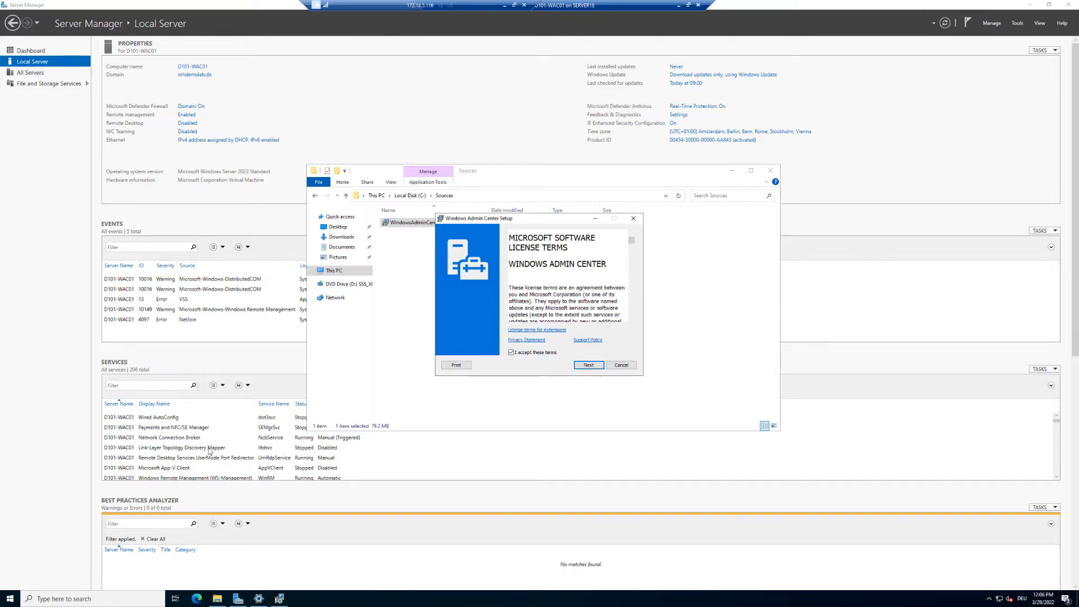
{"action": "left_click", "coordinate": [589, 365]}
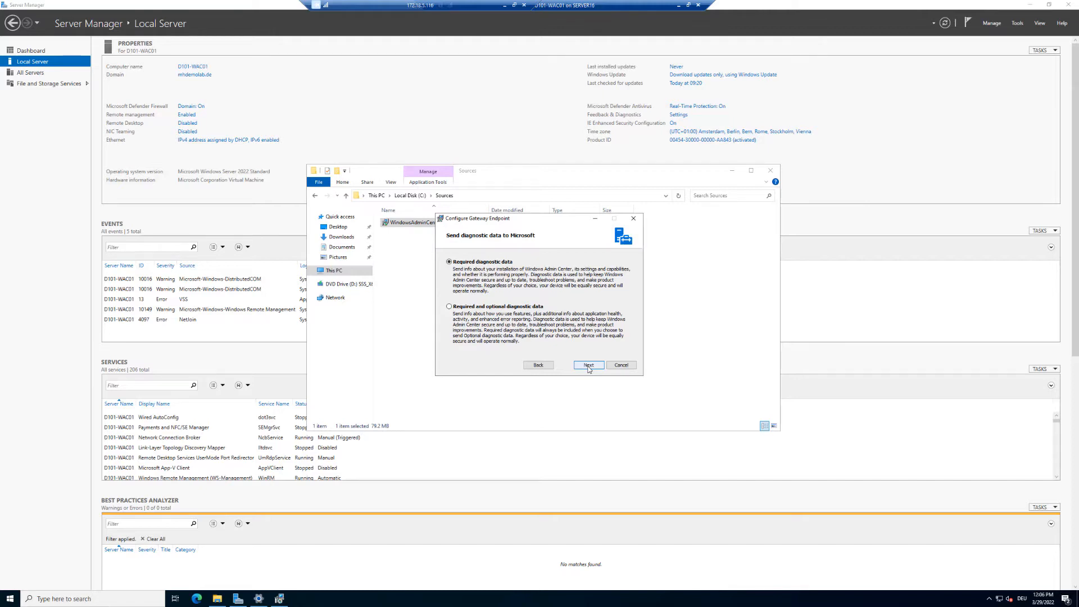
{"action": "left_click", "coordinate": [492, 310]}
{"action": "left_click", "coordinate": [588, 365]}
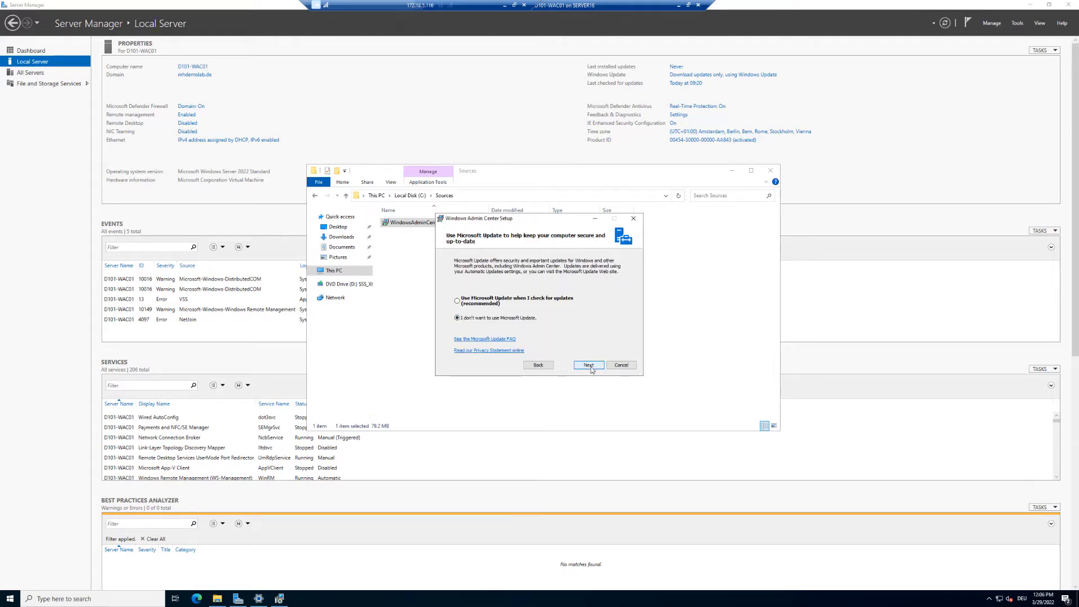
Choose to use Microsoft Update when checking for updates, and keep the default trusted hosts, WinRM and automatic update options.
{"action": "left_click", "coordinate": [539, 300]}
{"action": "left_click", "coordinate": [598, 366]}
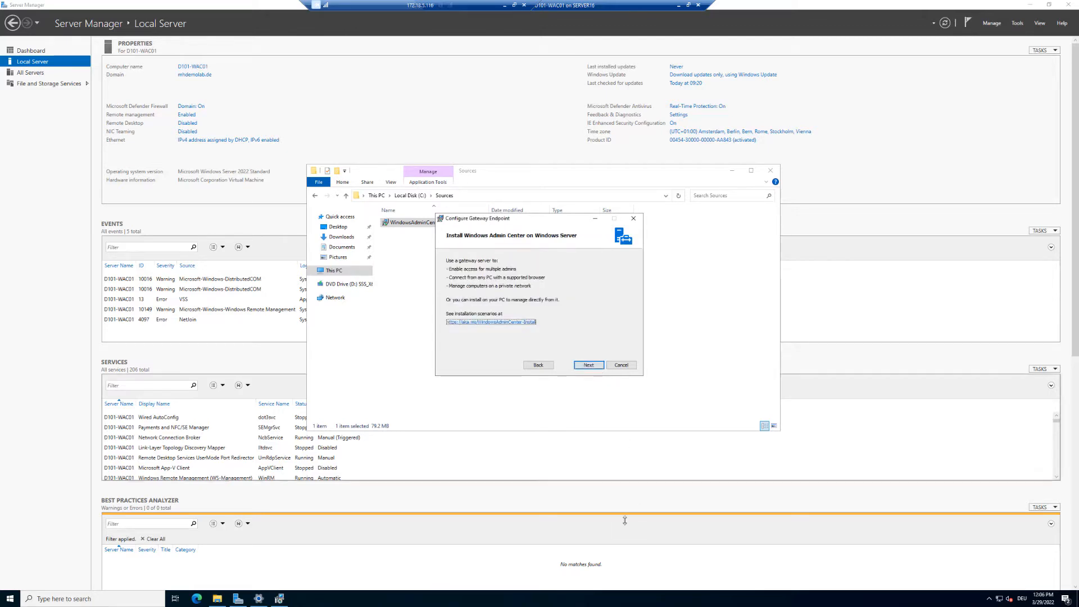
{"action": "left_click", "coordinate": [653, 604]}
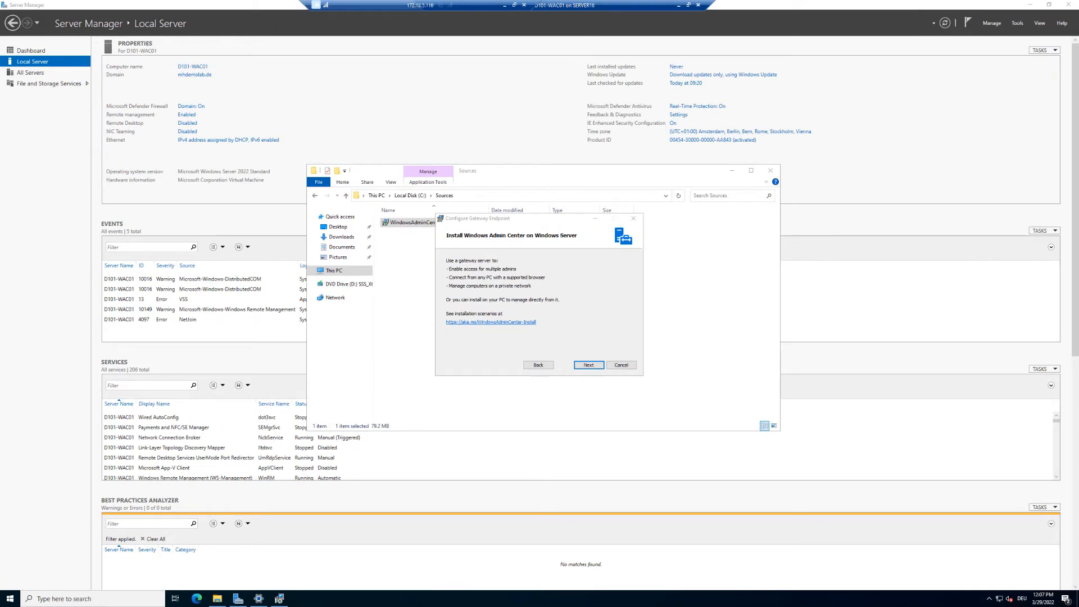
{"action": "left_click", "coordinate": [589, 365]}
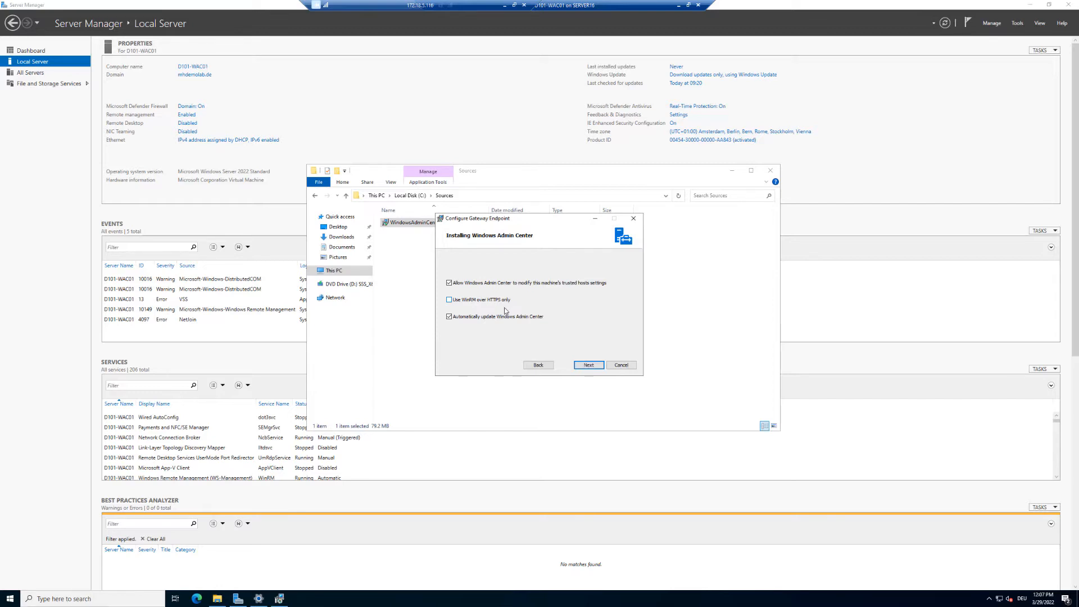
{"action": "left_click", "coordinate": [589, 366]}
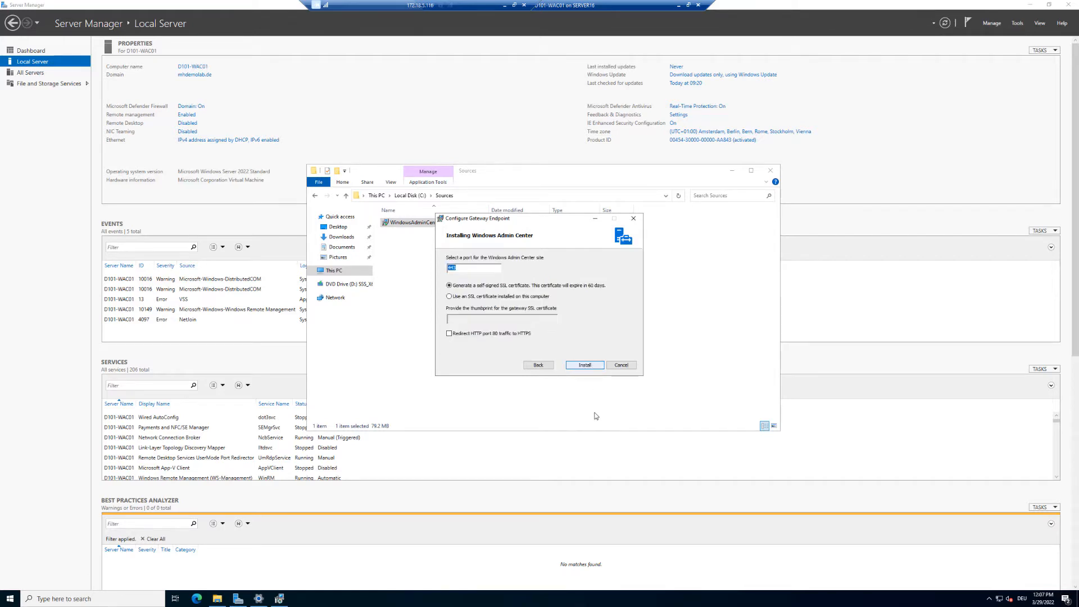
Keep port 443 and the self-signed SSL certificate, enable redirecting HTTP port 80 traffic to HTTPS, and start the installation.
{"action": "left_click", "coordinate": [630, 604]}
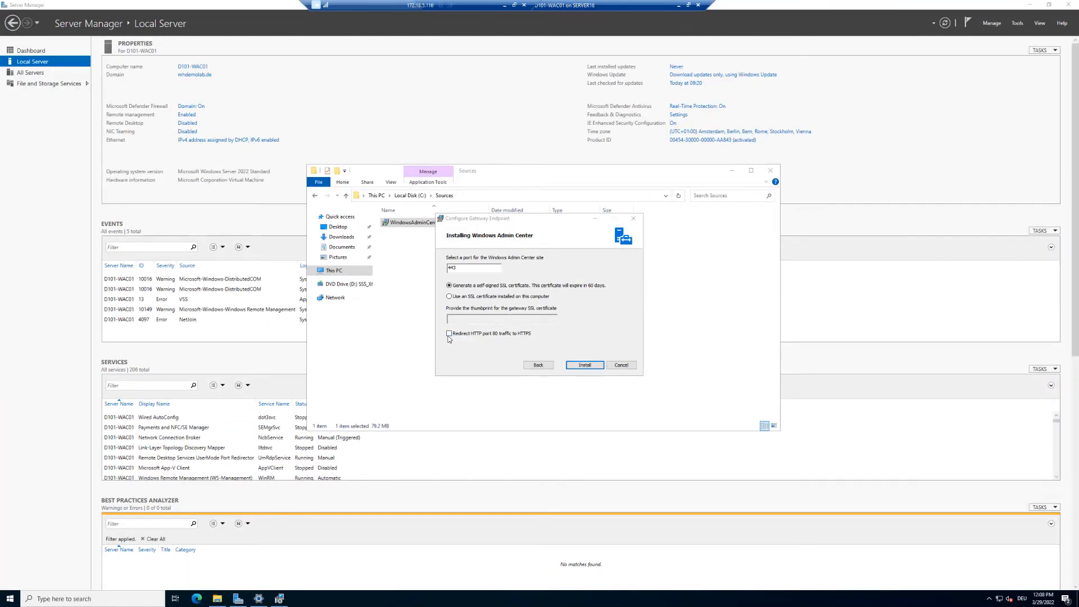
{"action": "left_click", "coordinate": [449, 334]}
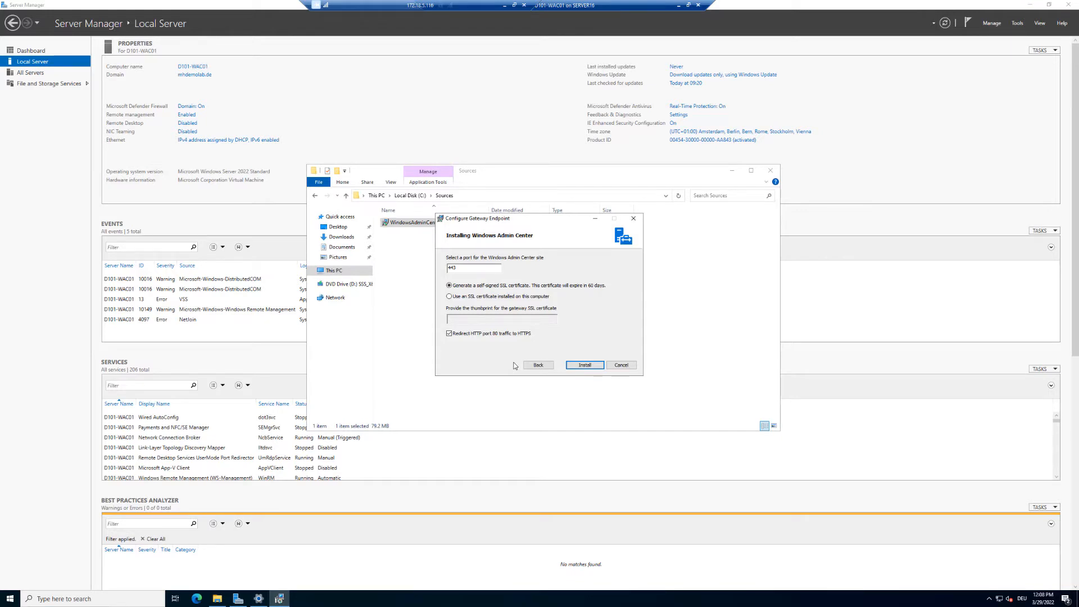
{"action": "left_click", "coordinate": [586, 366]}
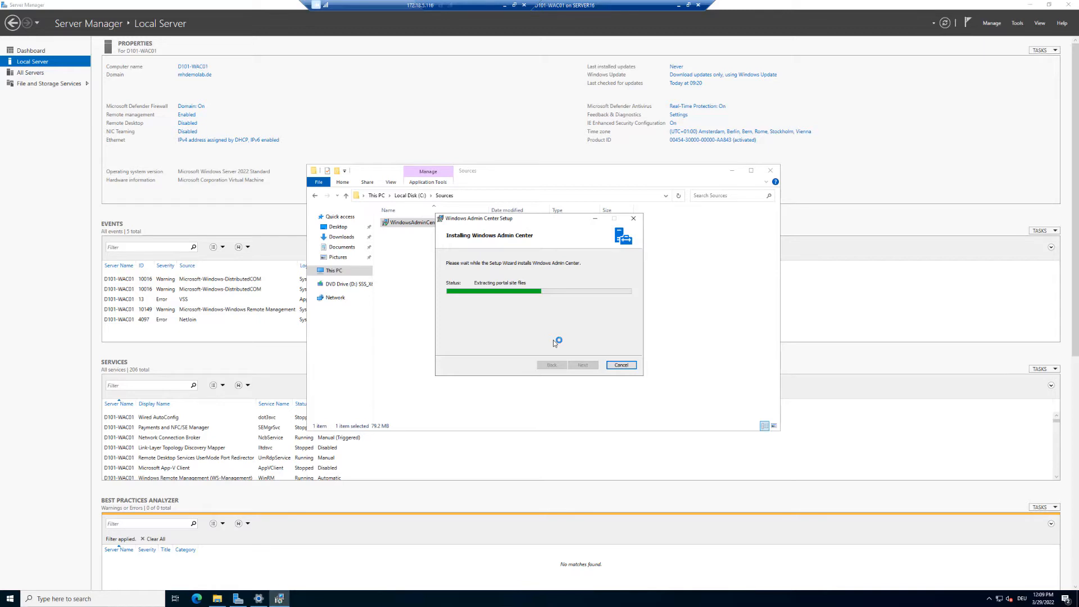
{"action": "left_click", "coordinate": [729, 598]}
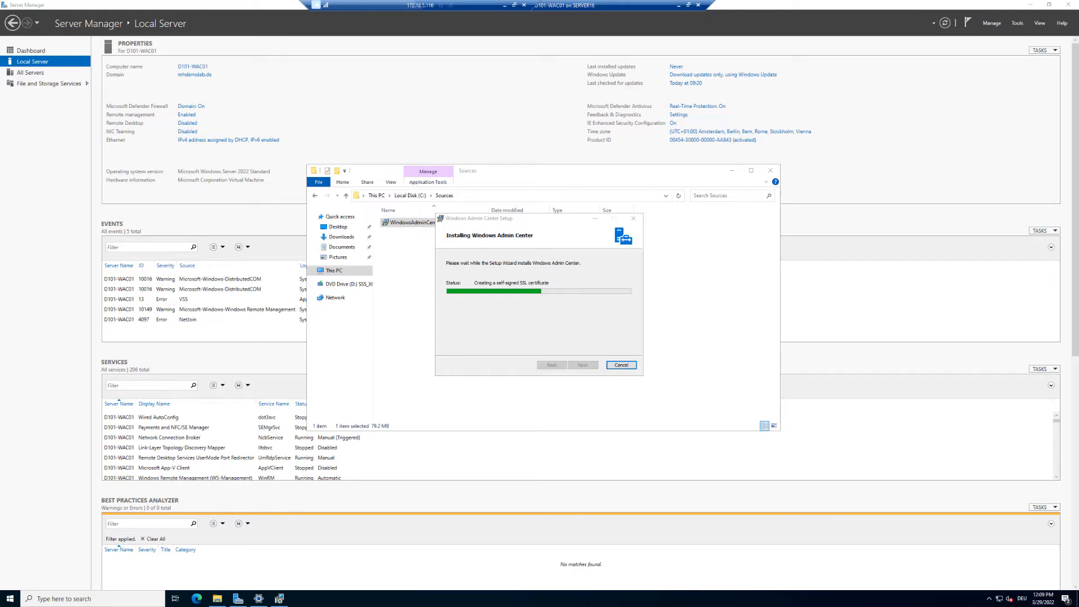
Minimize the Sources folder window and open the D101-WAC01 gateway URL offered by the finished Windows Admin Center setup.
{"action": "left_click", "coordinate": [217, 599]}
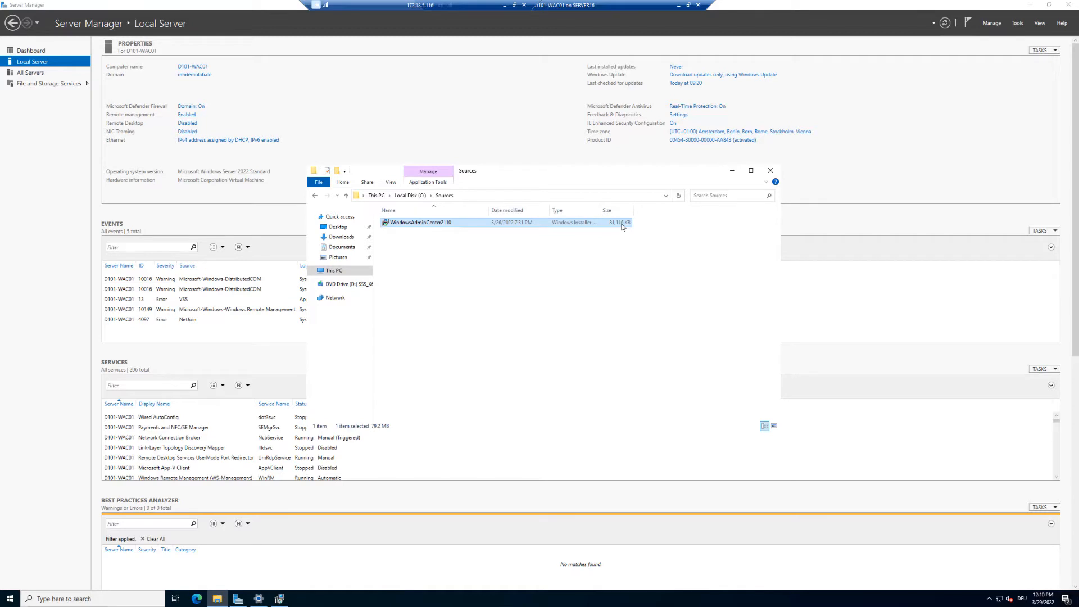
{"action": "left_click", "coordinate": [732, 170]}
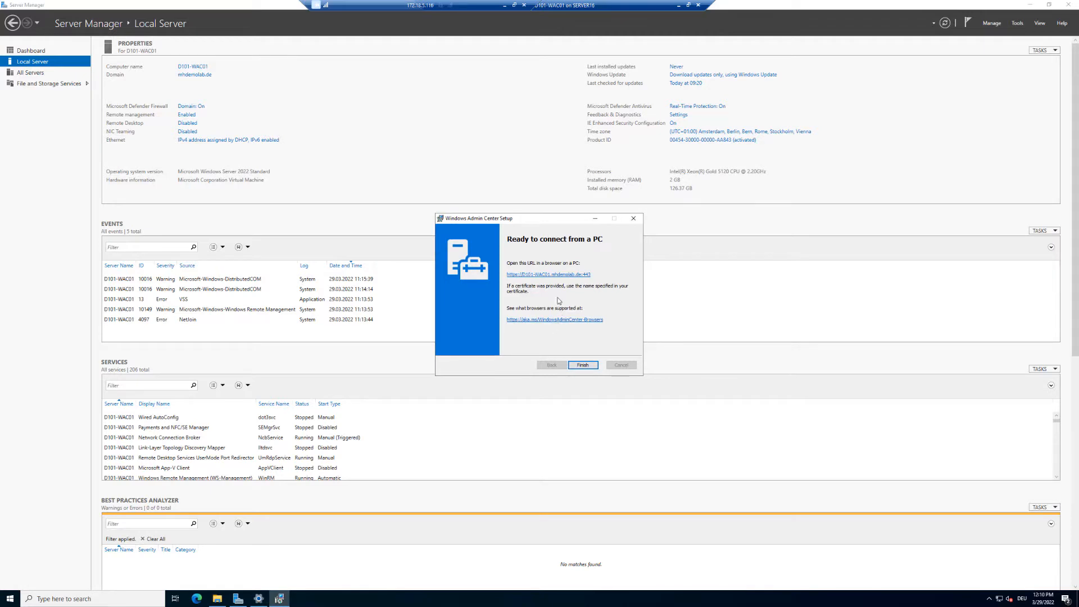
{"action": "left_click", "coordinate": [538, 276]}
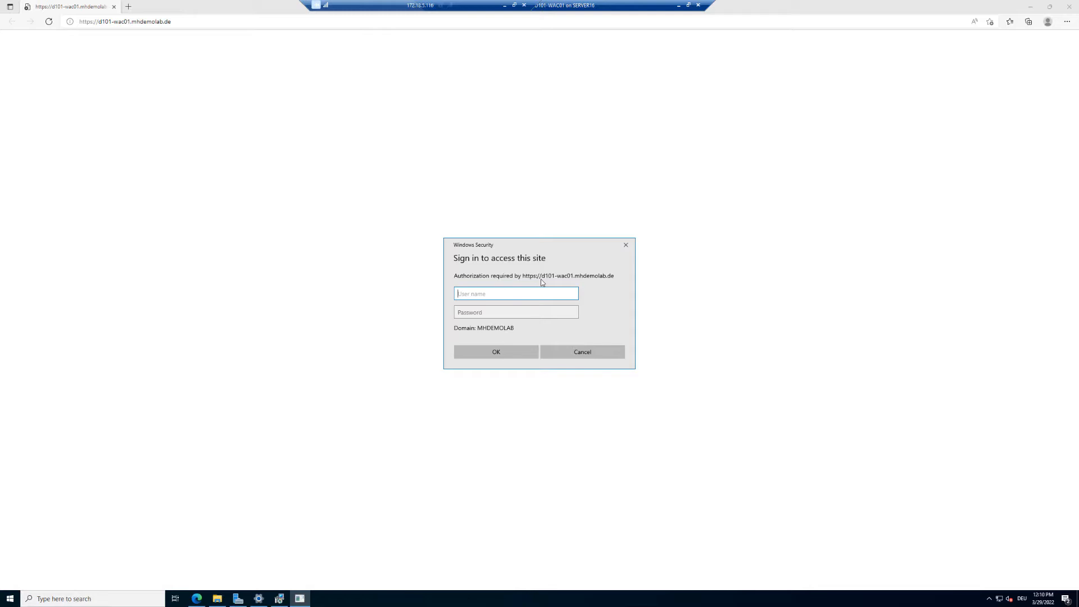
Sign in to the Windows Admin Center site as mhdemolab\administrator with the account password.
{"action": "type", "text": "mhdemolab\\administrator"}
{"action": "key", "text": "Tab"}
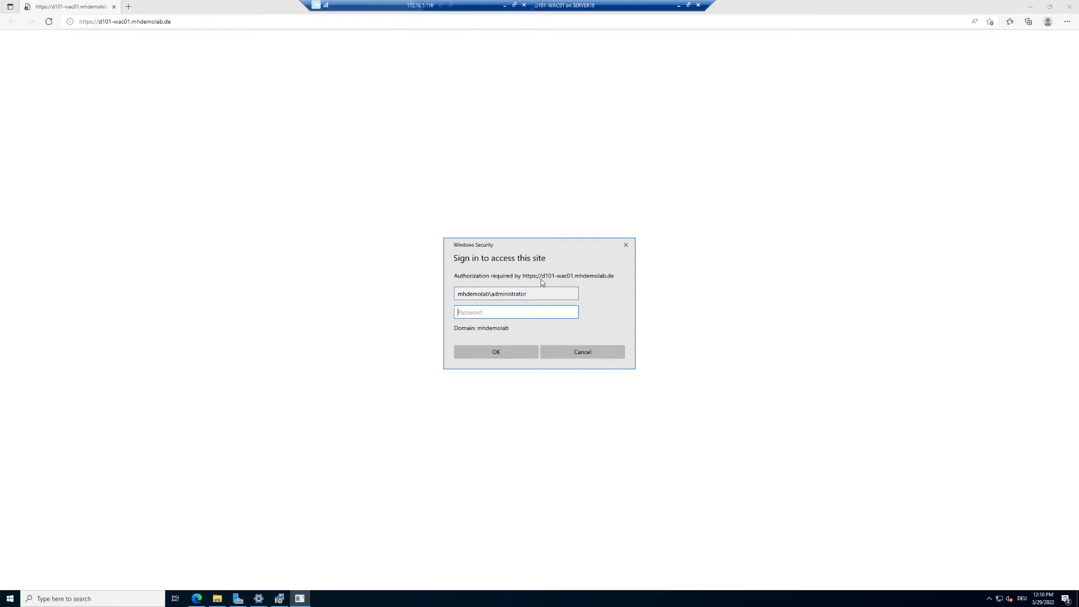
{"action": "type", "text": "********"}
{"action": "key", "text": "Return"}
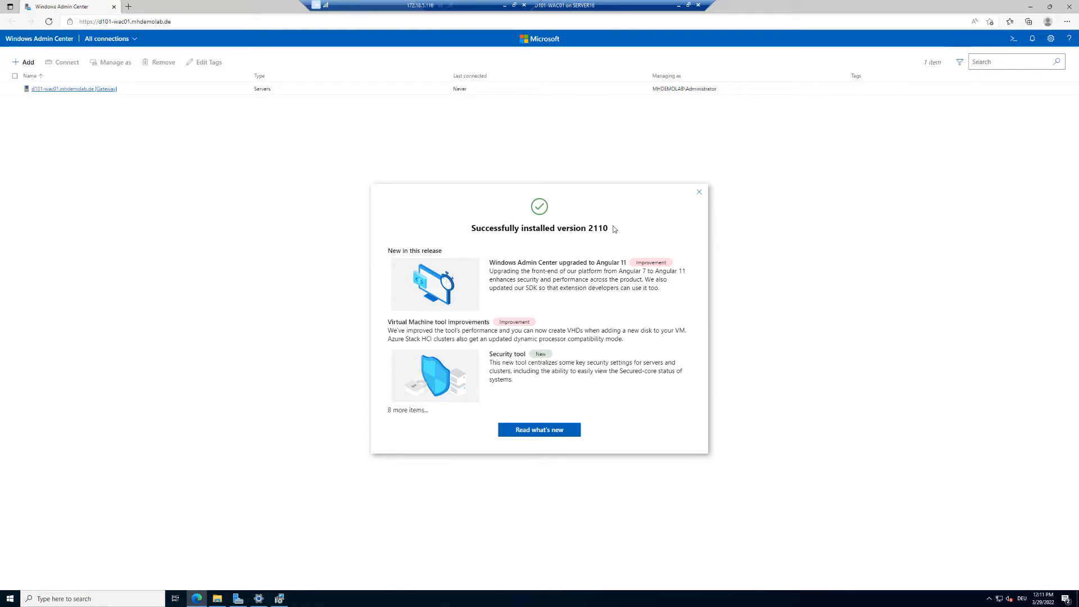
Look at what's new in Windows Admin Center version 2110 and close the overview.
{"action": "left_click", "coordinate": [554, 431]}
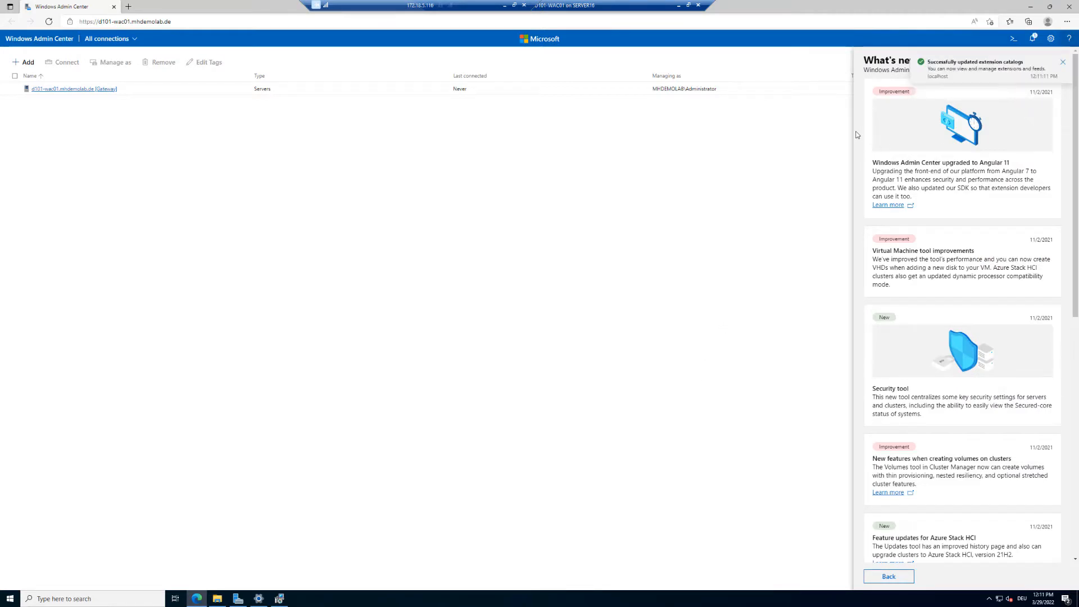
{"action": "left_click", "coordinate": [808, 175]}
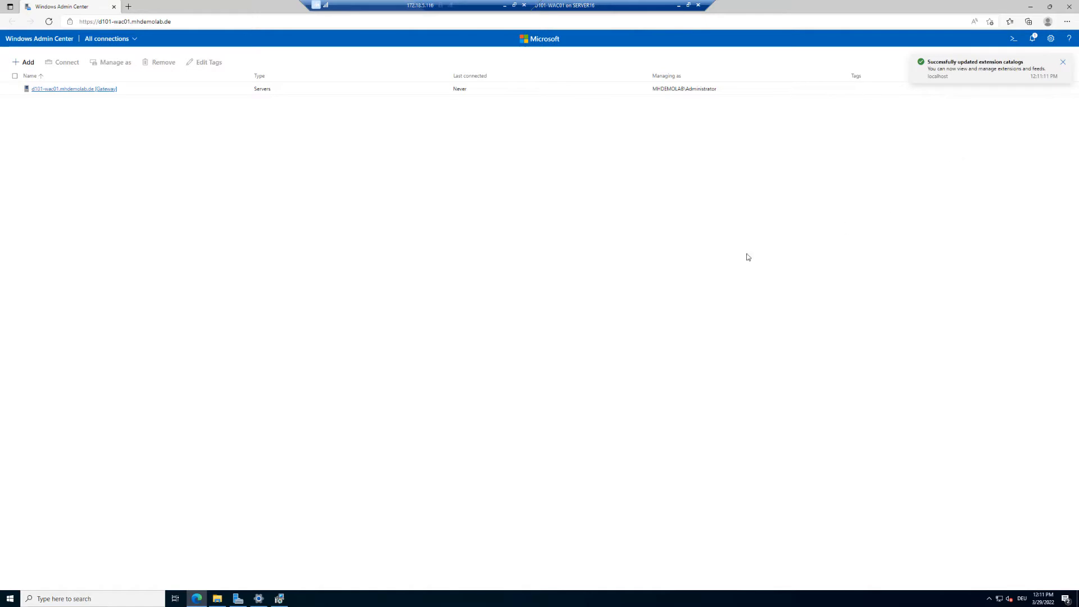
{"action": "left_click", "coordinate": [410, 604]}
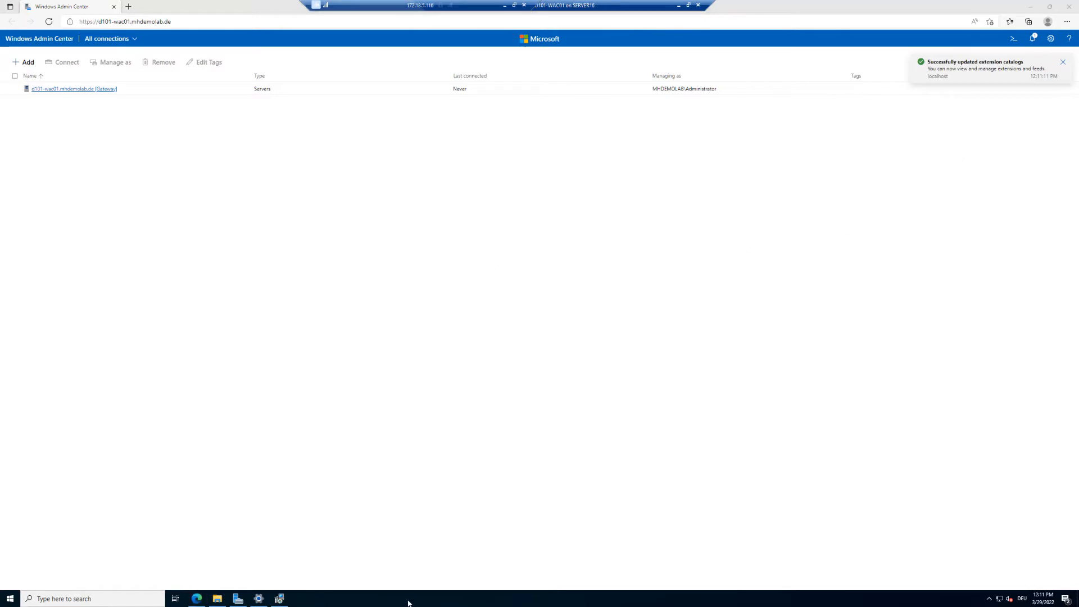
{"action": "key", "text": "ctrl+1"}
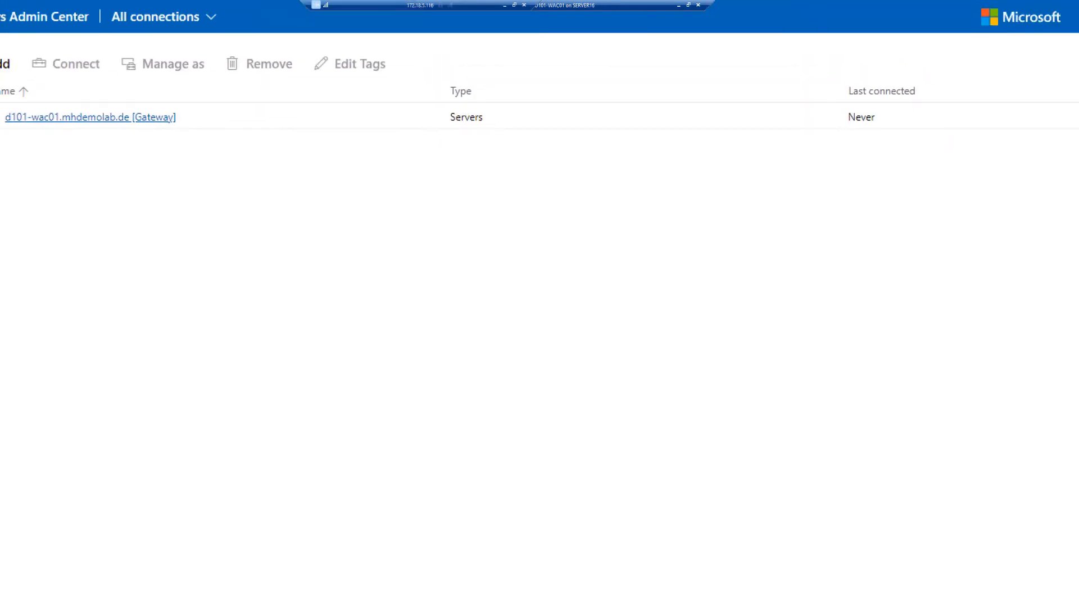
{"action": "mouse_move", "coordinate": [32, 138]}
{"action": "left_mouse_down"}
{"action": "mouse_move", "coordinate": [198, 181]}
{"action": "mouse_move", "coordinate": [275, 178]}
{"action": "left_mouse_up"}
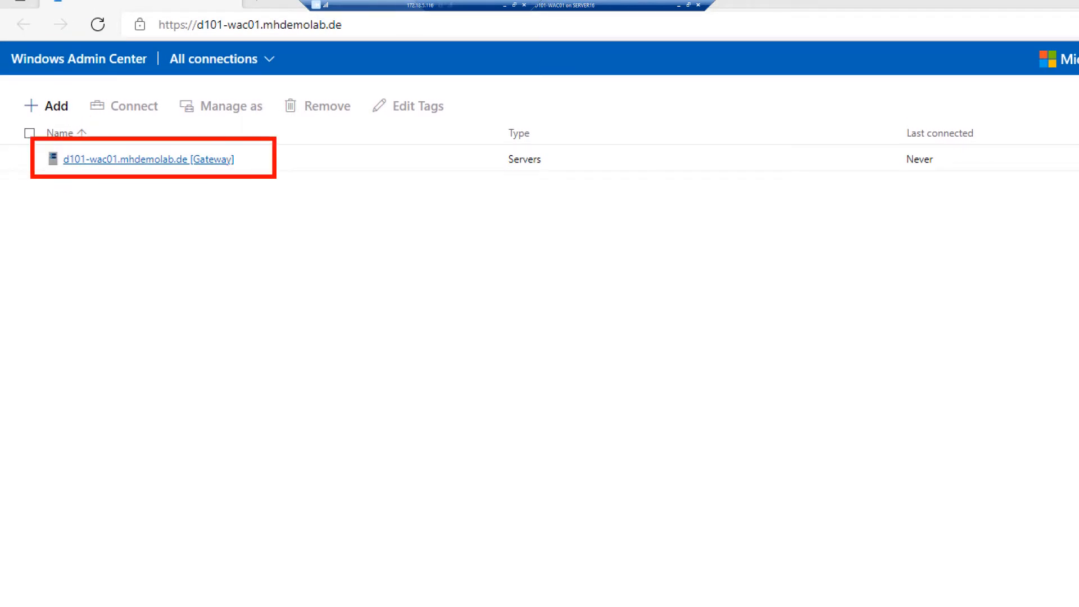
{"action": "key", "text": "Escape"}
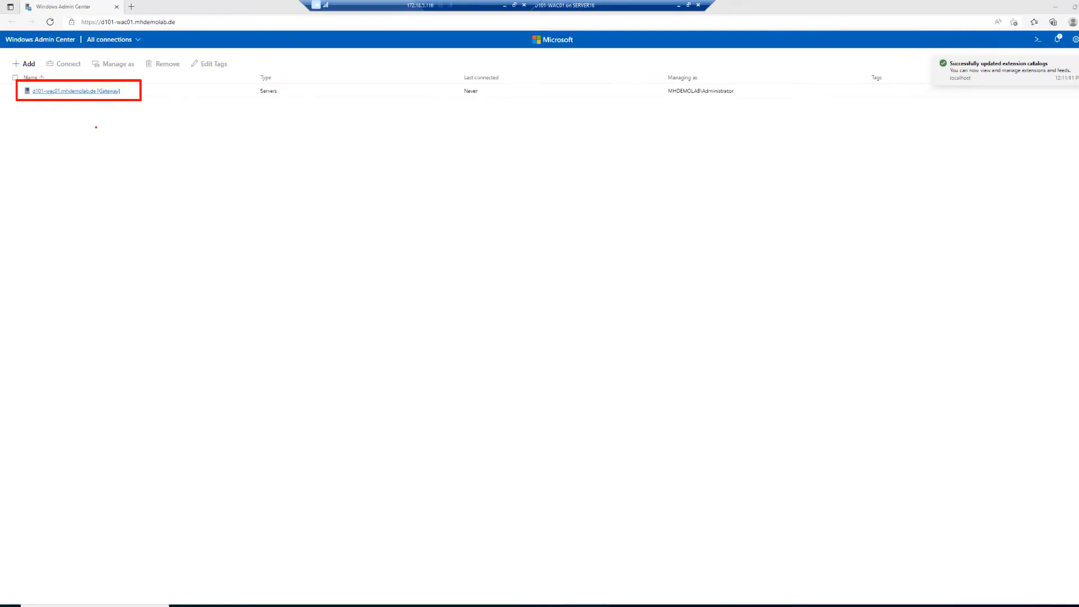
Search Active Directory for servers to add as connections using the wildcard *, and close the search without adding any.
{"action": "left_click", "coordinate": [29, 67]}
{"action": "left_click", "coordinate": [29, 67]}
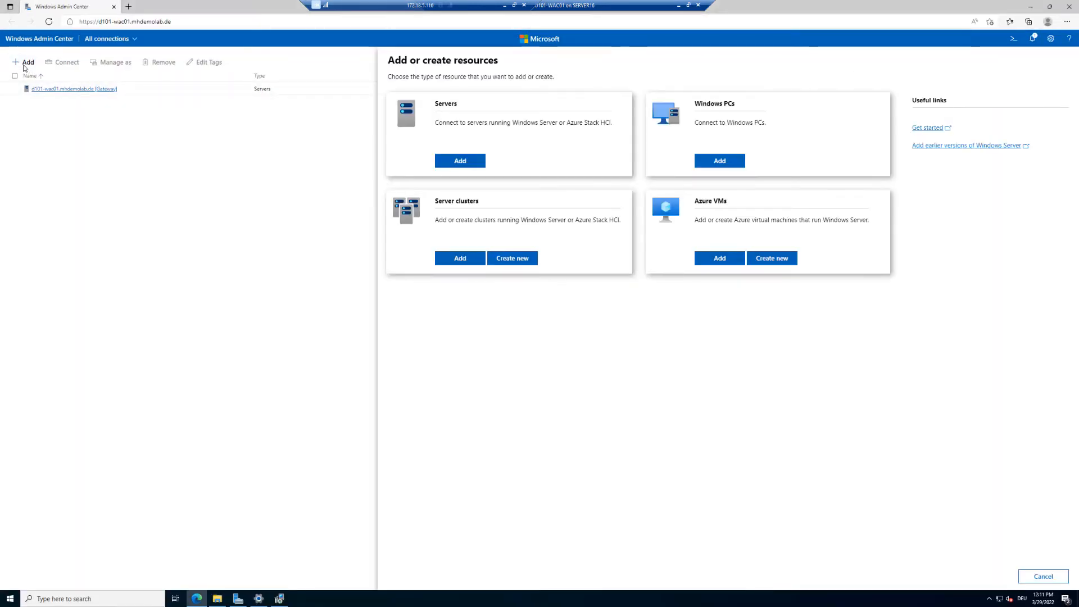
{"action": "left_click", "coordinate": [469, 162]}
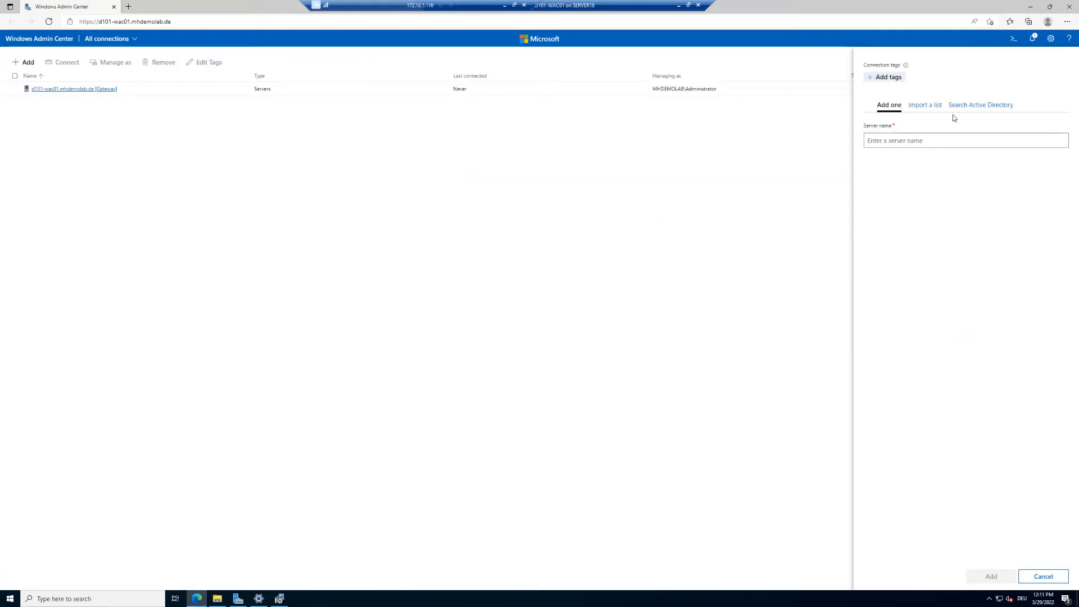
{"action": "left_click", "coordinate": [980, 106]}
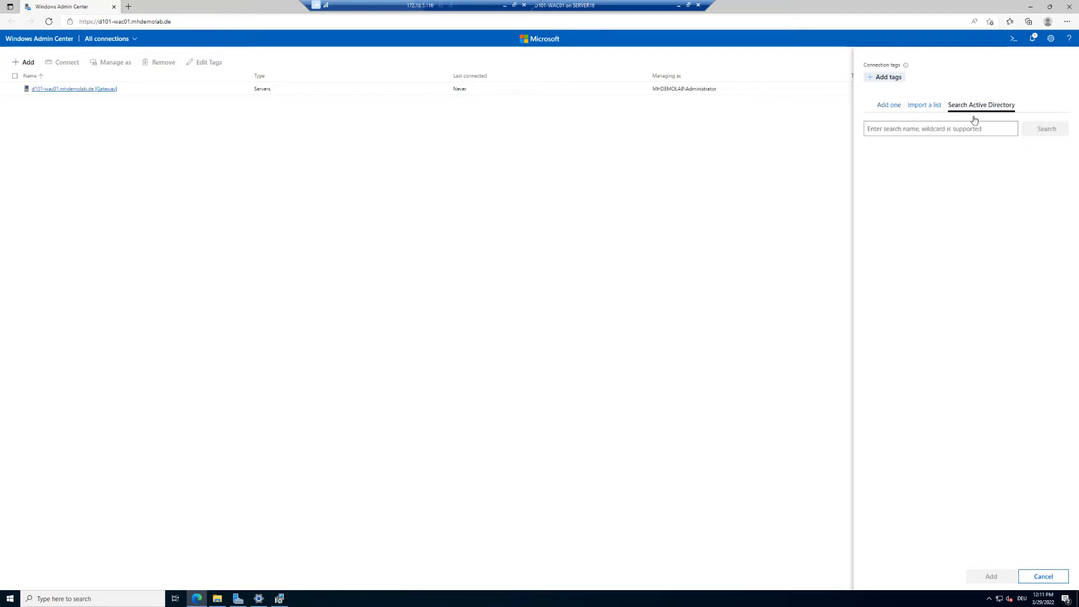
{"action": "left_click", "coordinate": [974, 125]}
{"action": "type", "text": "*"}
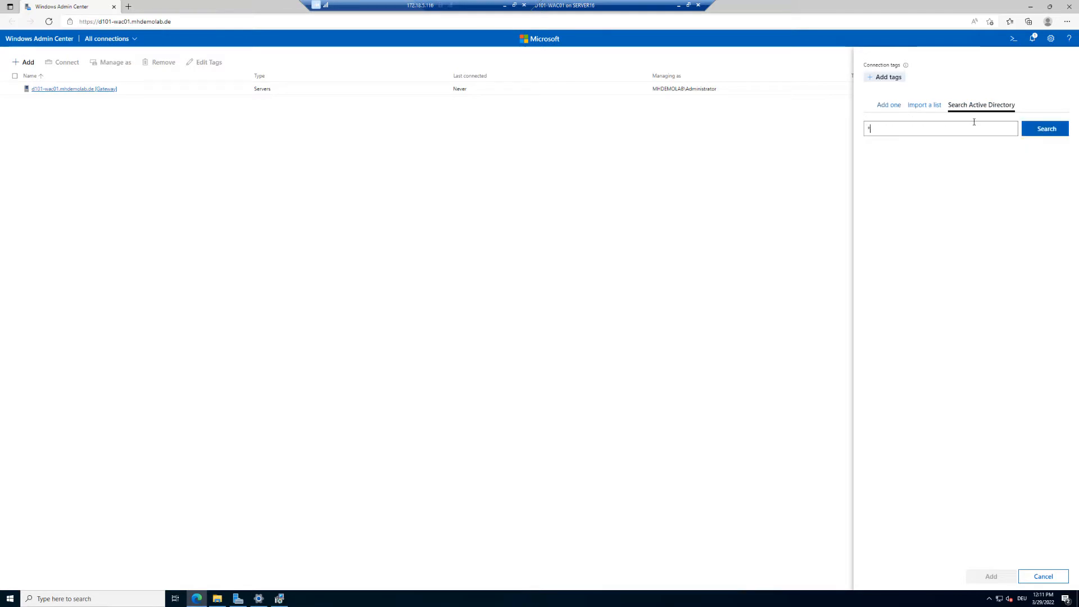
{"action": "left_click", "coordinate": [1042, 133]}
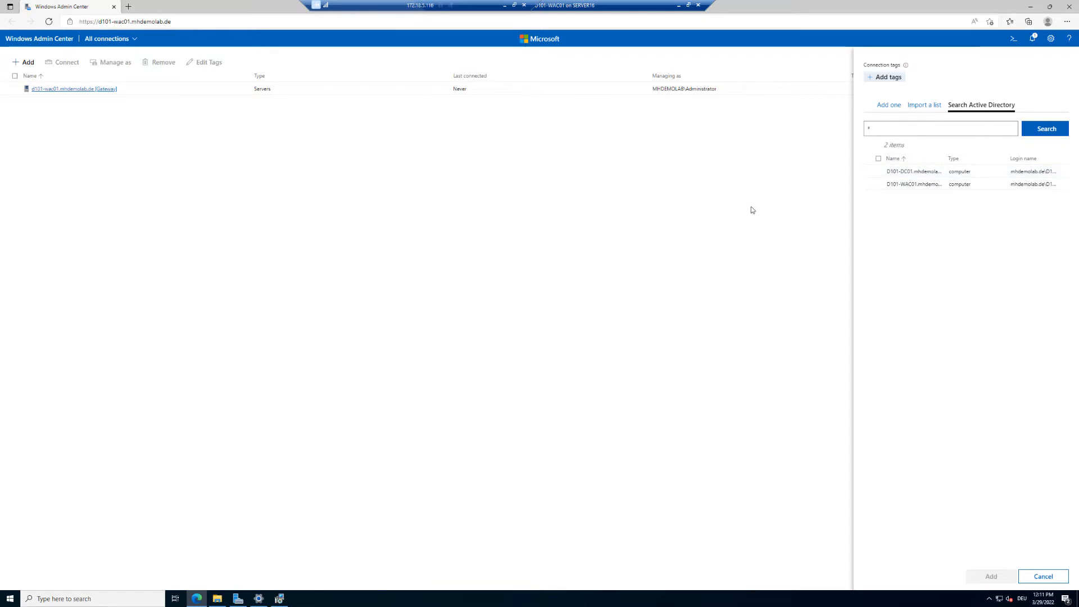
{"action": "left_click", "coordinate": [740, 216]}
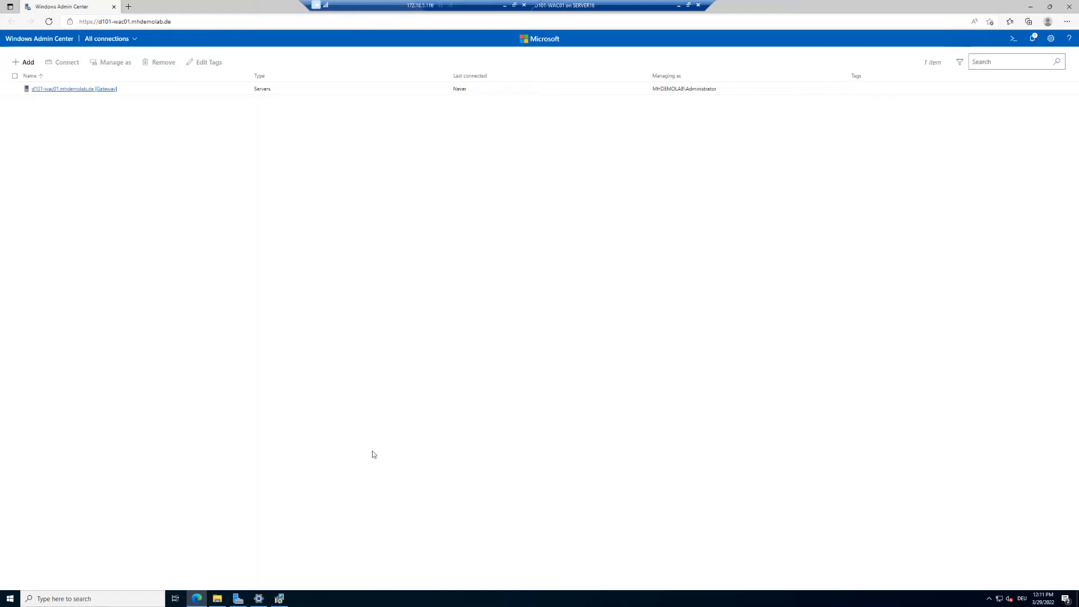
Switch to Hyper-V Manager, open the D101-ASHCI01 console to check its server configuration, and return to D101-WAC01.
{"action": "left_click", "coordinate": [679, 5]}
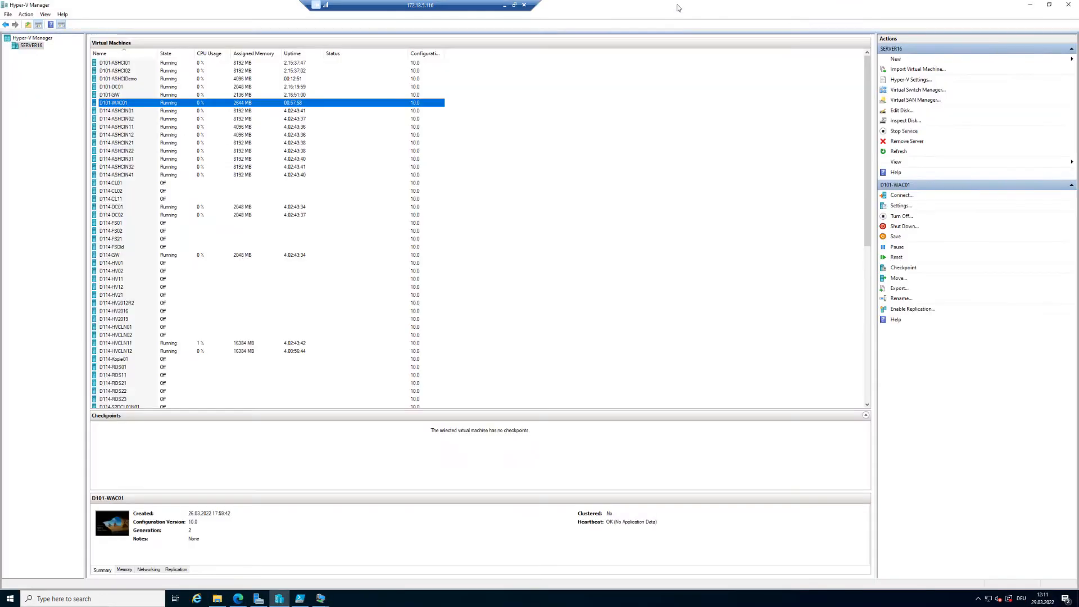
{"action": "left_click", "coordinate": [113, 63]}
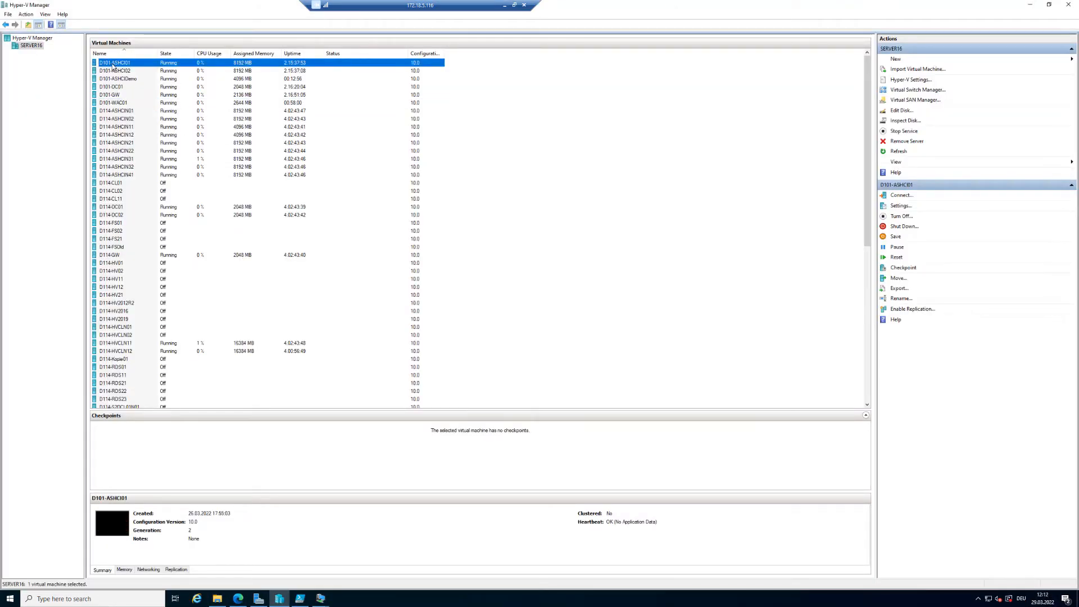
{"action": "left_click", "coordinate": [110, 72]}
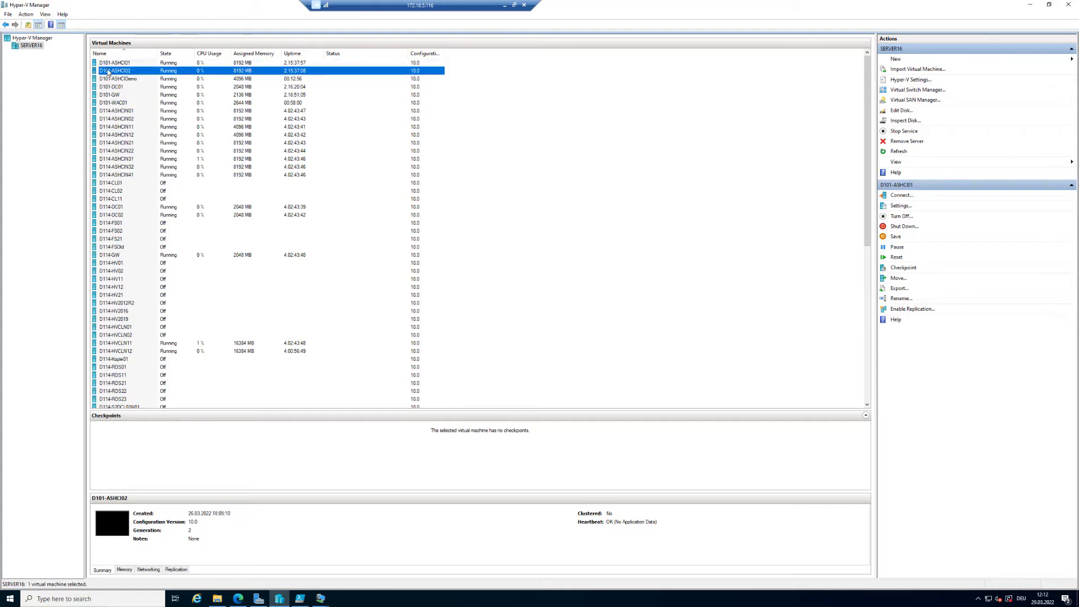
{"action": "left_click", "coordinate": [120, 63]}
{"action": "double_click", "coordinate": [119, 63]}
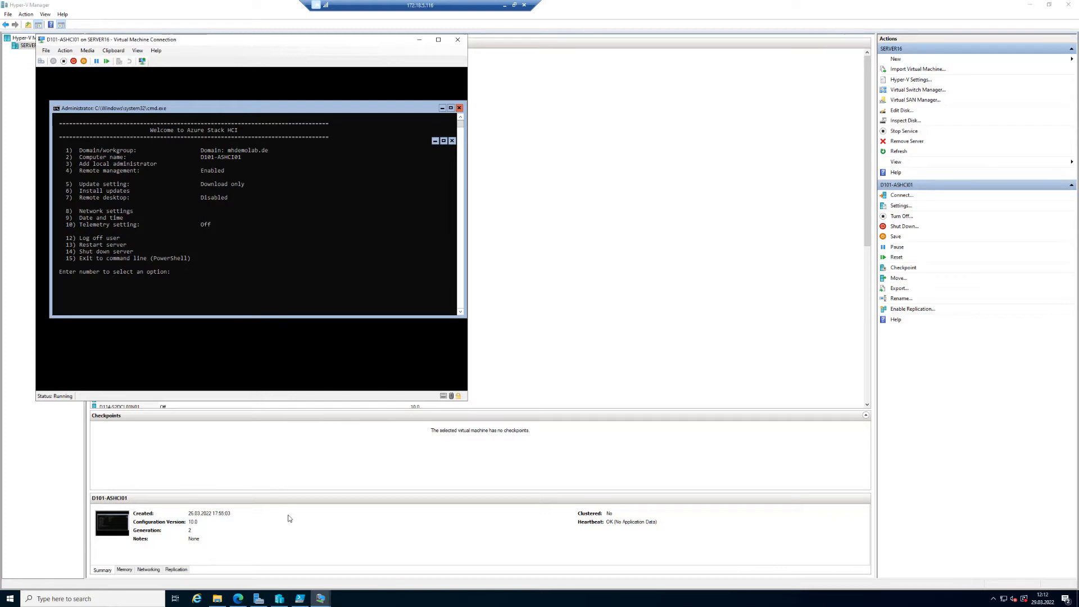
{"action": "left_click", "coordinate": [321, 599]}
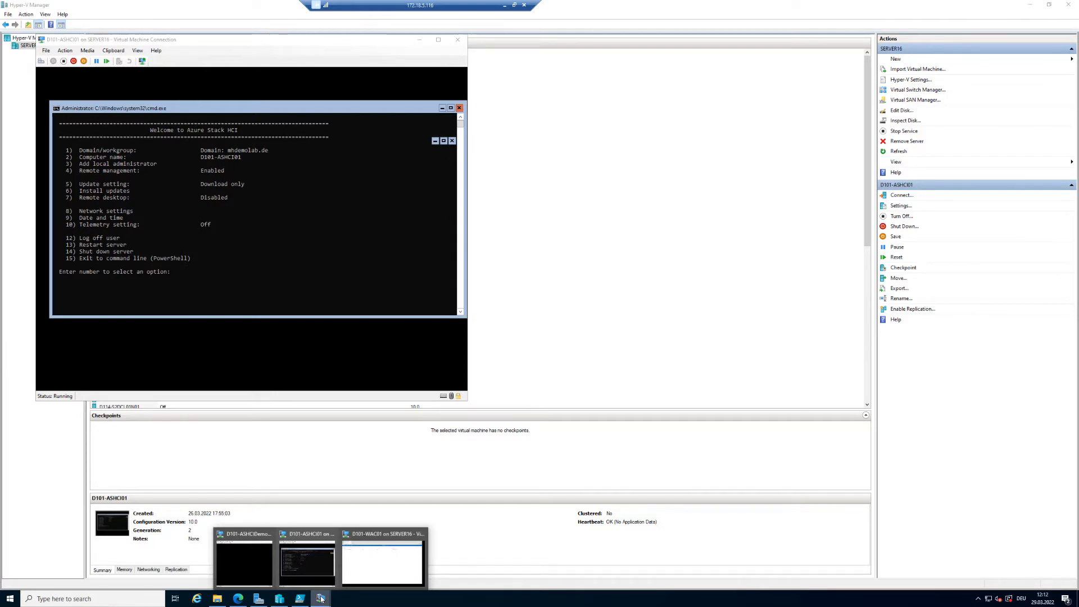
{"action": "left_click", "coordinate": [368, 577]}
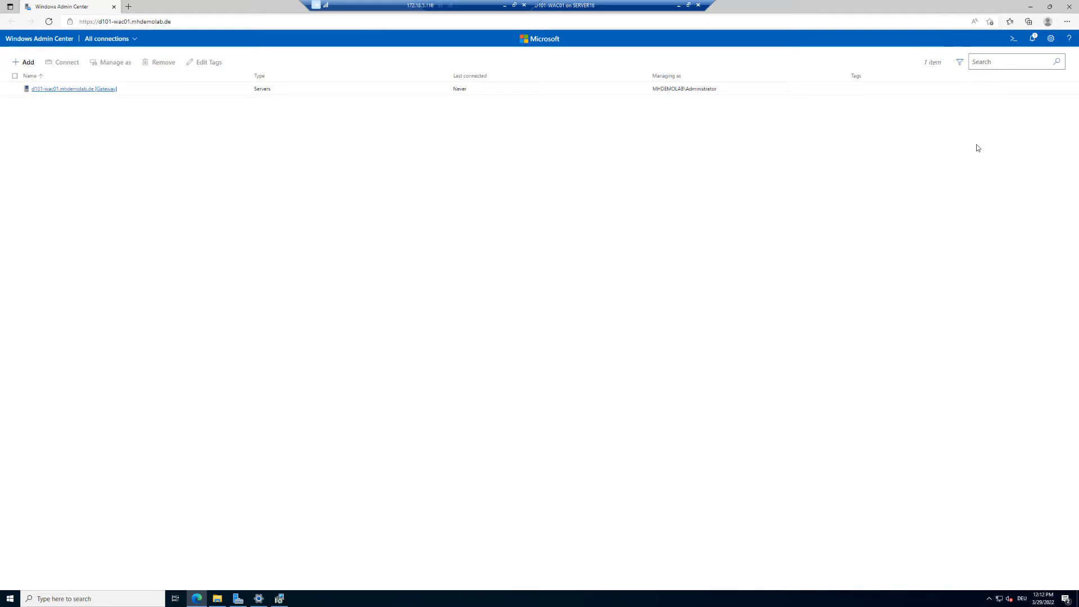
Open the installed extensions in the Windows Admin Center settings and update Cluster Creation to version 2.38.0.
{"action": "left_click", "coordinate": [1051, 40]}
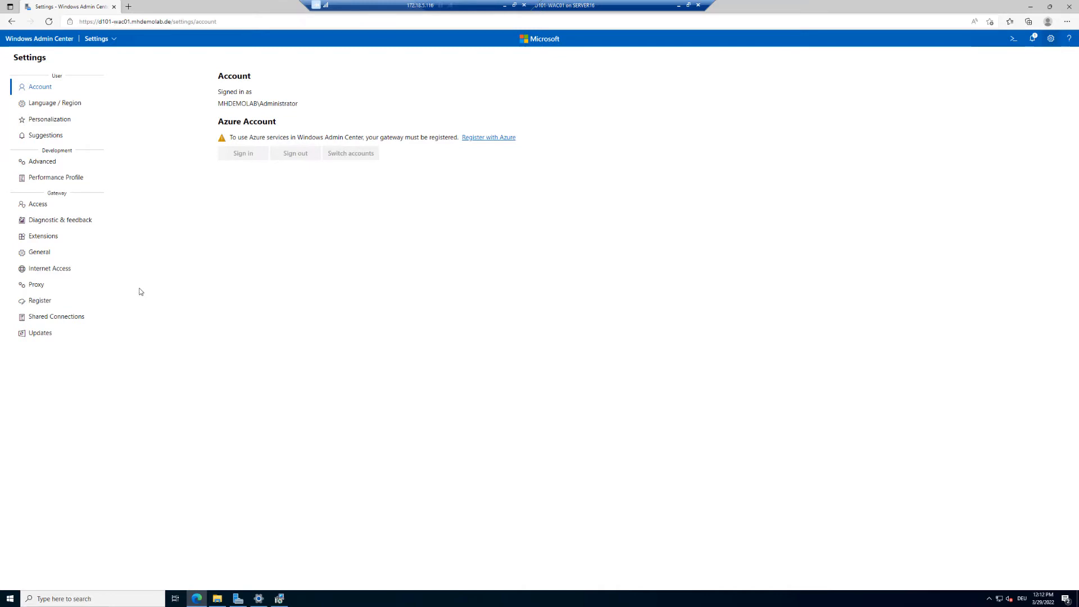
{"action": "left_click", "coordinate": [42, 237]}
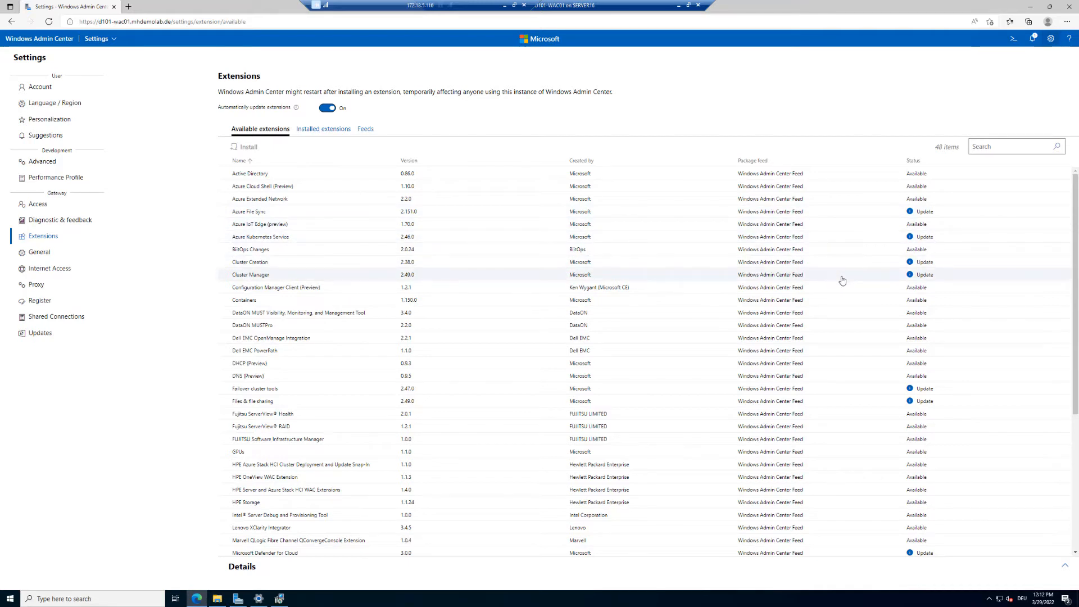
{"action": "left_click", "coordinate": [331, 130]}
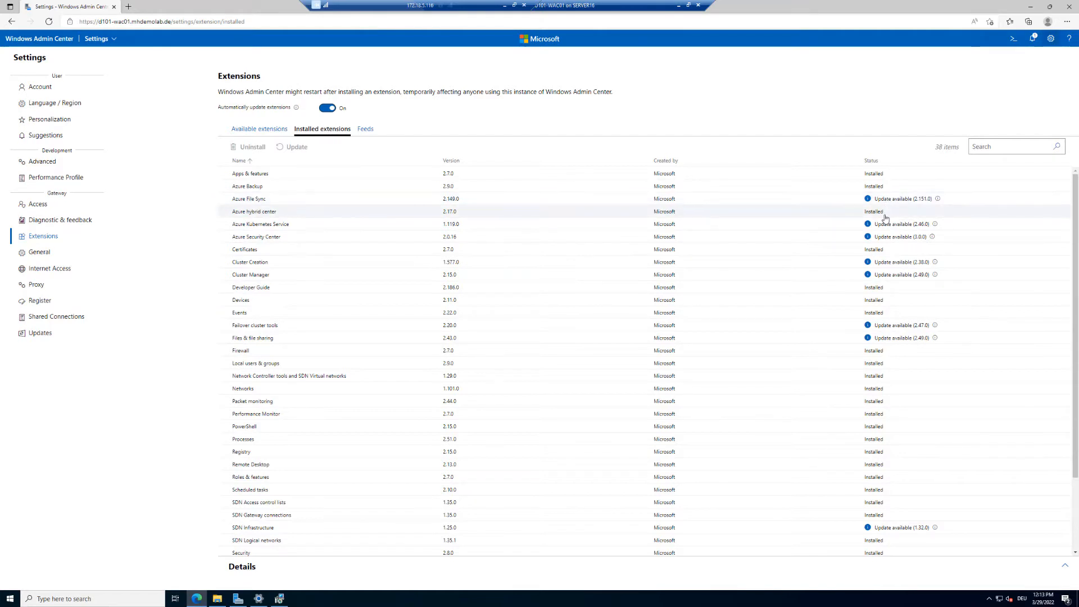
{"action": "left_click", "coordinate": [635, 264]}
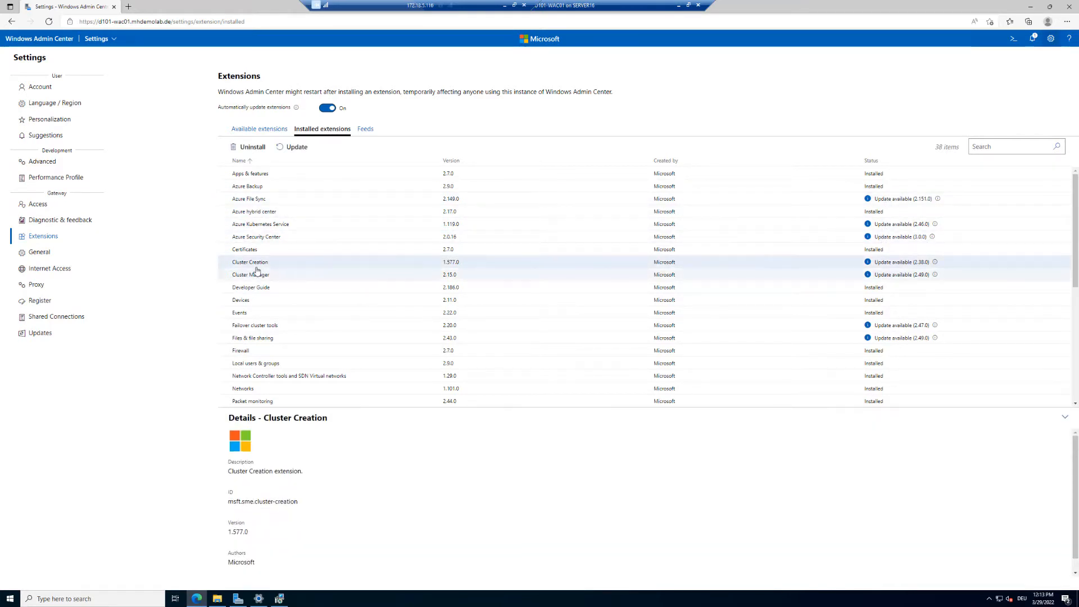
{"action": "left_click", "coordinate": [633, 602]}
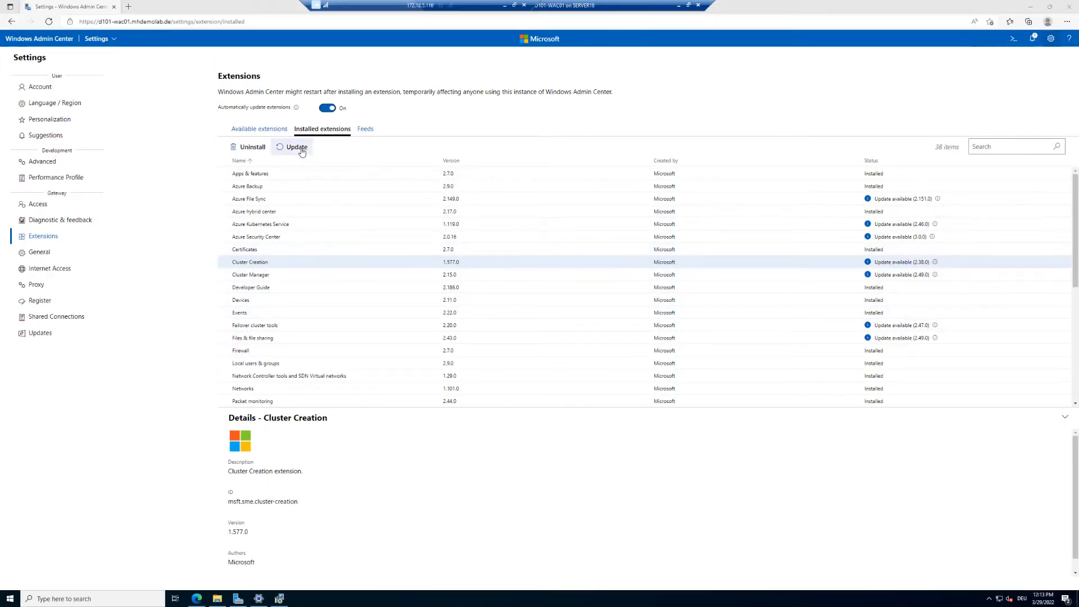
{"action": "left_click", "coordinate": [299, 148]}
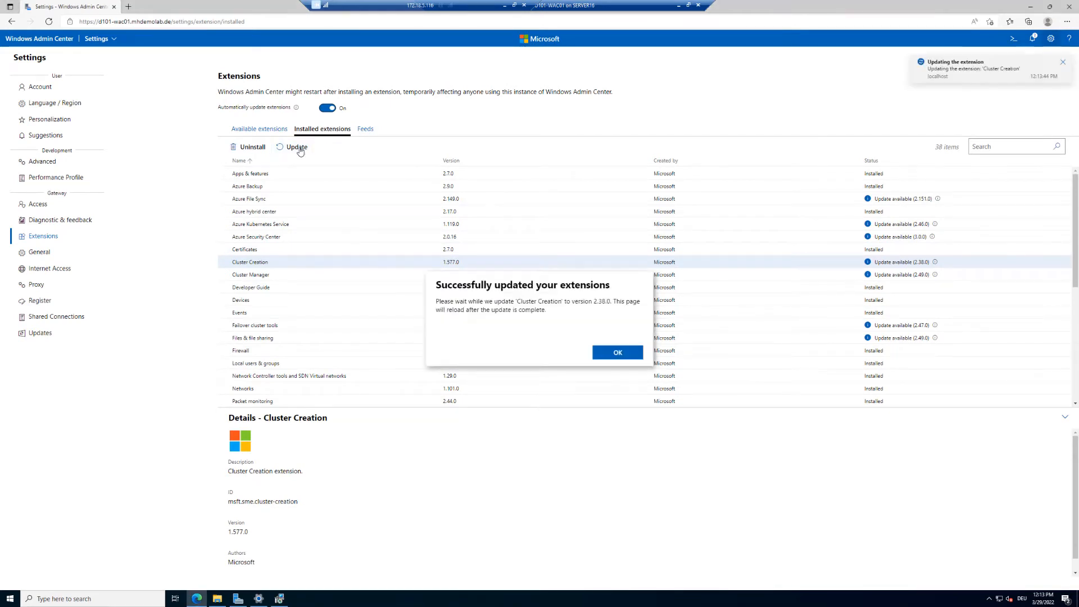
{"action": "left_click", "coordinate": [639, 361]}
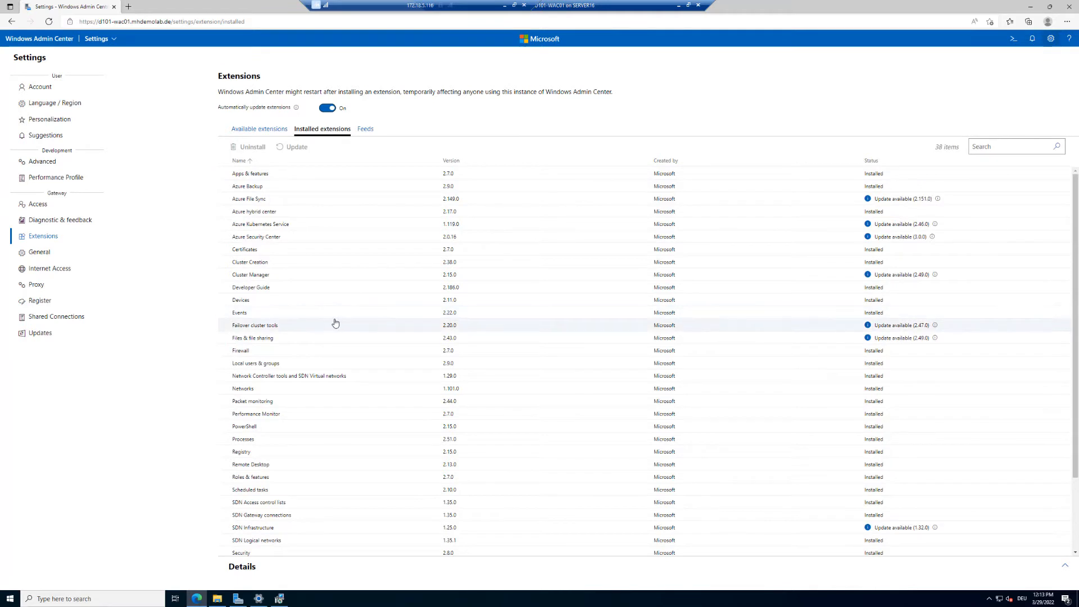
Update the installed Cluster Manager extension to version 2.49.0.
{"action": "left_click", "coordinate": [312, 280]}
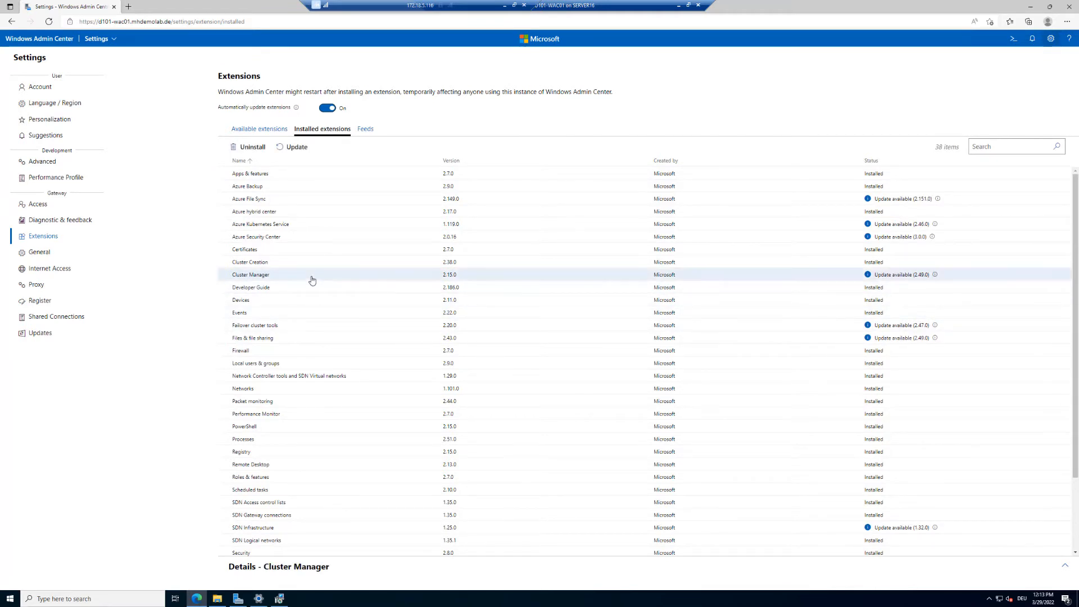
{"action": "left_click", "coordinate": [294, 150]}
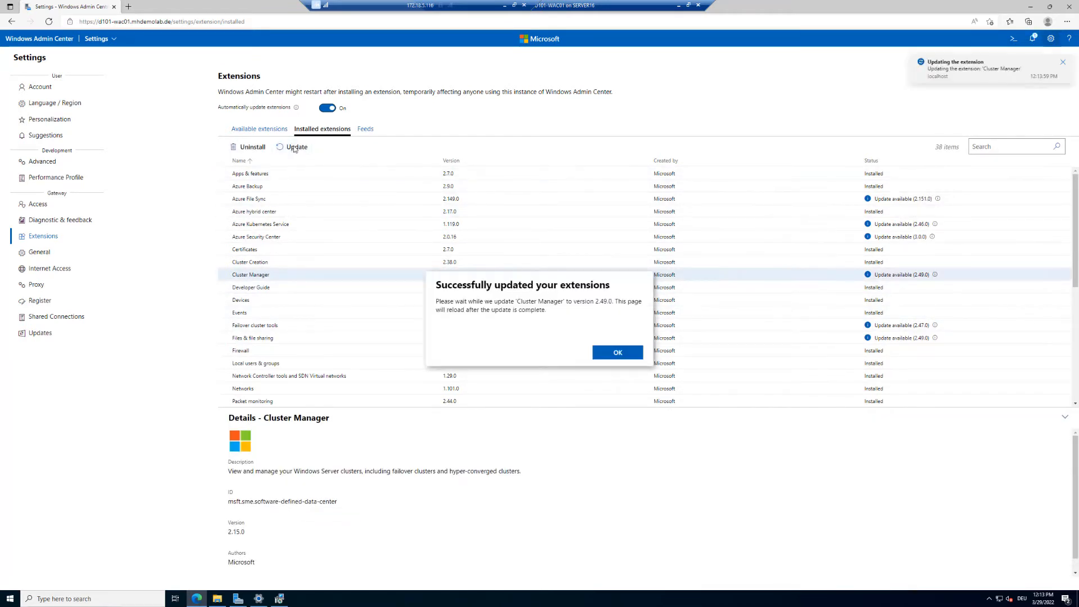
{"action": "left_click", "coordinate": [630, 354]}
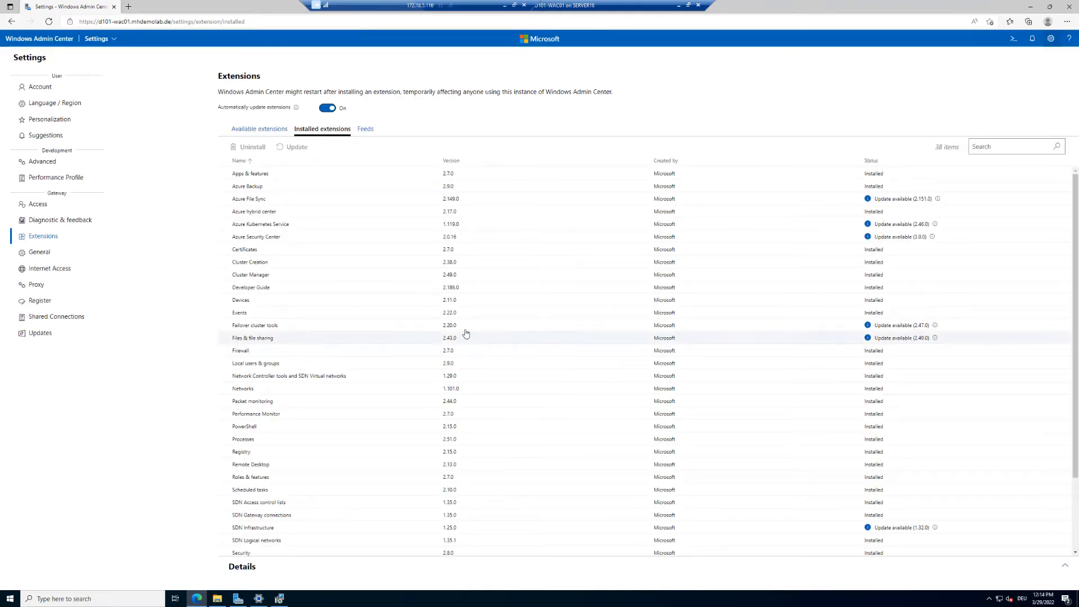
Update the installed Failover cluster tools extension to version 2.47.0 and the Virtual machines and switches extension to version 2.60.0.
{"action": "left_click", "coordinate": [406, 326]}
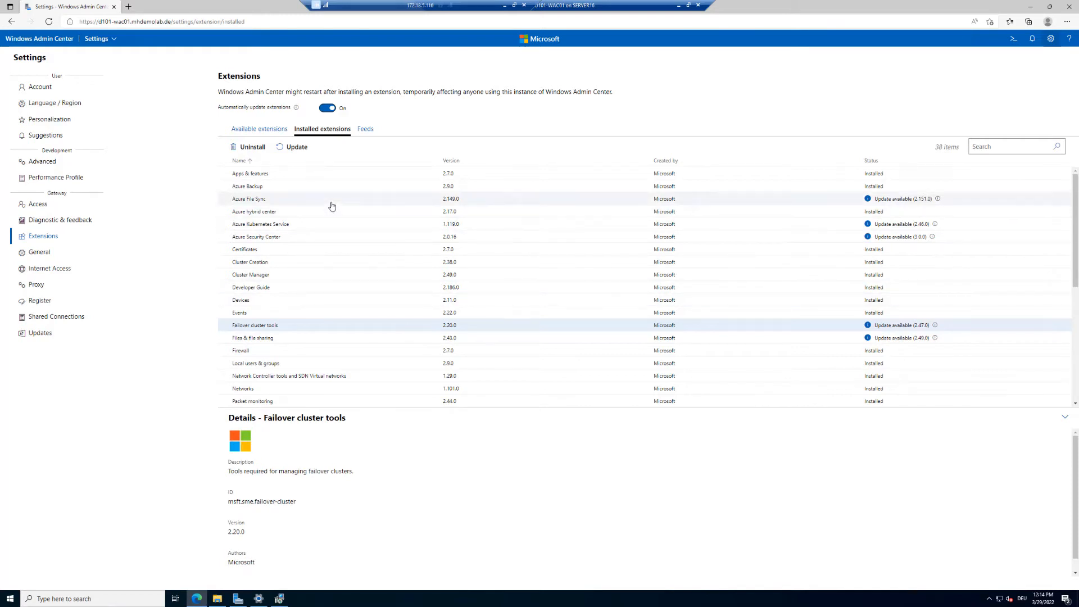
{"action": "left_click", "coordinate": [291, 148]}
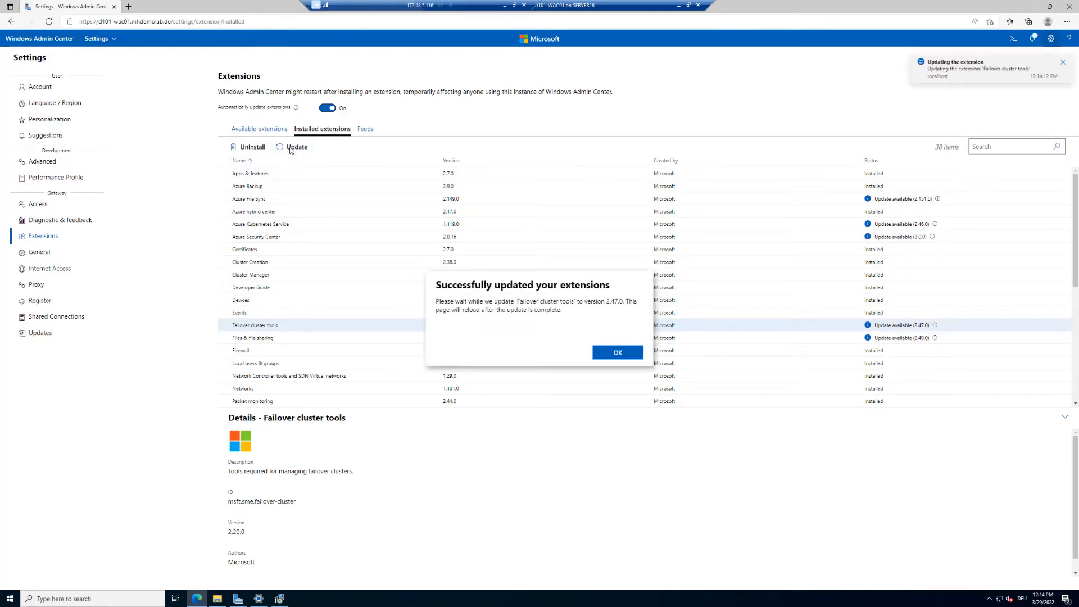
{"action": "left_click", "coordinate": [619, 355]}
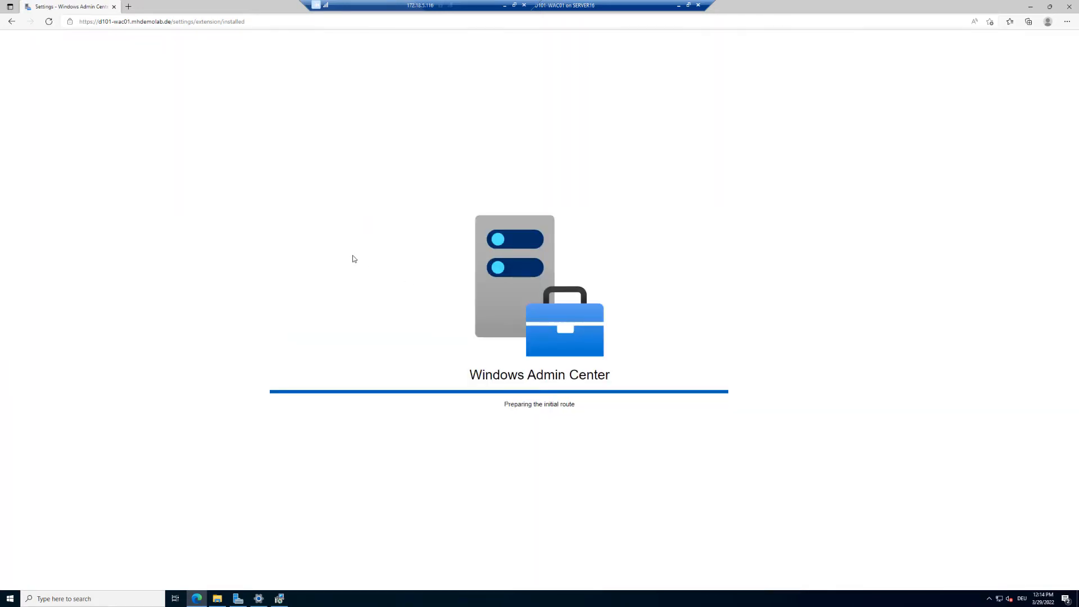
{"action": "scroll", "coordinate": [381, 297], "scroll_direction": "down", "scroll_amount": 3}
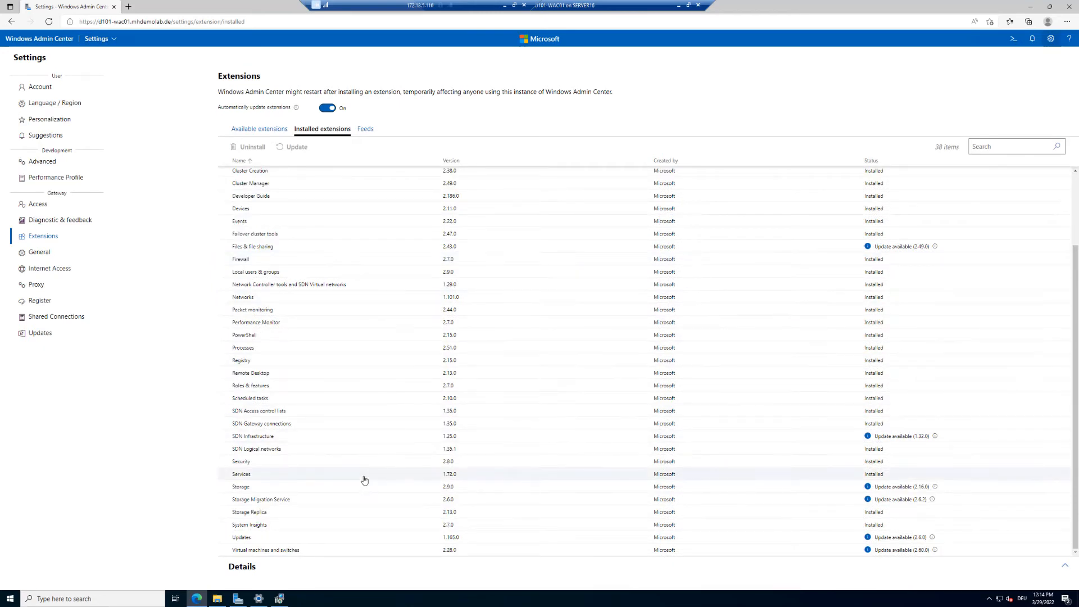
{"action": "left_click", "coordinate": [339, 554]}
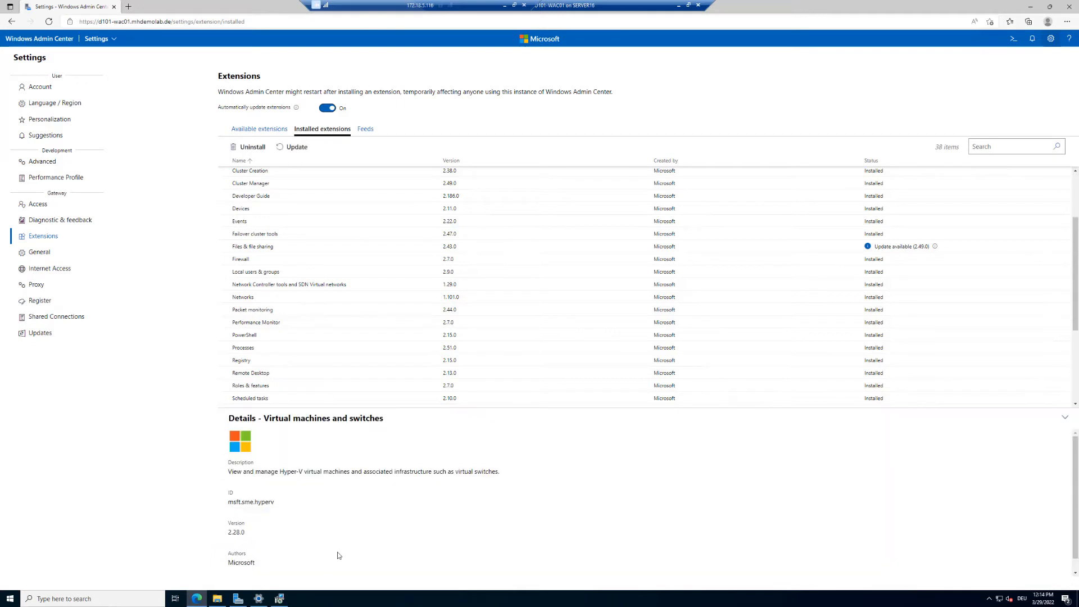
{"action": "left_click", "coordinate": [293, 148]}
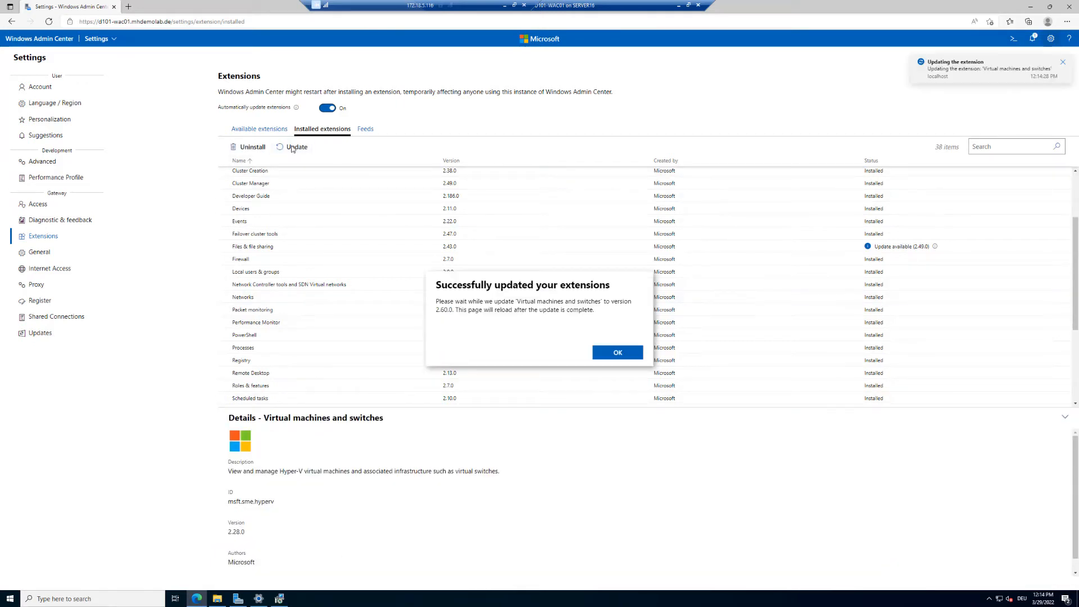
{"action": "left_click", "coordinate": [616, 353]}
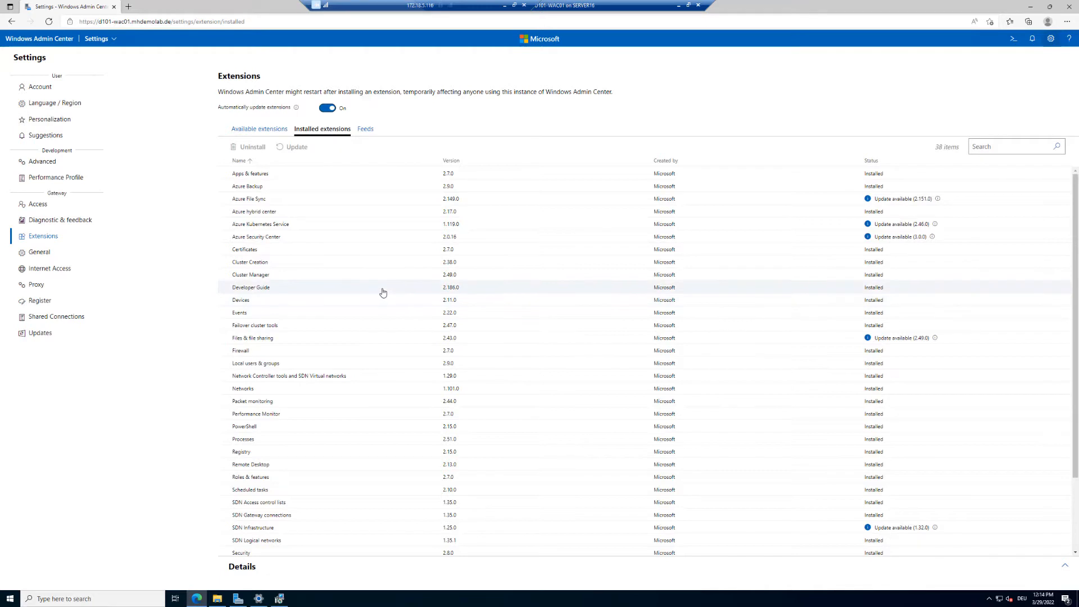
Update the installed Azure Kubernetes Service extension to version 2.46.0 and the Azure Security Center extension to version 3.0.0.
{"action": "left_click", "coordinate": [339, 228]}
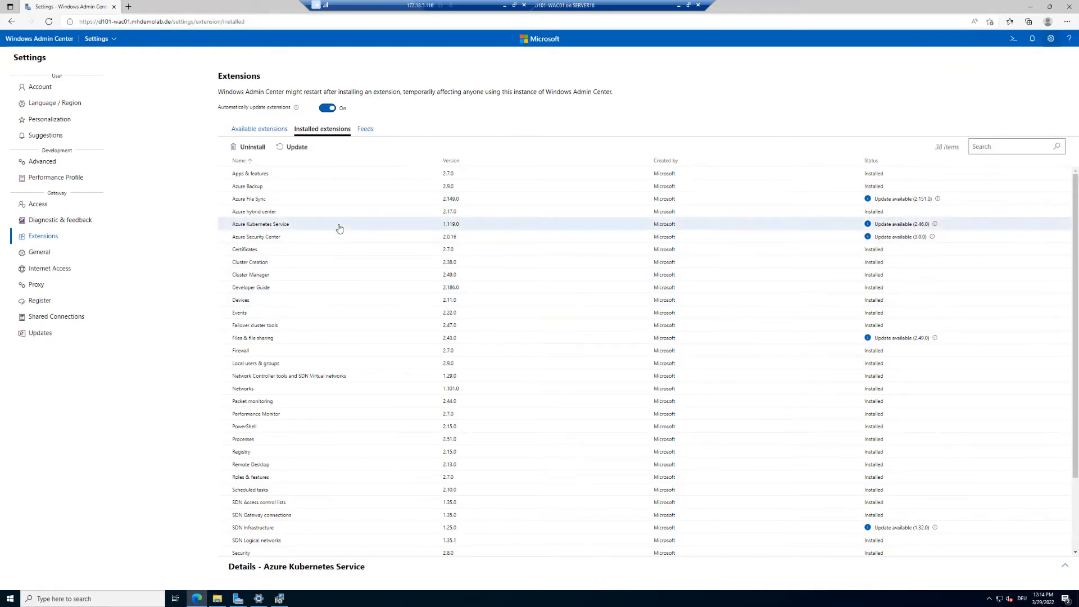
{"action": "left_click", "coordinate": [298, 148]}
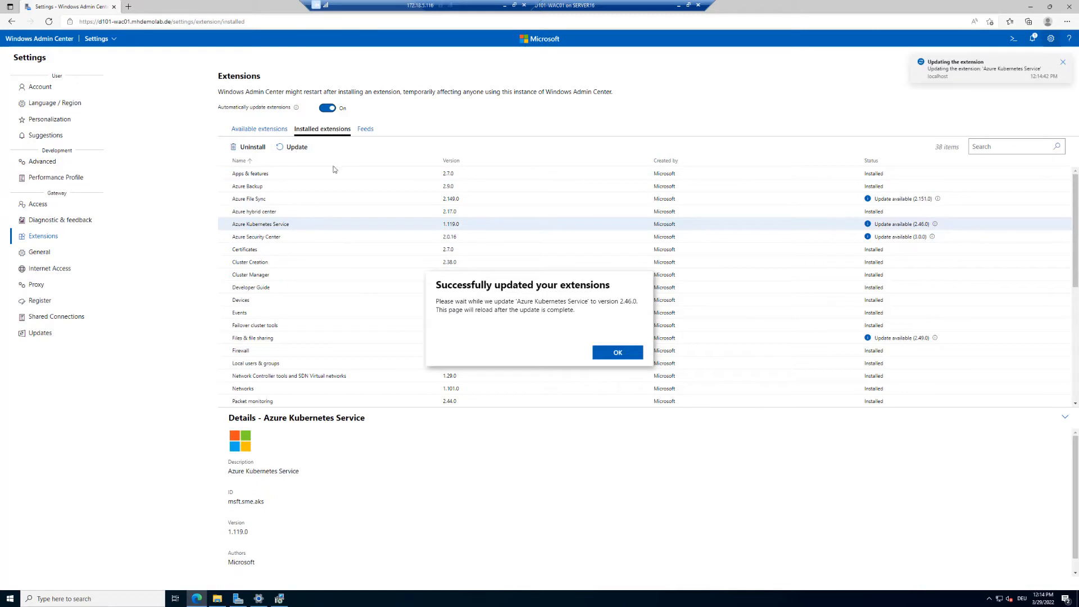
{"action": "left_click", "coordinate": [614, 354]}
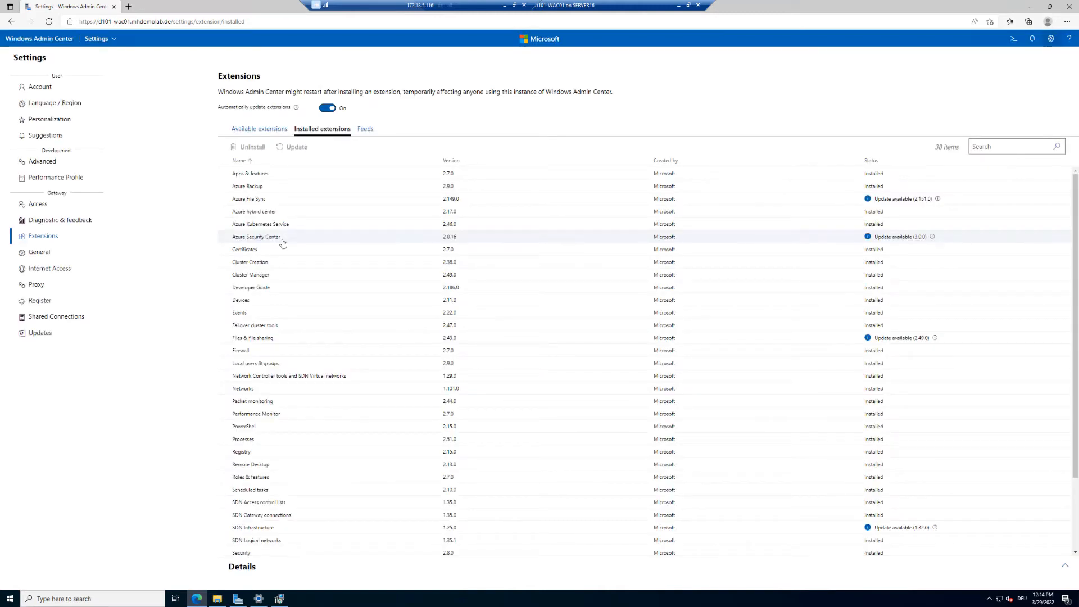
{"action": "left_click", "coordinate": [291, 243]}
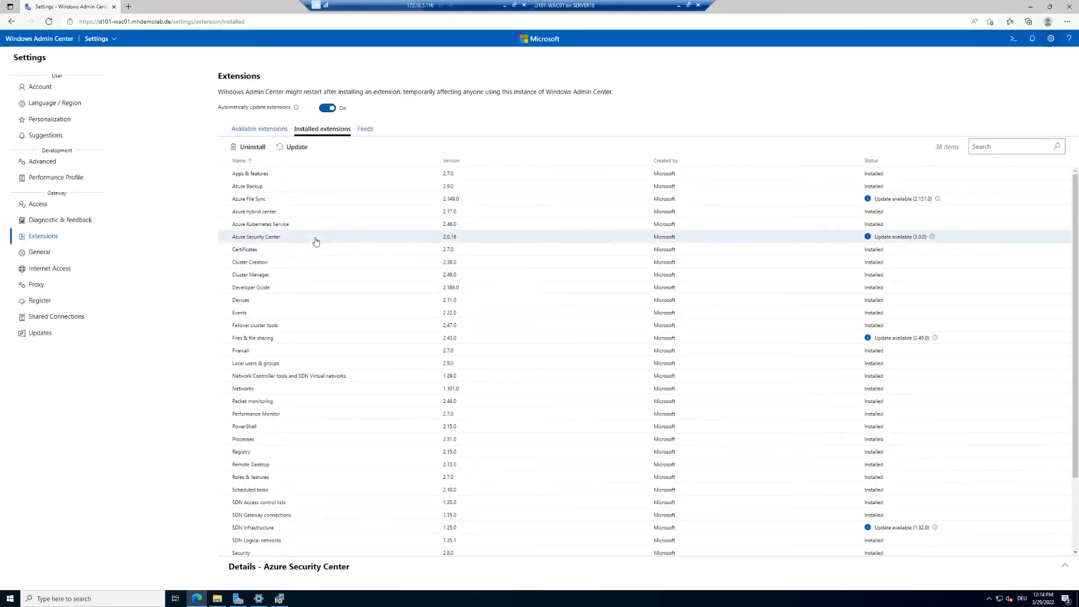
{"action": "left_click", "coordinate": [298, 148]}
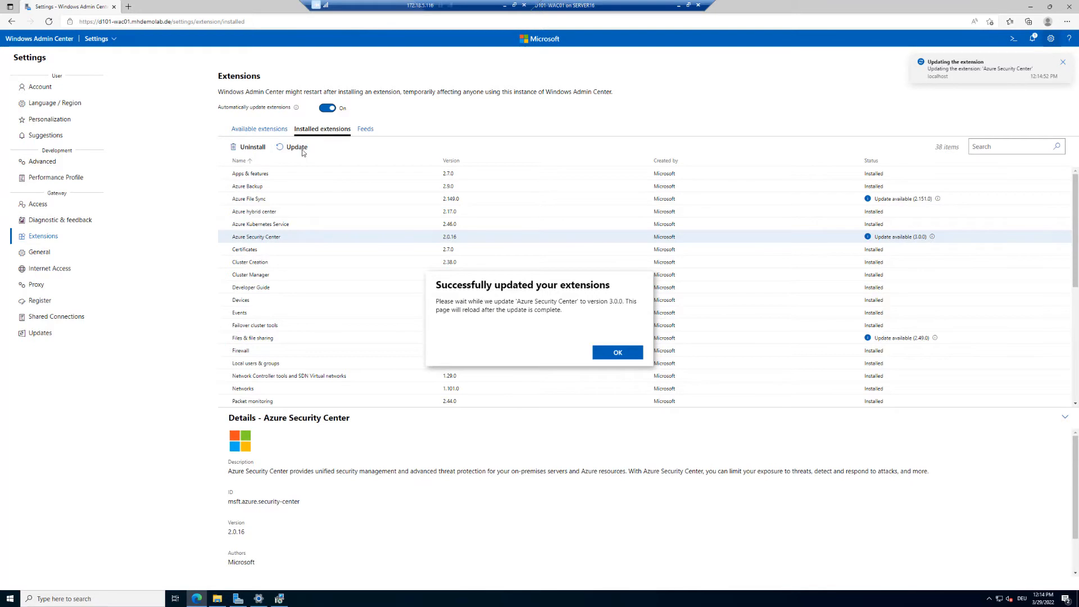
{"action": "left_click", "coordinate": [618, 353]}
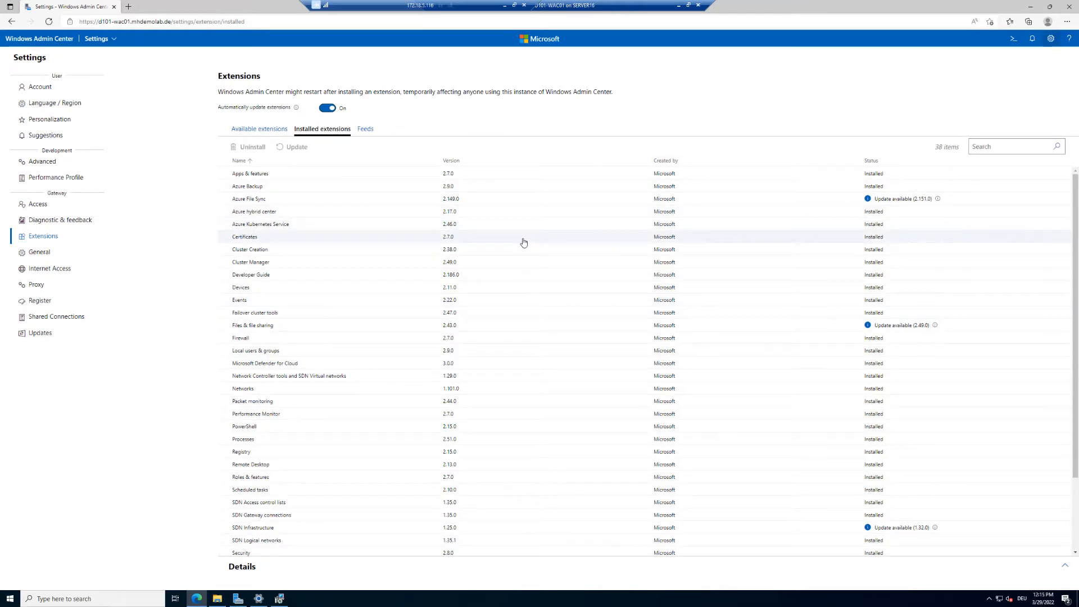
Update the installed SDN Infrastructure extension to version 1.32.0 and the Updates extension to version 2.6.0.
{"action": "scroll", "coordinate": [523, 242], "scroll_direction": "down", "scroll_amount": 1}
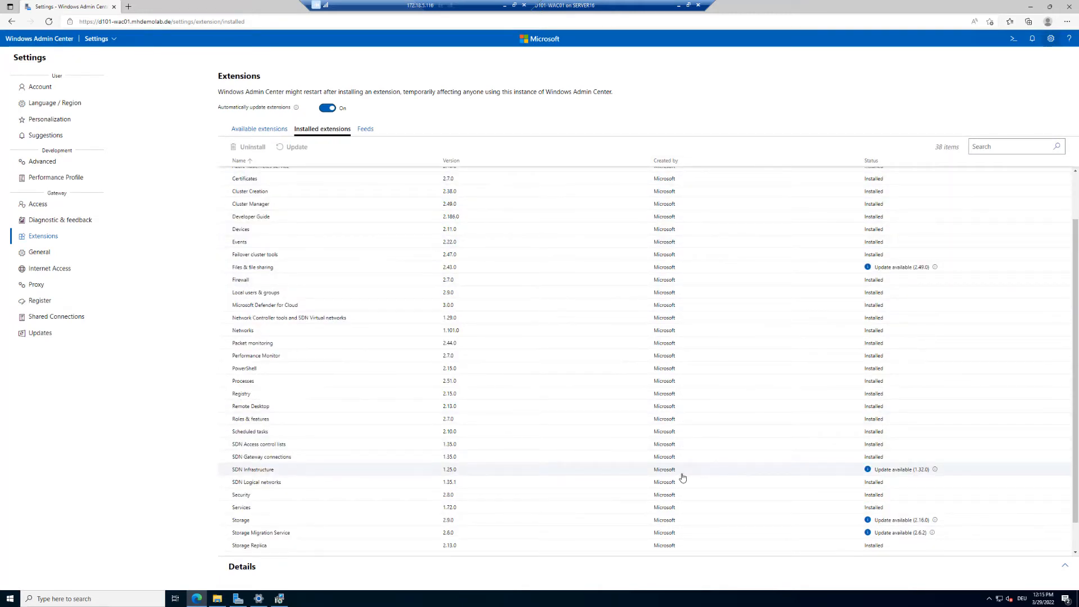
{"action": "left_click", "coordinate": [579, 473]}
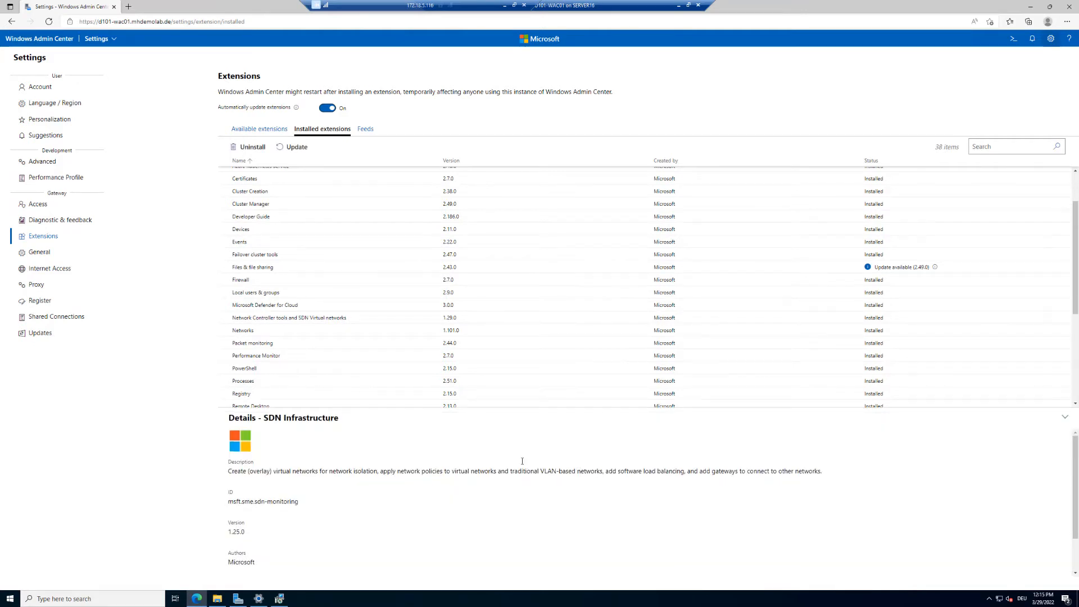
{"action": "left_click", "coordinate": [298, 148]}
{"action": "left_click", "coordinate": [628, 354]}
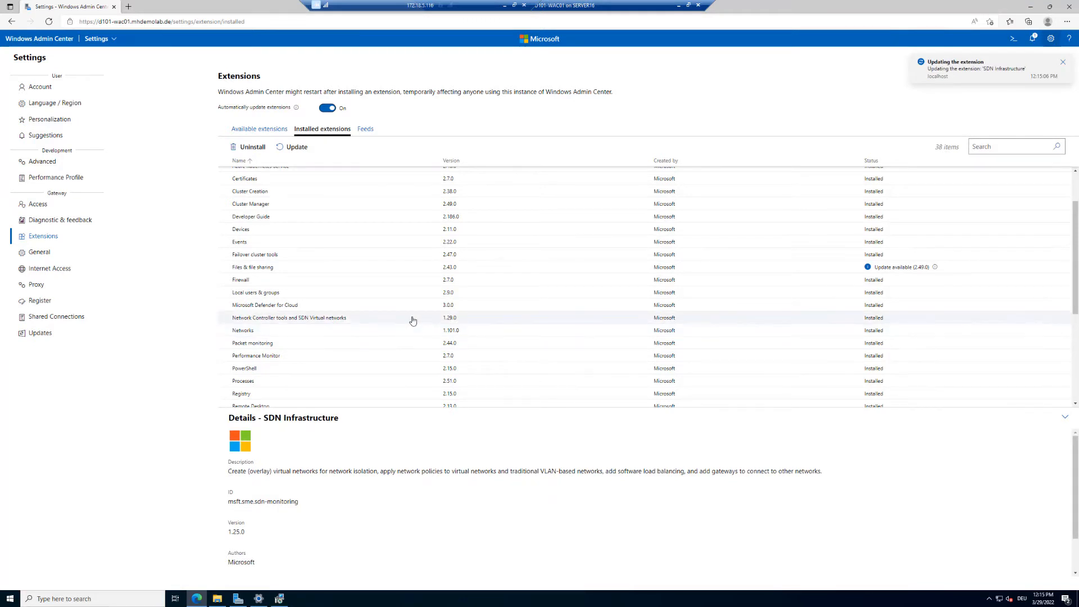
{"action": "scroll", "coordinate": [413, 320], "scroll_direction": "down", "scroll_amount": 5}
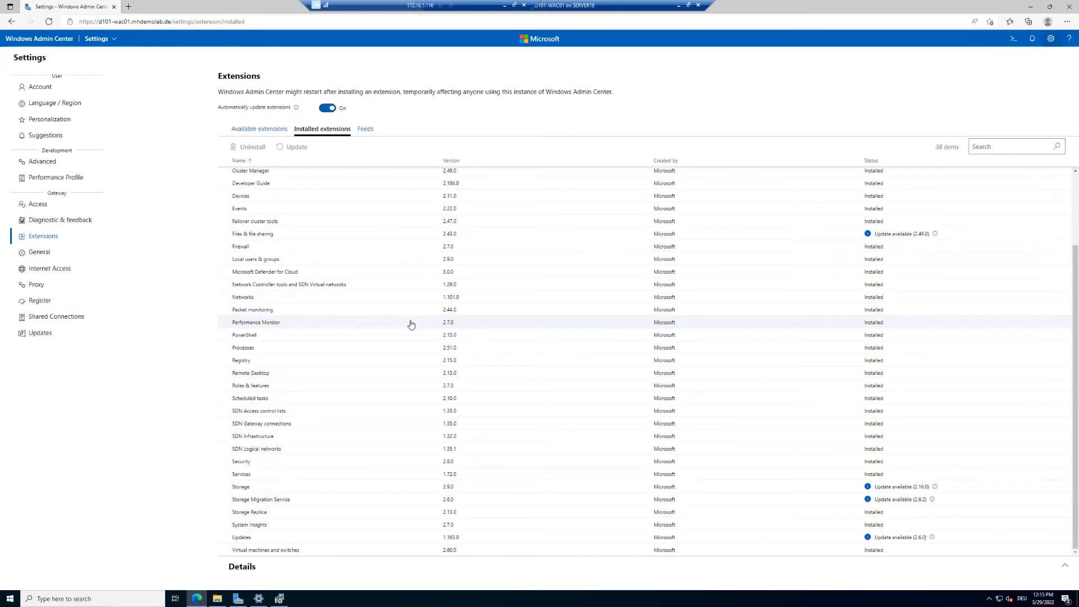
{"action": "left_click", "coordinate": [426, 538]}
{"action": "left_click", "coordinate": [290, 148]}
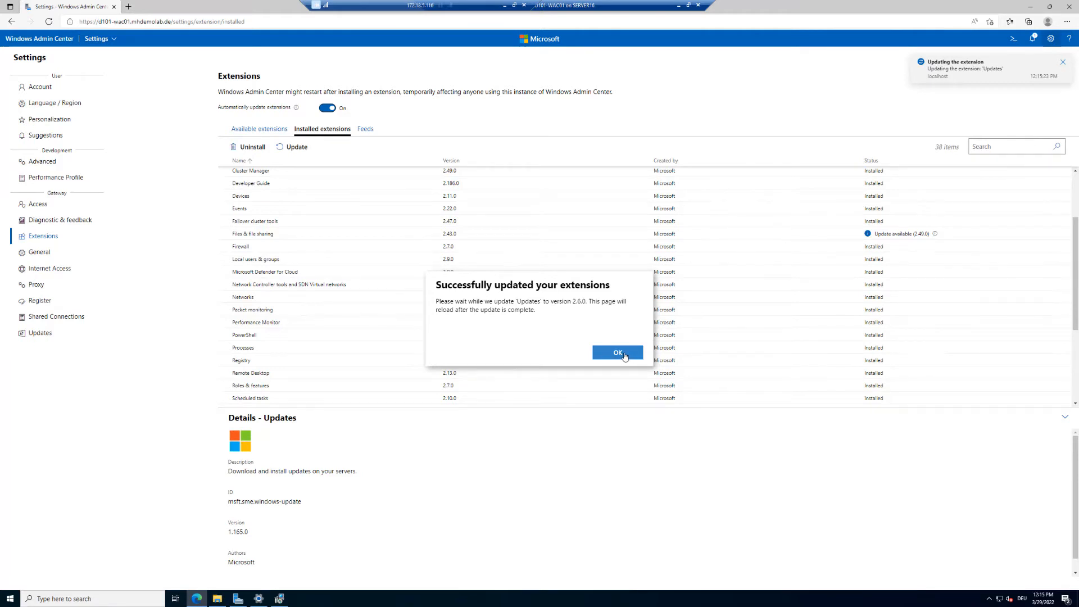
{"action": "left_click", "coordinate": [619, 353]}
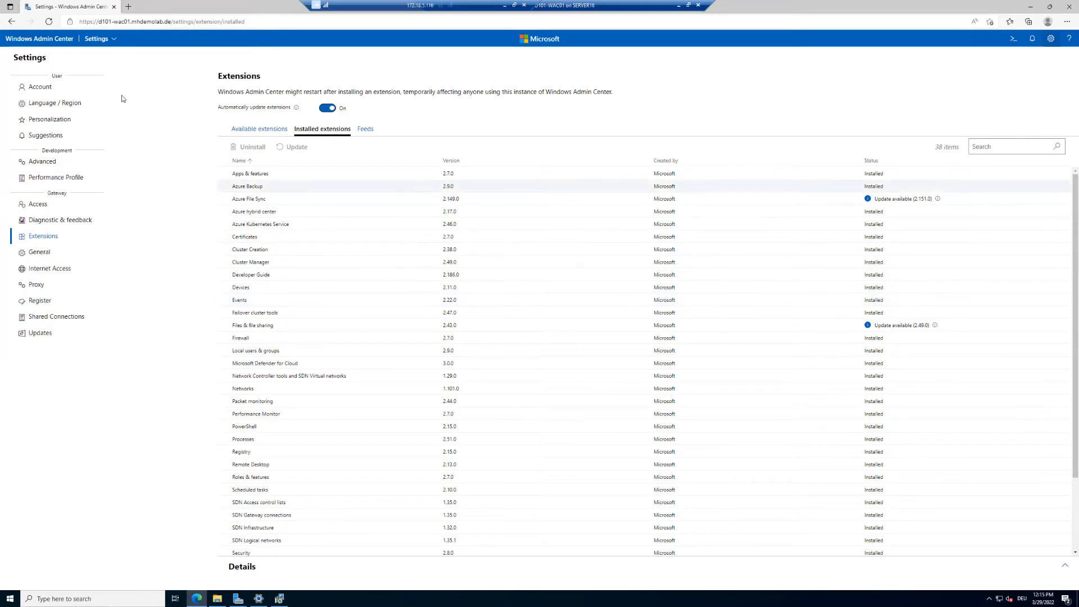
Return to the list of all connections and start creating a new server cluster.
{"action": "left_click", "coordinate": [47, 42]}
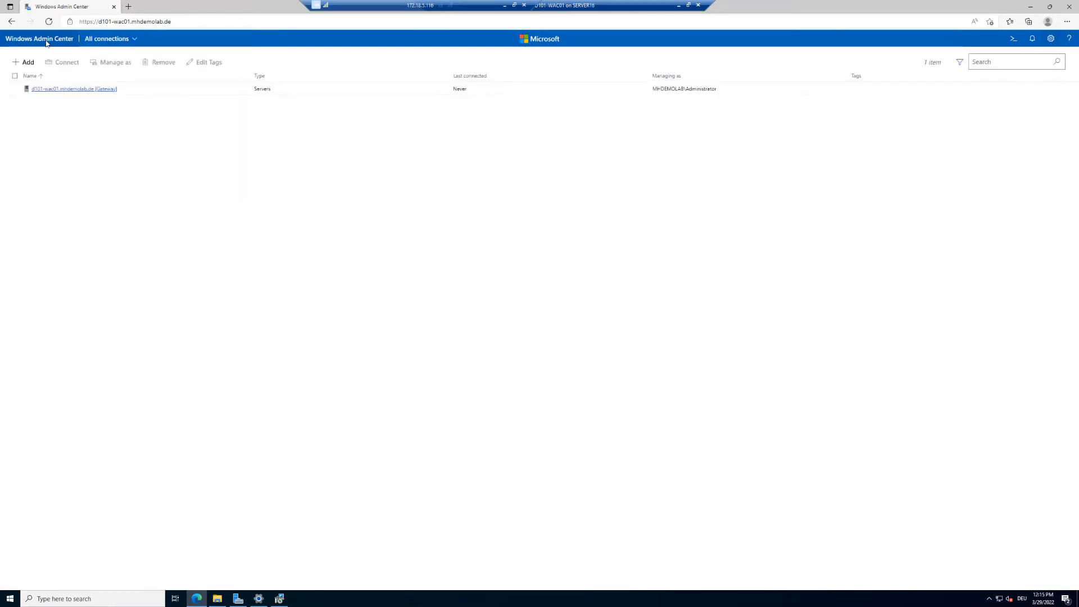
{"action": "left_click", "coordinate": [18, 62]}
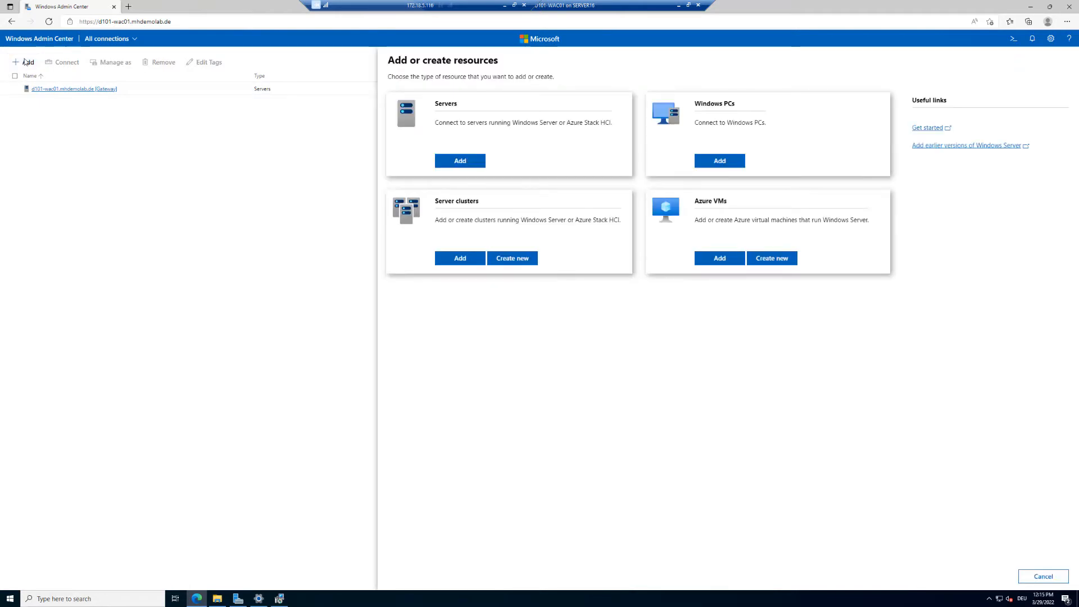
{"action": "left_click", "coordinate": [521, 258]}
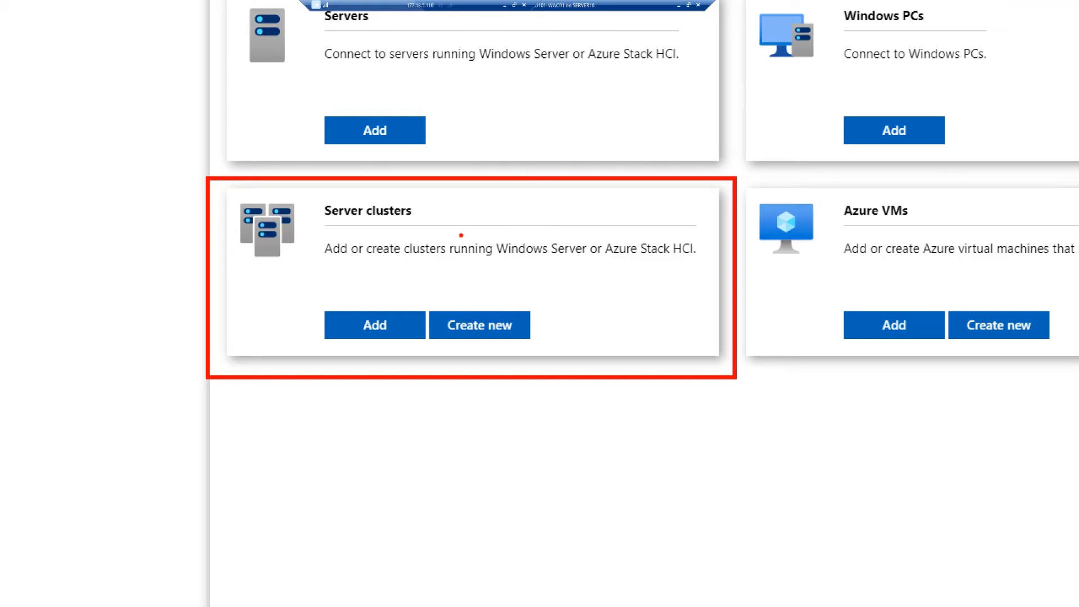
{"action": "mouse_move", "coordinate": [365, 231]}
{"action": "left_mouse_down"}
{"action": "mouse_move", "coordinate": [416, 251]}
{"action": "mouse_move", "coordinate": [517, 263]}
{"action": "mouse_move", "coordinate": [710, 263]}
{"action": "left_mouse_up"}
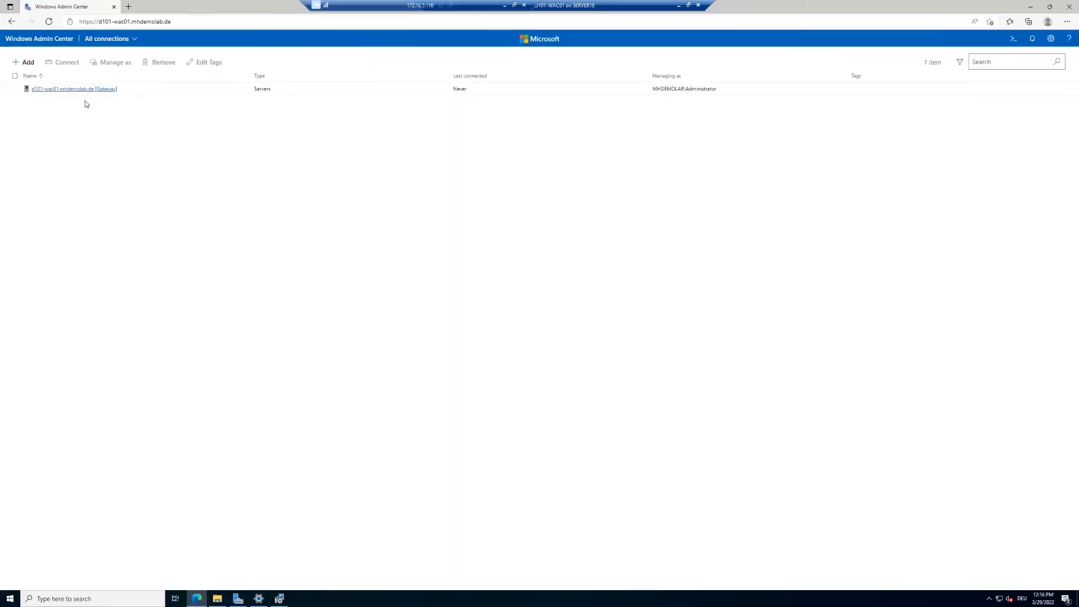
{"action": "left_click", "coordinate": [25, 62]}
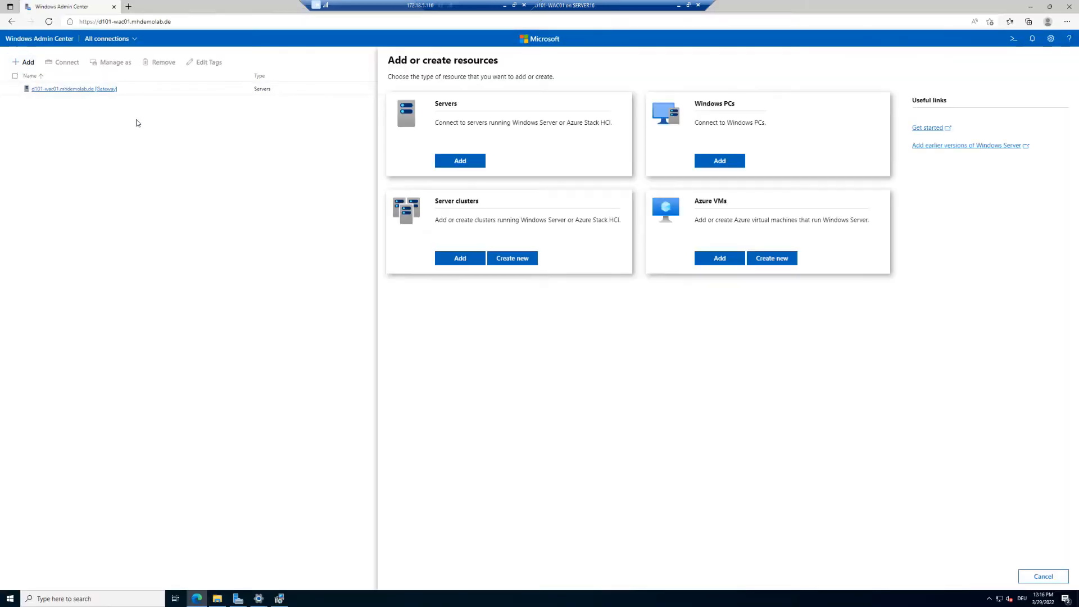
{"action": "left_click", "coordinate": [520, 260]}
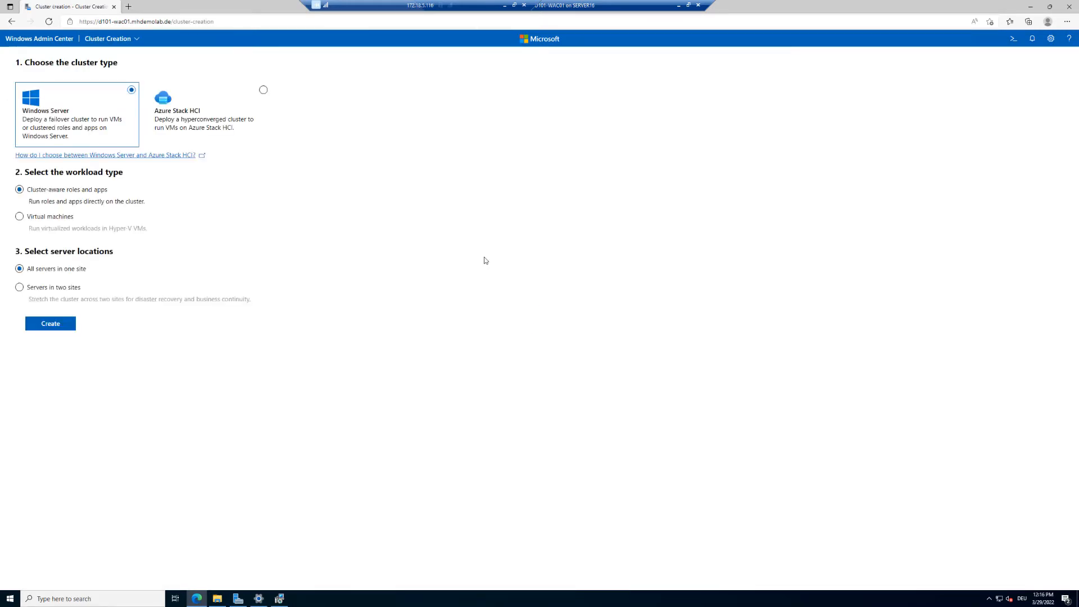
Choose an Azure Stack HCI cluster with all servers in one site, start its deployment and continue past the prerequisites.
{"action": "left_click", "coordinate": [263, 90]}
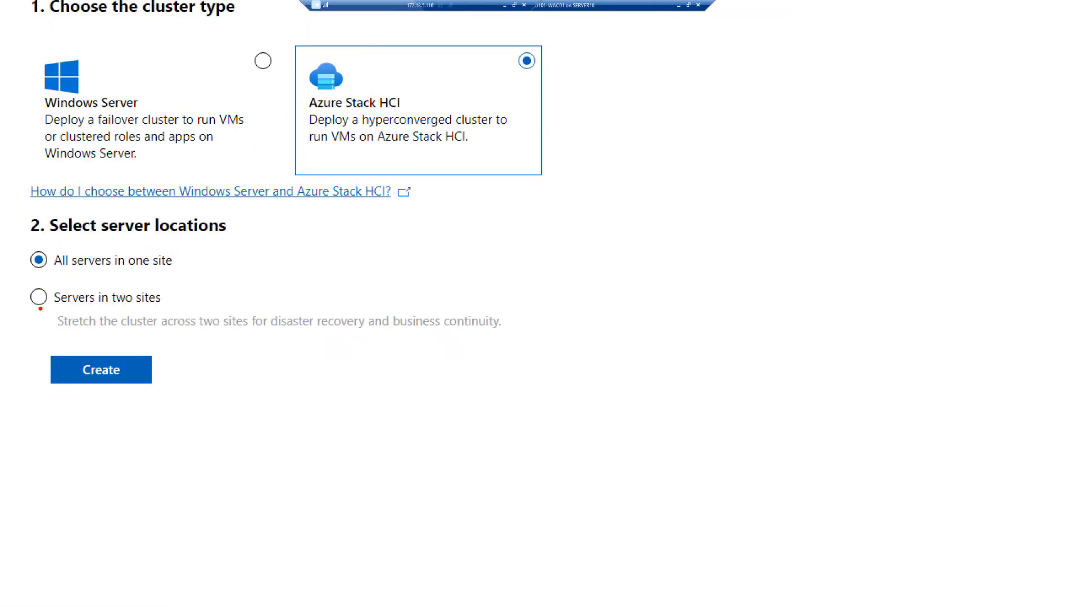
{"action": "left_click_drag", "start_coordinate": [41, 310], "coordinate": [62, 313]}
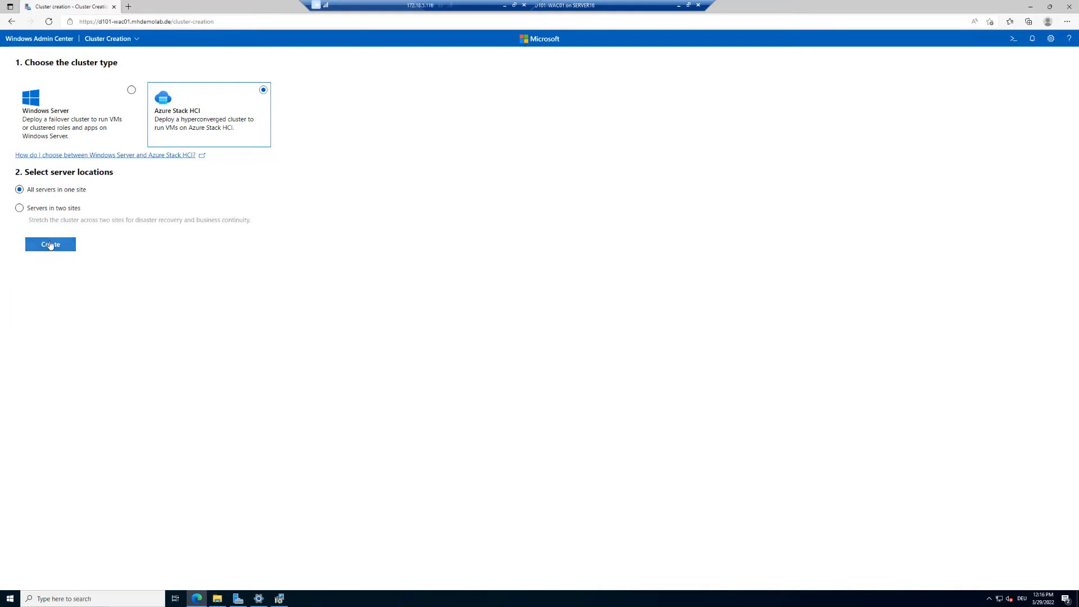
{"action": "left_click", "coordinate": [50, 244]}
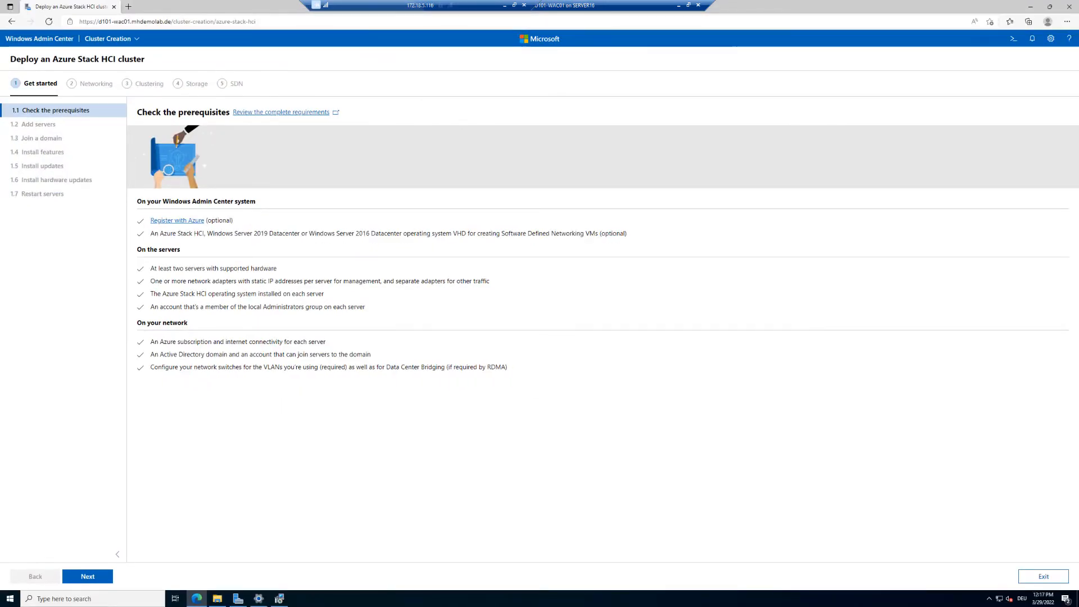
{"action": "left_click", "coordinate": [90, 576]}
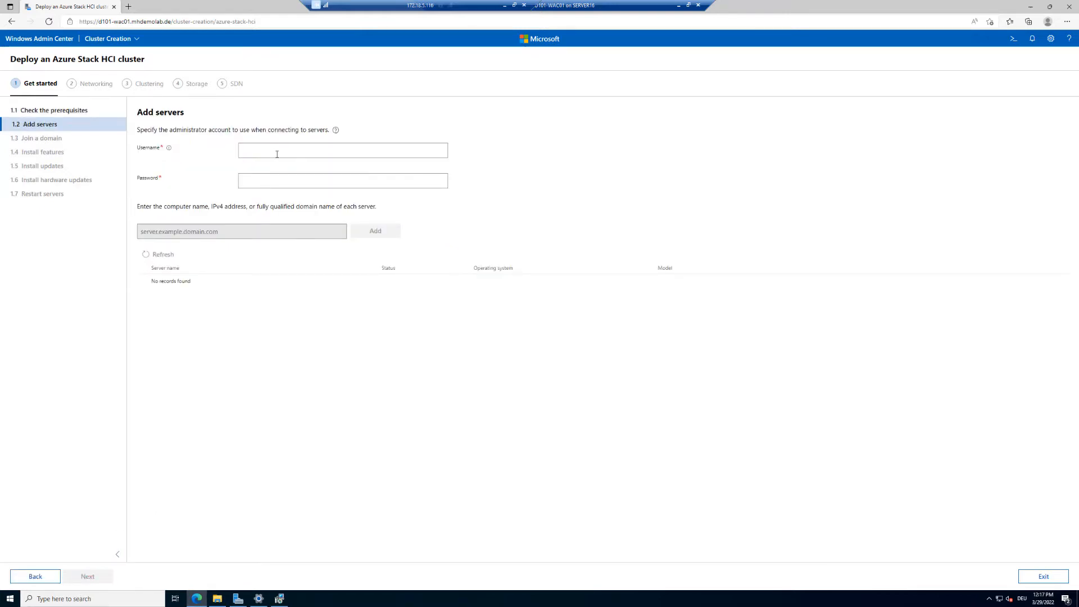
Specify mhdemolab\administrator as the administrator account for connecting to the servers and enter its password.
{"action": "type", "text": "D101-ASHCI01"}
{"action": "left_click_drag", "start_coordinate": [292, 152], "coordinate": [209, 149]}
{"action": "type", "text": "mhdemolab\\administrator"}
{"action": "key", "text": "Tab"}
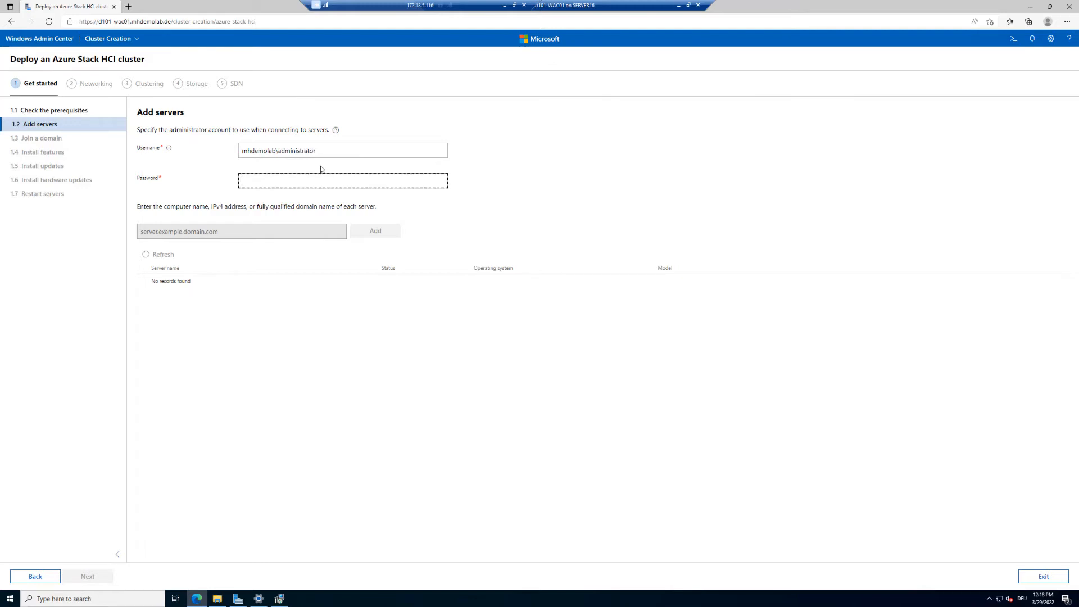
{"action": "type", "text": "••••••••"}
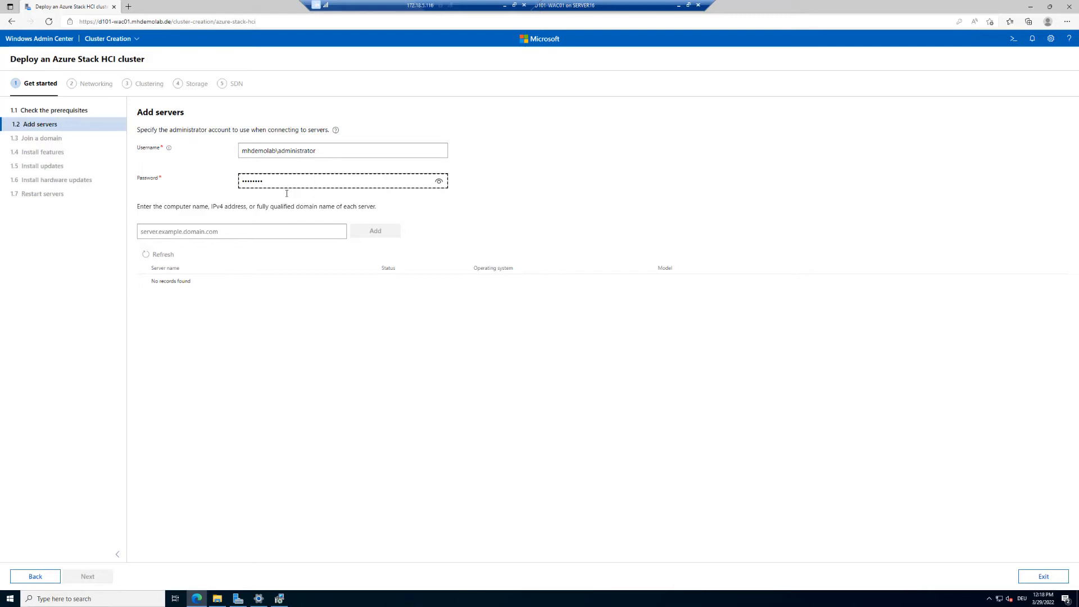
Add the server D101-ASHCI01 to the cluster deployment.
{"action": "left_click", "coordinate": [235, 231]}
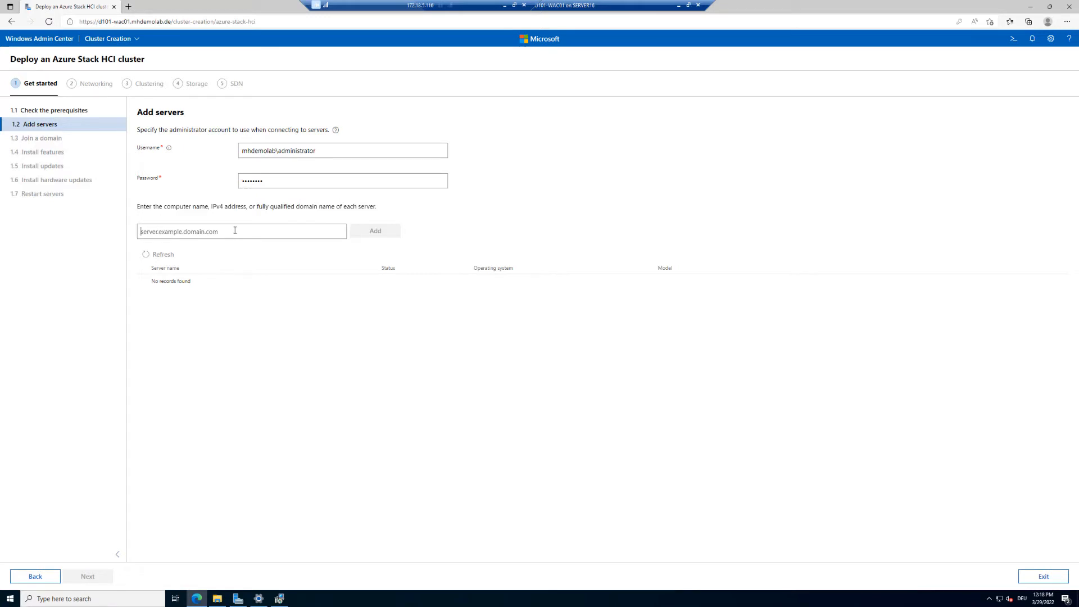
{"action": "type", "text": "D101"}
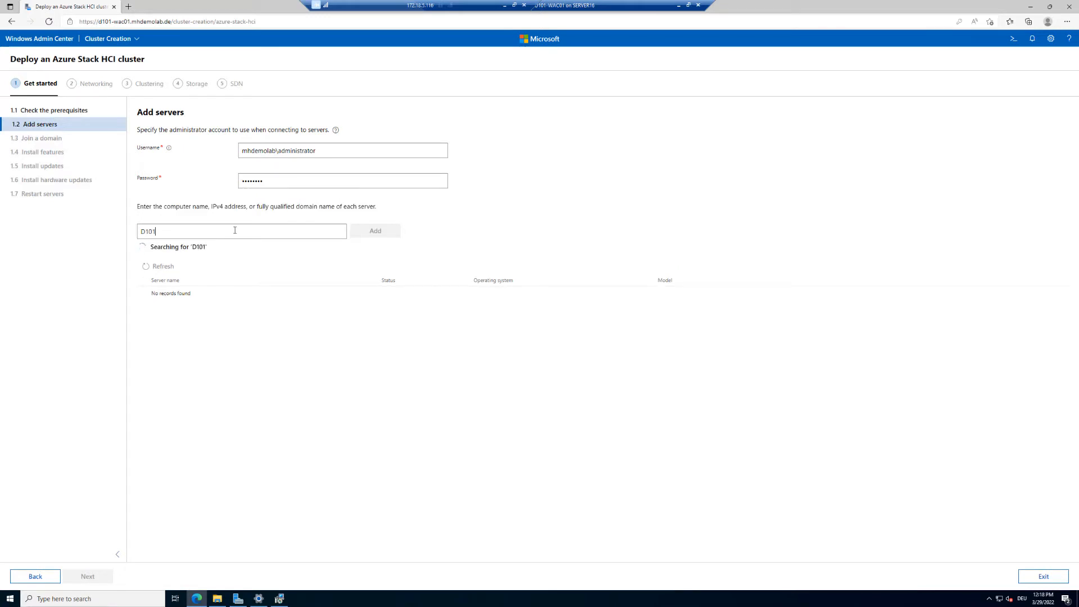
{"action": "type", "text": "-ASHCI01"}
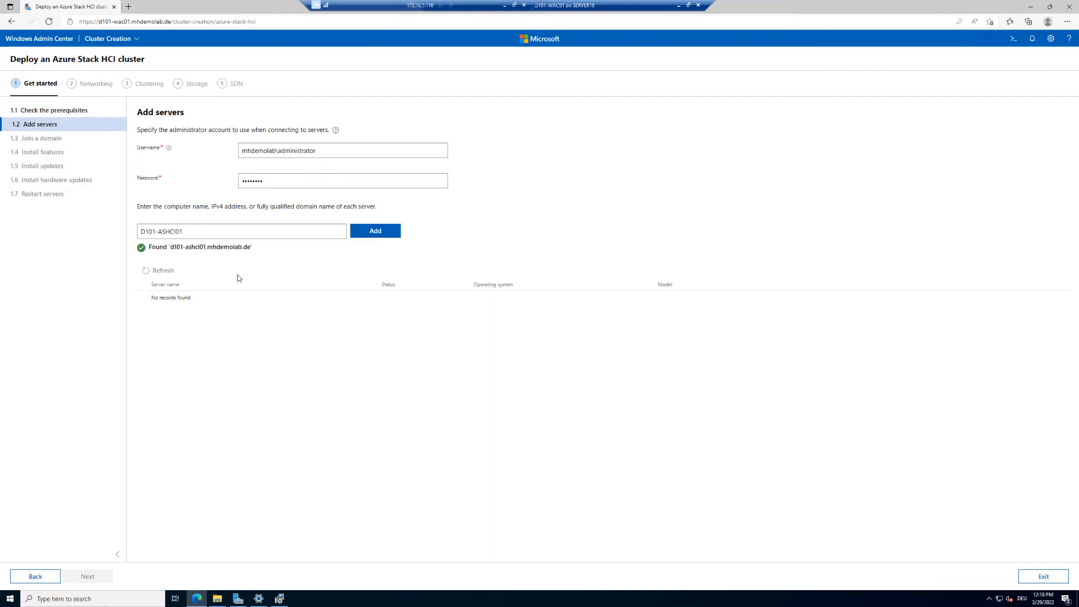
{"action": "left_click", "coordinate": [366, 232]}
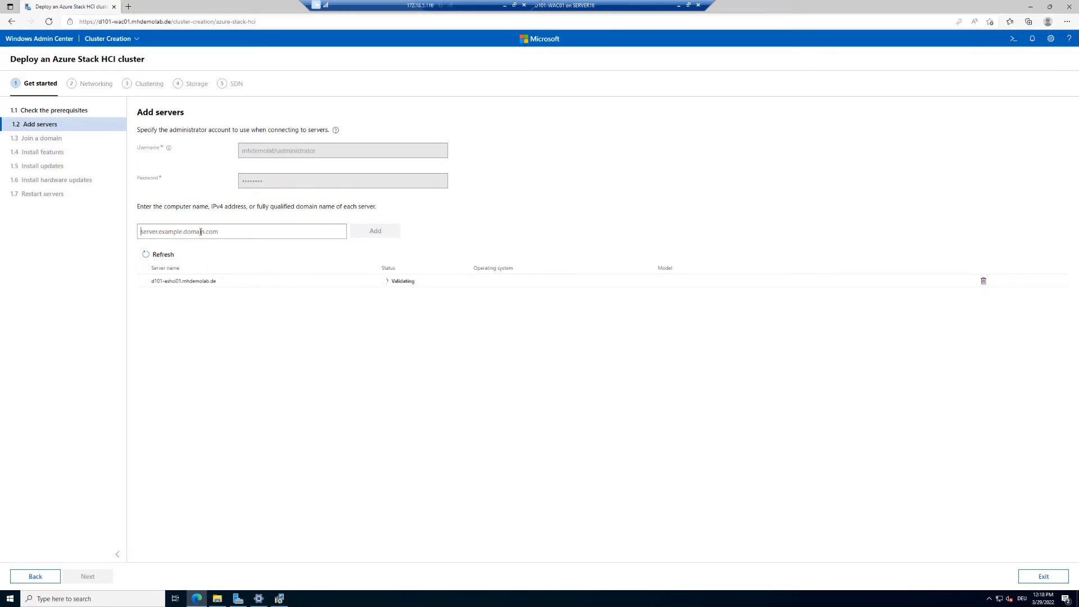
Add the server D101-ASHCI02 to the cluster deployment.
{"action": "left_click", "coordinate": [201, 231]}
{"action": "type", "text": "D101"}
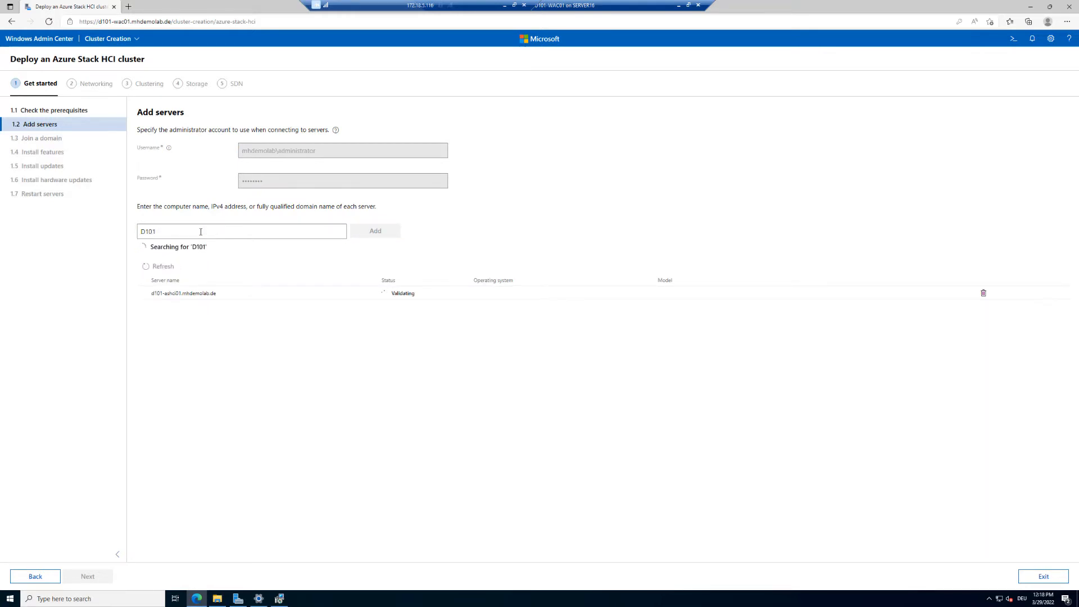
{"action": "type", "text": "-ASHCI02"}
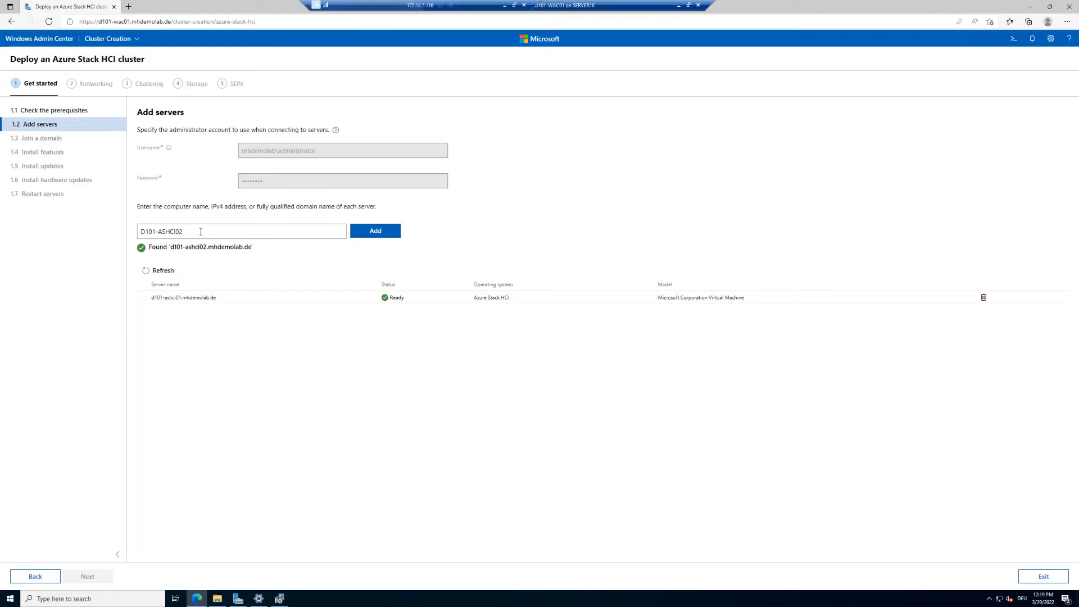
{"action": "left_click", "coordinate": [375, 231]}
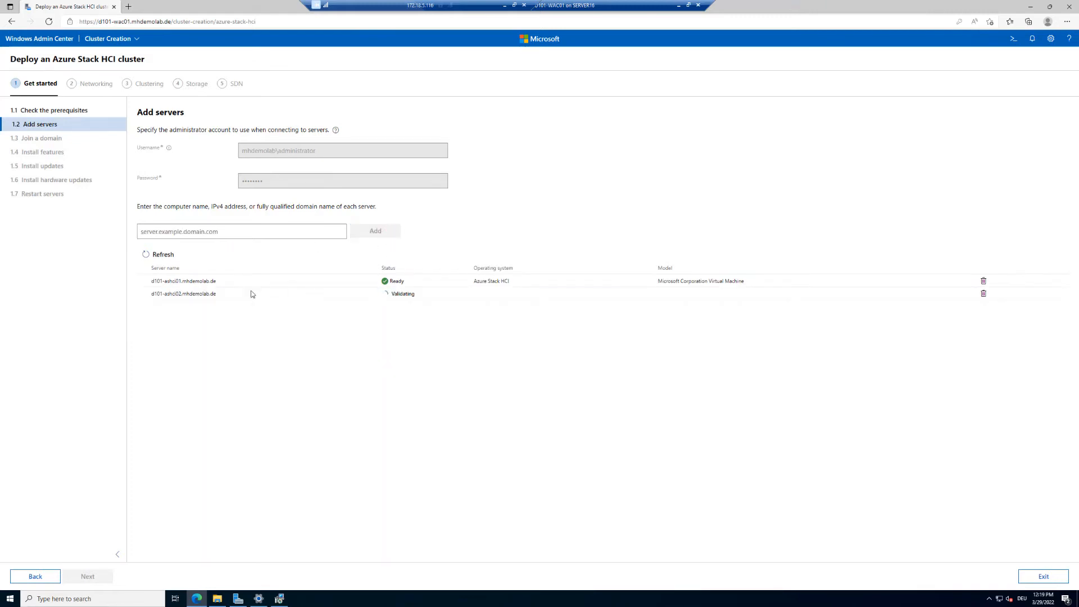
{"action": "left_click", "coordinate": [400, 606]}
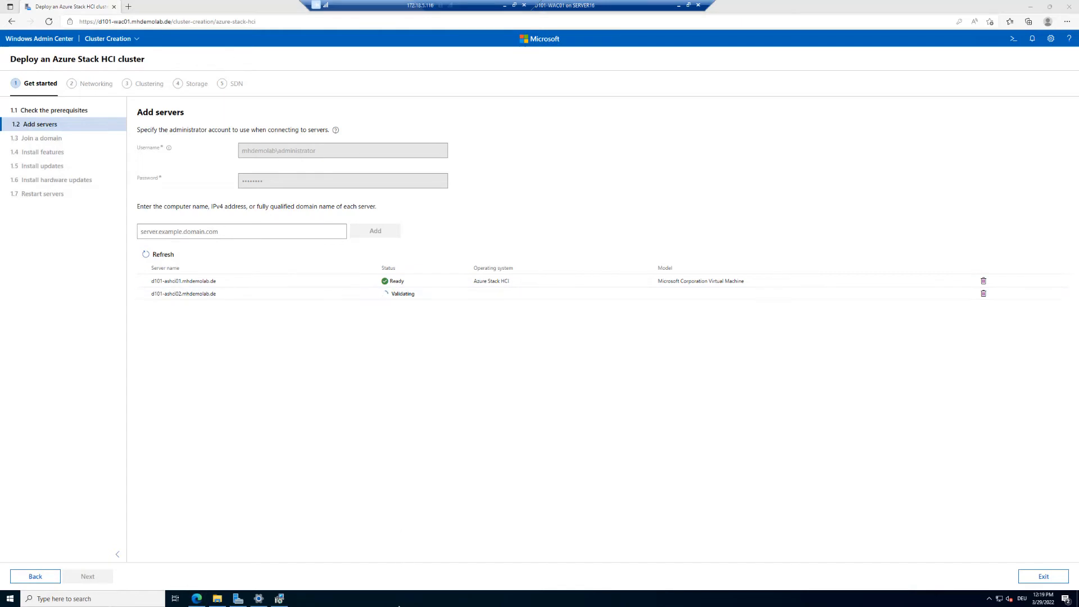
{"action": "key", "text": "ctrl+1"}
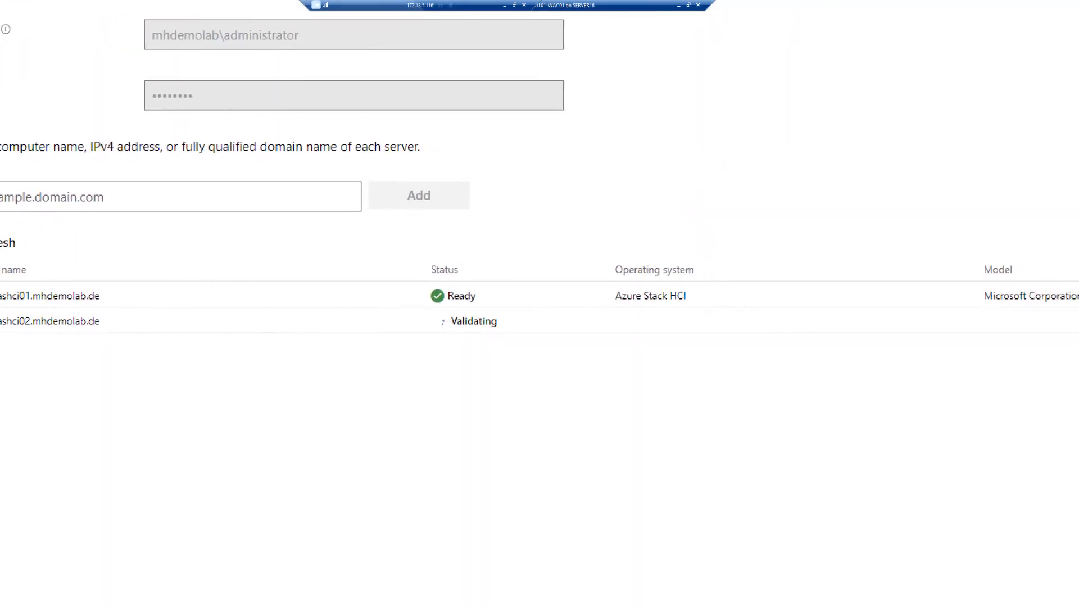
{"action": "mouse_move", "coordinate": [448, 286]}
{"action": "left_mouse_down"}
{"action": "mouse_move", "coordinate": [482, 302]}
{"action": "mouse_move", "coordinate": [579, 311]}
{"action": "left_mouse_up"}
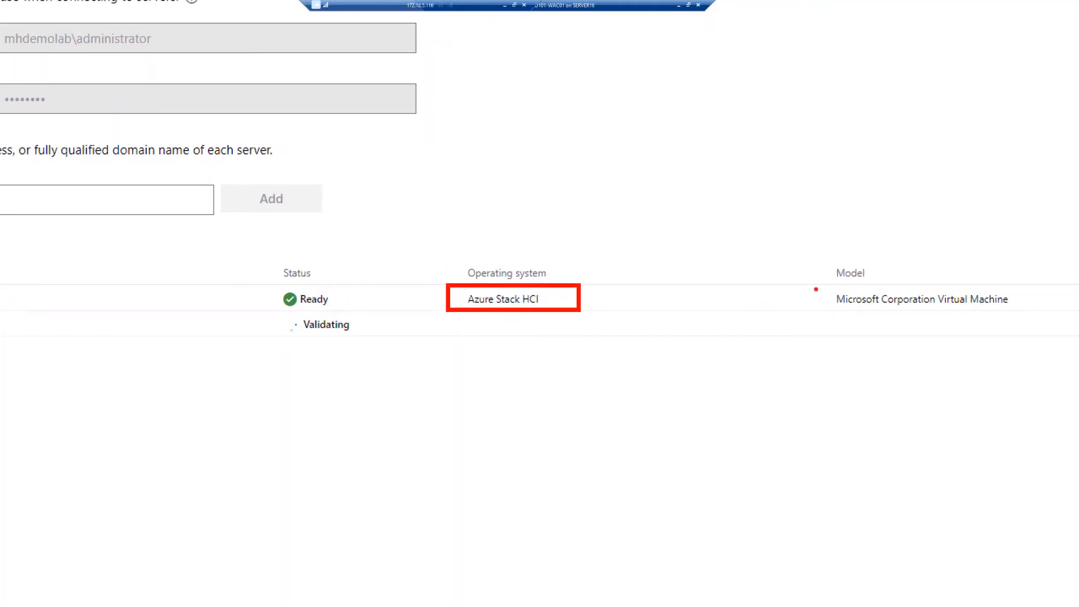
{"action": "mouse_move", "coordinate": [830, 261]}
{"action": "left_mouse_down"}
{"action": "mouse_move", "coordinate": [906, 311]}
{"action": "mouse_move", "coordinate": [1054, 313]}
{"action": "left_mouse_up"}
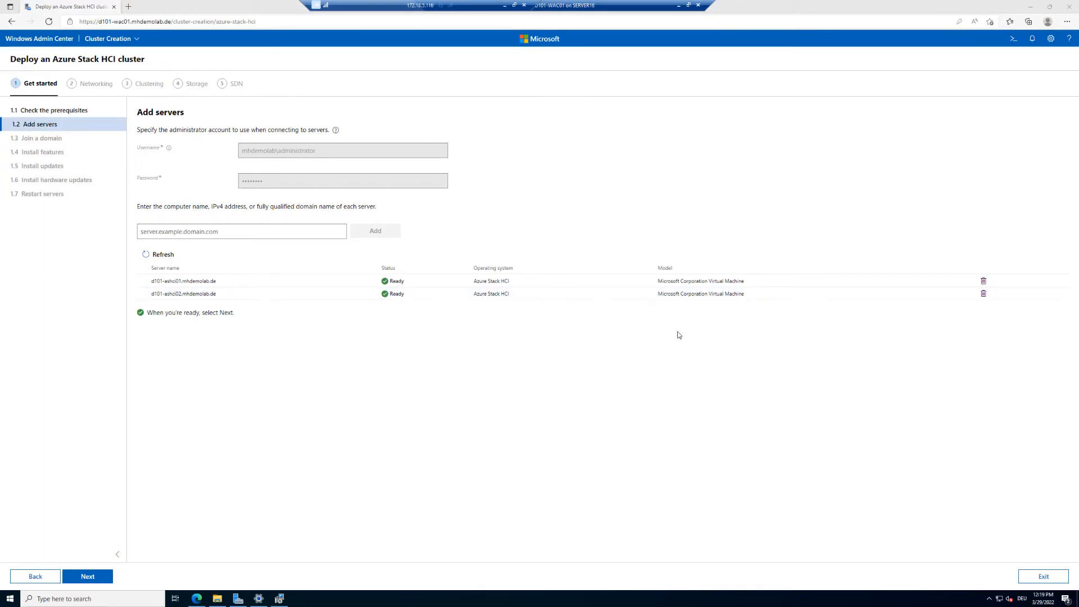
Continue past adding servers, dismiss the browser's offer to save the password, and proceed past joining a domain.
{"action": "left_click", "coordinate": [86, 577]}
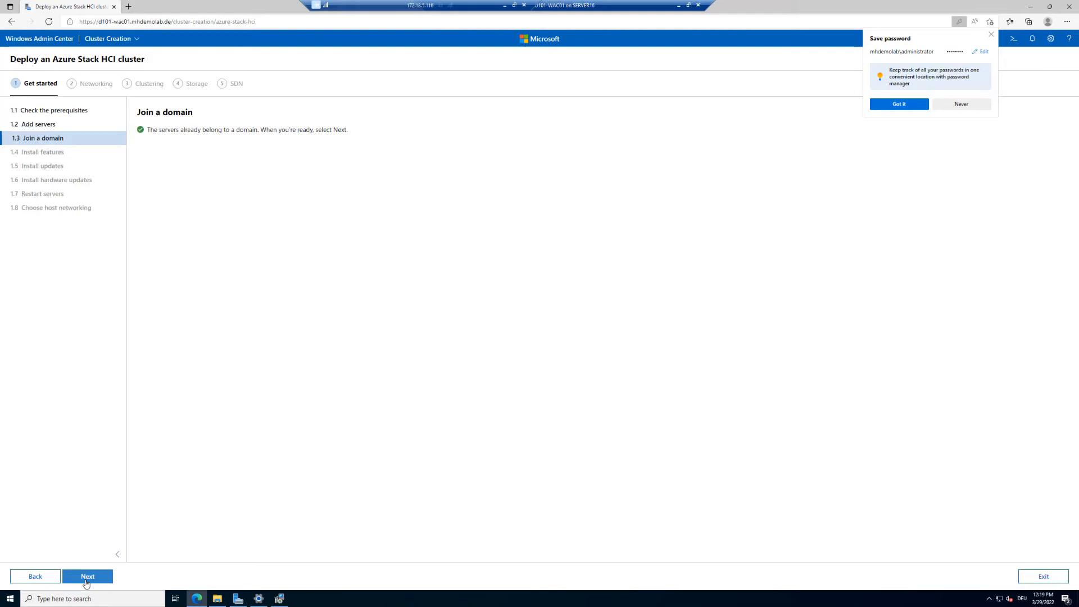
{"action": "left_click", "coordinate": [989, 33]}
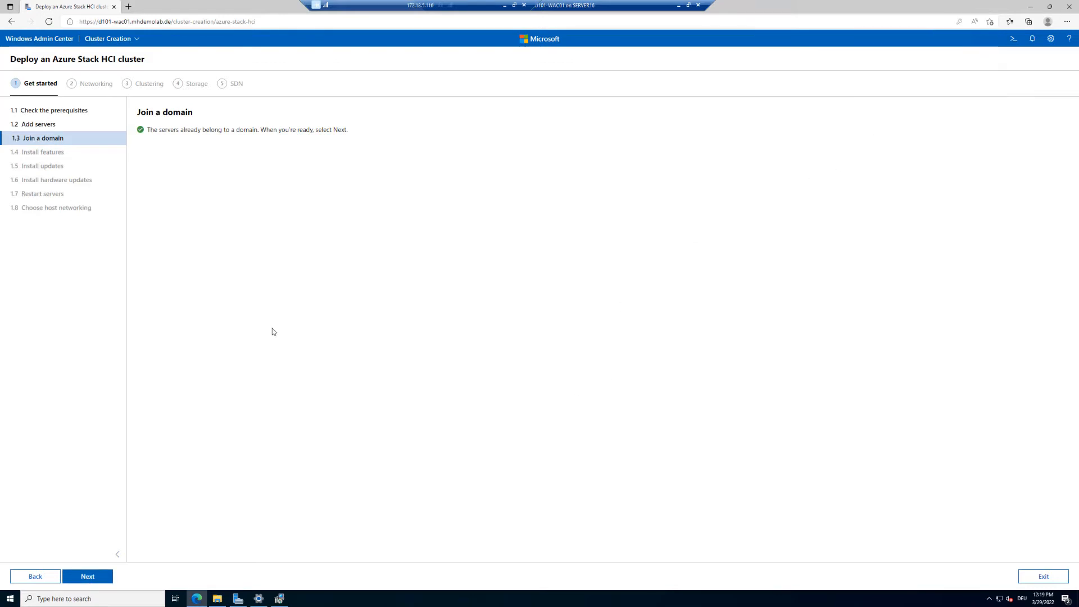
{"action": "left_click", "coordinate": [217, 75]}
{"action": "mouse_move", "coordinate": [266, 134]}
{"action": "left_mouse_down"}
{"action": "mouse_move", "coordinate": [646, 233]}
{"action": "mouse_move", "coordinate": [758, 220]}
{"action": "left_mouse_up"}
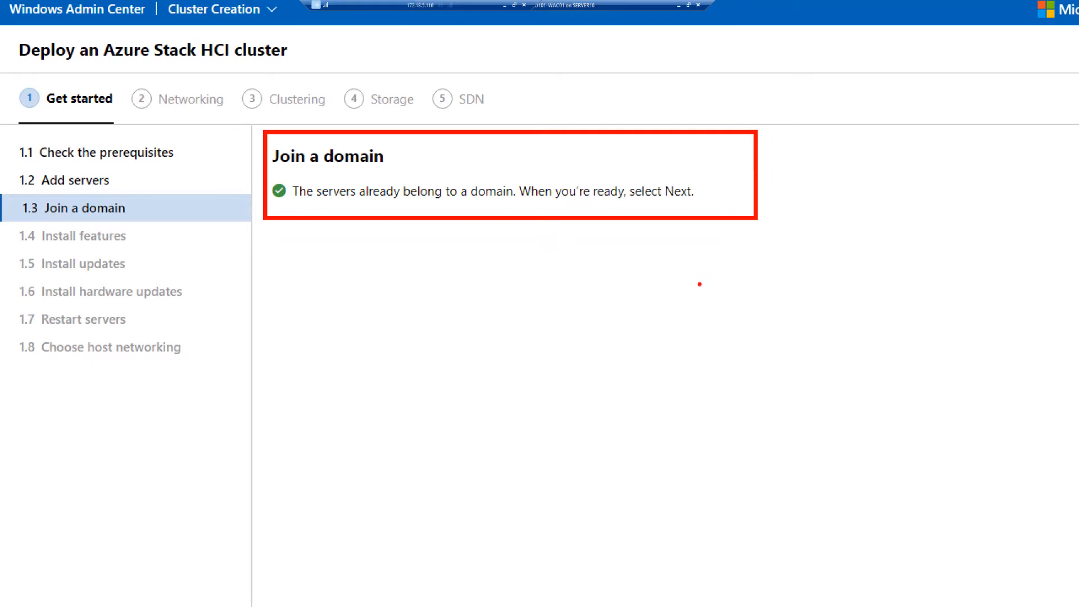
{"action": "key", "text": "Escape"}
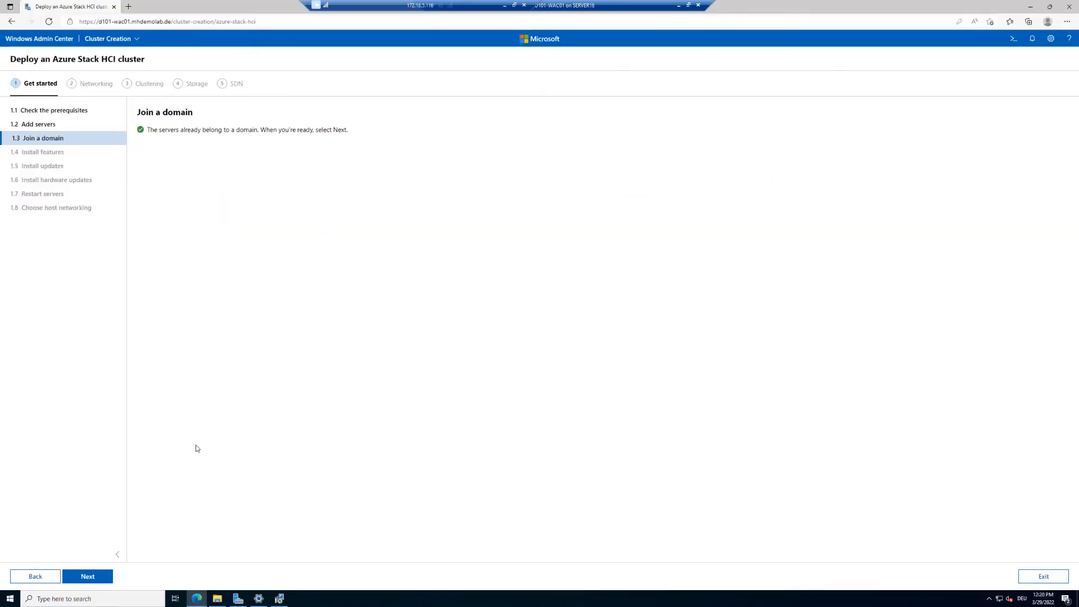
{"action": "left_click", "coordinate": [96, 582]}
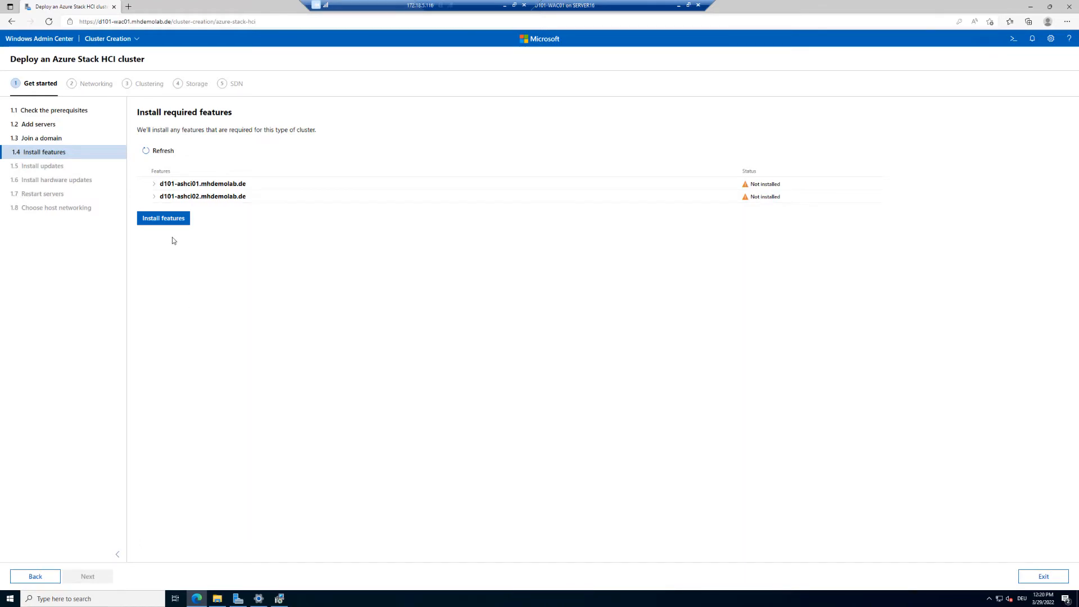
Expand the required features of both servers and review entries such as Data Deduplication, Hyper-V and Failover Clustering.
{"action": "left_click", "coordinate": [155, 185]}
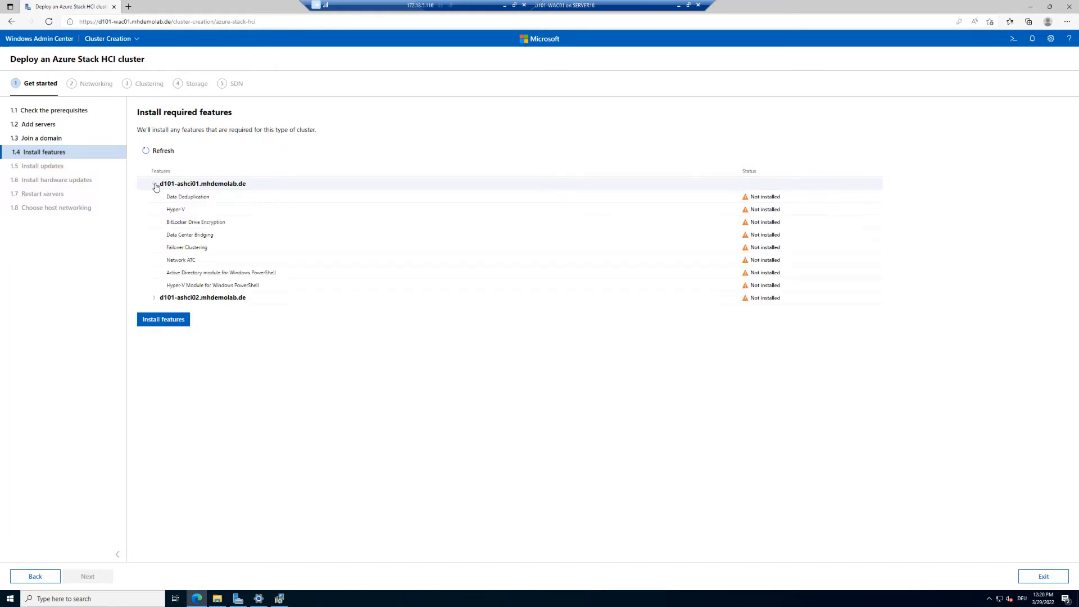
{"action": "left_click", "coordinate": [154, 299]}
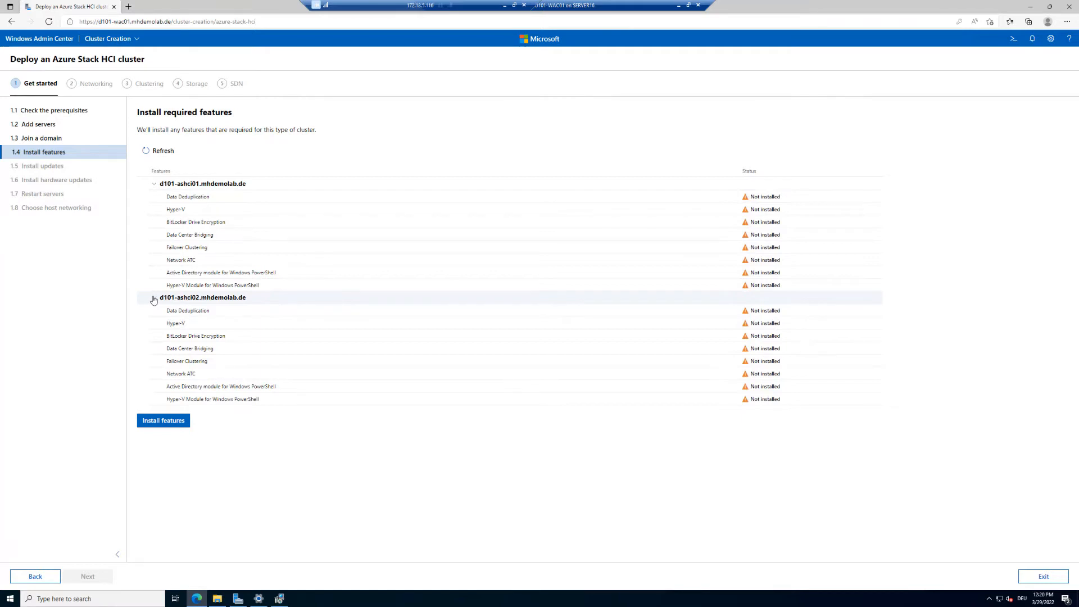
{"action": "left_click", "coordinate": [523, 604]}
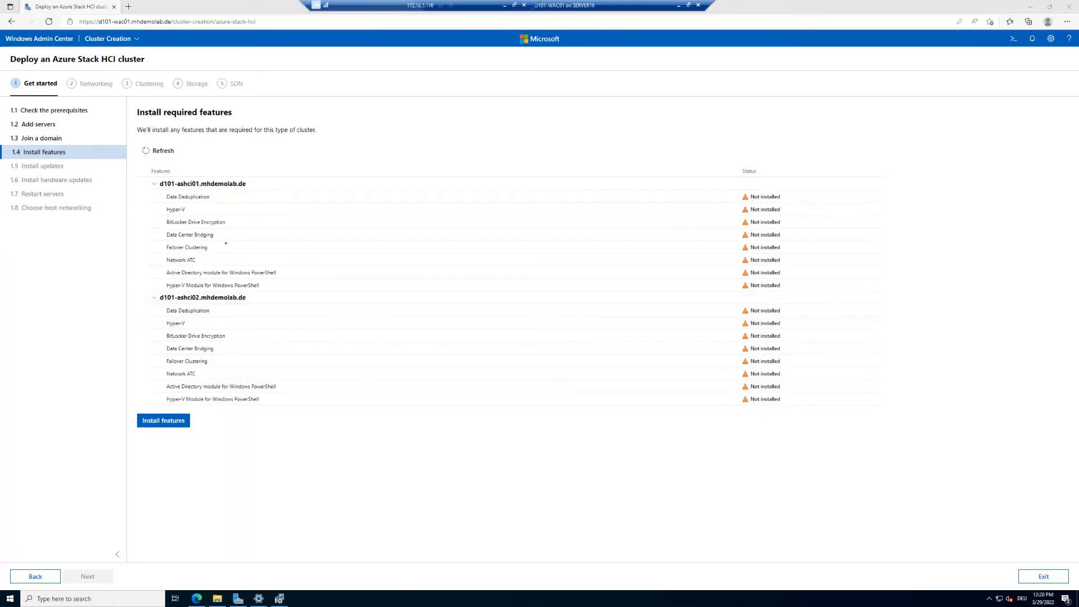
{"action": "left_click_drag", "start_coordinate": [163, 204], "coordinate": [799, 215]}
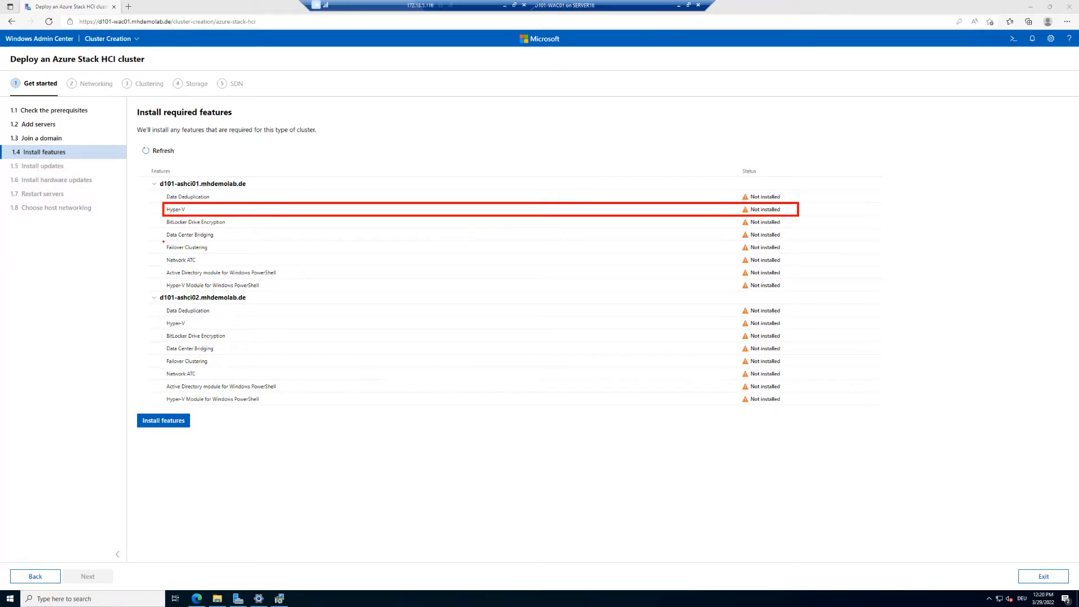
{"action": "mouse_move", "coordinate": [162, 241]}
{"action": "left_mouse_down"}
{"action": "mouse_move", "coordinate": [261, 253]}
{"action": "mouse_move", "coordinate": [791, 253]}
{"action": "left_mouse_up"}
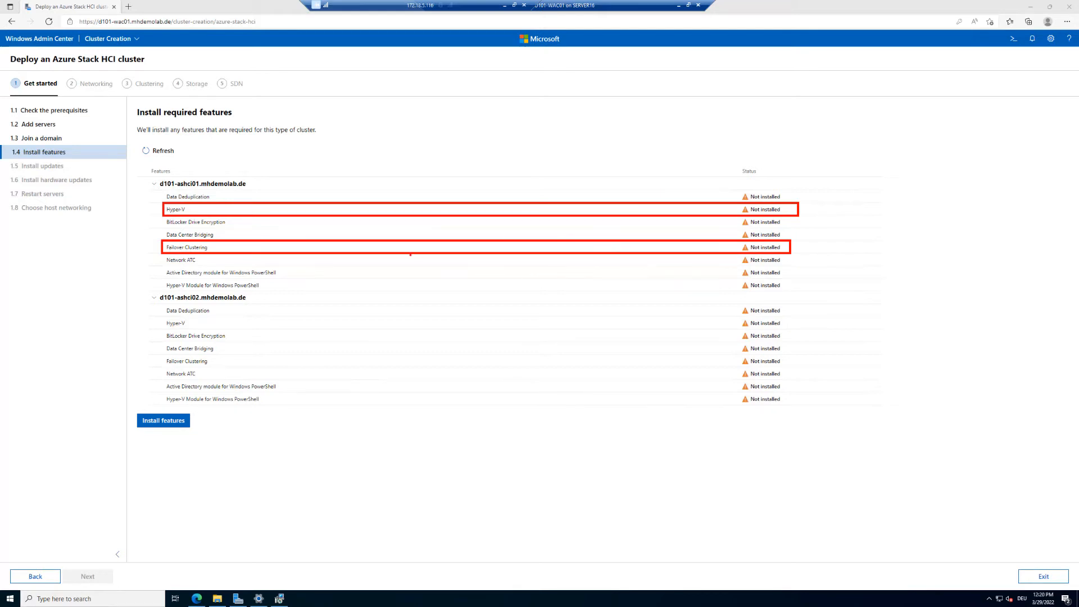
{"action": "mouse_move", "coordinate": [160, 188]}
{"action": "left_mouse_down"}
{"action": "mouse_move", "coordinate": [236, 200]}
{"action": "mouse_move", "coordinate": [800, 203]}
{"action": "left_mouse_up"}
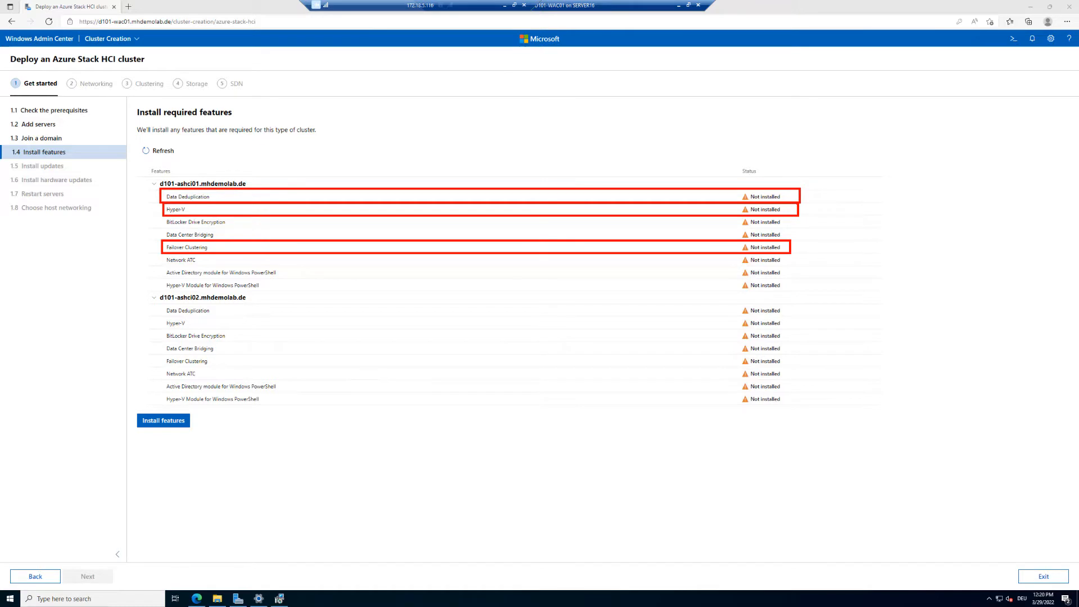
{"action": "key", "text": "Escape"}
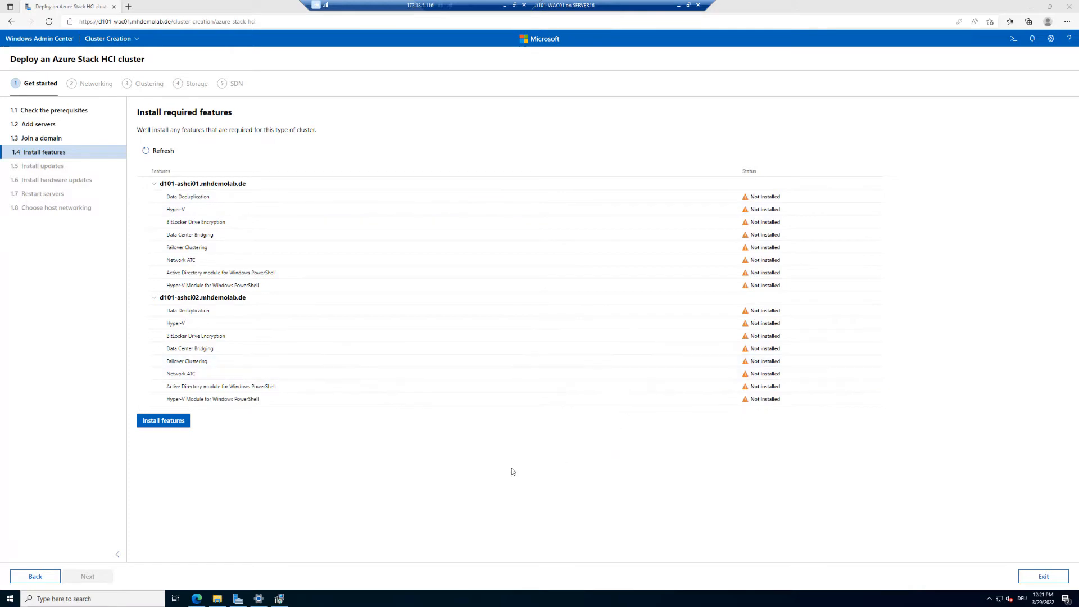
Install the required features on both cluster servers.
{"action": "left_click", "coordinate": [168, 425]}
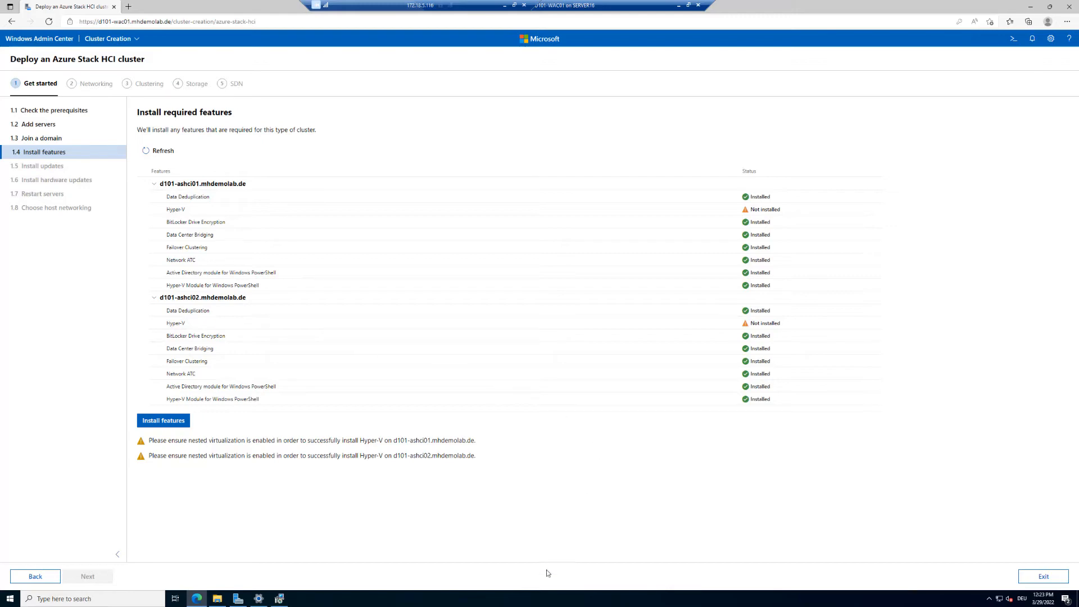
{"action": "left_click", "coordinate": [529, 601]}
{"action": "key", "text": "ctrl+1"}
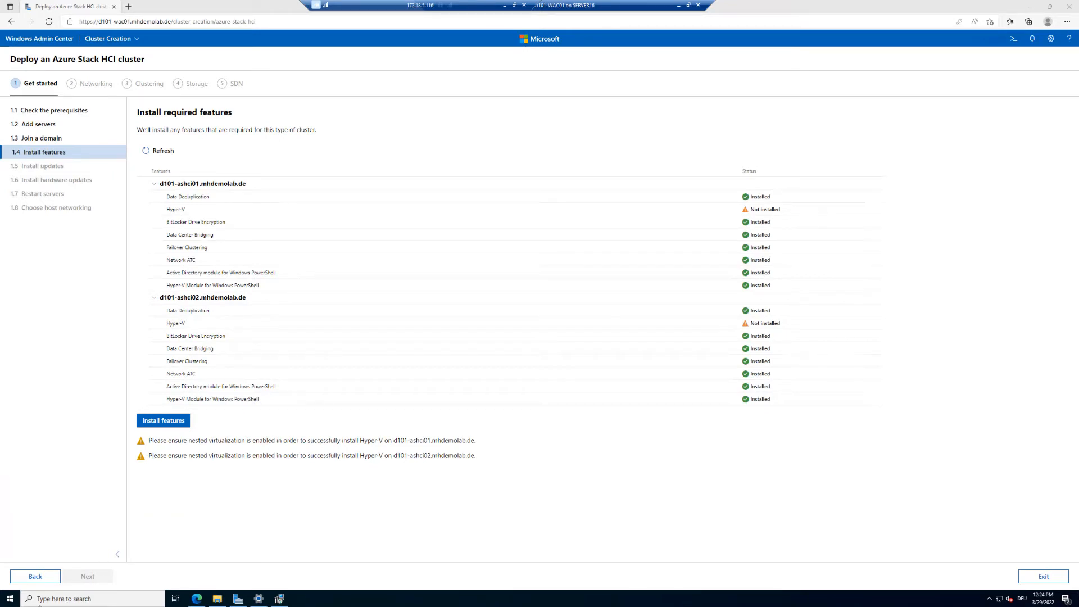
Open Windows PowerShell ISE as administrator on D101-WAC01.
{"action": "left_click", "coordinate": [10, 599]}
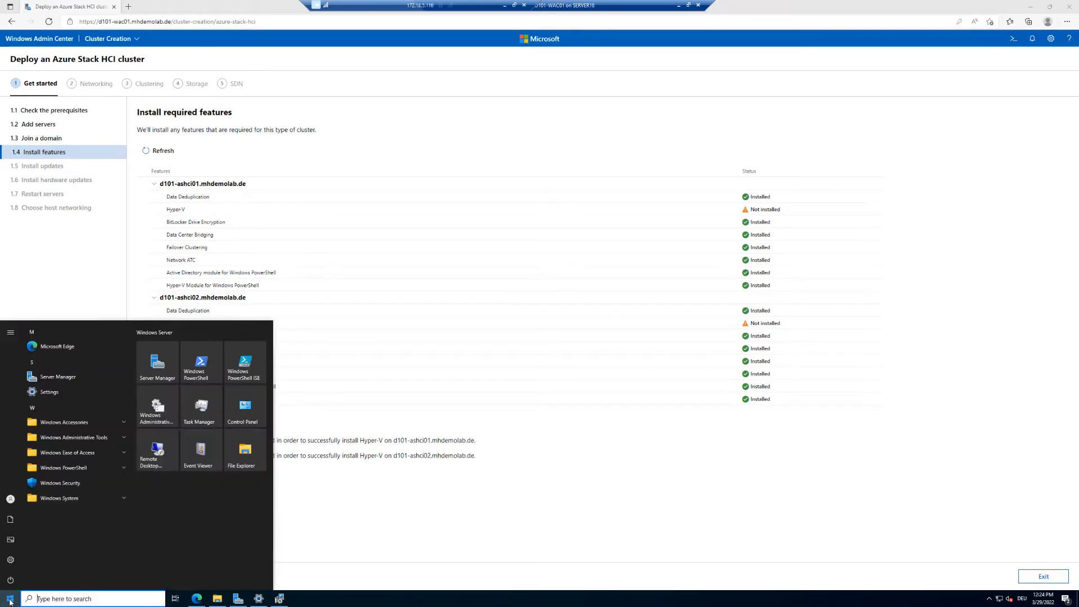
{"action": "right_click", "coordinate": [241, 366]}
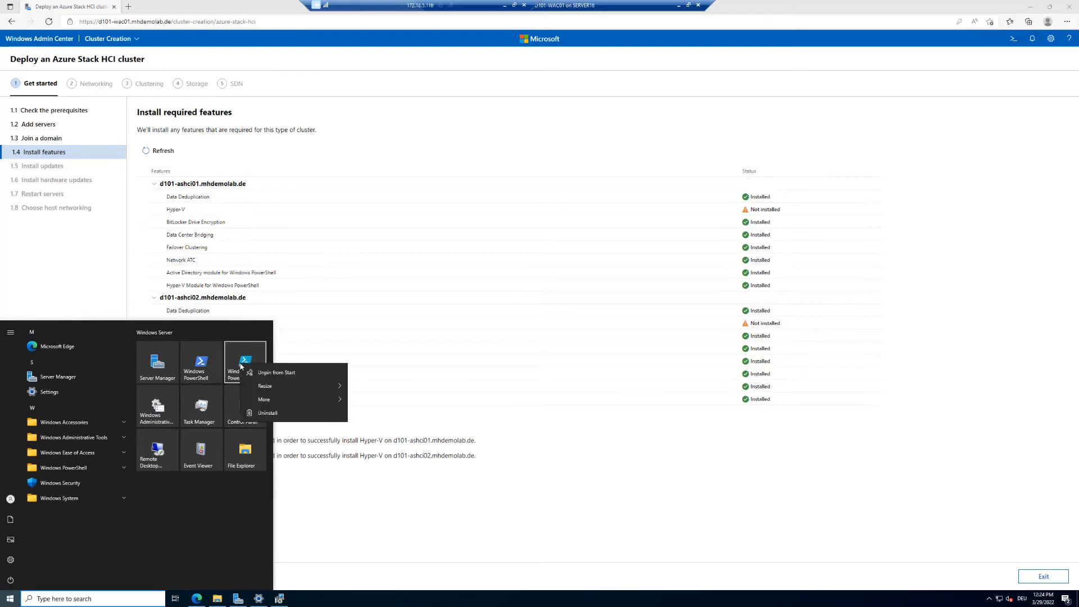
{"action": "left_click", "coordinate": [282, 401]}
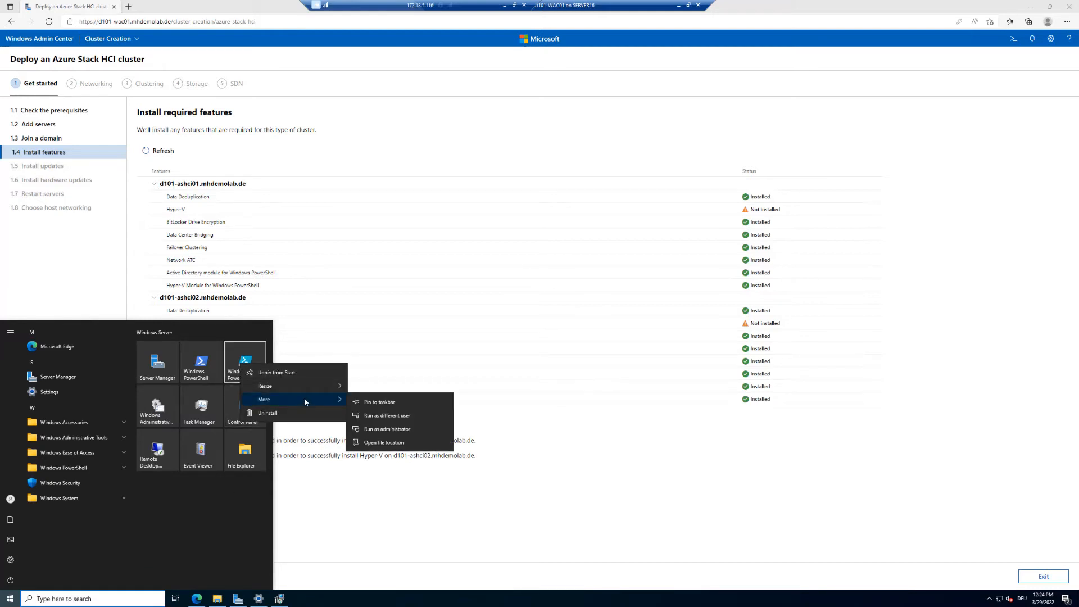
{"action": "left_click", "coordinate": [392, 429]}
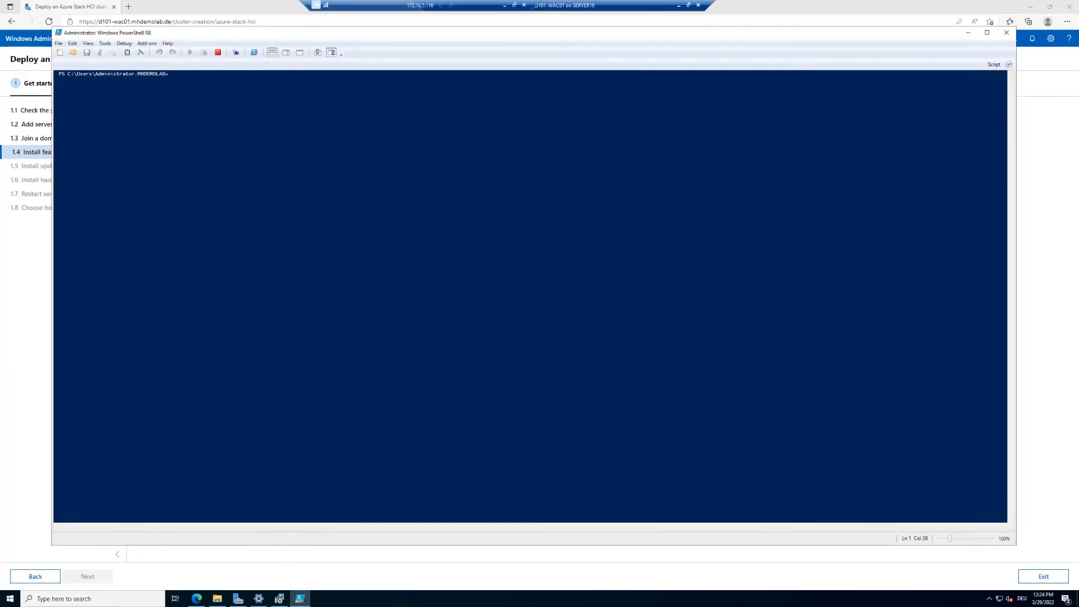
Show the script pane and increase the PowerShell ISE font size.
{"action": "left_click", "coordinate": [1008, 64]}
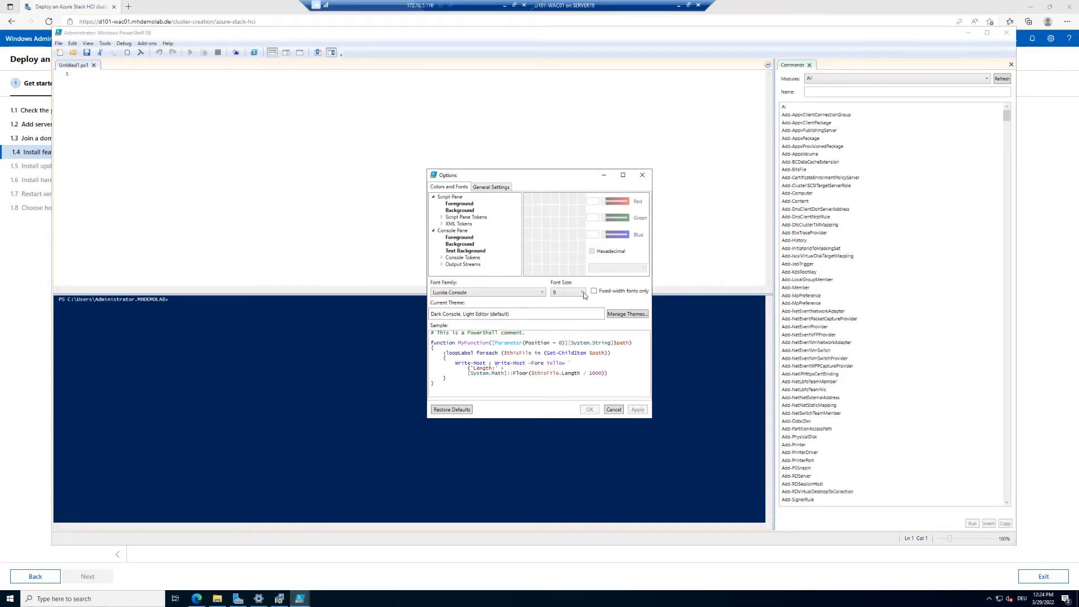
{"action": "left_click", "coordinate": [584, 292]}
{"action": "left_click", "coordinate": [584, 425]}
{"action": "left_click", "coordinate": [589, 409]}
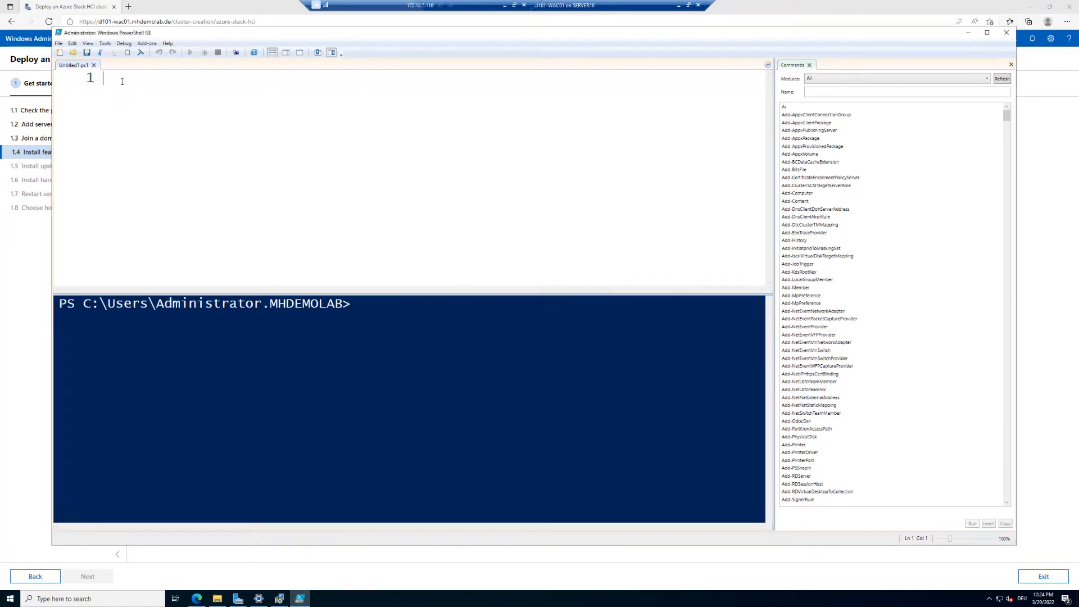
{"action": "type", "text": "get-vm"}
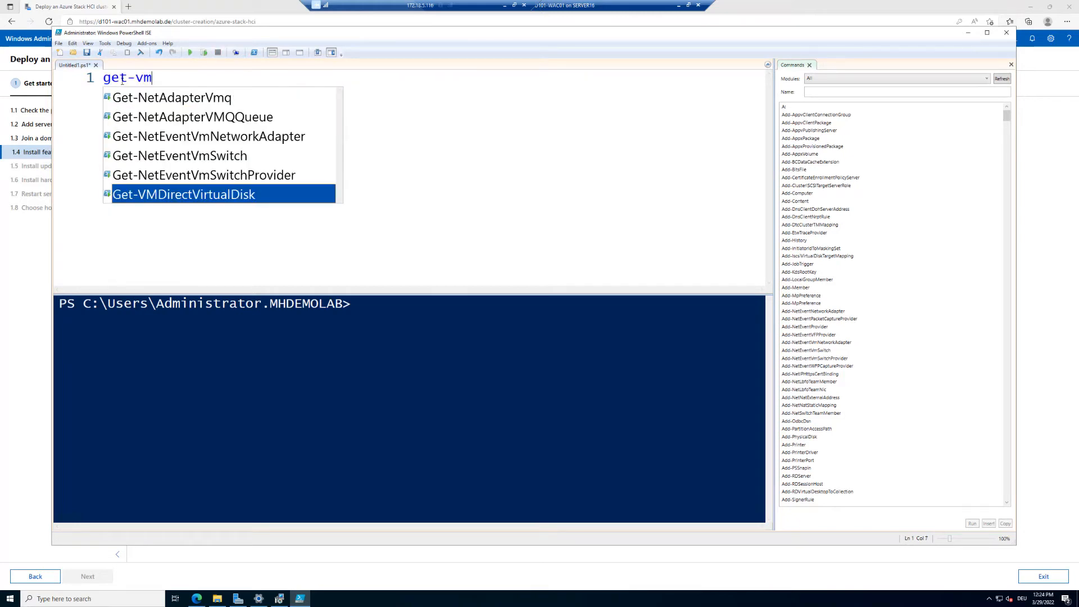
{"action": "type", "text": "pro"}
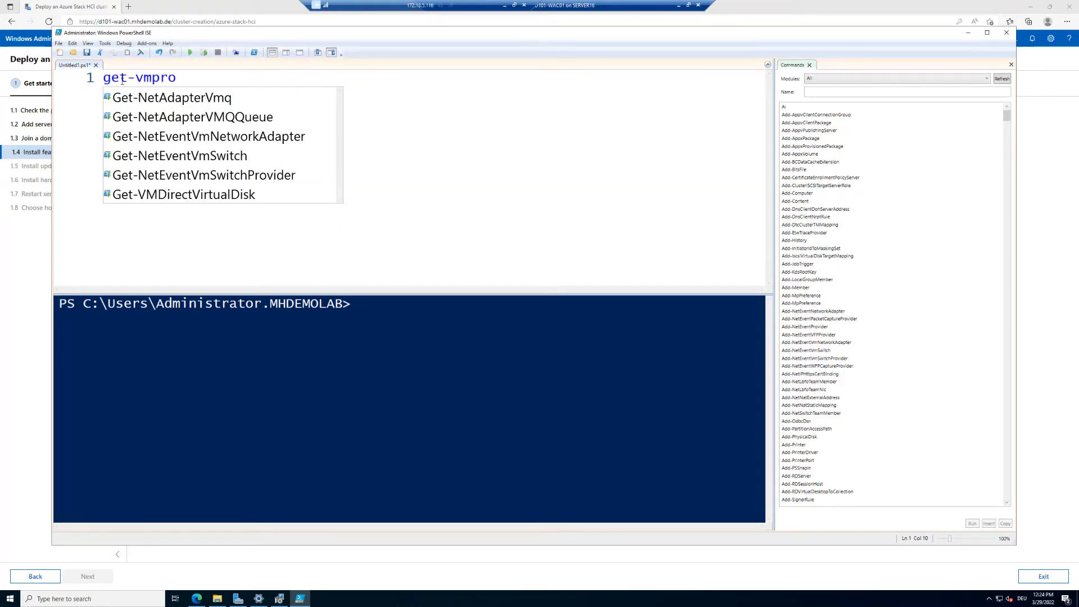
{"action": "key", "text": "BackSpace"}
{"action": "key", "text": "BackSpace"}
{"action": "key", "text": "BackSpace"}
{"action": "key", "text": "BackSpace"}
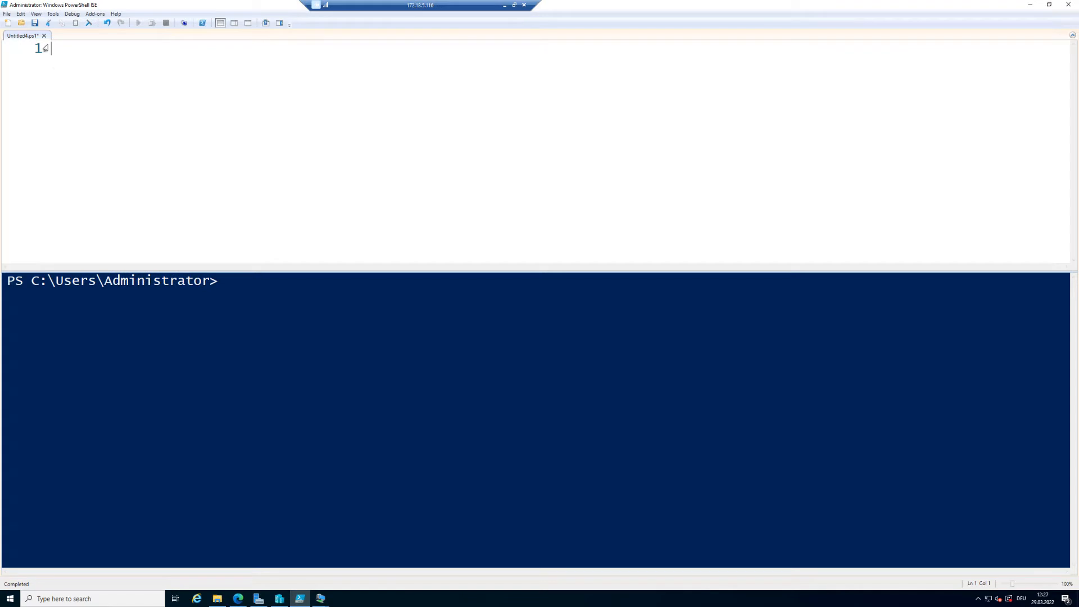
In PowerShell ISE on the Hyper-V host, write and run the script Get-VMProcessor -VMName D101-ASHCI01 | FL.
{"action": "type", "text": "get-VMP"}
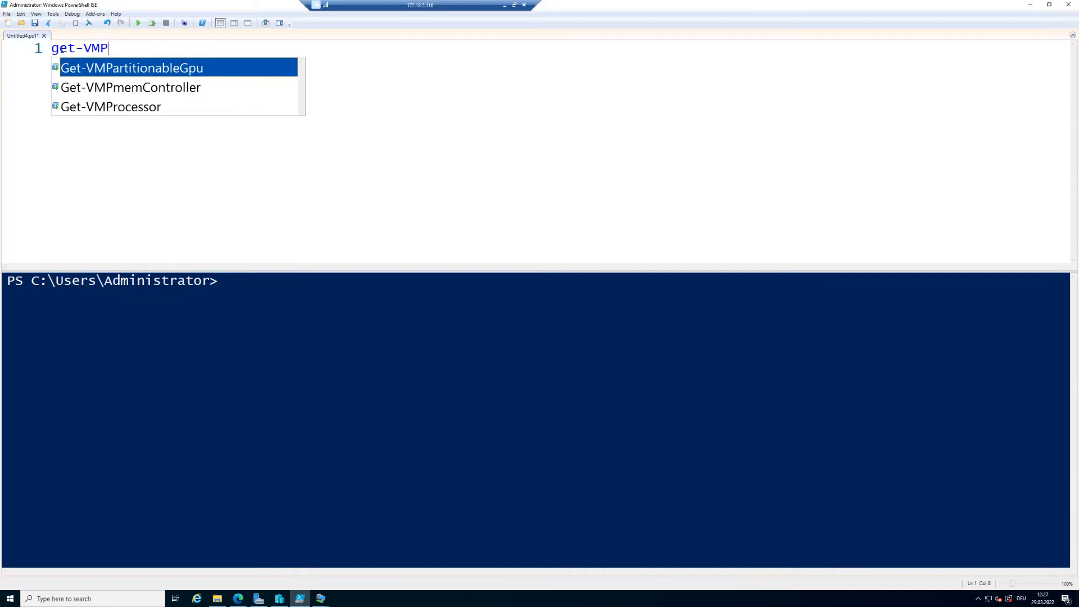
{"action": "key", "text": "Down"}
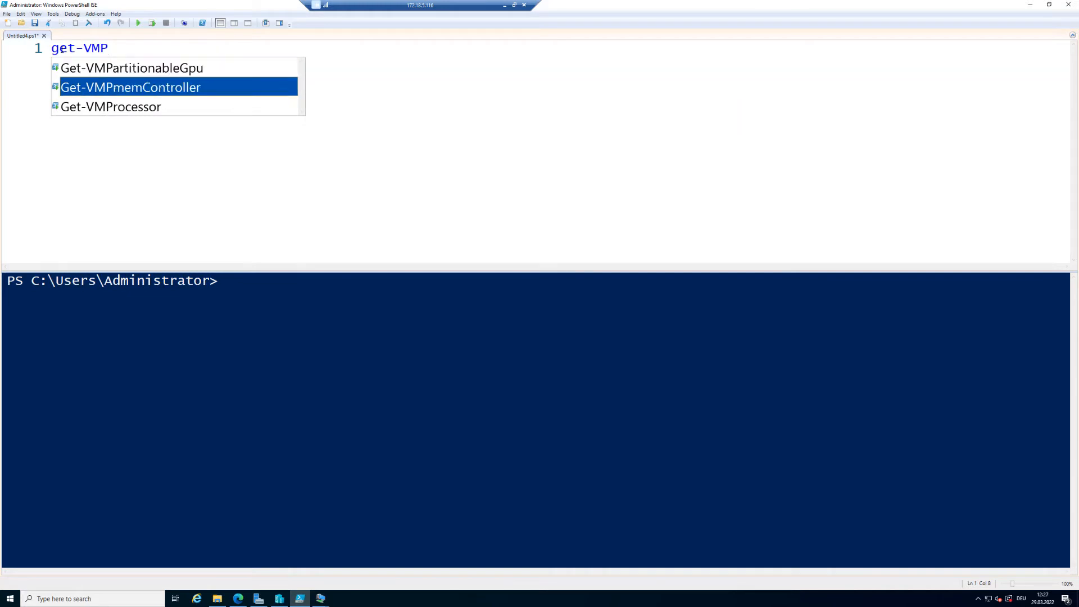
{"action": "key", "text": "Down"}
{"action": "key", "text": "Return"}
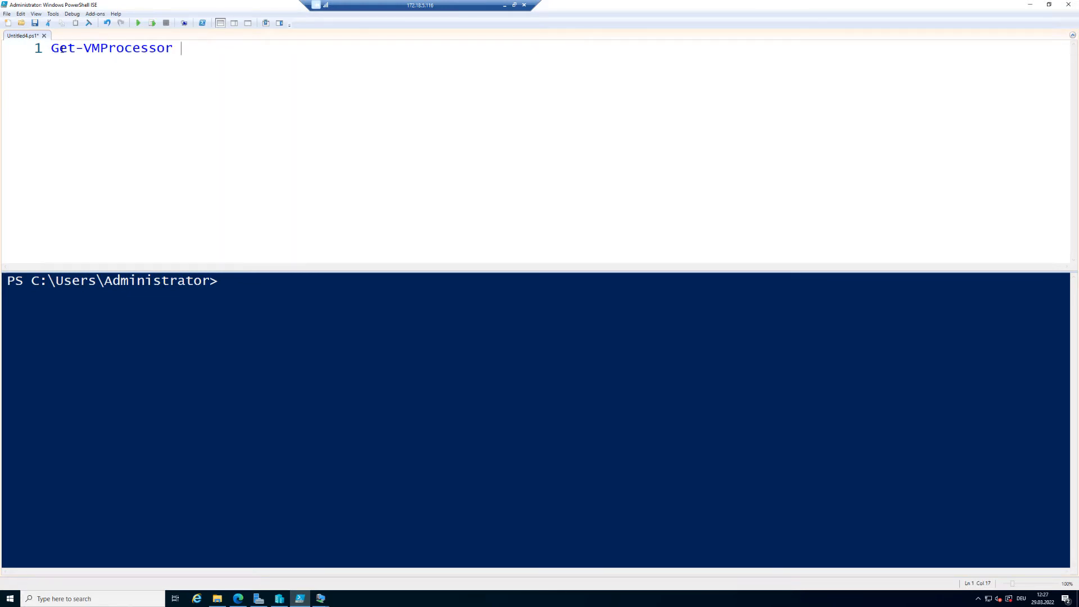
{"action": "type", "text": "-VM"}
{"action": "key", "text": "Down"}
{"action": "key", "text": "Return"}
{"action": "type", "text": "D101-ASHCI01"}
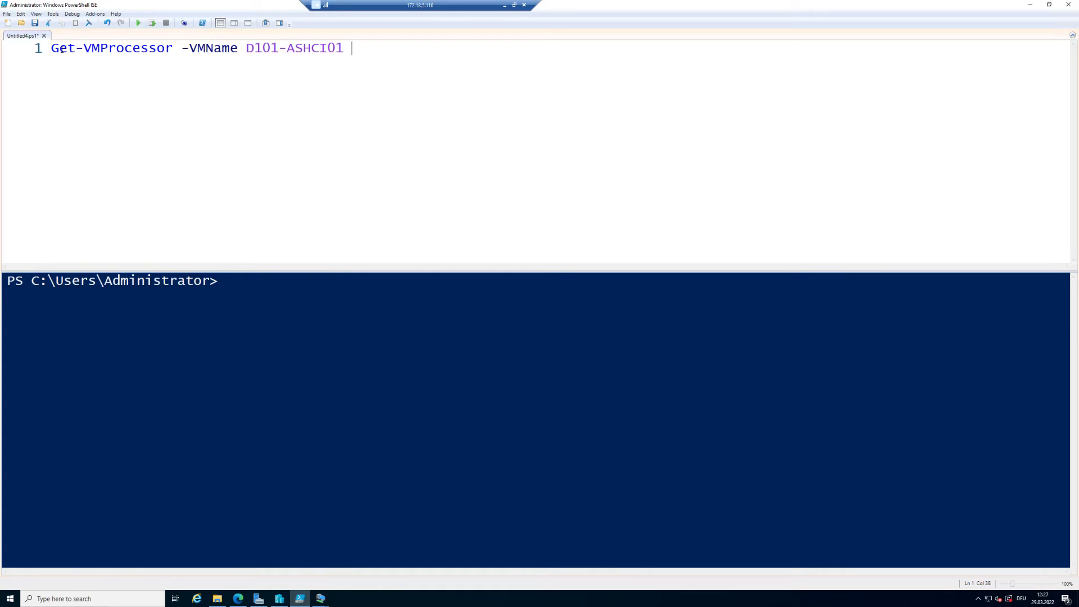
{"action": "type", "text": " | FL"}
{"action": "left_click", "coordinate": [141, 23]}
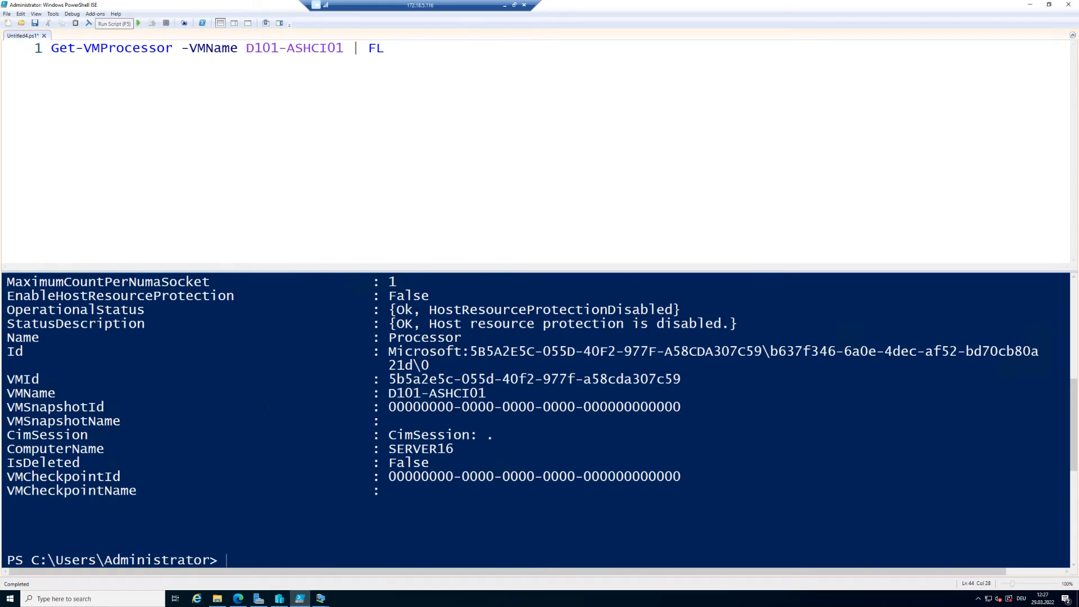
Examine the ExposeVirtualizationExtensions value in the processor output for D101-ASHCI01.
{"action": "scroll", "coordinate": [263, 407], "scroll_direction": "up", "scroll_amount": 6}
{"action": "scroll", "coordinate": [264, 407], "scroll_direction": "up", "scroll_amount": 1}
{"action": "scroll", "coordinate": [540, 419], "scroll_direction": "down", "scroll_amount": 1}
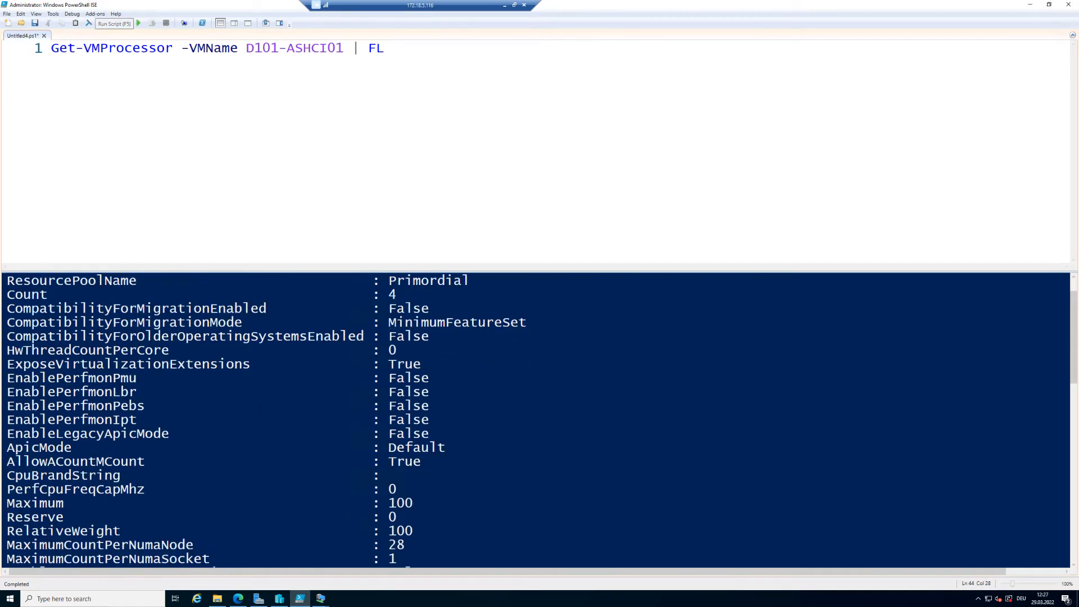
{"action": "scroll", "coordinate": [28, 365], "scroll_direction": "down", "scroll_amount": 10}
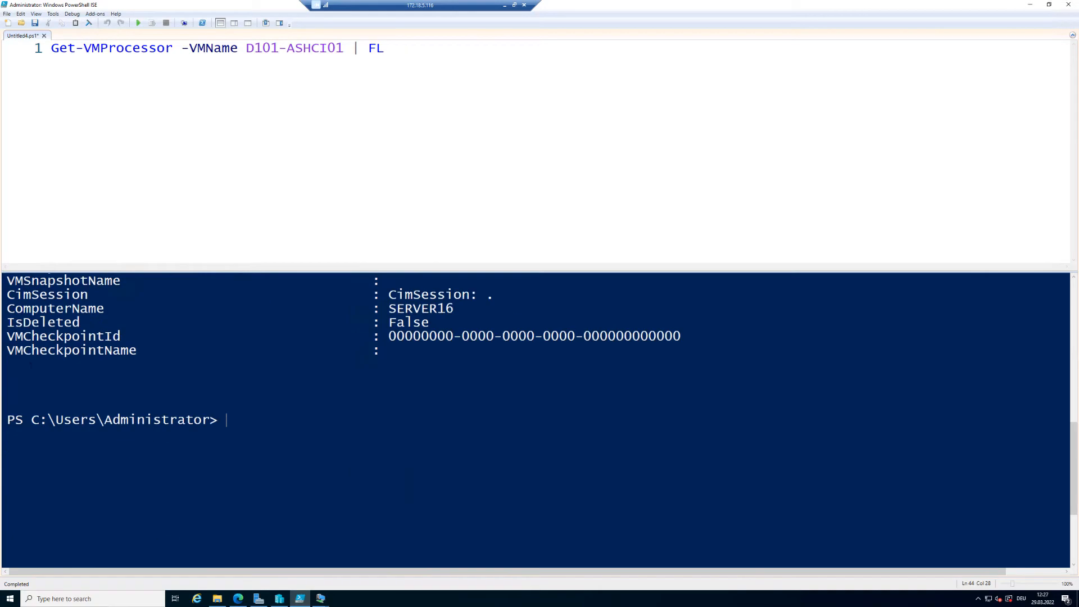
{"action": "scroll", "coordinate": [66, 370], "scroll_direction": "up", "scroll_amount": 10}
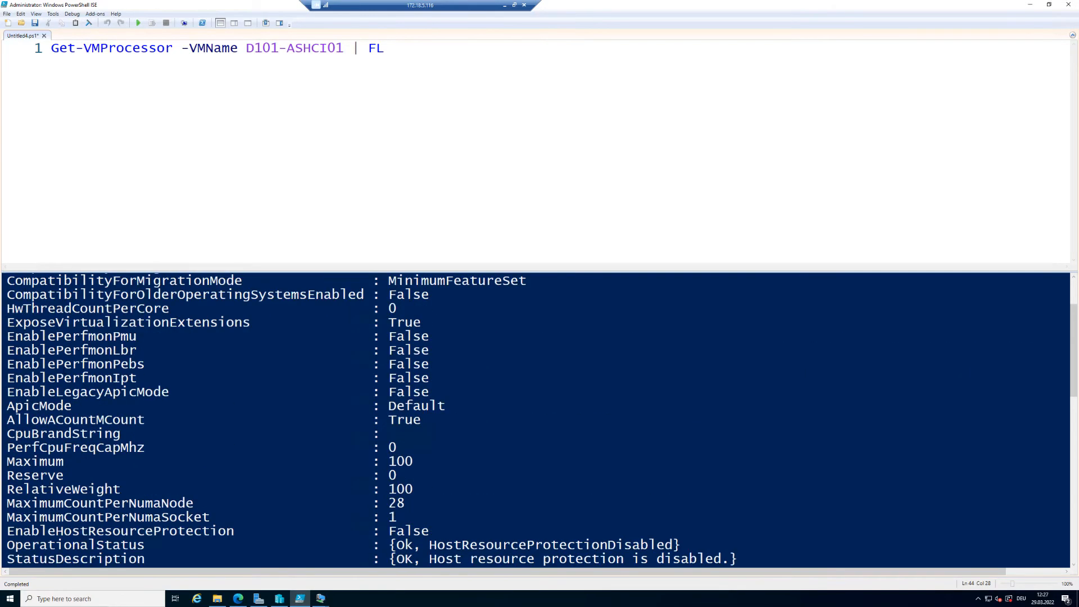
{"action": "left_click_drag", "start_coordinate": [6, 364], "coordinate": [422, 364]}
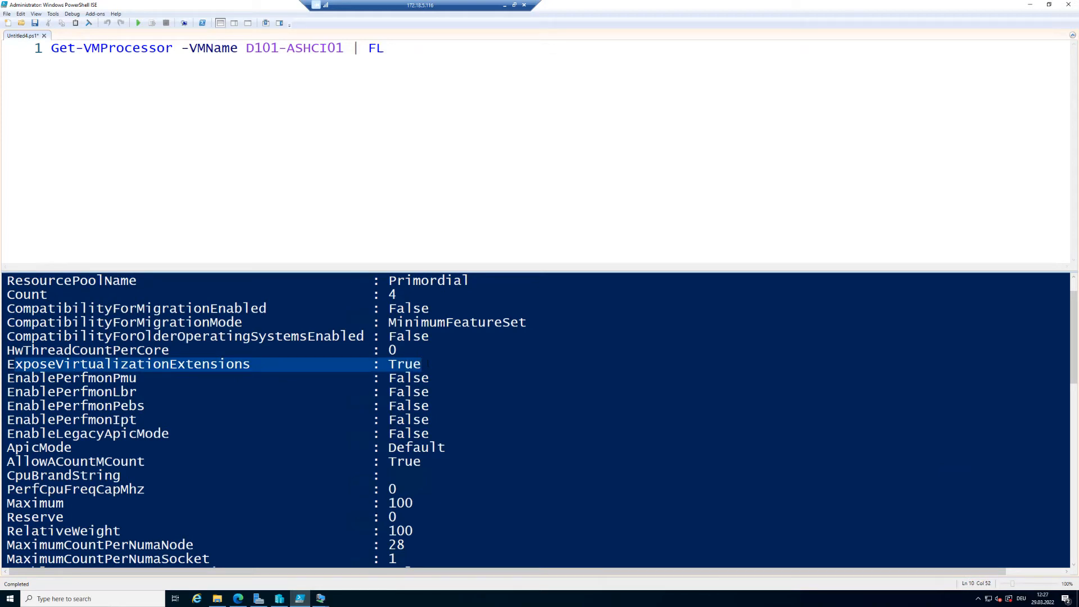
Switch to the D101-WAC01 virtual machine session and open the Windows Admin Center connections page in a new browser tab.
{"action": "left_click", "coordinate": [323, 598]}
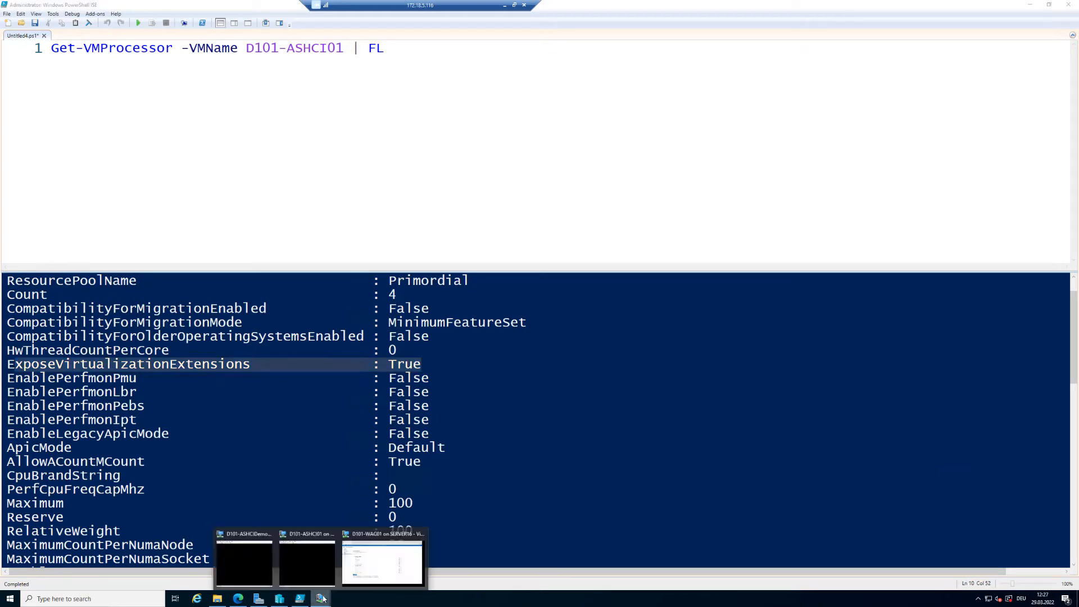
{"action": "left_click", "coordinate": [382, 568]}
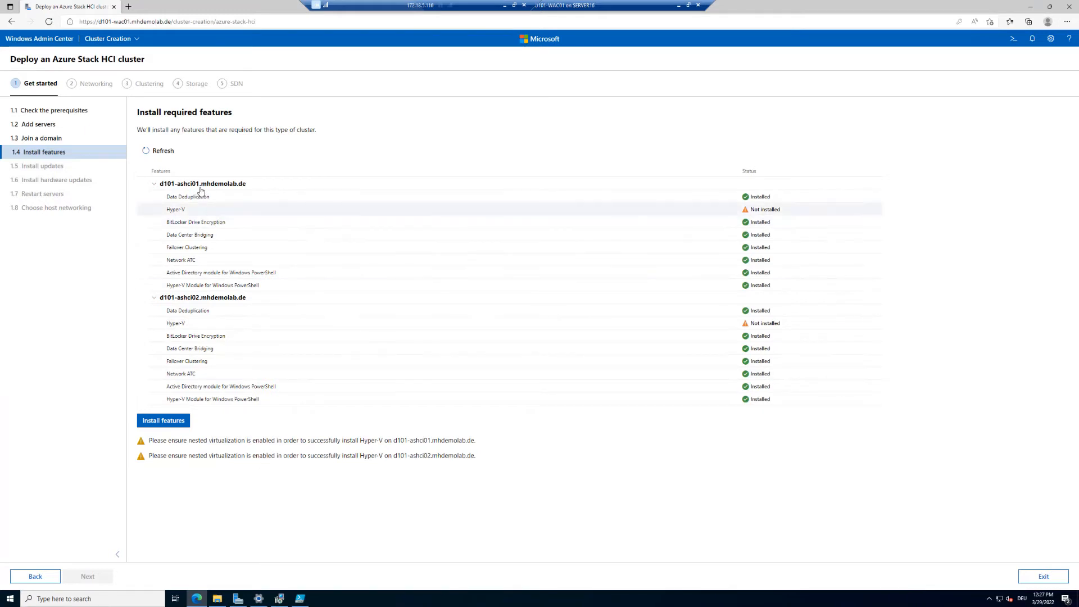
{"action": "right_click", "coordinate": [34, 42]}
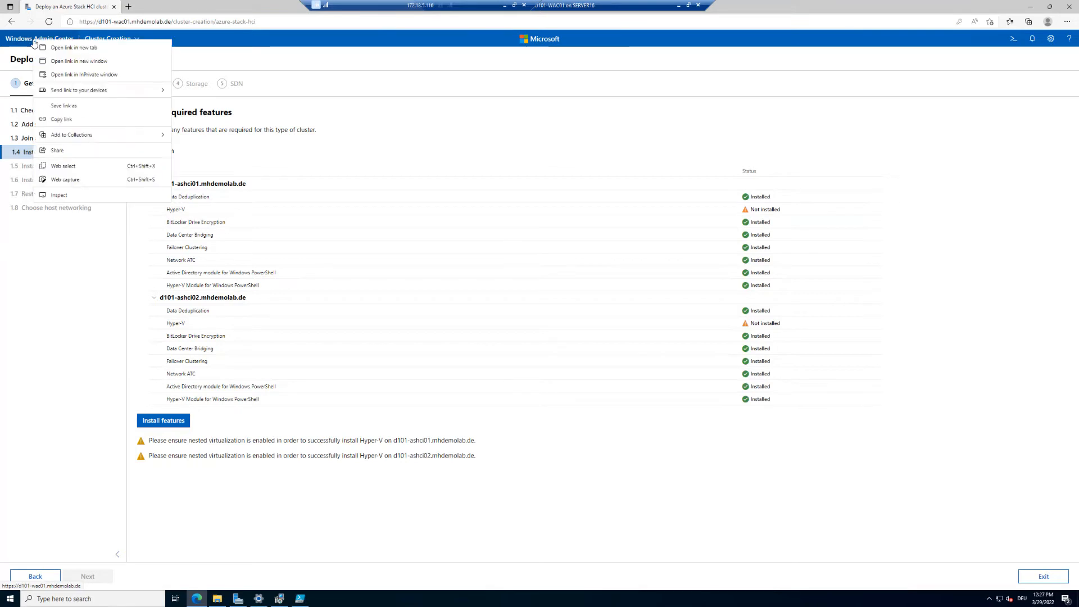
{"action": "left_click", "coordinate": [56, 48]}
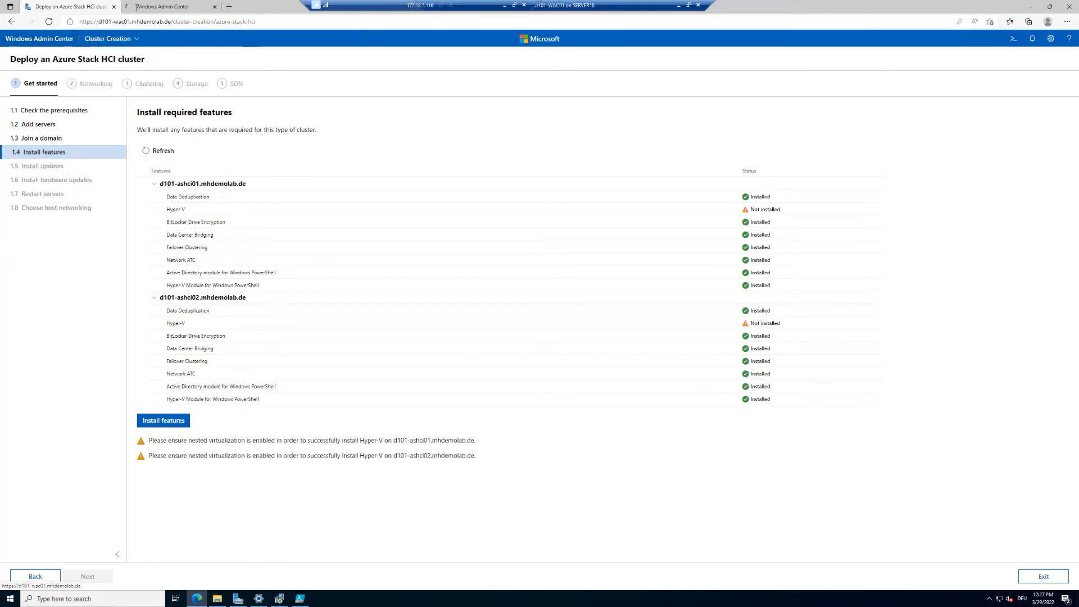
{"action": "left_click", "coordinate": [159, 6]}
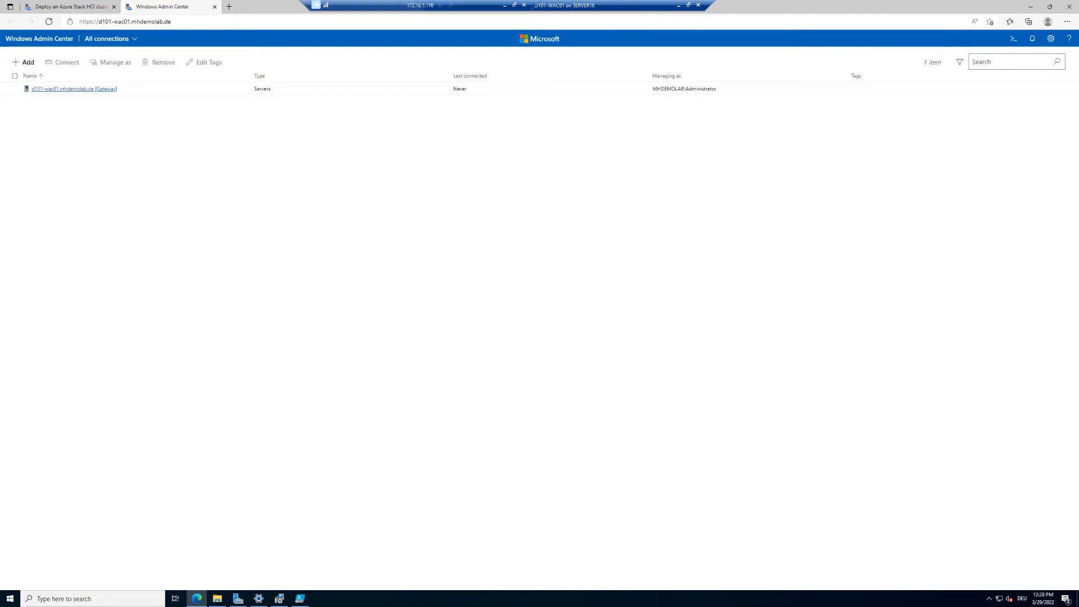
Add server D101-ASHCI01 to the connections with the mhdemolab\administrator username and account password, saving the credentials in the browser.
{"action": "left_click", "coordinate": [24, 64]}
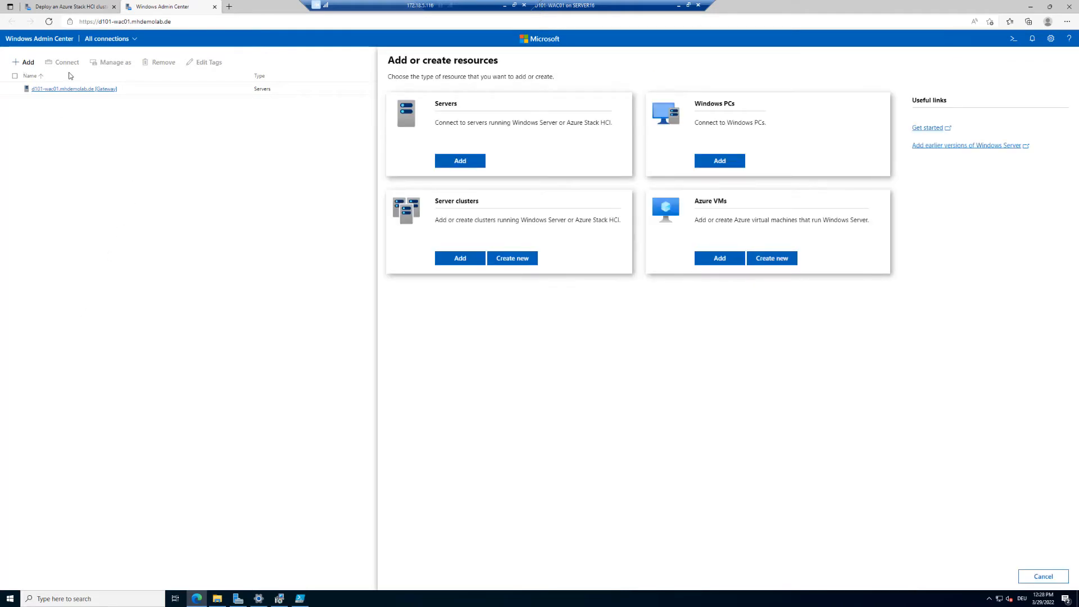
{"action": "left_click", "coordinate": [469, 163]}
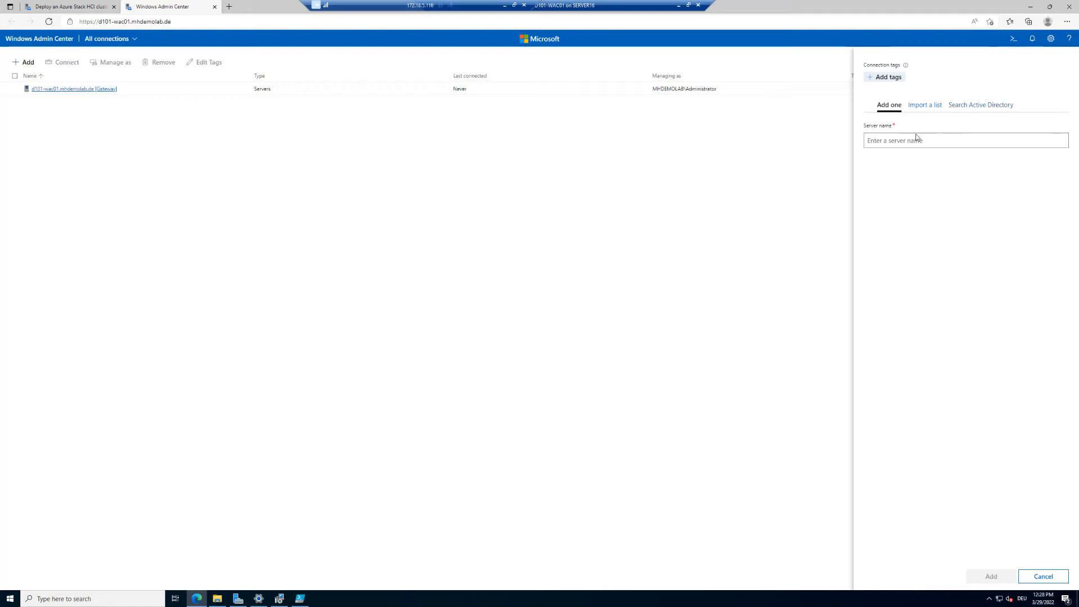
{"action": "type", "text": "D101-ASHCI01"}
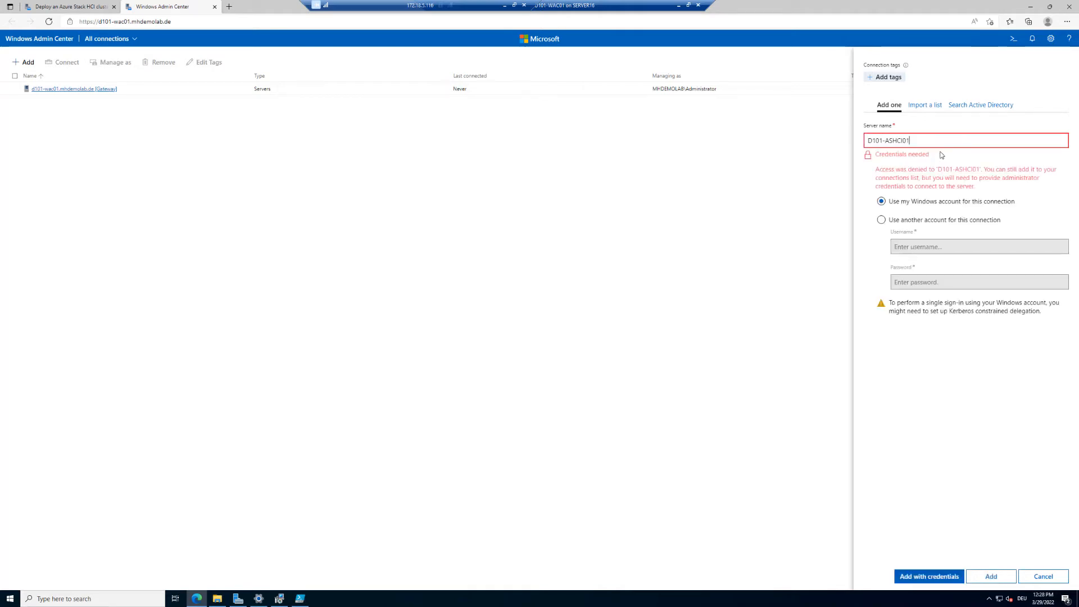
{"action": "left_click", "coordinate": [906, 221]}
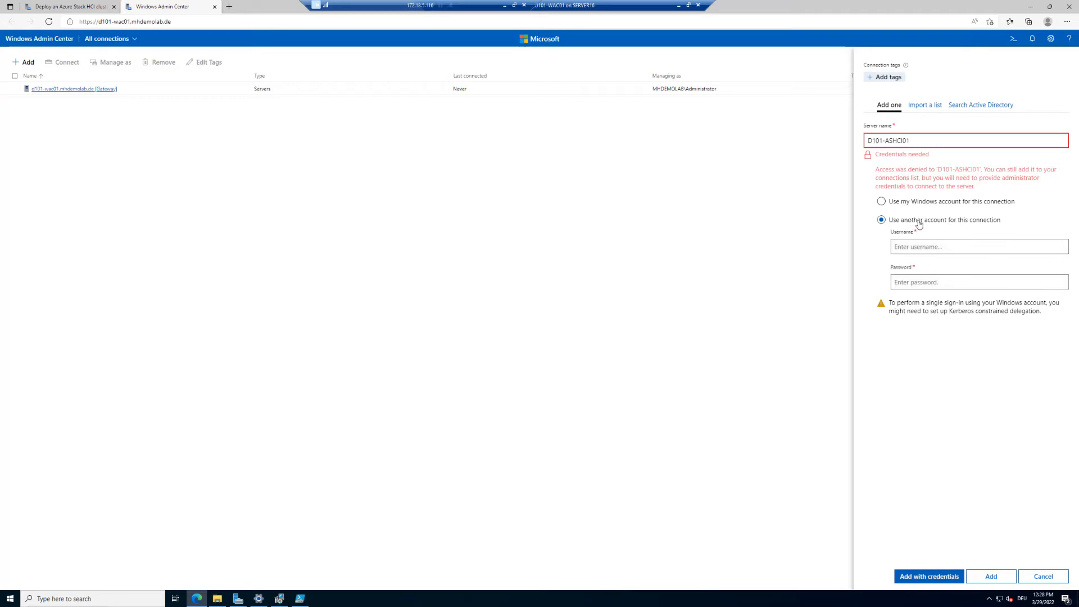
{"action": "left_click", "coordinate": [932, 247]}
{"action": "type", "text": "mhdemolab\\administrator"}
{"action": "key", "text": "Tab"}
{"action": "type", "text": "********"}
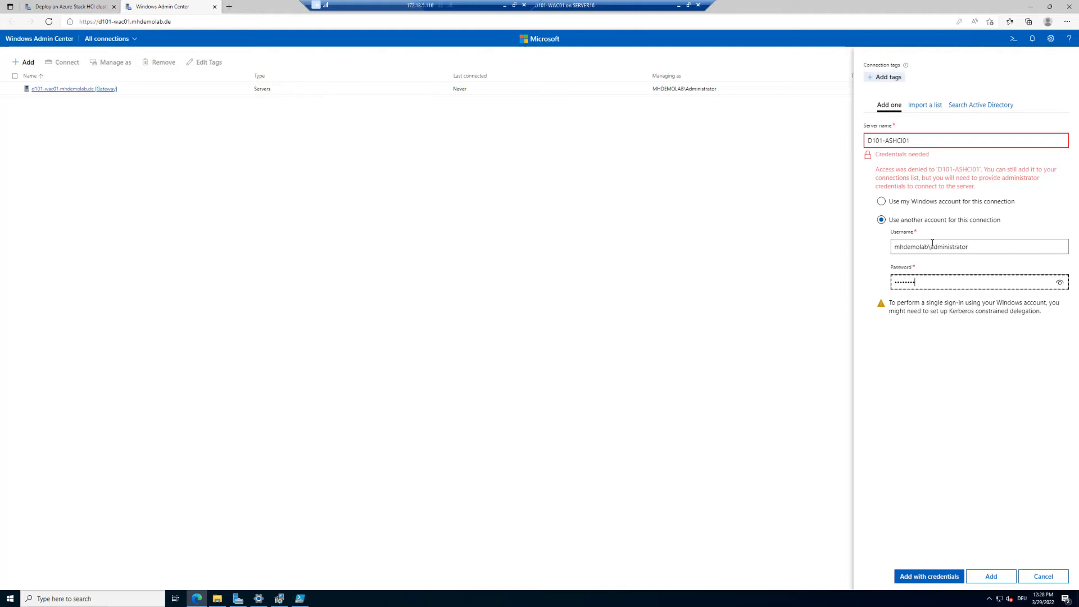
{"action": "left_click", "coordinate": [944, 576]}
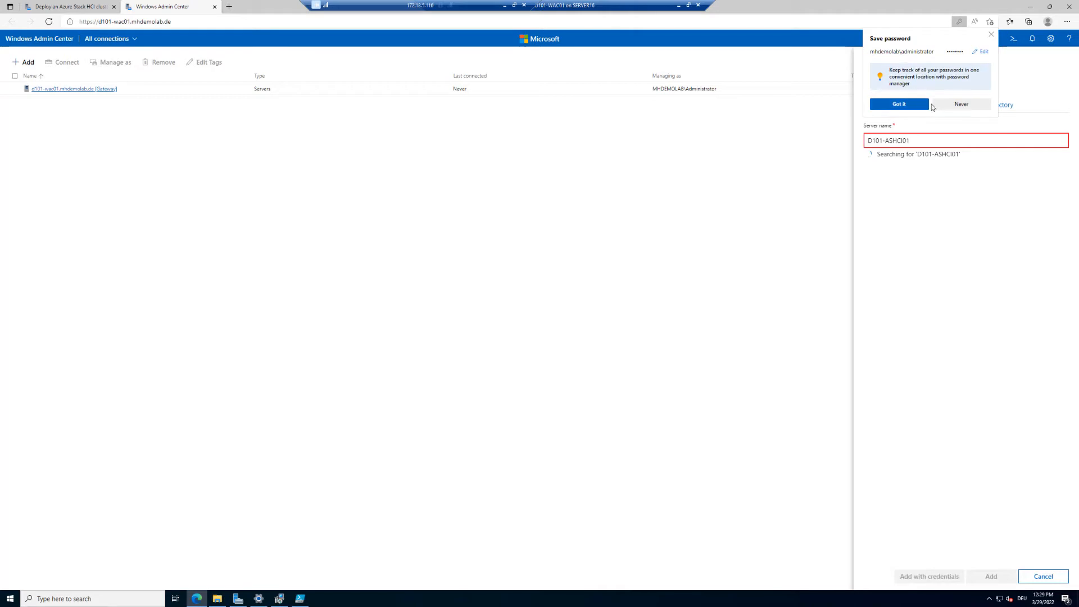
{"action": "left_click", "coordinate": [900, 104]}
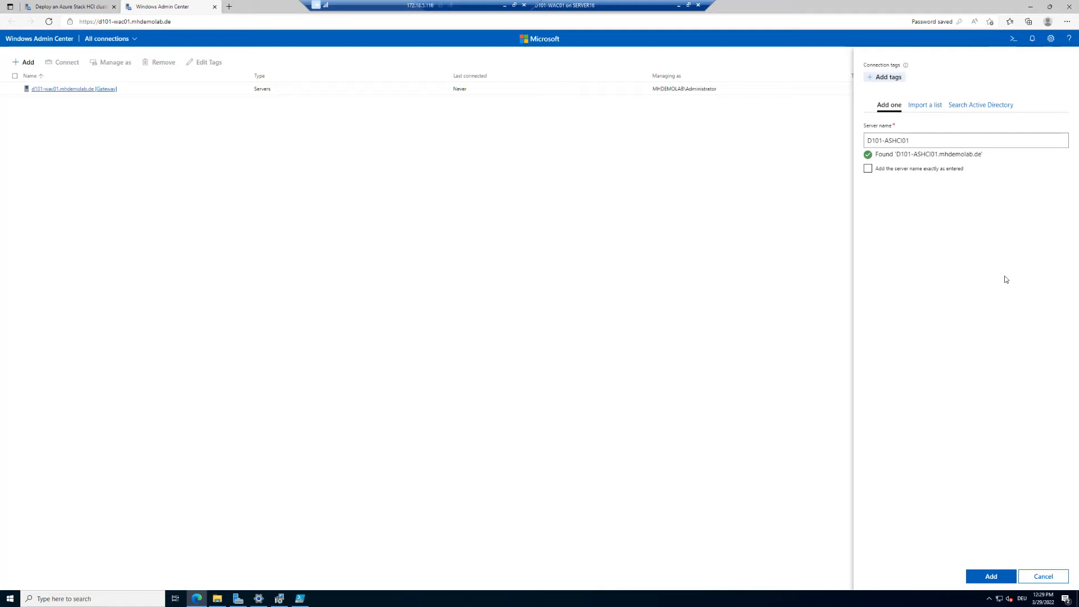
{"action": "left_click", "coordinate": [996, 577]}
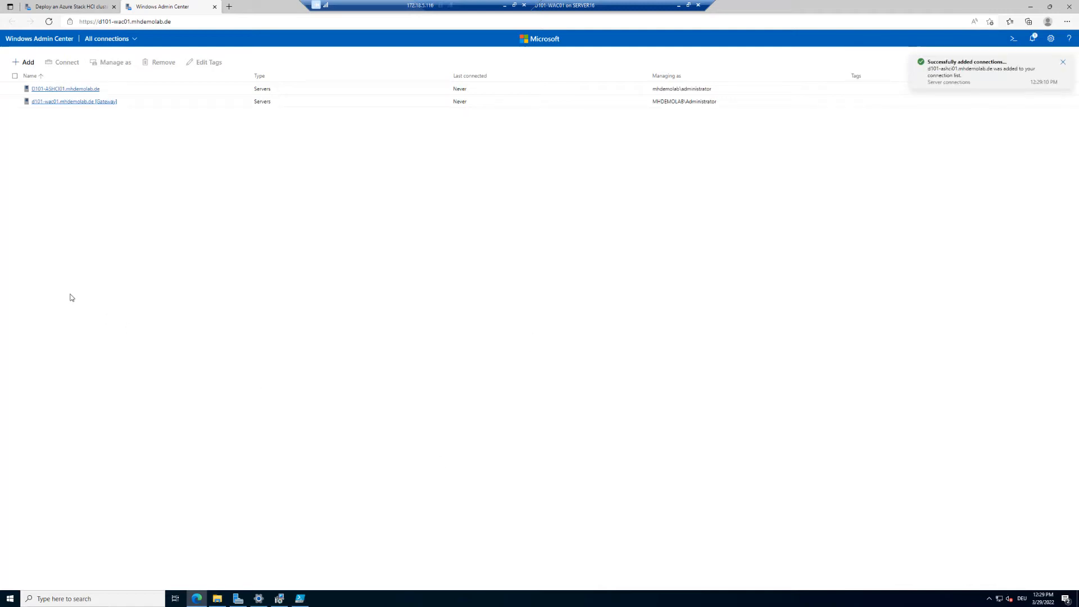
Install the Hyper-V role on D101-ASHCI01 with automatic reboot if required.
{"action": "left_click", "coordinate": [62, 91]}
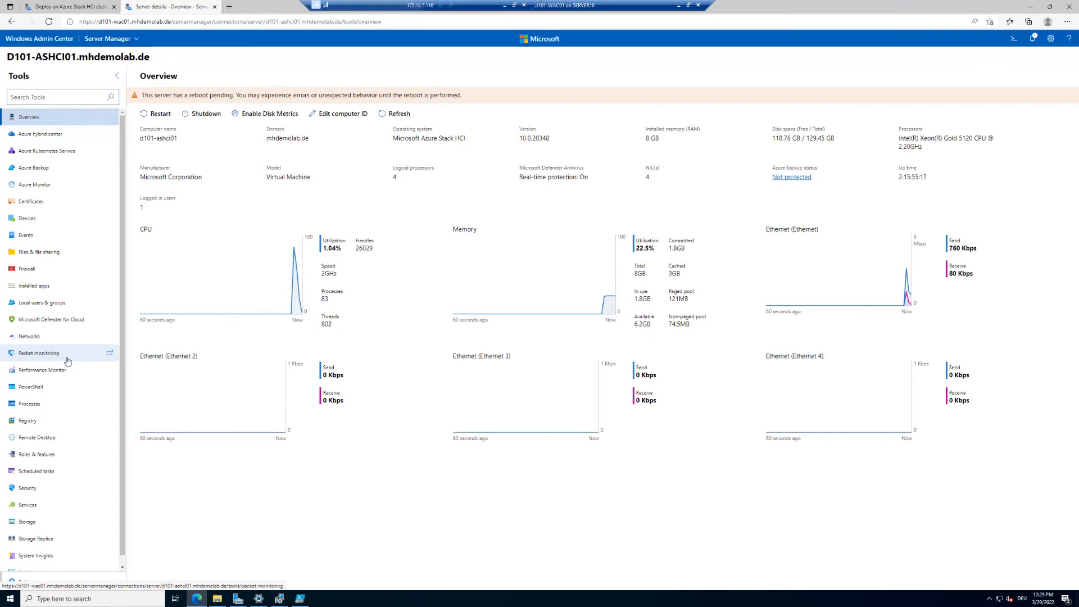
{"action": "left_click", "coordinate": [32, 457]}
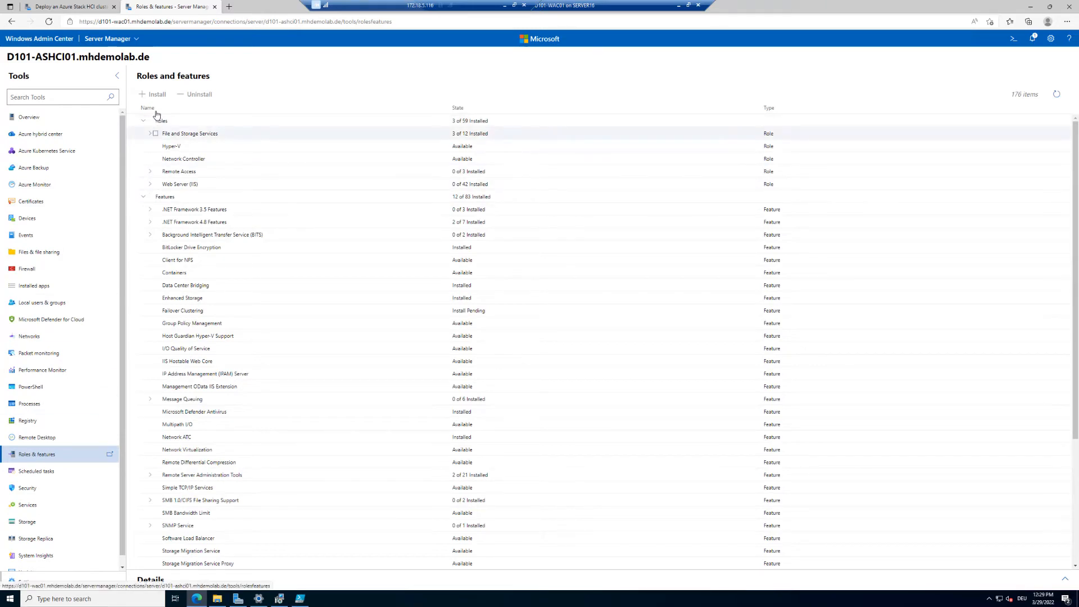
{"action": "scroll", "coordinate": [260, 337], "scroll_direction": "down", "scroll_amount": 3}
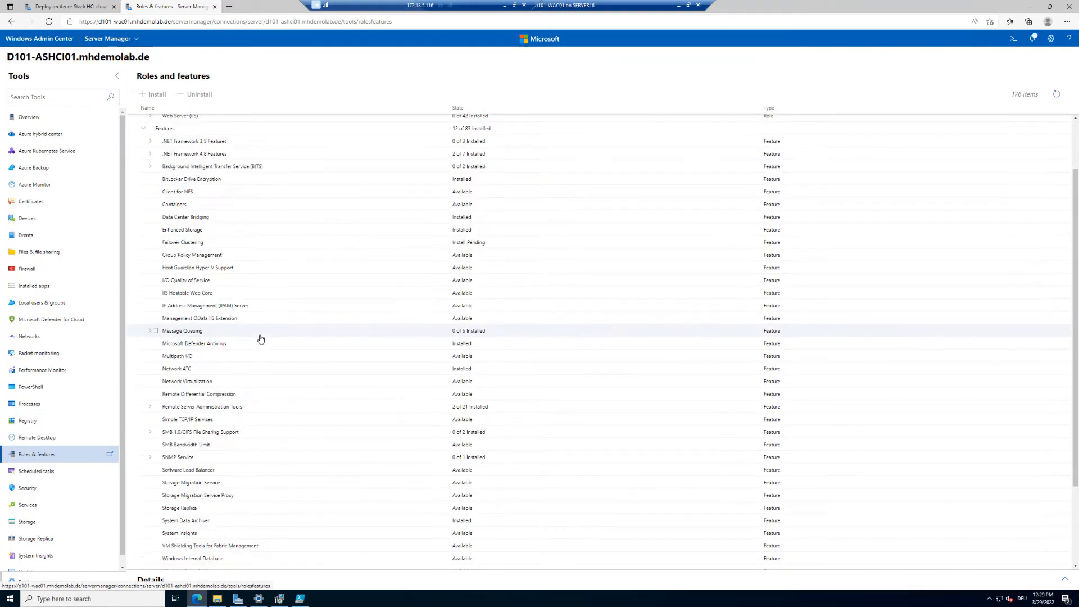
{"action": "scroll", "coordinate": [260, 339], "scroll_direction": "up", "scroll_amount": 3}
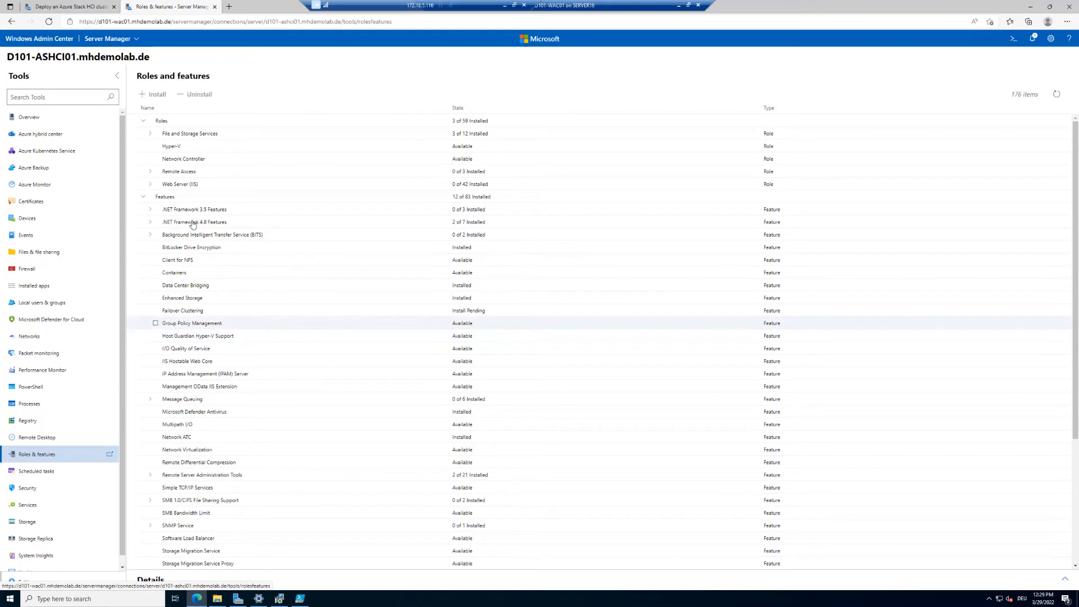
{"action": "left_click", "coordinate": [155, 146]}
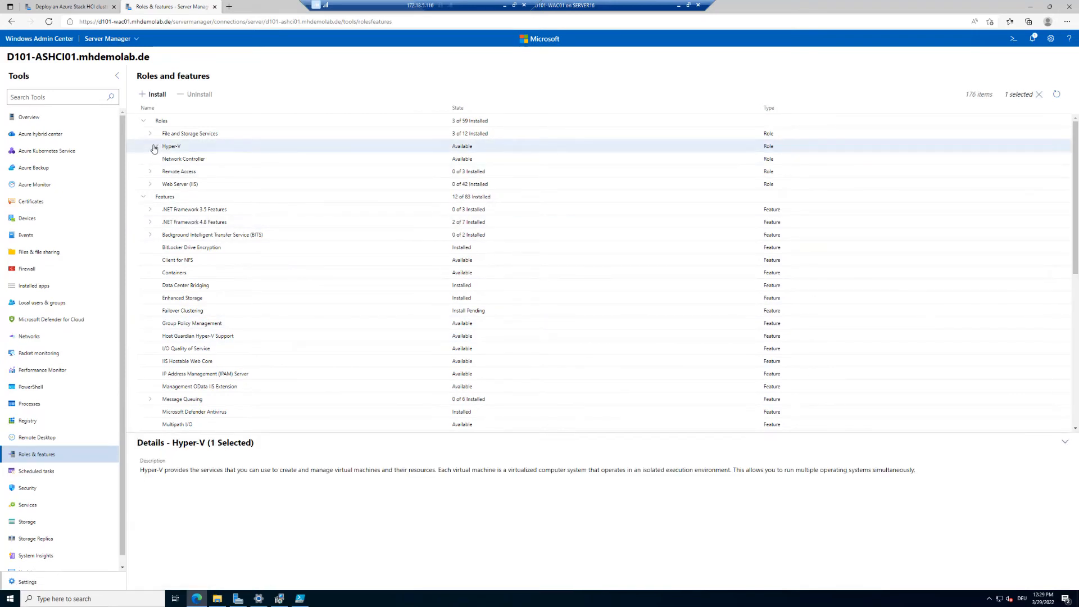
{"action": "left_click", "coordinate": [149, 95]}
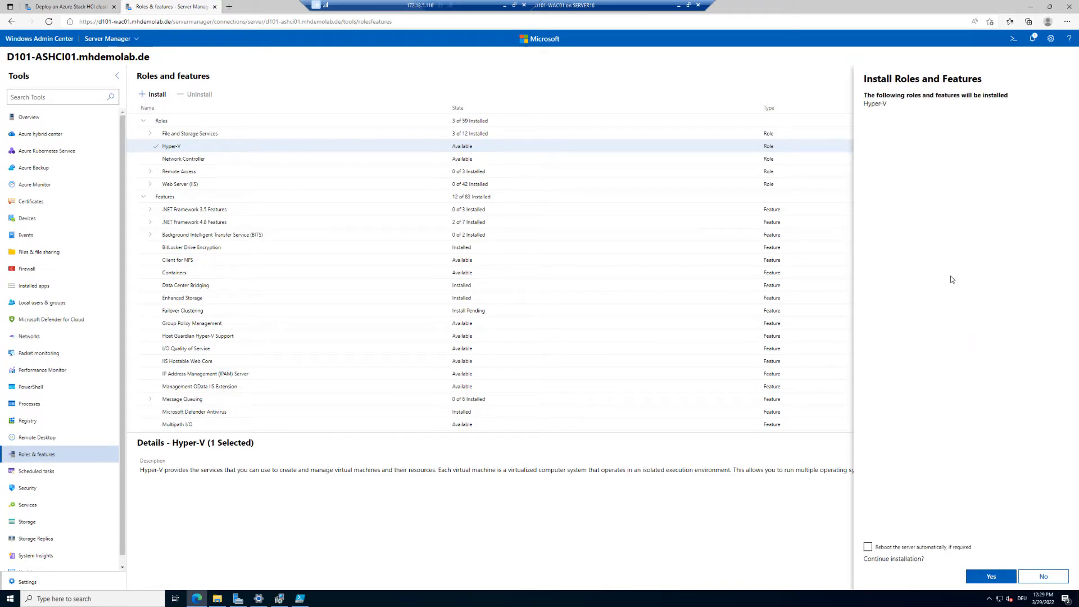
{"action": "left_click", "coordinate": [890, 549]}
{"action": "left_click", "coordinate": [990, 577]}
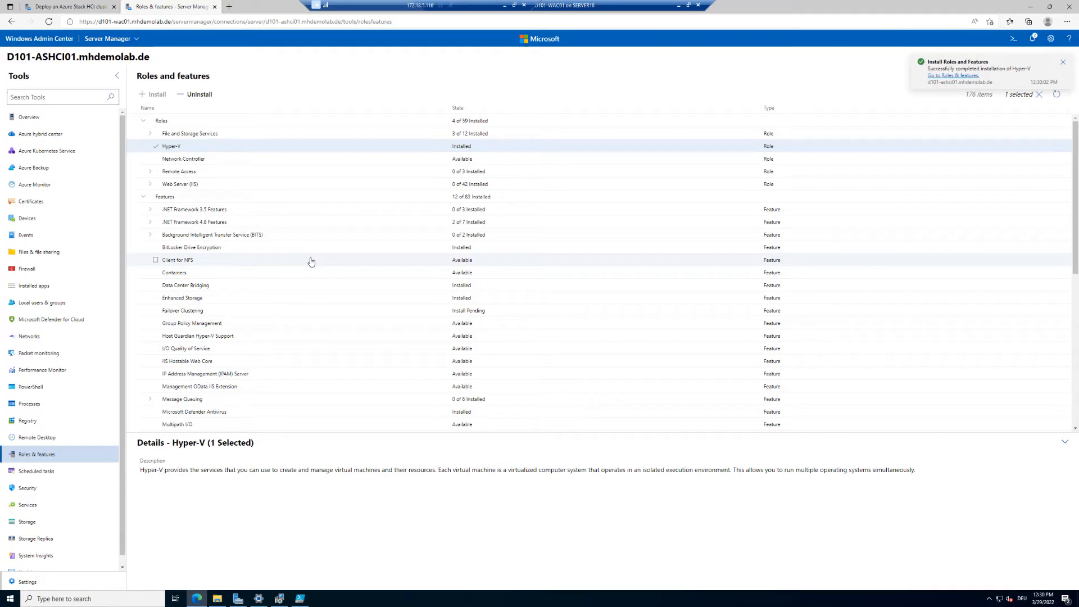
Add server D101-ASHCI02 to the connections under another account, filling in the saved mhdemolab\administrator username and password.
{"action": "left_click", "coordinate": [41, 39]}
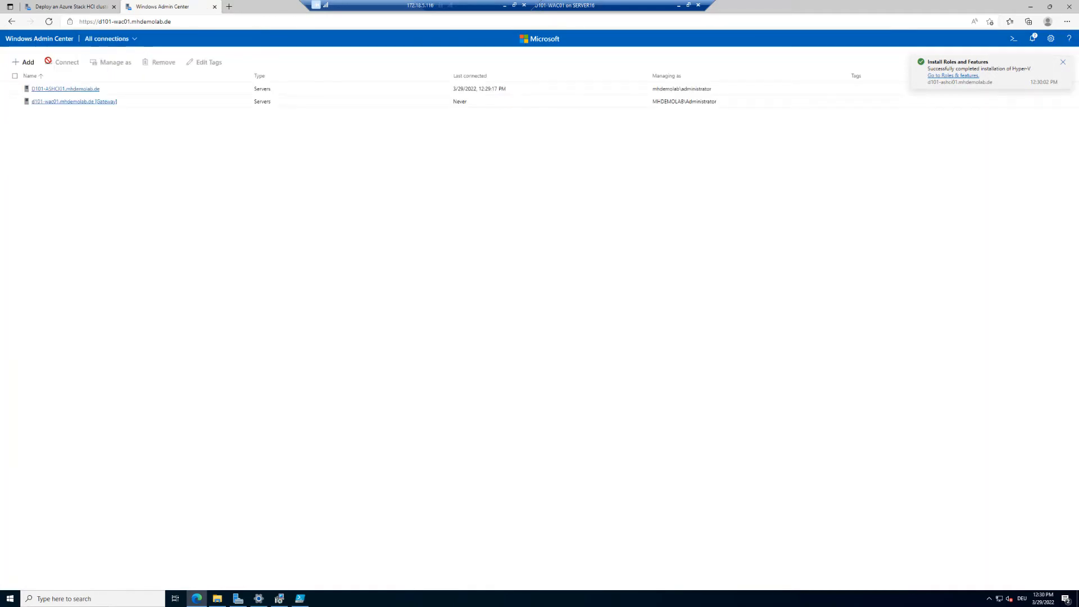
{"action": "left_click", "coordinate": [25, 62]}
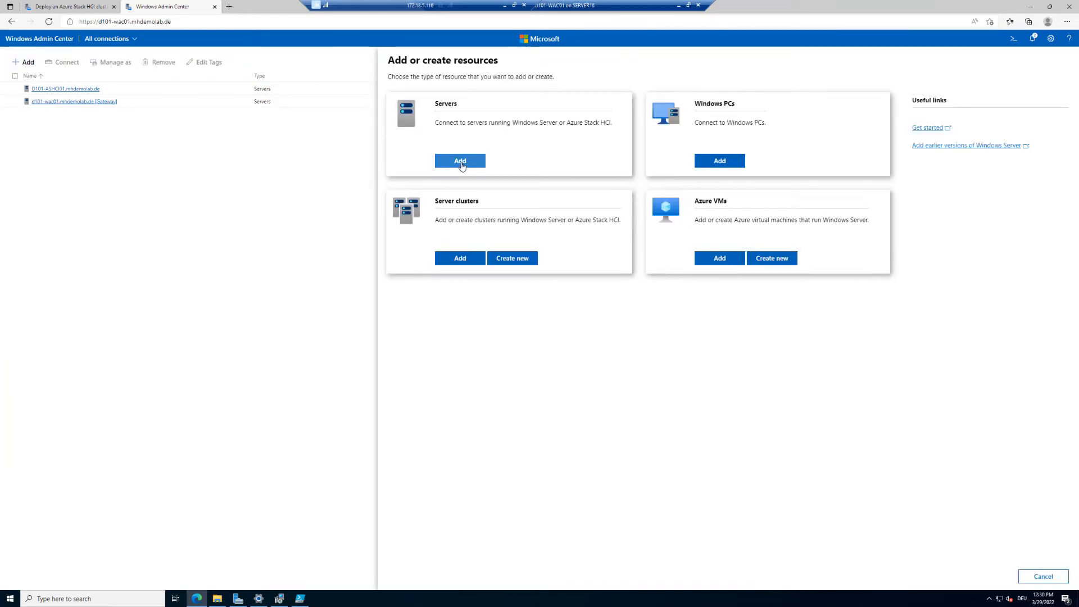
{"action": "left_click", "coordinate": [460, 162]}
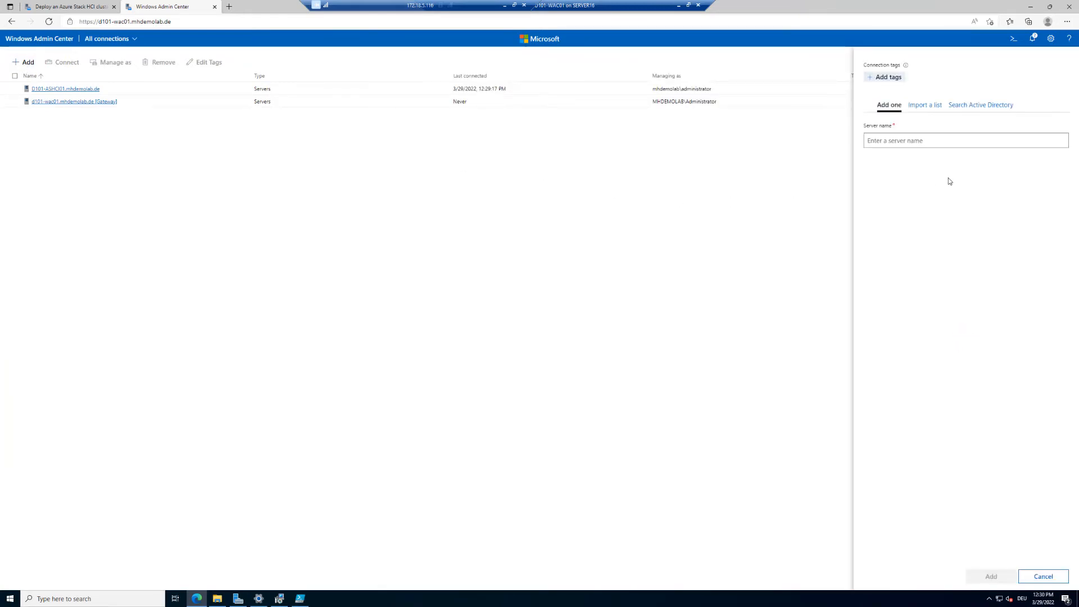
{"action": "type", "text": "D101-ASHCI02"}
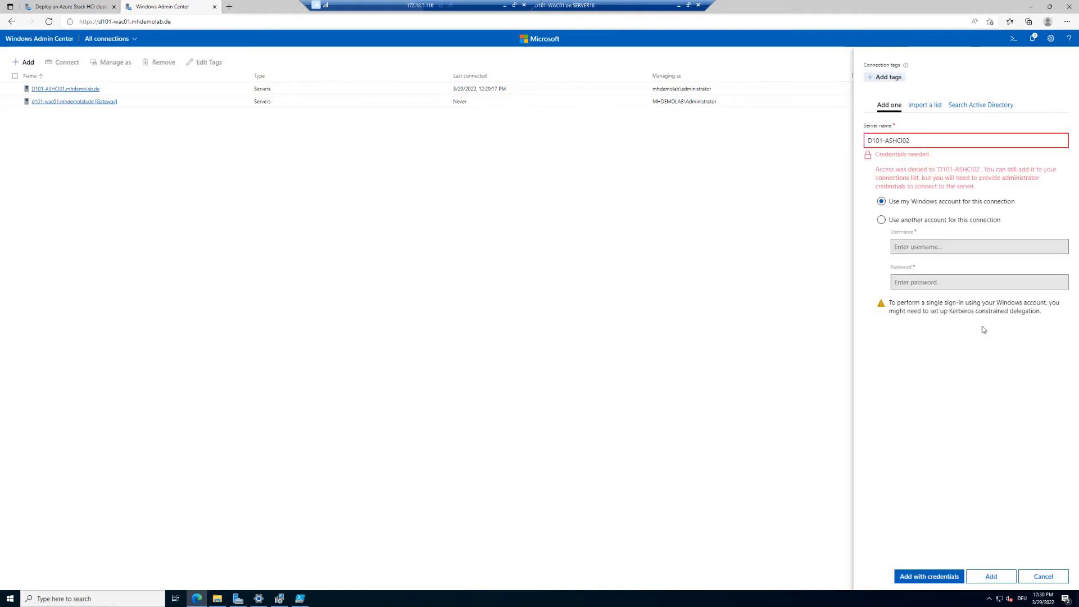
{"action": "left_click", "coordinate": [942, 220]}
{"action": "left_click", "coordinate": [941, 245]}
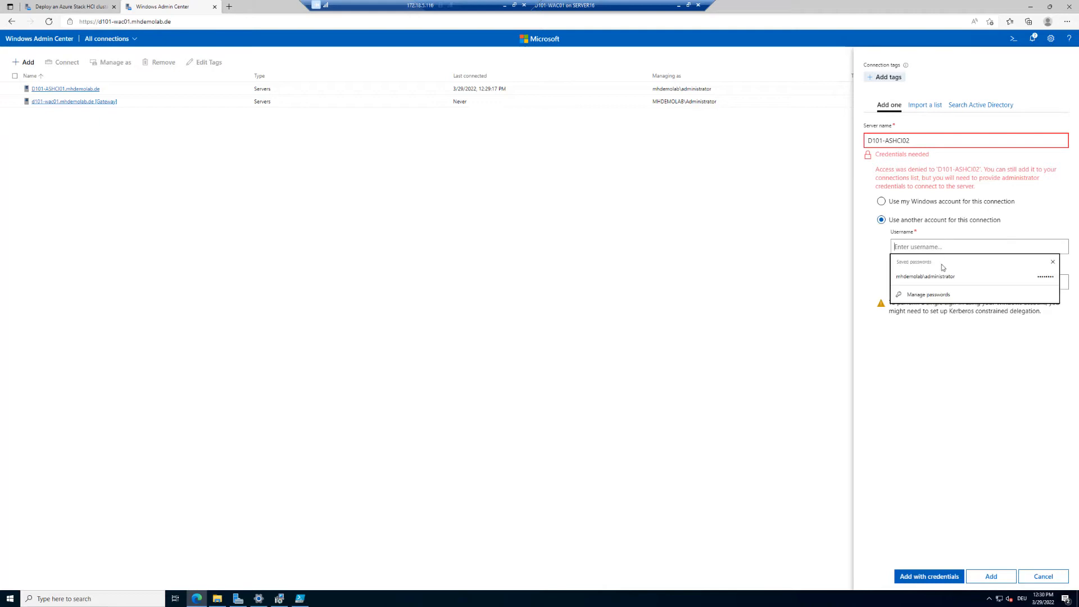
{"action": "left_click", "coordinate": [955, 276]}
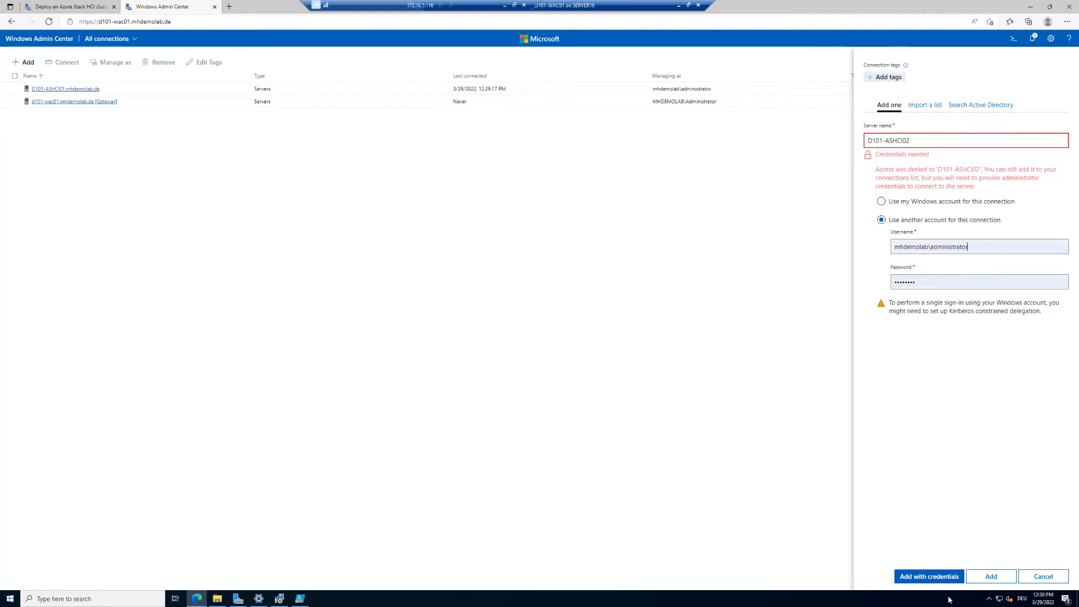
{"action": "left_click", "coordinate": [932, 577]}
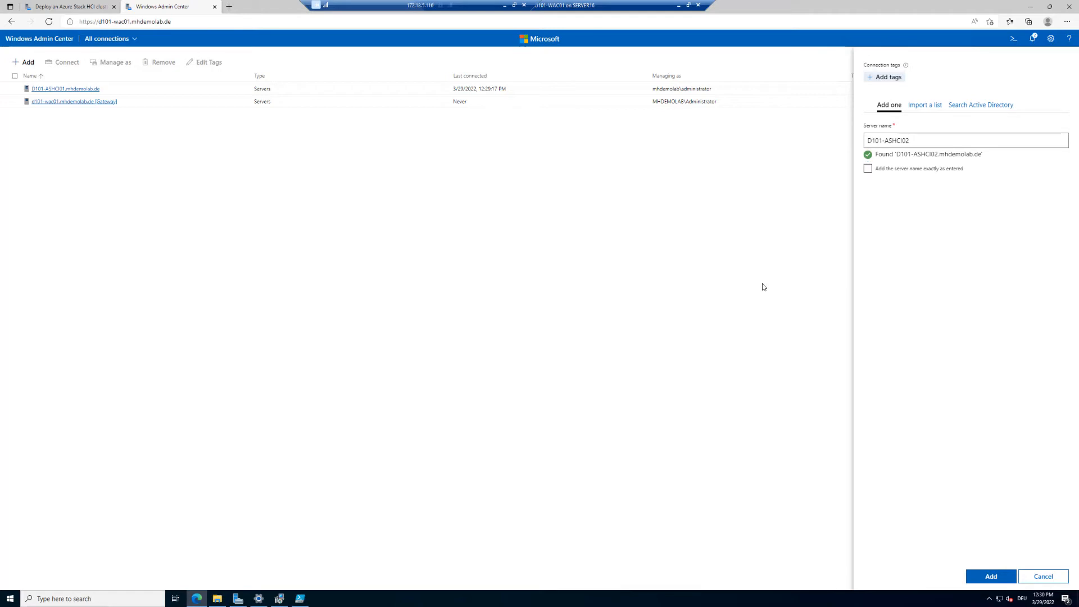
{"action": "left_click", "coordinate": [991, 576]}
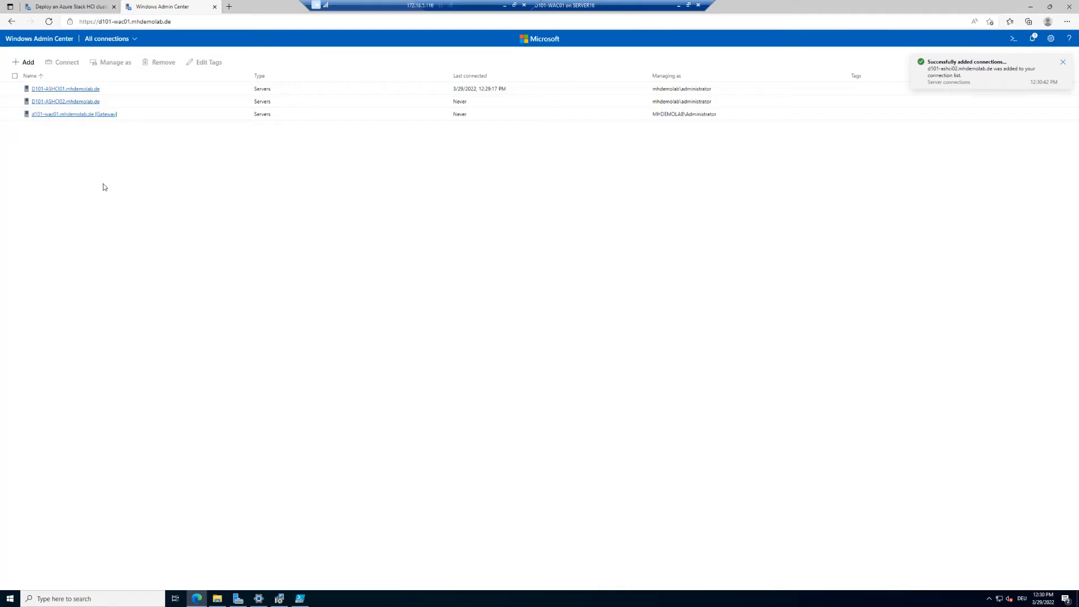
Install the Hyper-V role on D101-ASHCI02, allowing the server to reboot automatically if required.
{"action": "left_click", "coordinate": [64, 102]}
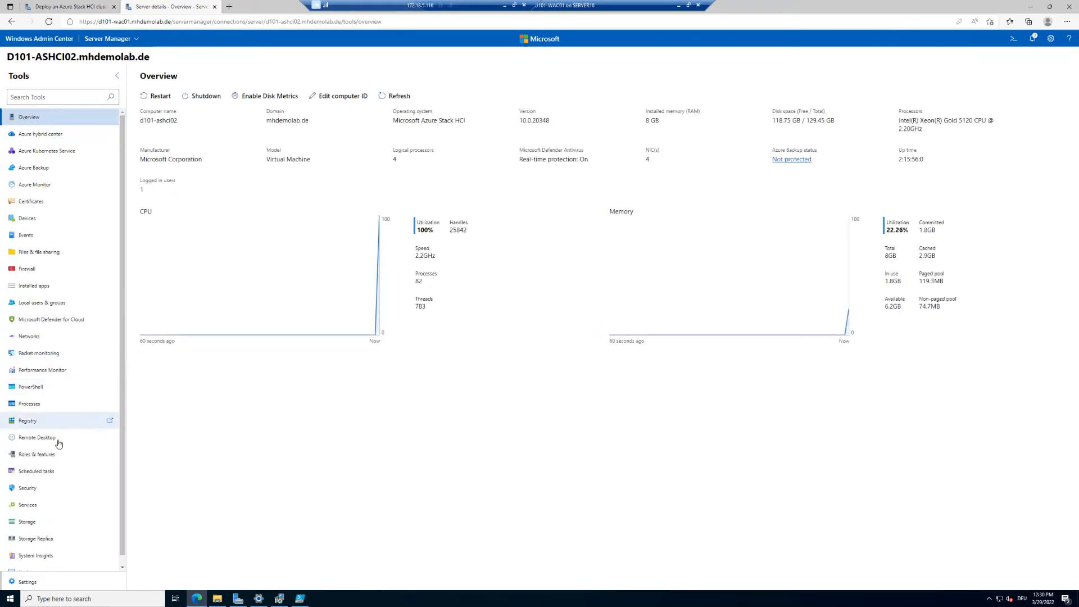
{"action": "left_click", "coordinate": [38, 455]}
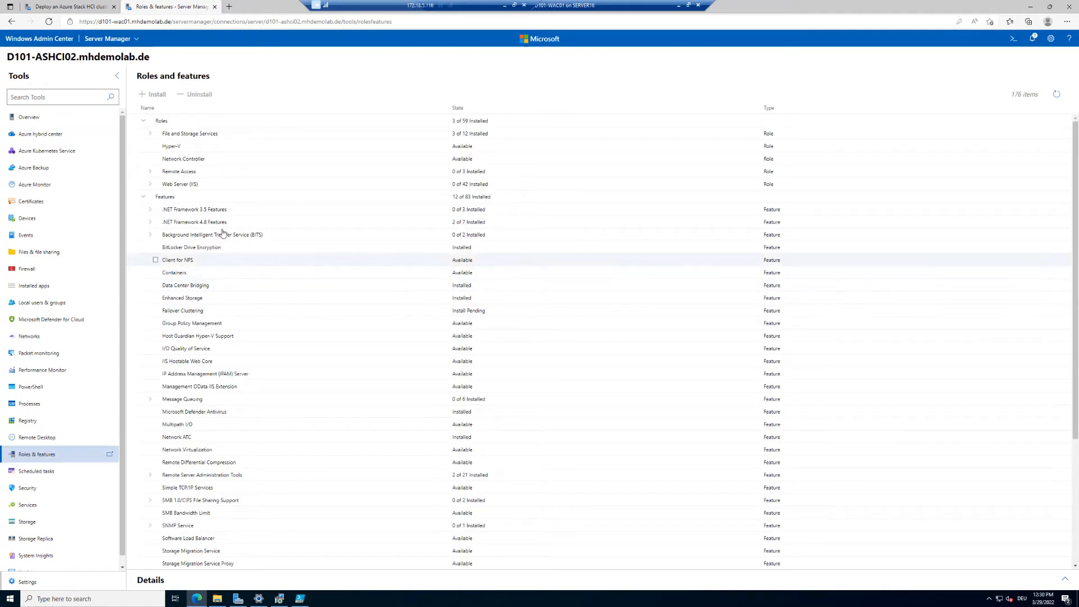
{"action": "left_click", "coordinate": [156, 147]}
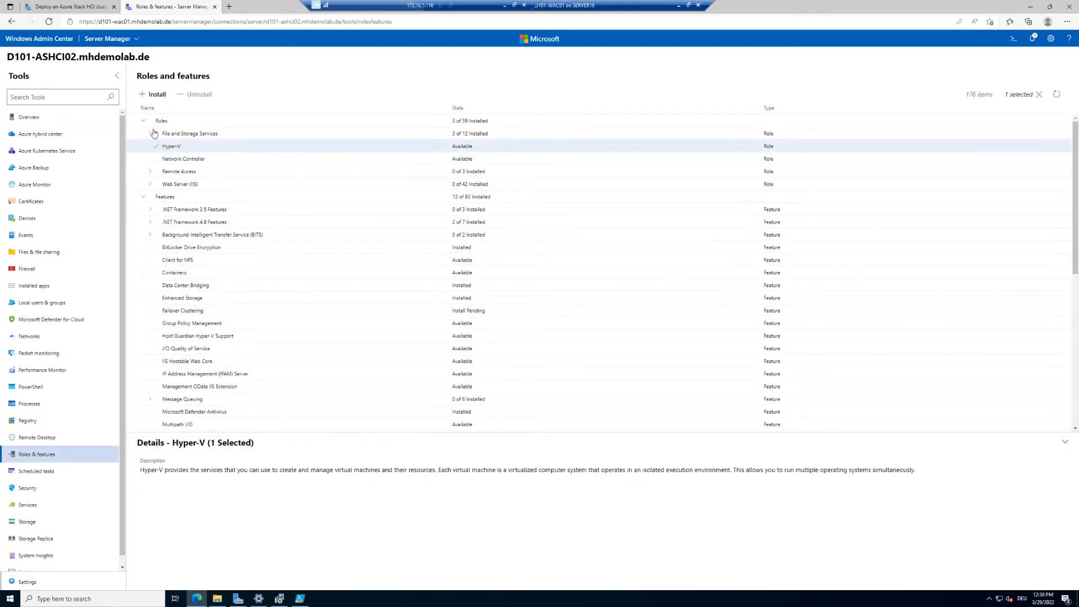
{"action": "left_click", "coordinate": [156, 95]}
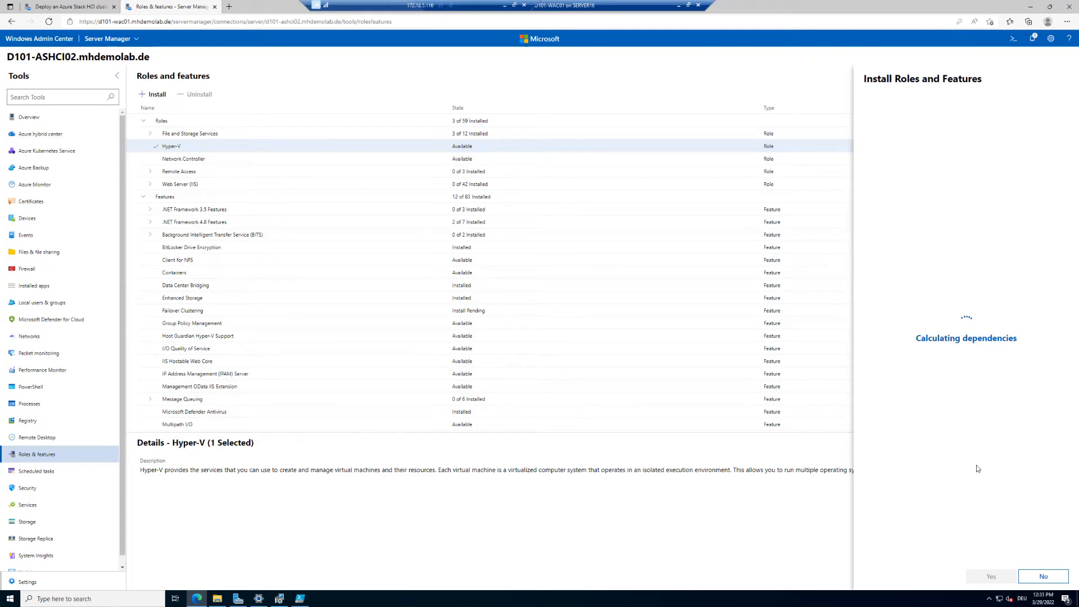
{"action": "left_click", "coordinate": [899, 548]}
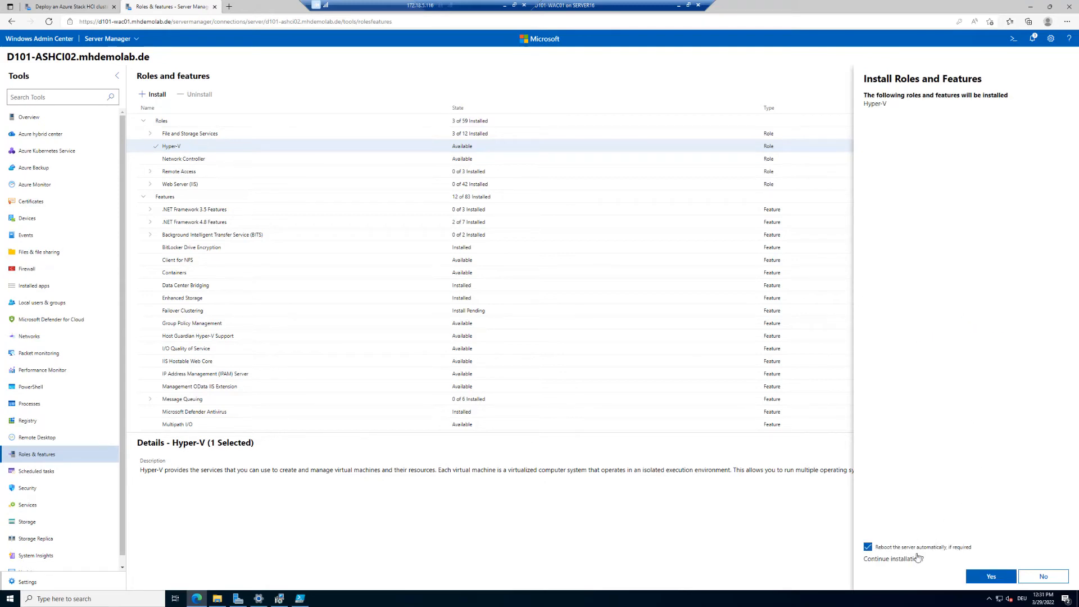
{"action": "left_click", "coordinate": [996, 580]}
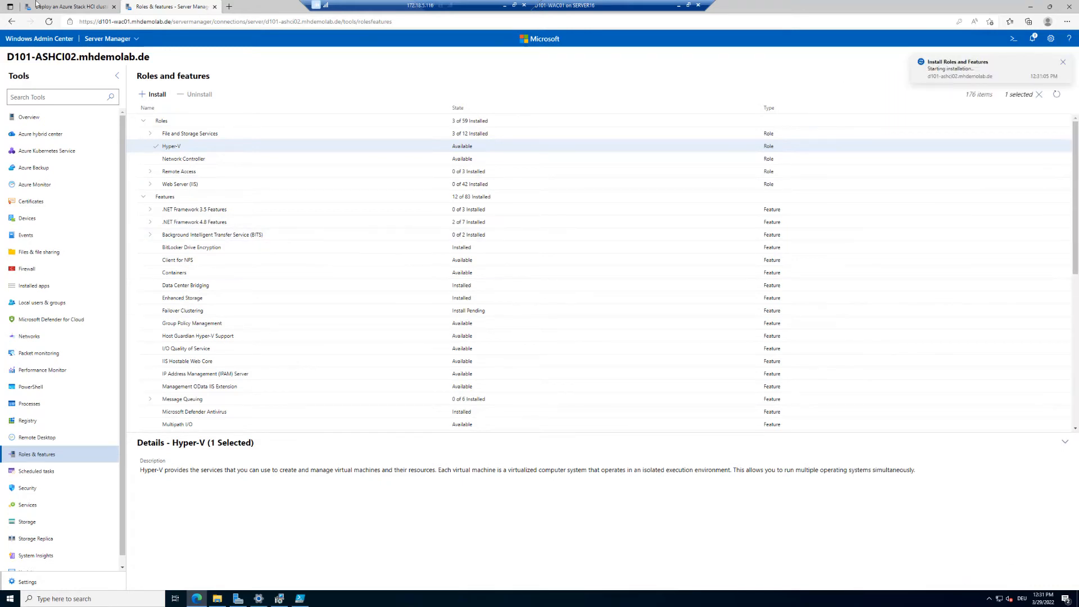
Refresh the required features status in the Azure Stack HCI cluster deployment wizard and continue to the operating system updates stage.
{"action": "left_click", "coordinate": [53, 5]}
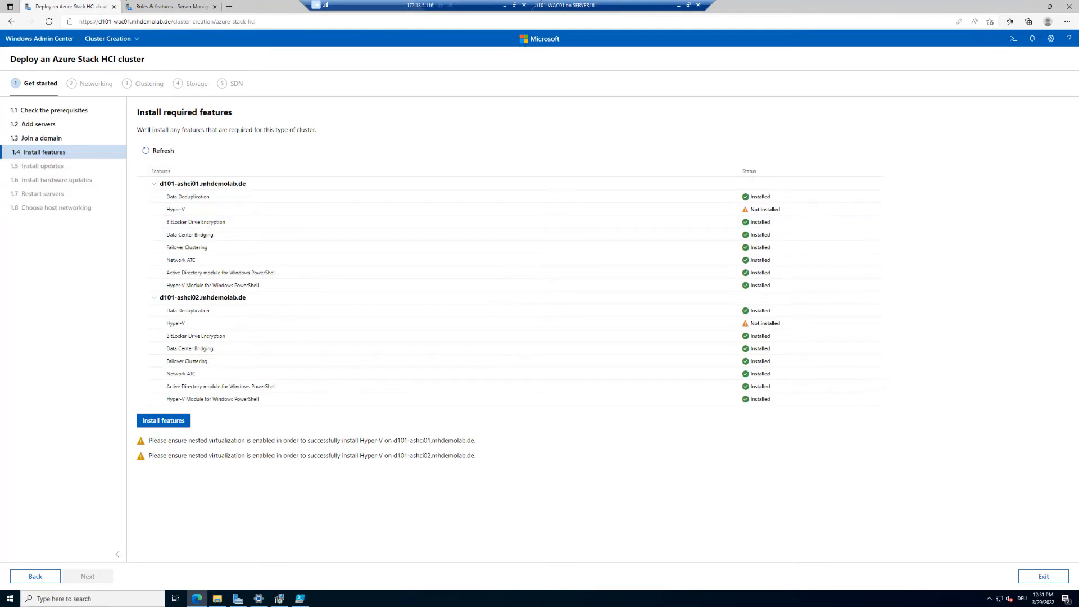
{"action": "left_click", "coordinate": [140, 5]}
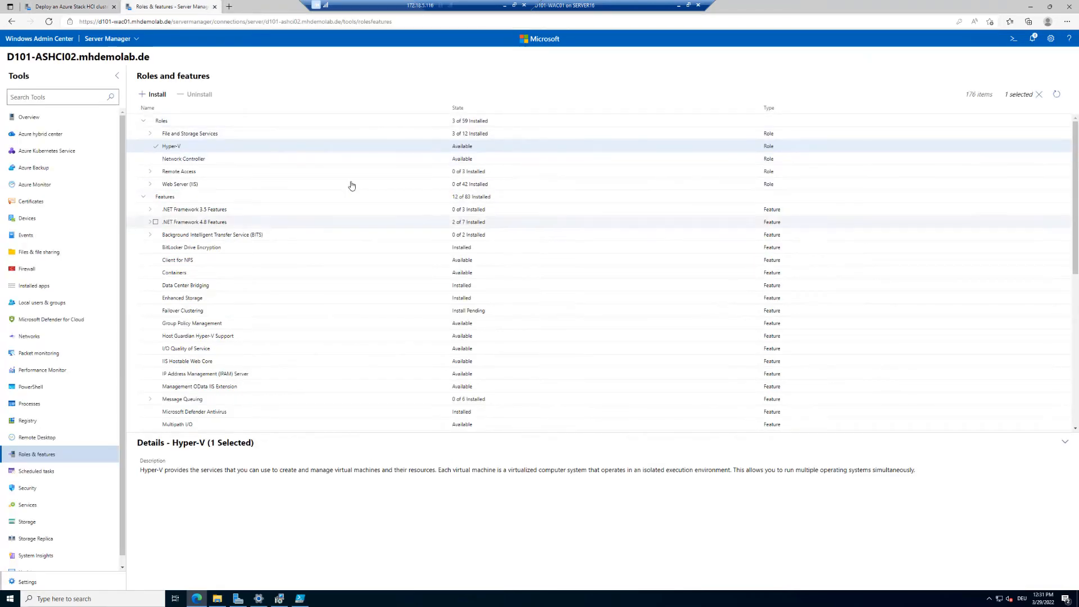
{"action": "left_click", "coordinate": [63, 7]}
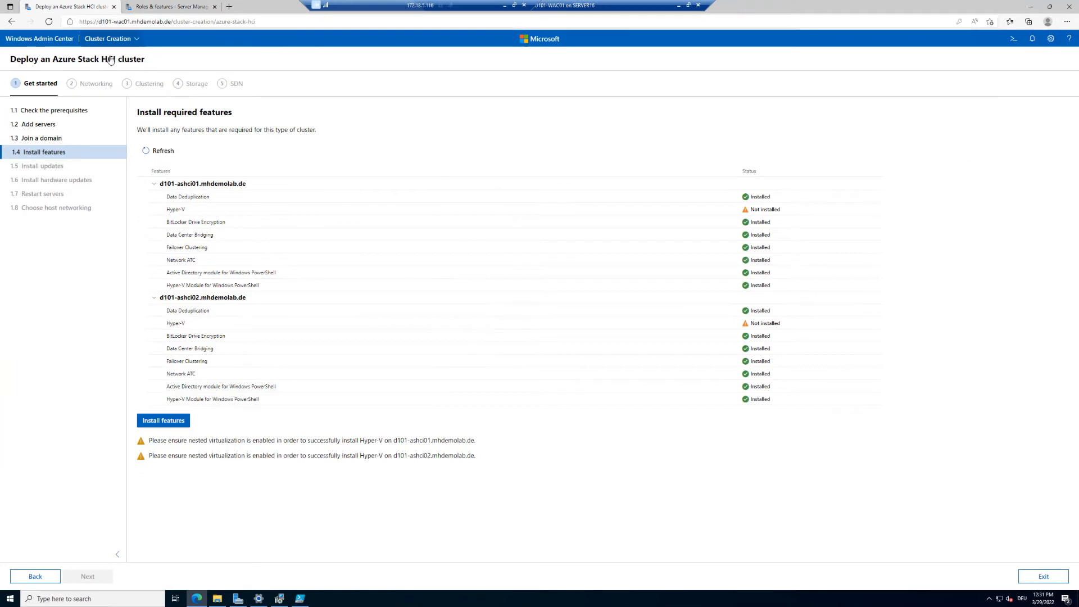
{"action": "left_click", "coordinate": [169, 154]}
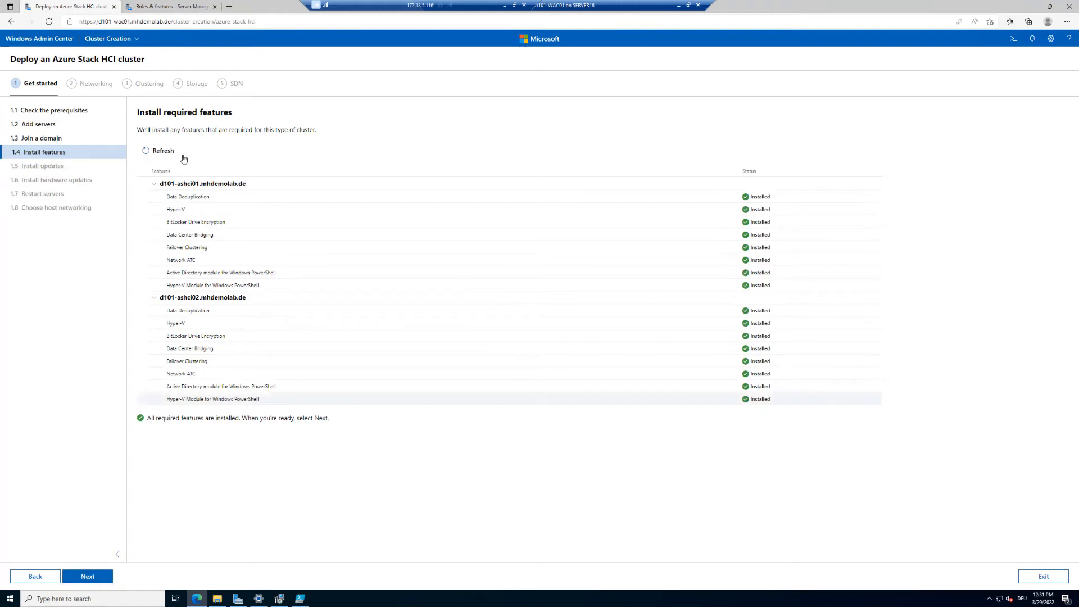
{"action": "left_click", "coordinate": [158, 6]}
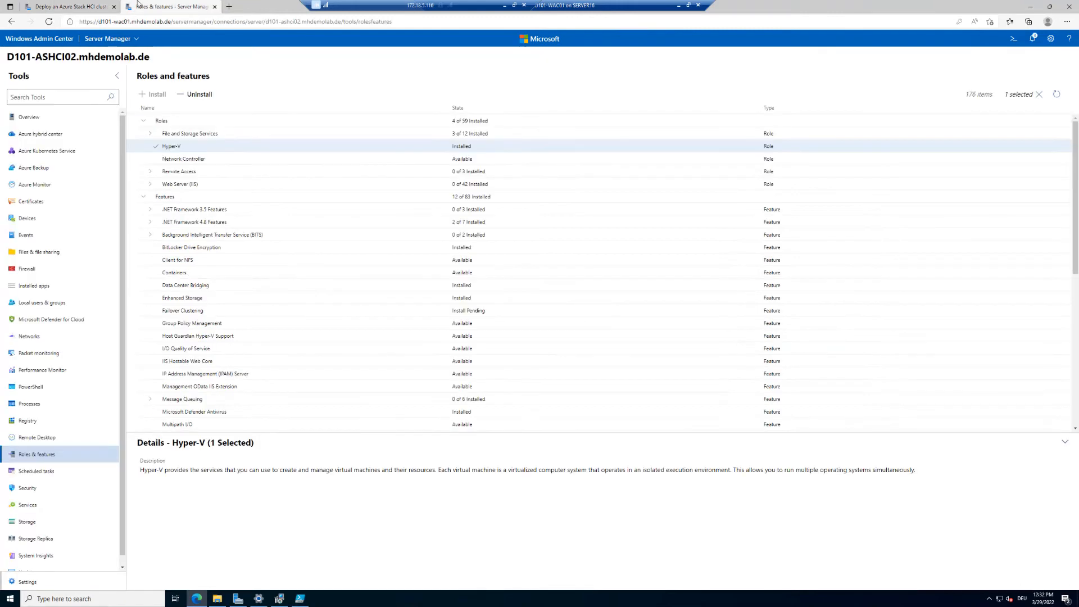
{"action": "left_click", "coordinate": [89, 6]}
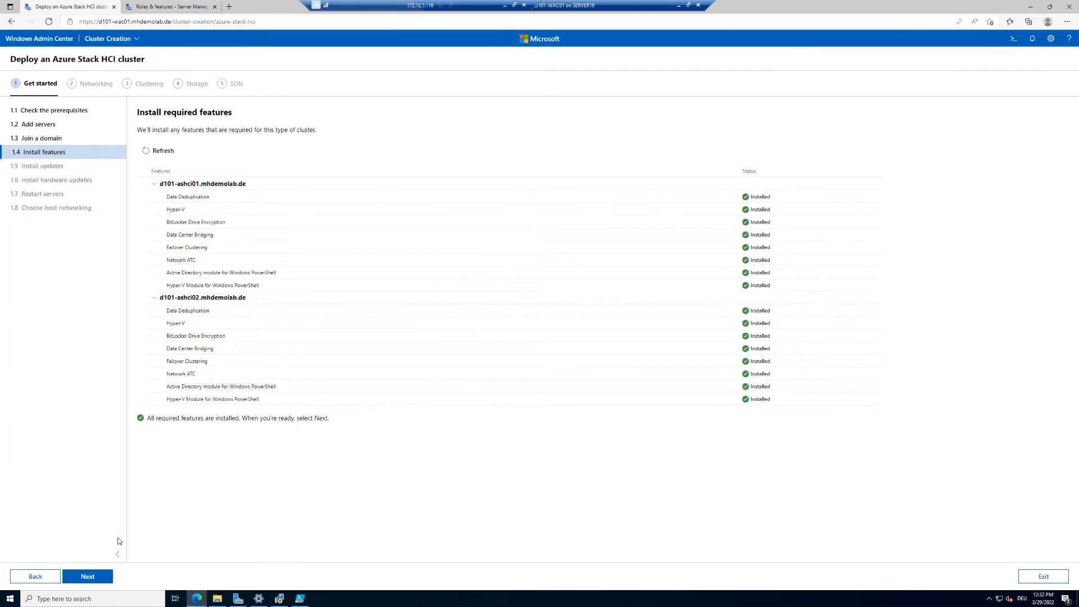
{"action": "left_click", "coordinate": [96, 580]}
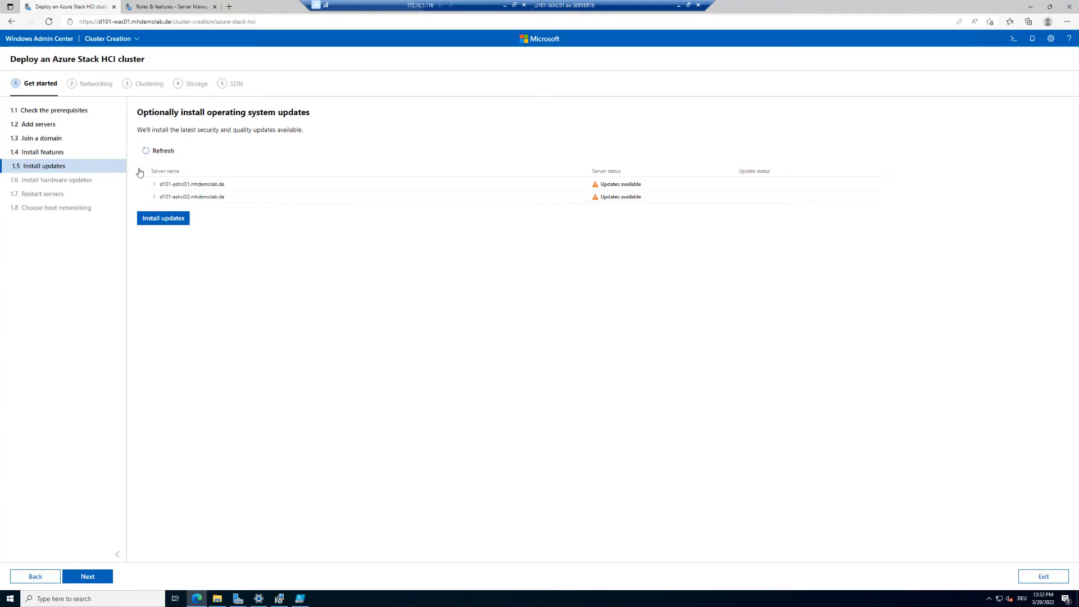
Review the operating system updates listed for d101-ashci01 and d101-ashci02, and continue without installing them.
{"action": "left_click", "coordinate": [155, 184]}
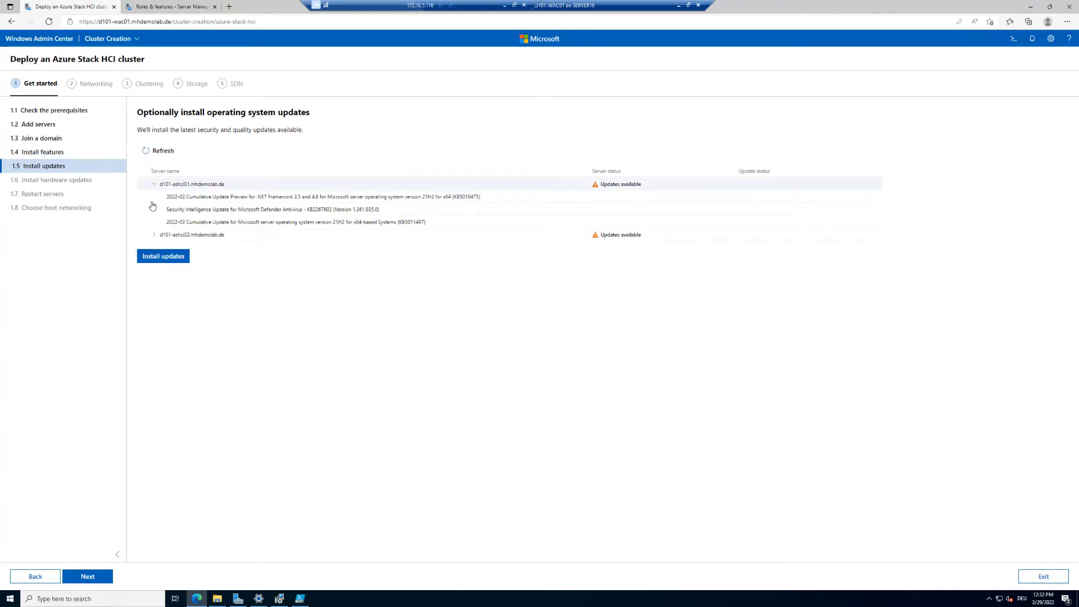
{"action": "left_click", "coordinate": [155, 235]}
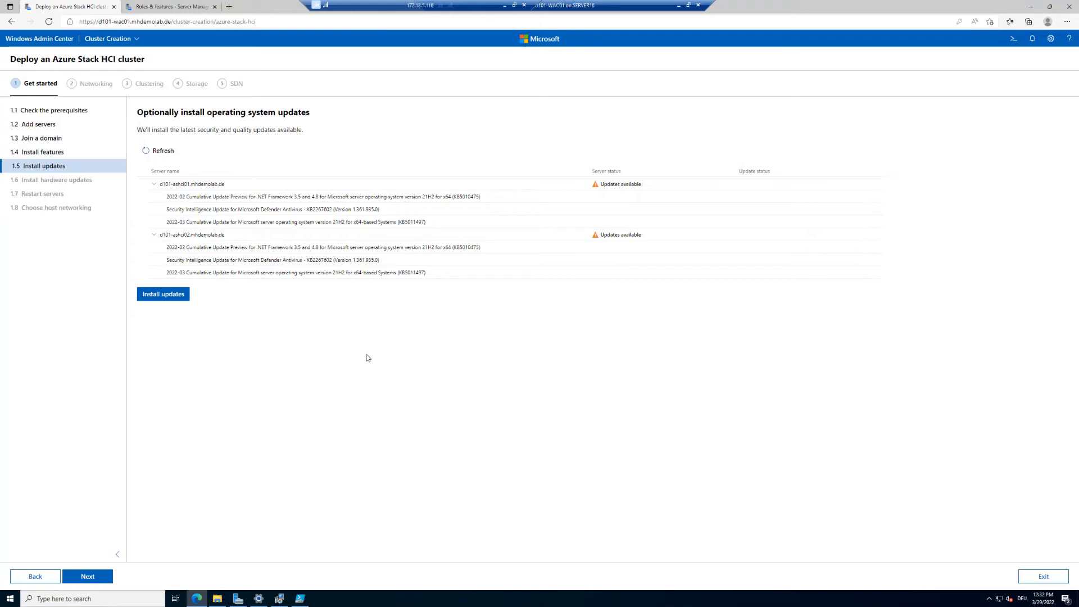
{"action": "left_click", "coordinate": [93, 576]}
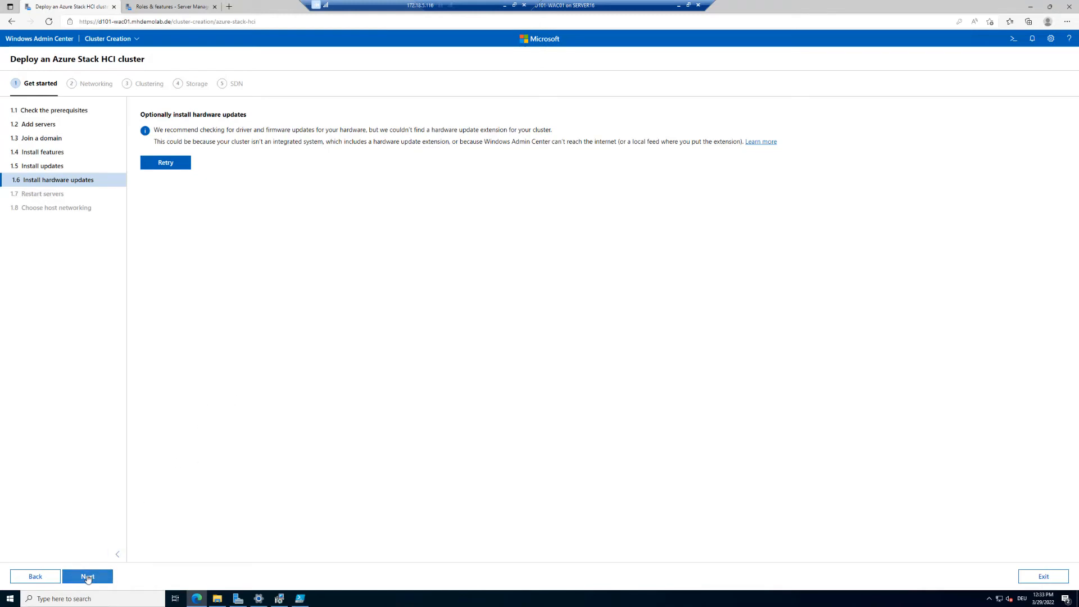
Skip the hardware updates and restart both cluster servers.
{"action": "left_click", "coordinate": [88, 577]}
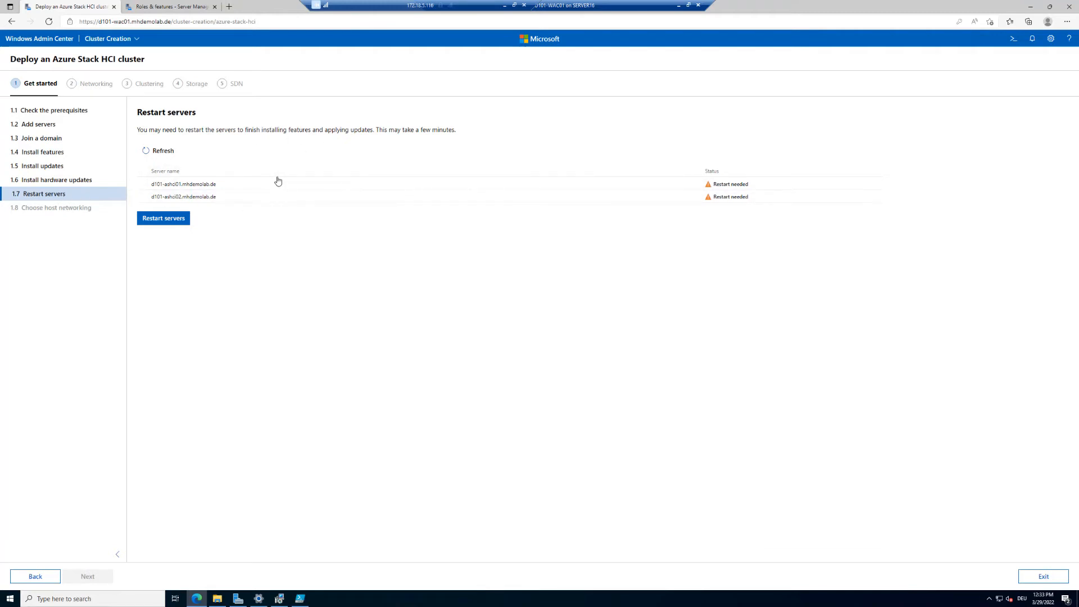
{"action": "left_click", "coordinate": [169, 224]}
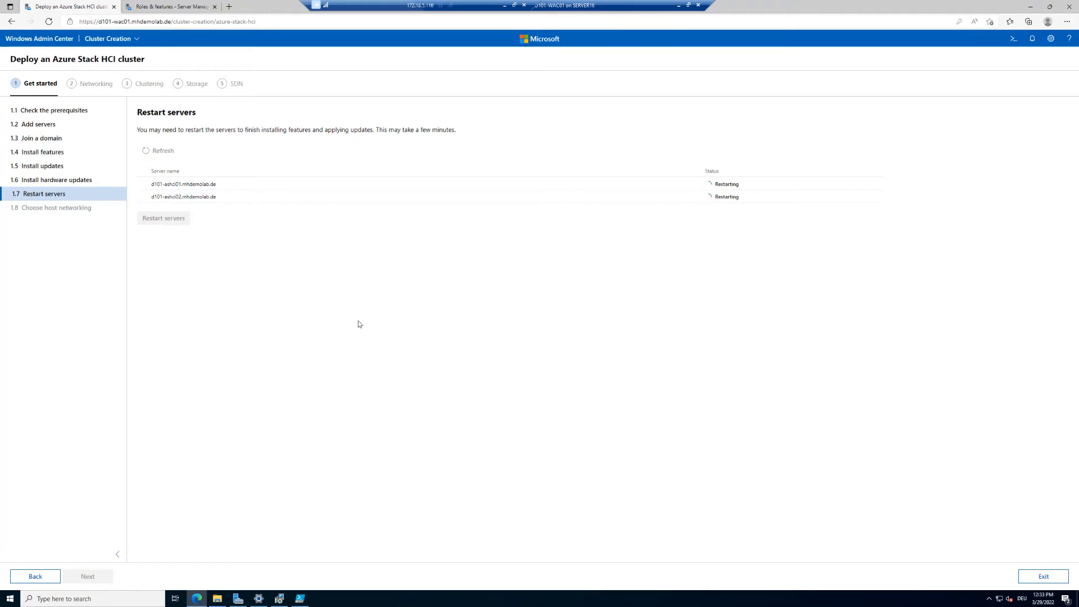
{"action": "left_click", "coordinate": [510, 603]}
{"action": "key", "text": "ctrl+1"}
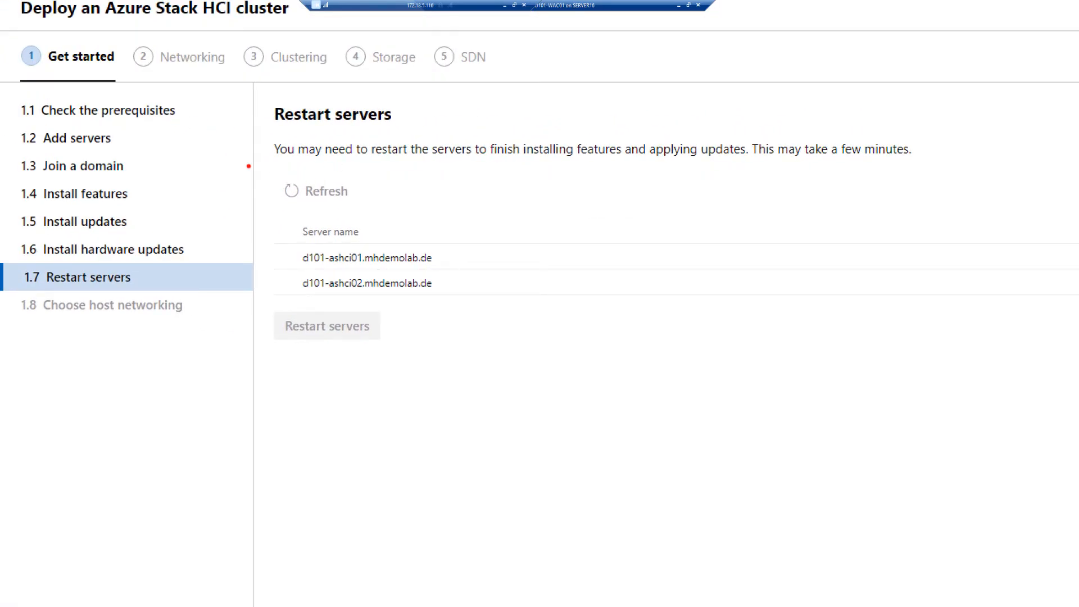
{"action": "mouse_move", "coordinate": [257, 165]}
{"action": "left_mouse_down"}
{"action": "mouse_move", "coordinate": [449, 290]}
{"action": "mouse_move", "coordinate": [531, 309]}
{"action": "left_mouse_up"}
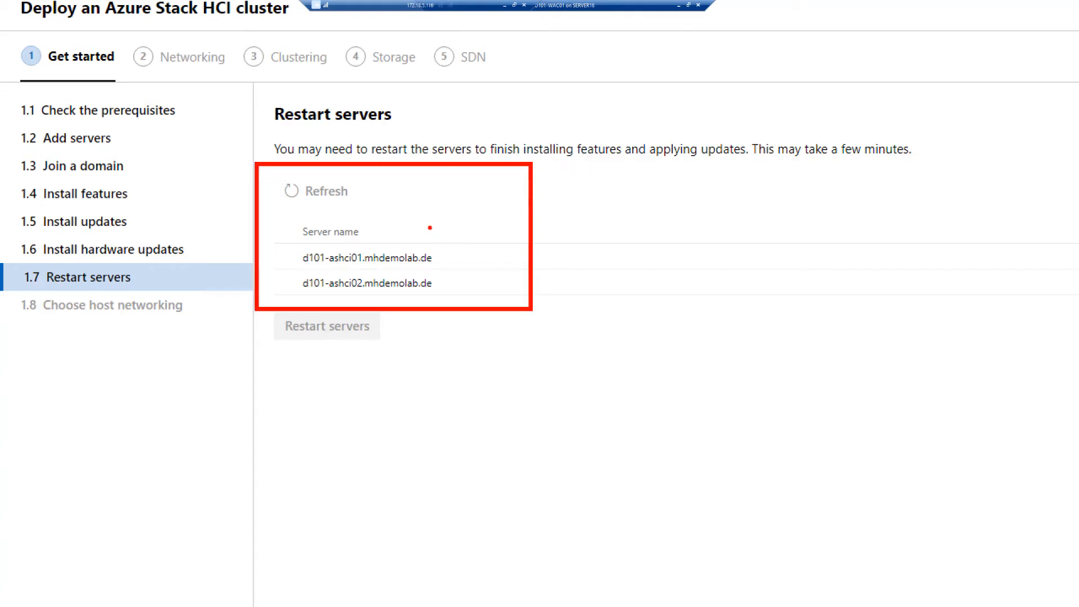
{"action": "left_click_drag", "start_coordinate": [344, 340], "coordinate": [372, 418]}
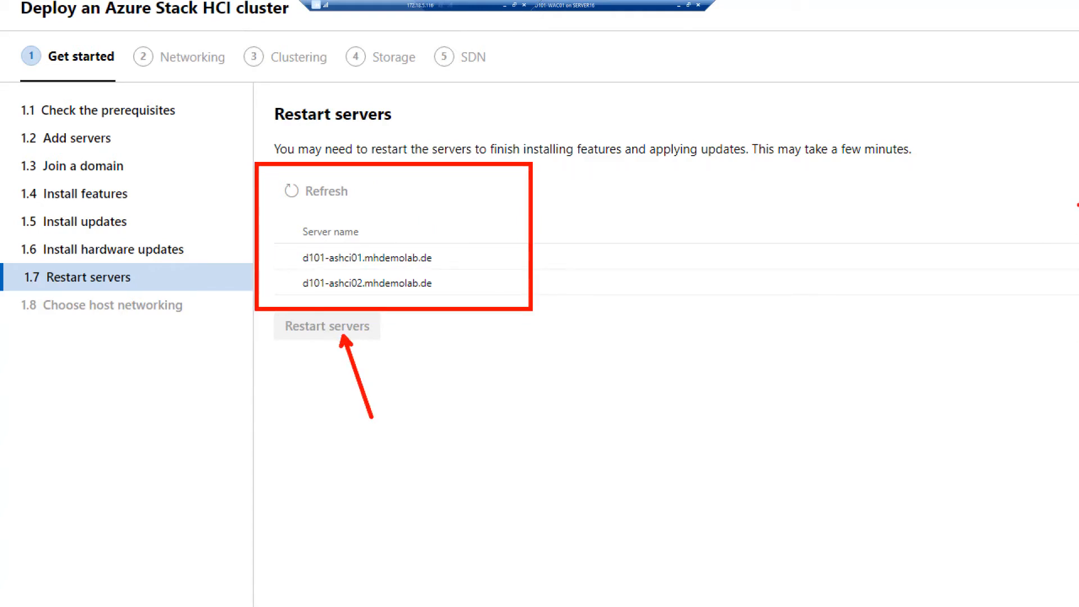
{"action": "mouse_move", "coordinate": [999, 201]}
{"action": "left_mouse_down"}
{"action": "mouse_move", "coordinate": [1059, 324]}
{"action": "mouse_move", "coordinate": [1077, 336]}
{"action": "left_mouse_up"}
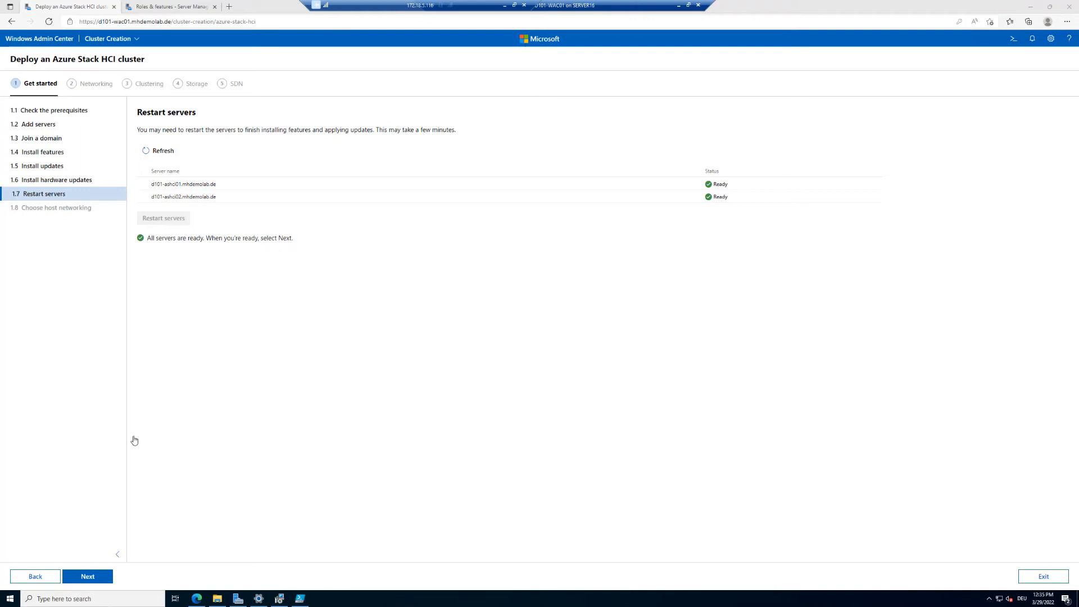
Choose to manually configure host networking instead of using Network ATC, and proceed to the Networking stage.
{"action": "left_click", "coordinate": [96, 582]}
{"action": "left_click", "coordinate": [355, 603]}
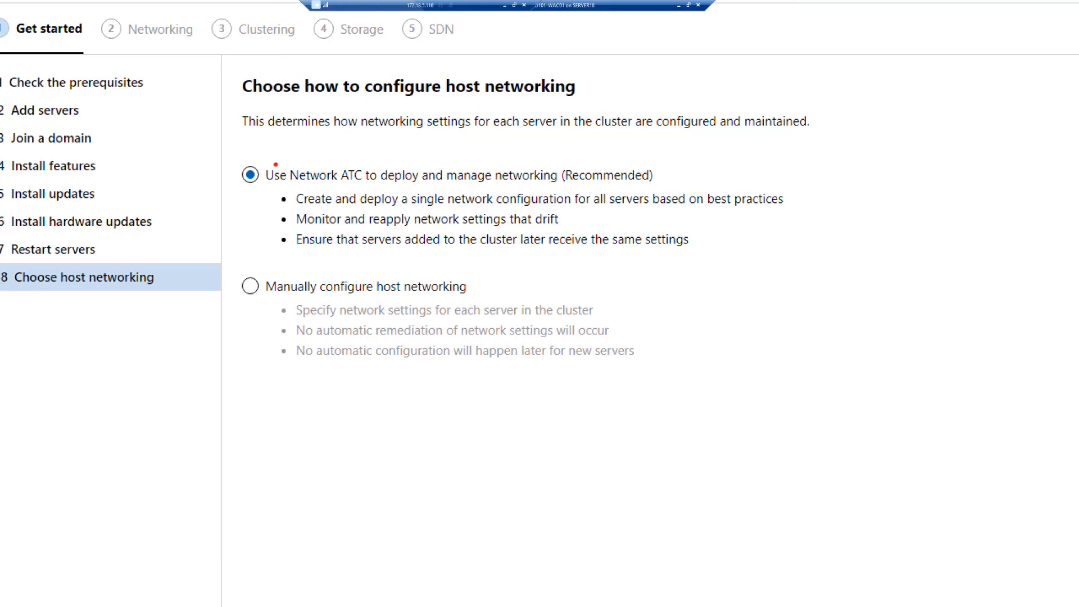
{"action": "mouse_move", "coordinate": [235, 147]}
{"action": "left_mouse_down"}
{"action": "mouse_move", "coordinate": [506, 229]}
{"action": "mouse_move", "coordinate": [699, 265]}
{"action": "mouse_move", "coordinate": [821, 259]}
{"action": "left_mouse_up"}
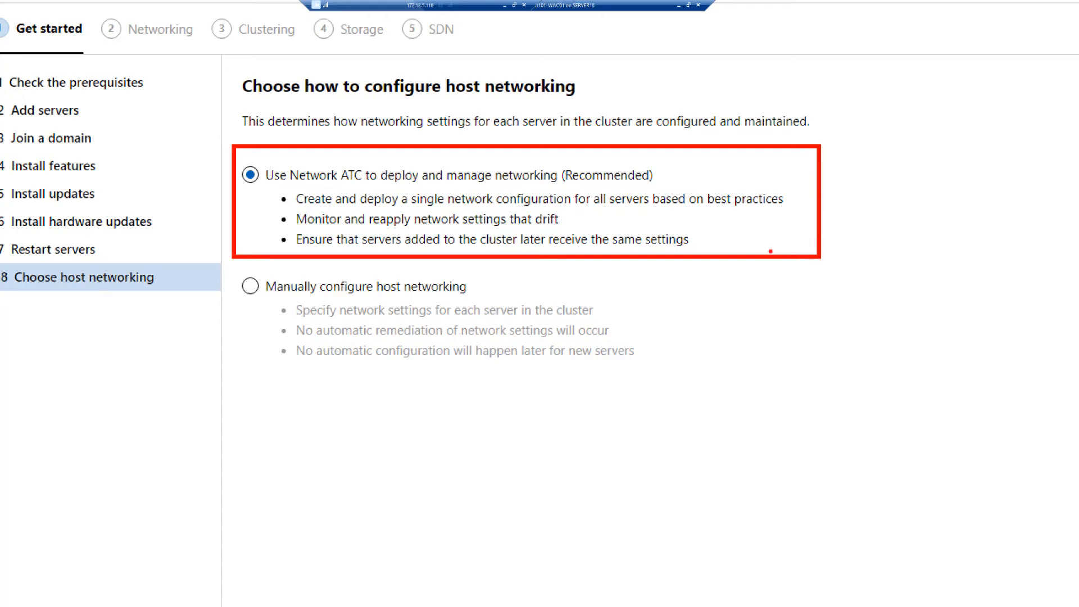
{"action": "left_click_drag", "start_coordinate": [538, 251], "coordinate": [697, 246]}
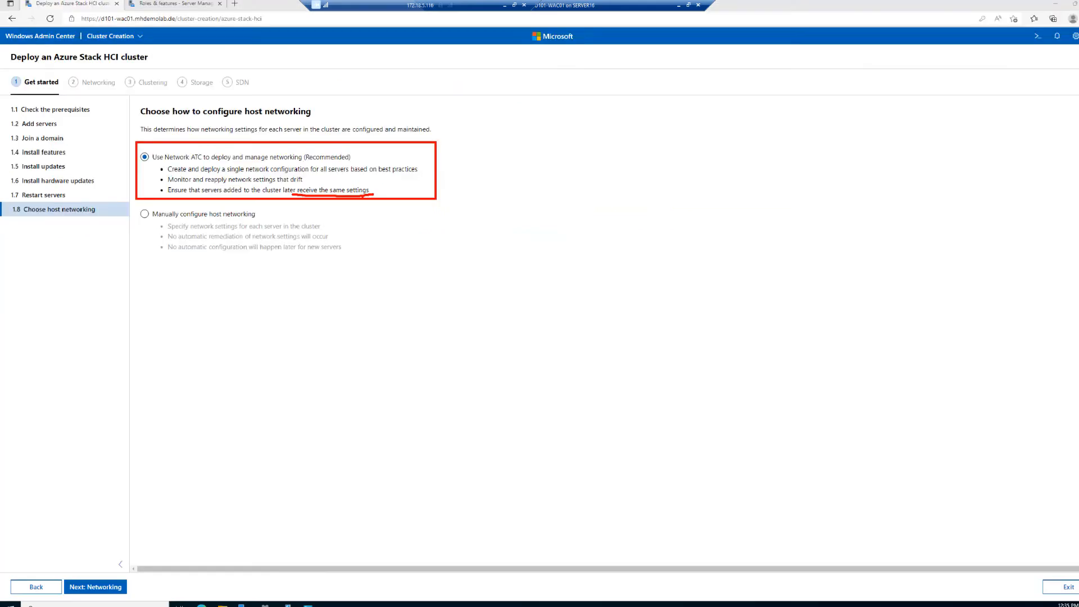
{"action": "left_click", "coordinate": [142, 212]}
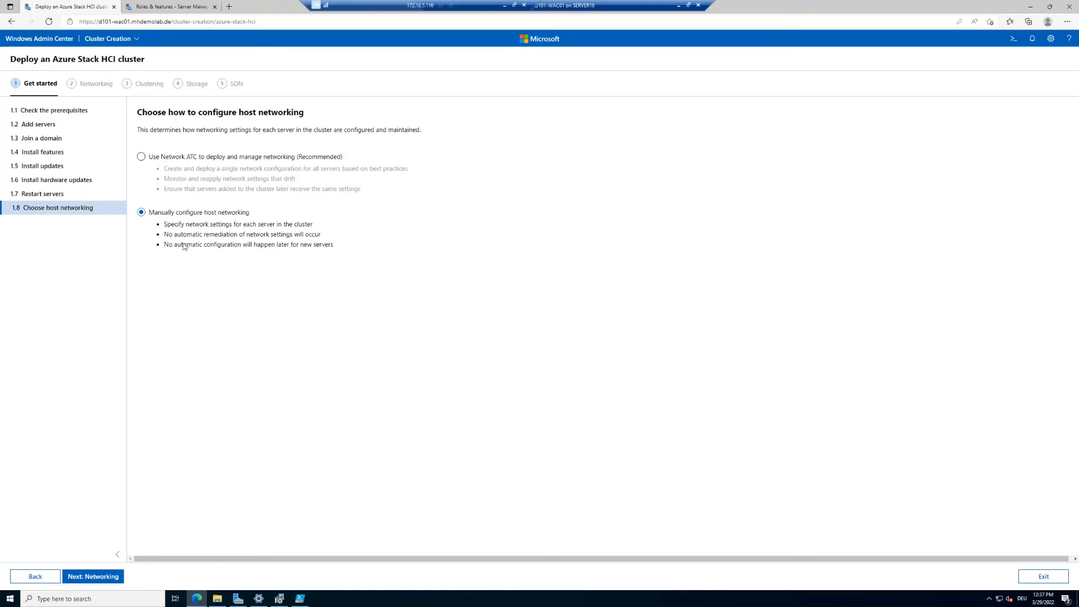
{"action": "left_click_drag", "start_coordinate": [225, 243], "coordinate": [330, 244]}
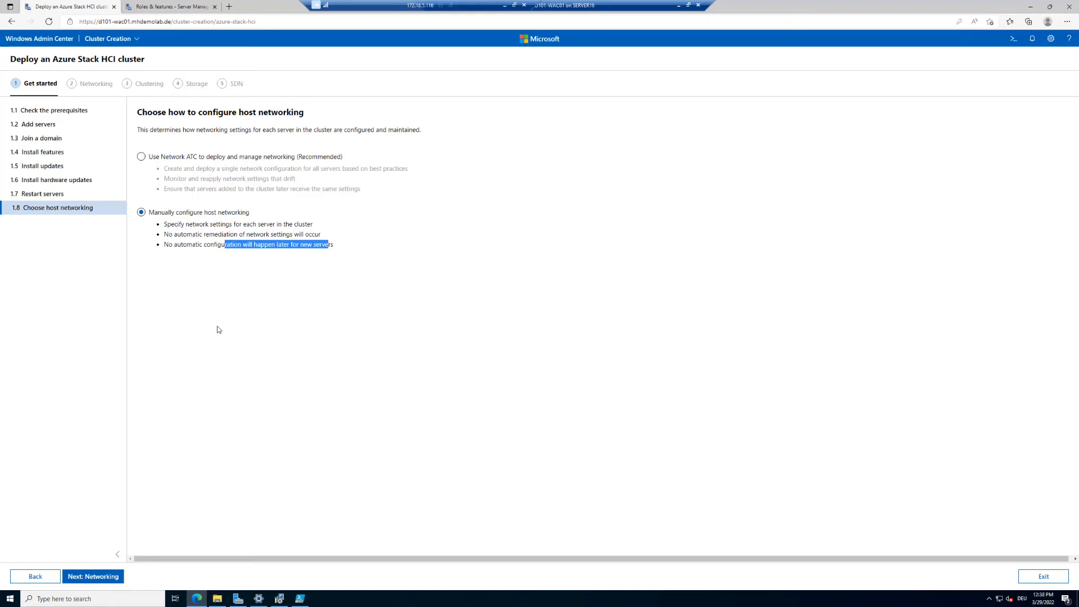
{"action": "left_click", "coordinate": [96, 581]}
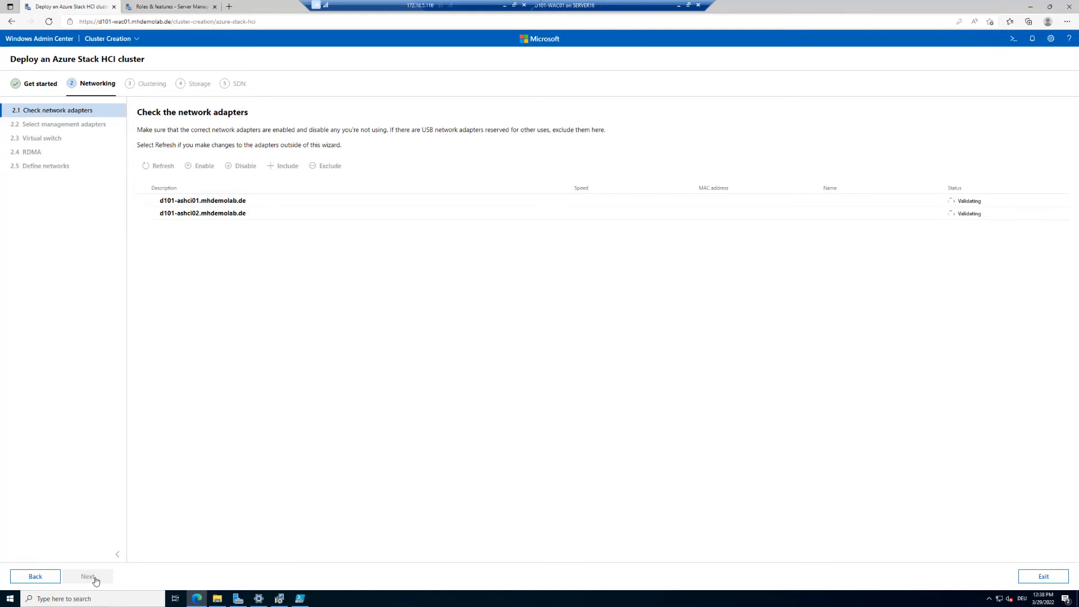
{"action": "left_click", "coordinate": [426, 599]}
{"action": "key", "text": "ctrl+1"}
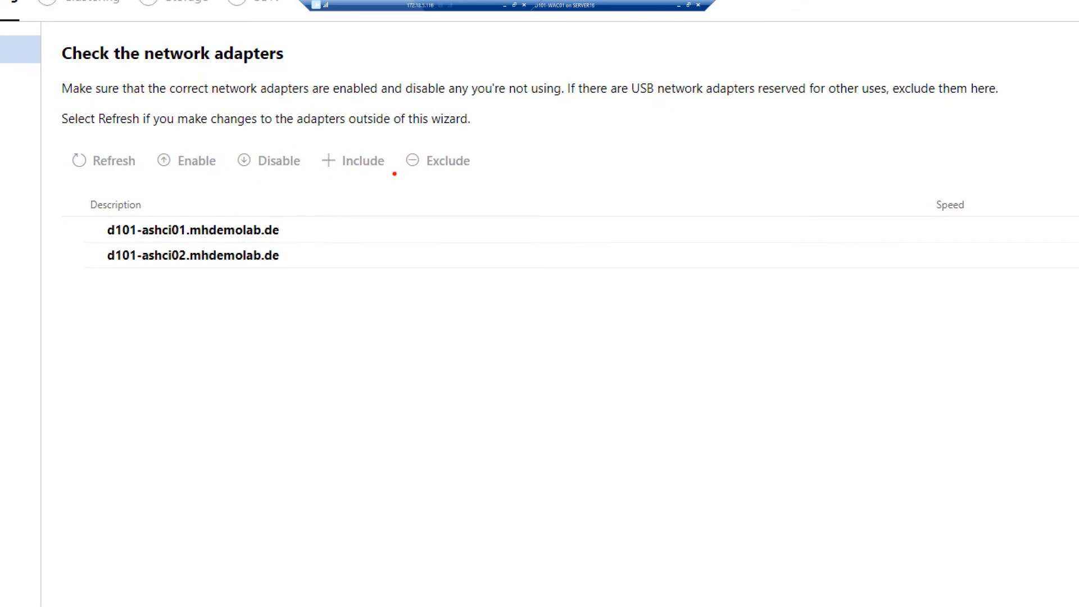
{"action": "left_click_drag", "start_coordinate": [56, 135], "coordinate": [153, 179]}
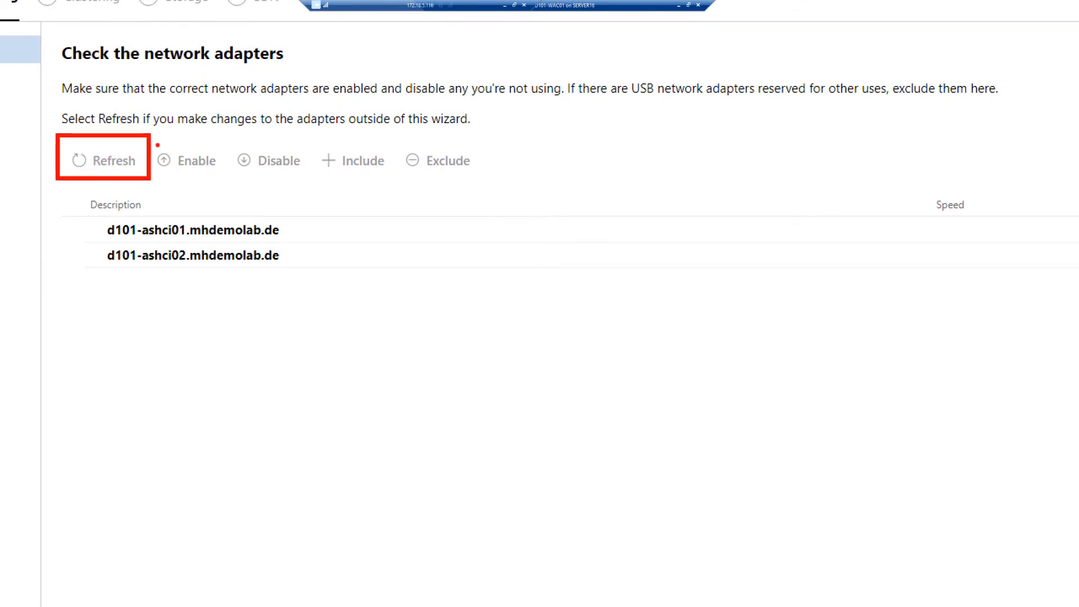
{"action": "mouse_move", "coordinate": [152, 138]}
{"action": "left_mouse_down"}
{"action": "mouse_move", "coordinate": [179, 174]}
{"action": "mouse_move", "coordinate": [310, 177]}
{"action": "left_mouse_up"}
{"action": "mouse_move", "coordinate": [314, 141]}
{"action": "left_mouse_down"}
{"action": "mouse_move", "coordinate": [400, 168]}
{"action": "mouse_move", "coordinate": [504, 180]}
{"action": "left_mouse_up"}
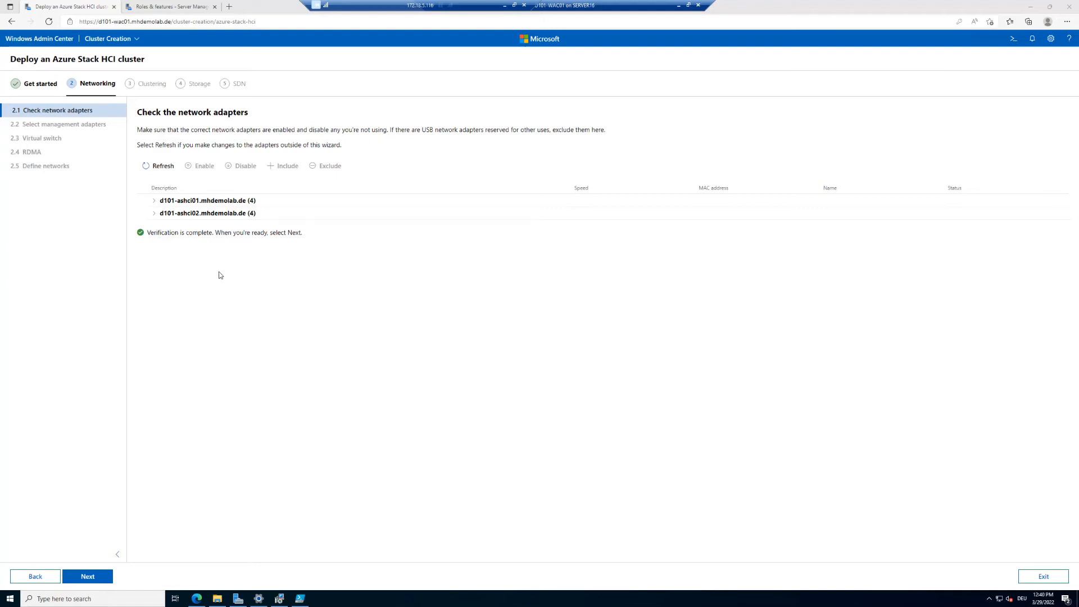
Review the network adapters of d101-ashci01 and d101-ashci02, and continue to the management adapter selection.
{"action": "left_click", "coordinate": [154, 201]}
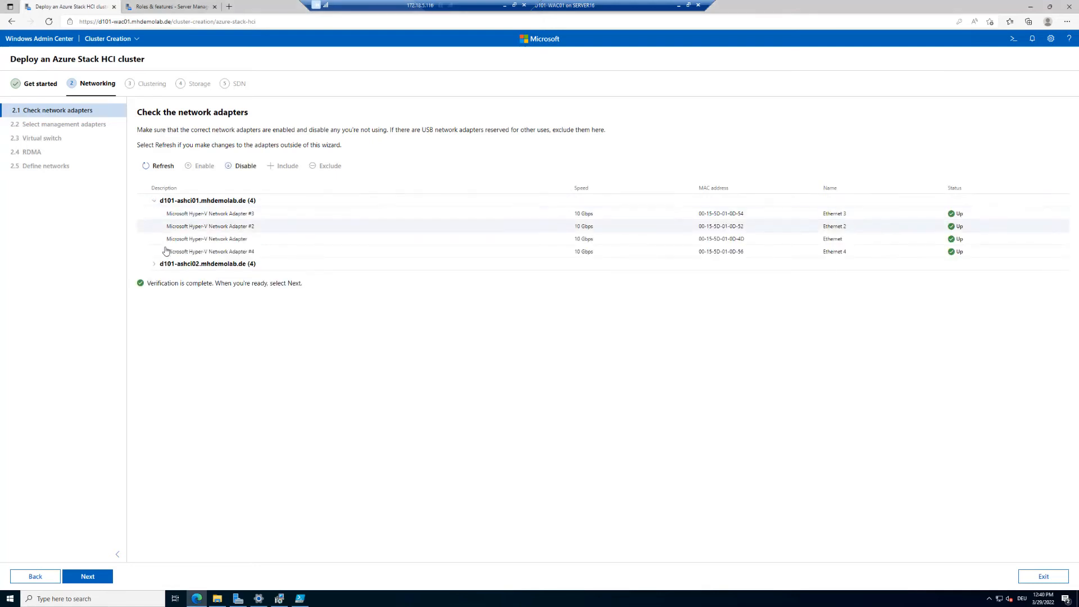
{"action": "left_click", "coordinate": [155, 266]}
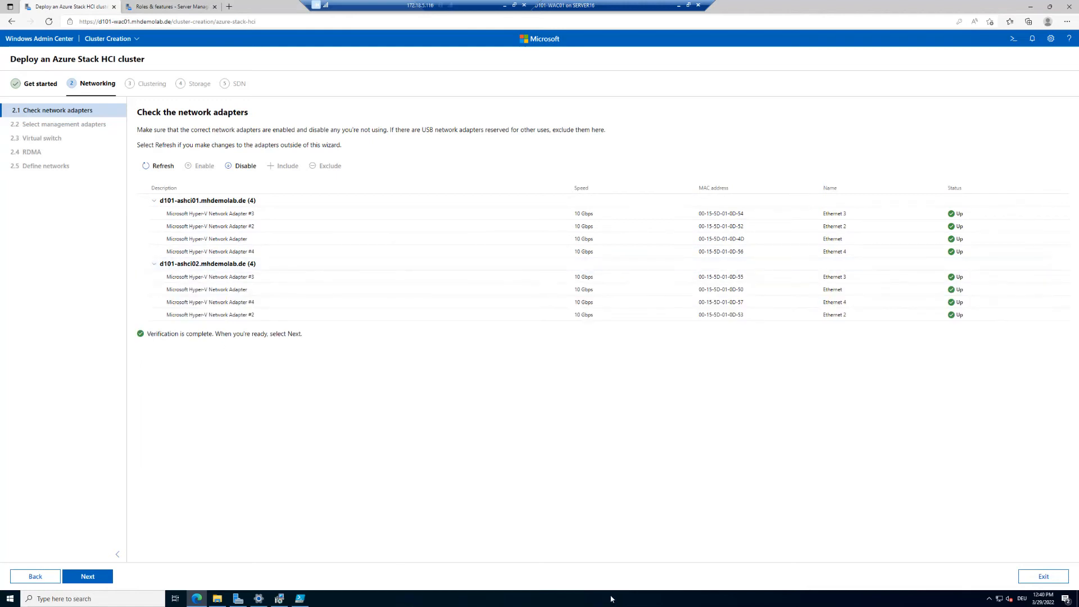
{"action": "left_click", "coordinate": [642, 606]}
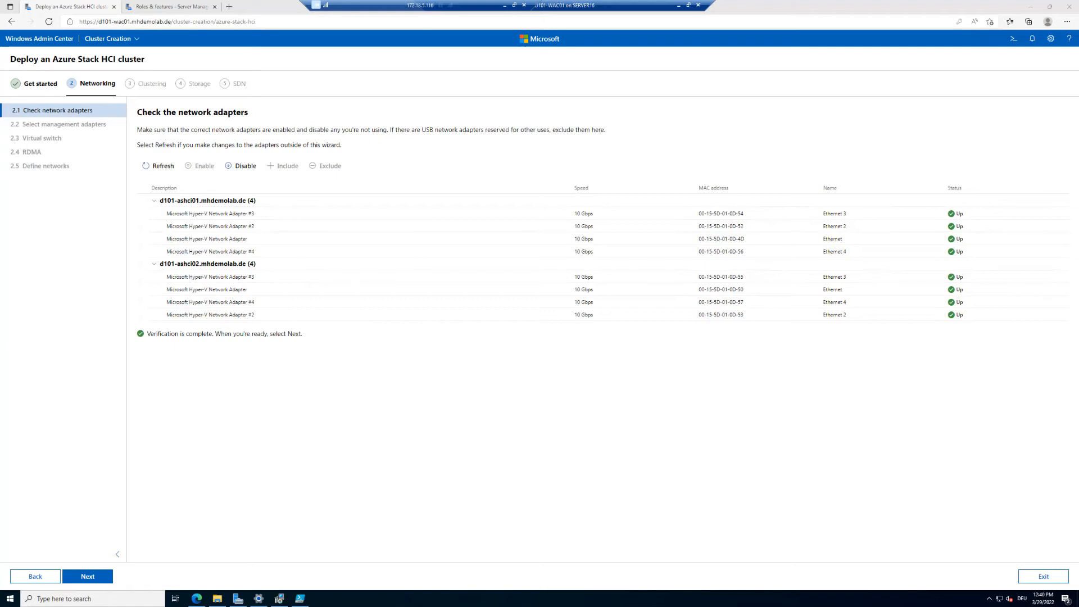
{"action": "left_click", "coordinate": [93, 577]}
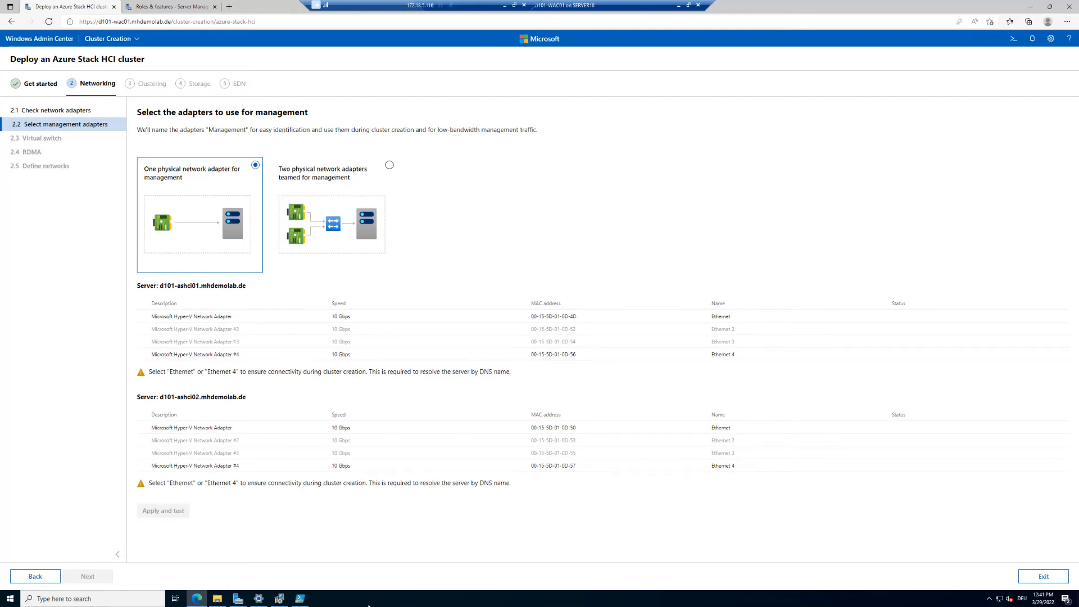
Assign the first Hyper-V network adapter on d101-ashci01 and d101-ashci02 to management, apply and test it, and continue to the virtual switch stage.
{"action": "left_click", "coordinate": [368, 606]}
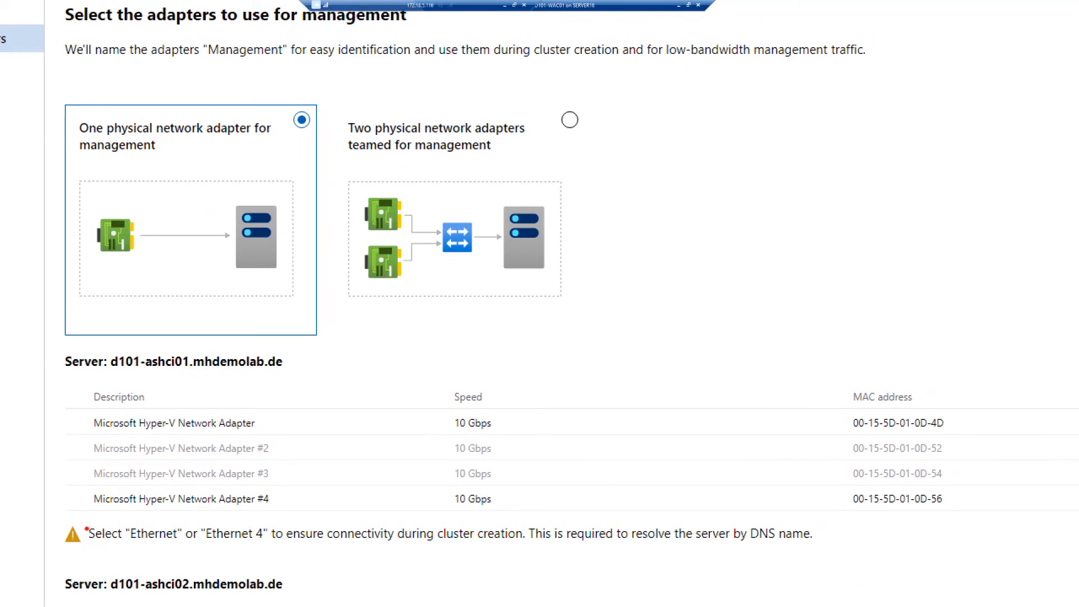
{"action": "mouse_move", "coordinate": [51, 516]}
{"action": "left_mouse_down"}
{"action": "mouse_move", "coordinate": [138, 547]}
{"action": "mouse_move", "coordinate": [292, 554]}
{"action": "mouse_move", "coordinate": [848, 550]}
{"action": "left_mouse_up"}
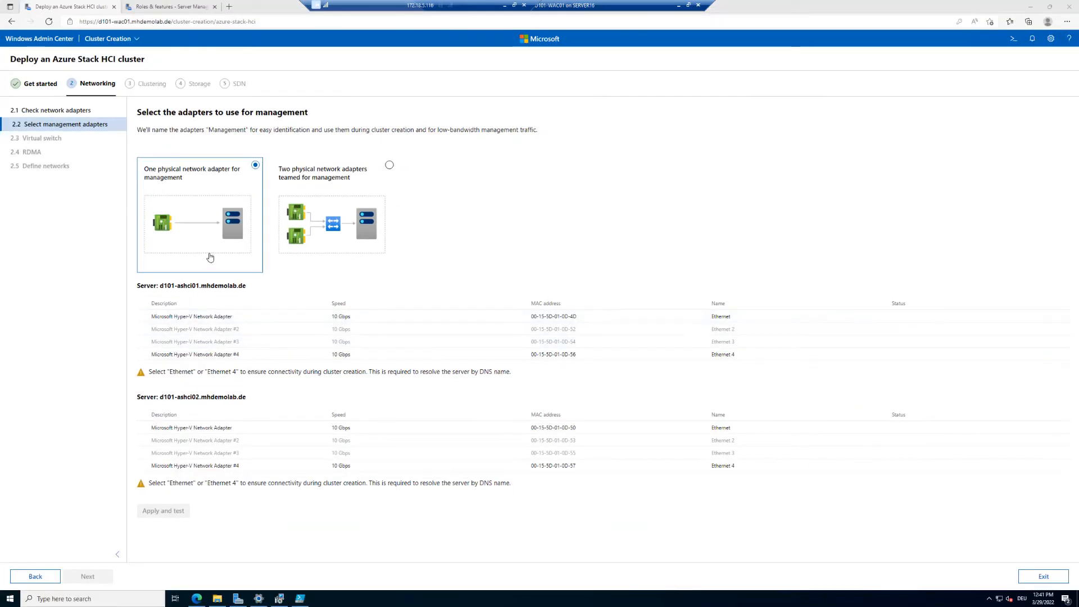
{"action": "left_click", "coordinate": [142, 317]}
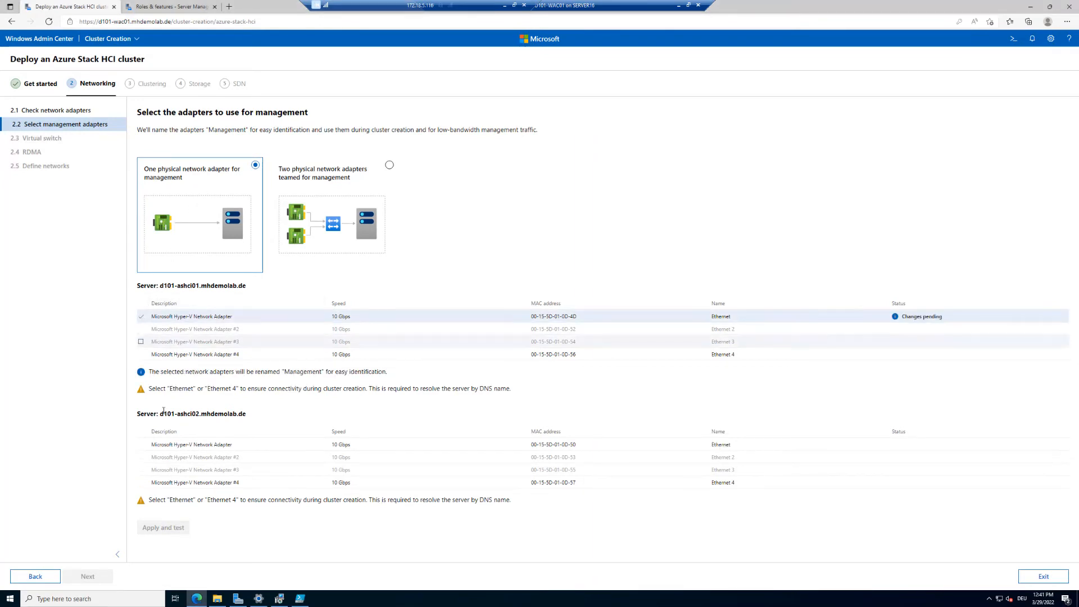
{"action": "left_click", "coordinate": [140, 446]}
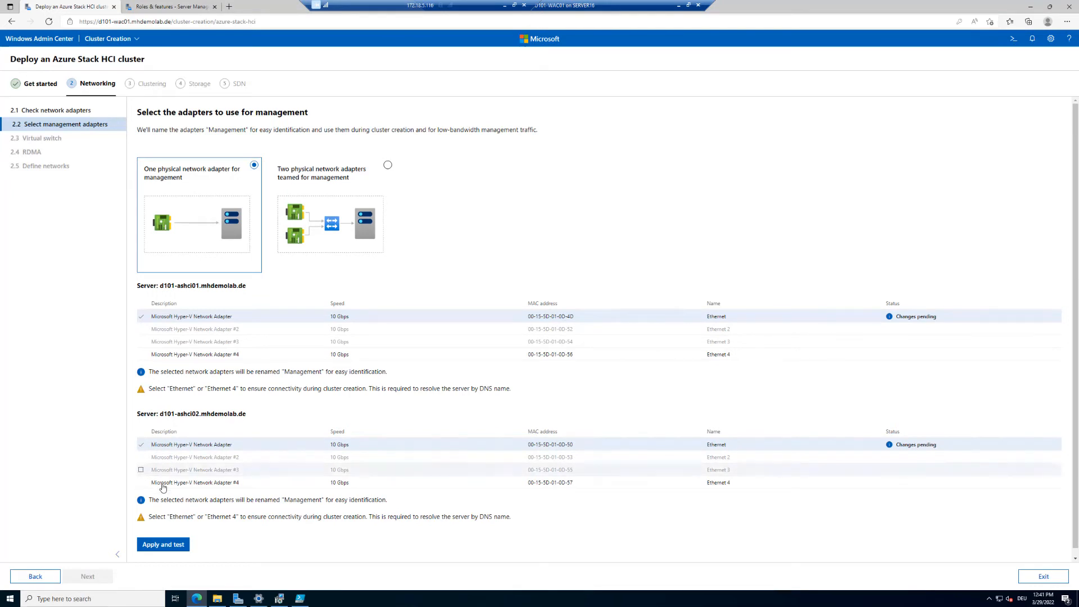
{"action": "left_click_drag", "start_coordinate": [152, 371], "coordinate": [390, 372]}
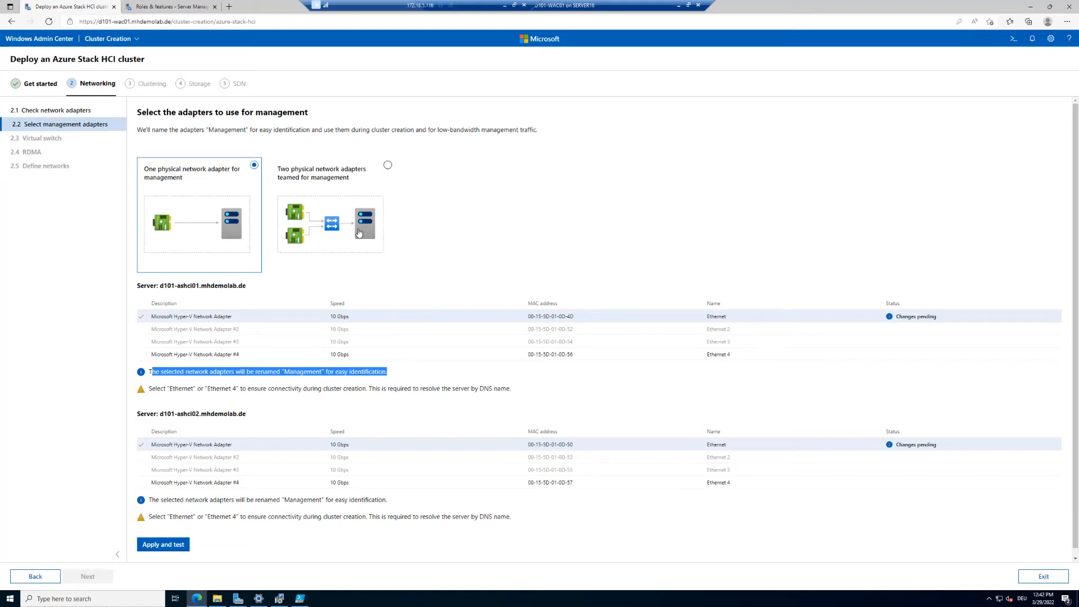
{"action": "left_click", "coordinate": [176, 548]}
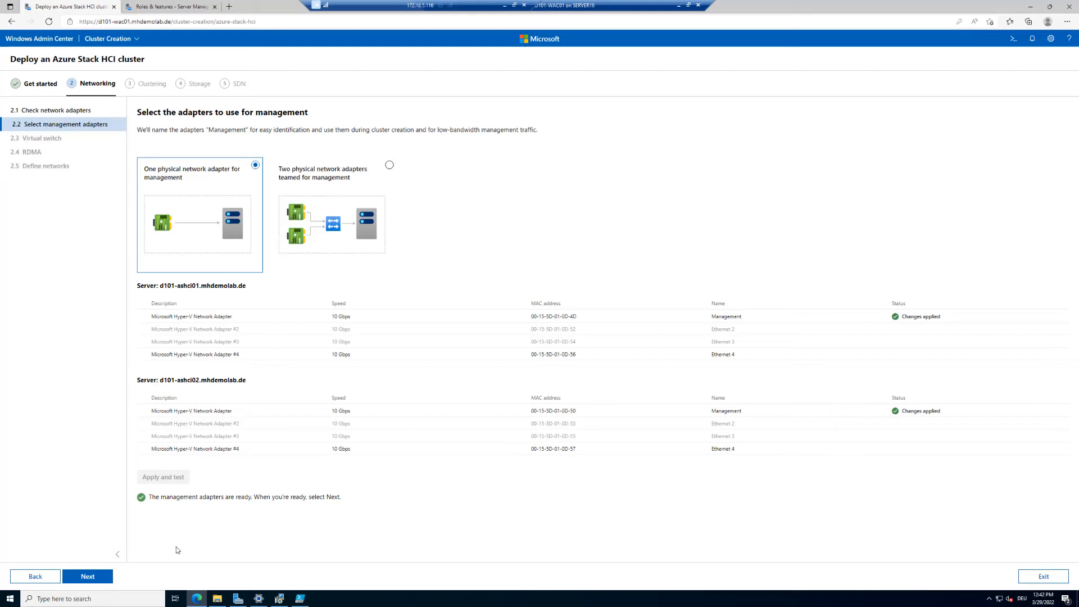
{"action": "left_click", "coordinate": [83, 578]}
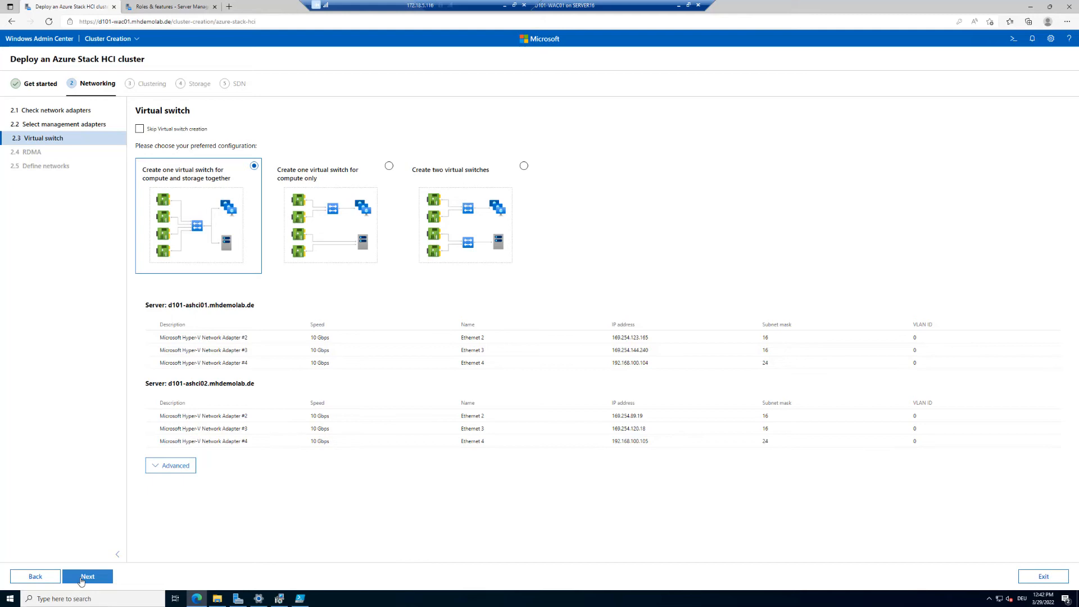
Examine the diagram of the single virtual switch for compute and storage together, following its connections to the virtual machines and the host.
{"action": "left_click", "coordinate": [381, 605]}
{"action": "key", "text": "ctrl+1"}
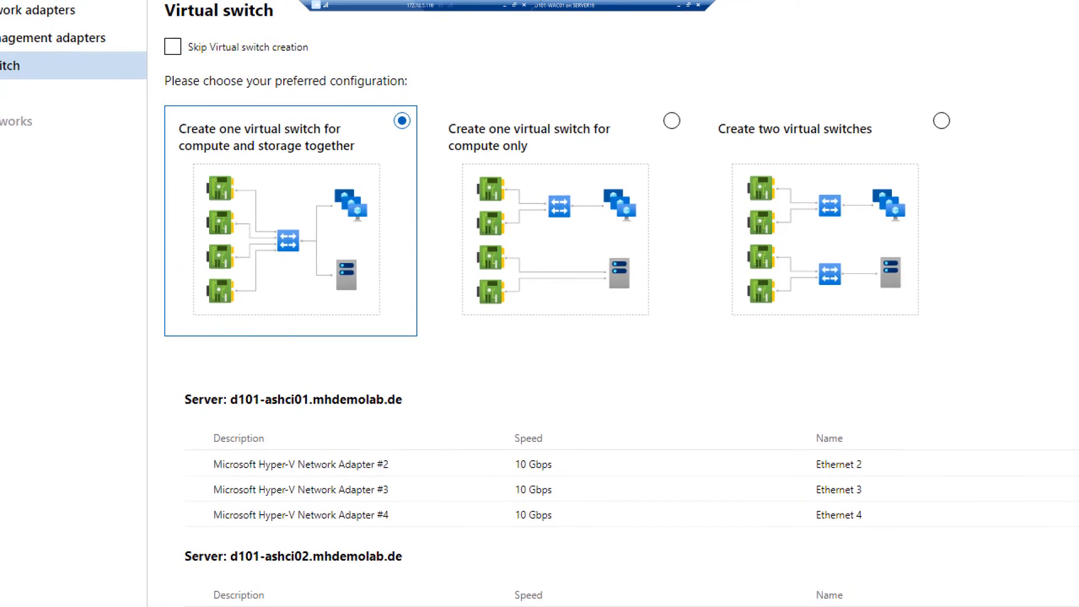
{"action": "left_click_drag", "start_coordinate": [155, 92], "coordinate": [422, 340]}
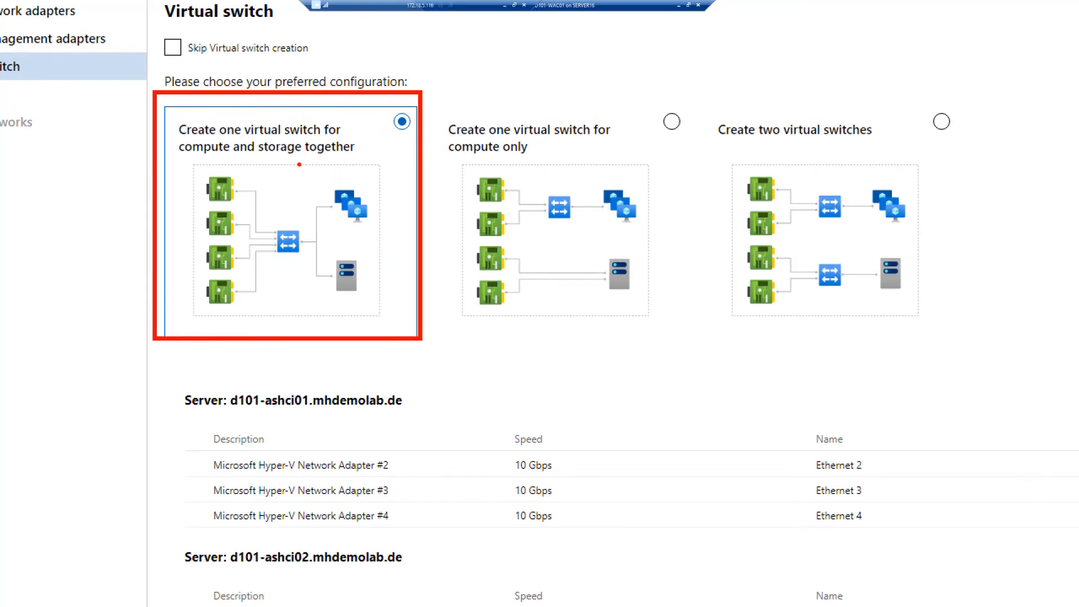
{"action": "mouse_move", "coordinate": [296, 164]}
{"action": "left_mouse_down"}
{"action": "mouse_move", "coordinate": [340, 215]}
{"action": "mouse_move", "coordinate": [383, 233]}
{"action": "mouse_move", "coordinate": [301, 241]}
{"action": "left_mouse_up"}
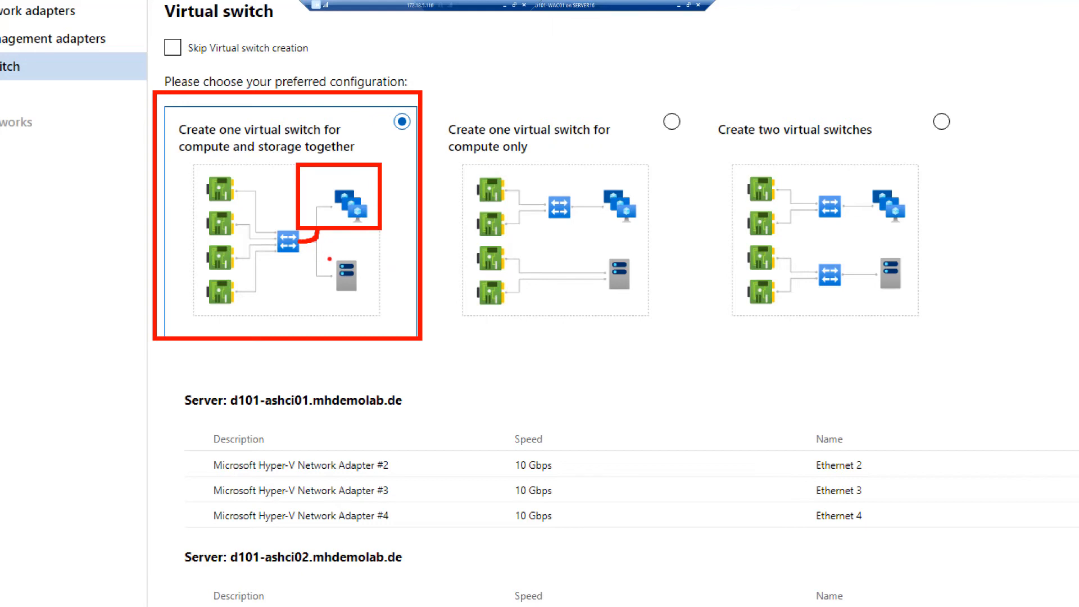
{"action": "left_click_drag", "start_coordinate": [329, 258], "coordinate": [376, 298]}
{"action": "mouse_move", "coordinate": [322, 277]}
{"action": "left_mouse_down"}
{"action": "mouse_move", "coordinate": [309, 274]}
{"action": "mouse_move", "coordinate": [315, 249]}
{"action": "left_mouse_up"}
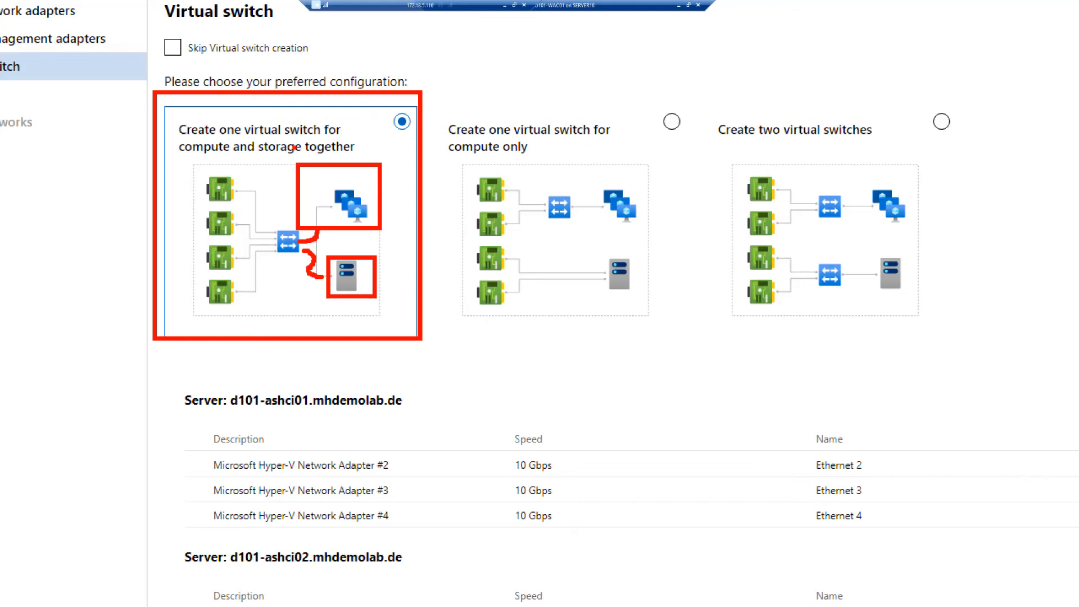
{"action": "mouse_move", "coordinate": [298, 229]}
{"action": "left_mouse_down"}
{"action": "mouse_move", "coordinate": [271, 230]}
{"action": "mouse_move", "coordinate": [275, 260]}
{"action": "mouse_move", "coordinate": [299, 268]}
{"action": "mouse_move", "coordinate": [311, 231]}
{"action": "left_mouse_up"}
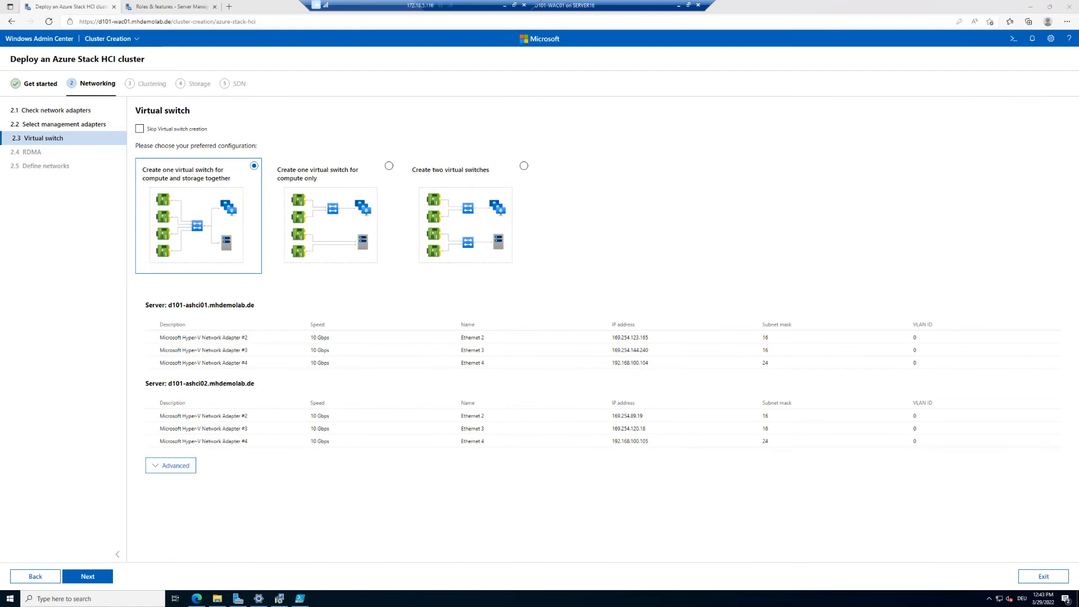
Compare the adapter layouts of the compute-only, combined compute and storage, and two-virtual-switch configurations.
{"action": "left_click", "coordinate": [389, 167]}
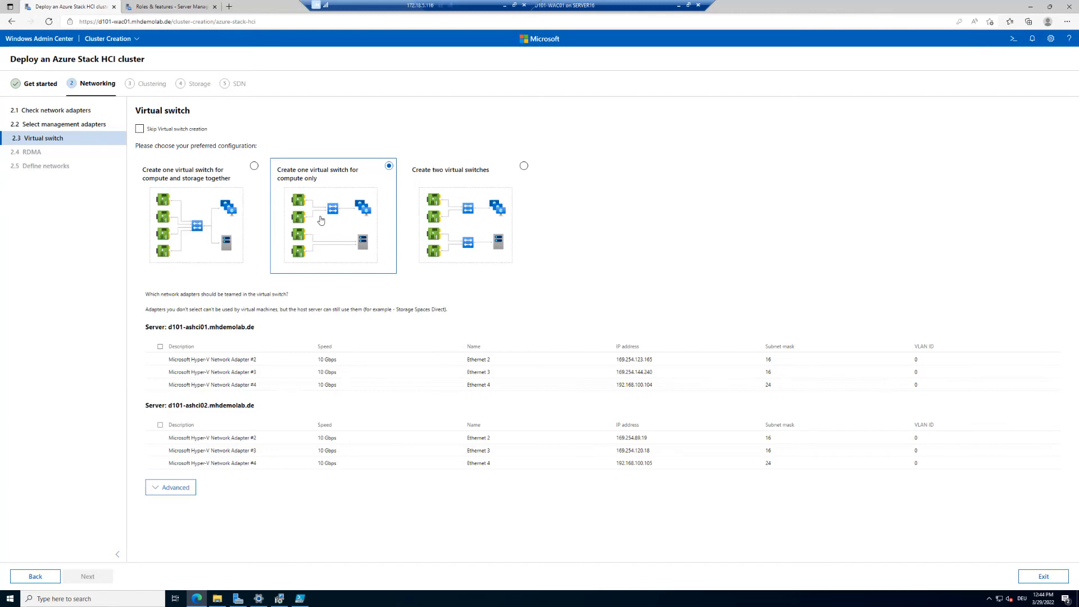
{"action": "left_click", "coordinate": [426, 600]}
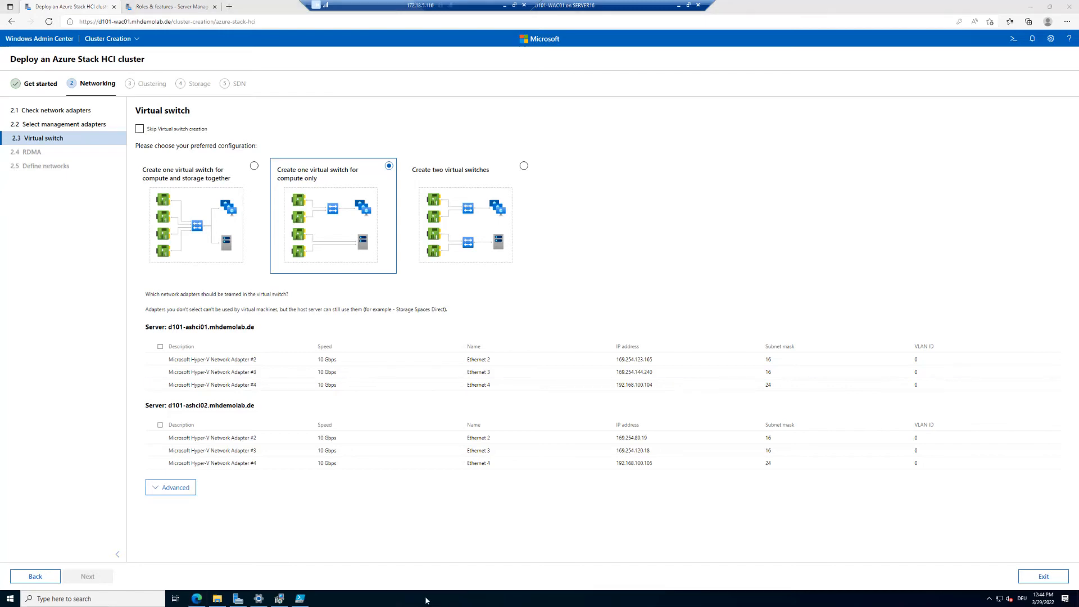
{"action": "key", "text": "ctrl+1"}
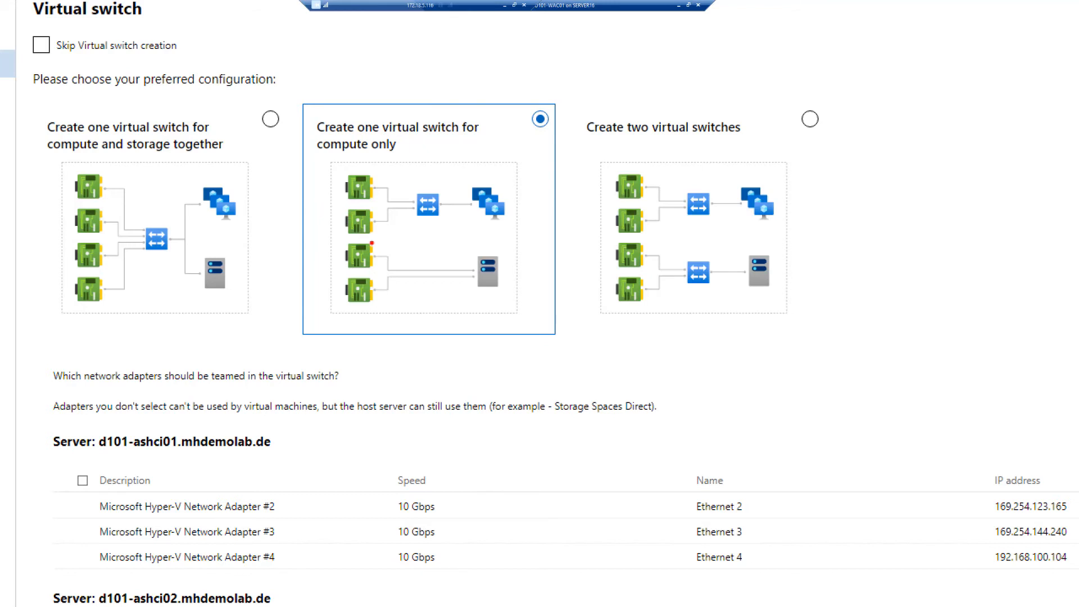
{"action": "mouse_move", "coordinate": [373, 241]}
{"action": "left_mouse_down"}
{"action": "mouse_move", "coordinate": [347, 238]}
{"action": "mouse_move", "coordinate": [319, 262]}
{"action": "mouse_move", "coordinate": [329, 305]}
{"action": "mouse_move", "coordinate": [358, 316]}
{"action": "mouse_move", "coordinate": [396, 293]}
{"action": "mouse_move", "coordinate": [395, 254]}
{"action": "mouse_move", "coordinate": [373, 239]}
{"action": "left_mouse_up"}
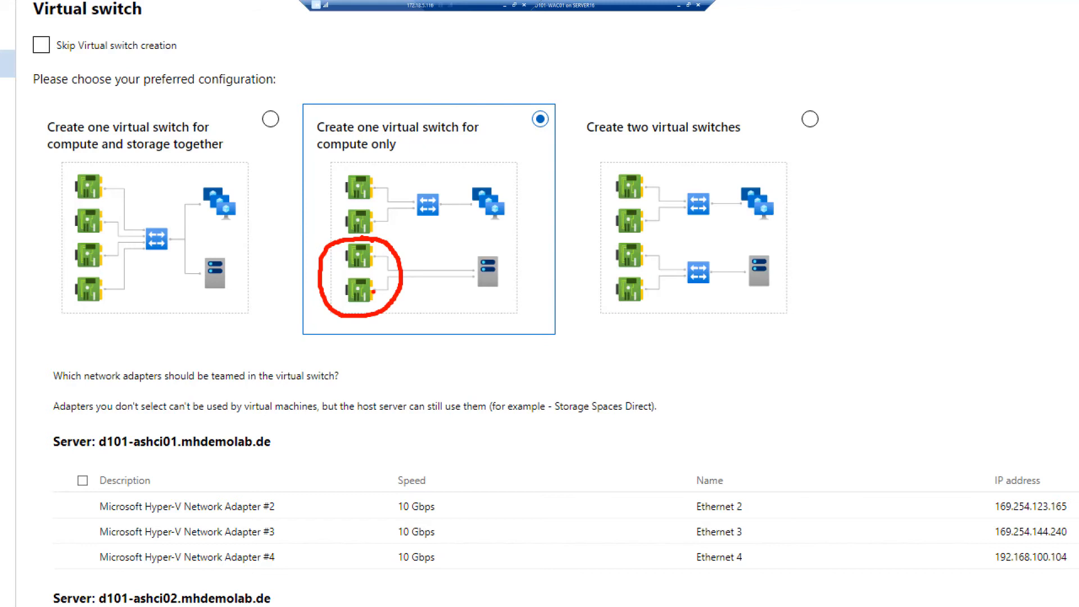
{"action": "left_click_drag", "start_coordinate": [172, 229], "coordinate": [143, 217]}
{"action": "mouse_move", "coordinate": [137, 229]}
{"action": "left_mouse_down"}
{"action": "mouse_move", "coordinate": [138, 251]}
{"action": "mouse_move", "coordinate": [157, 262]}
{"action": "mouse_move", "coordinate": [172, 242]}
{"action": "mouse_move", "coordinate": [169, 217]}
{"action": "mouse_move", "coordinate": [111, 183]}
{"action": "mouse_move", "coordinate": [102, 163]}
{"action": "mouse_move", "coordinate": [62, 164]}
{"action": "mouse_move", "coordinate": [54, 245]}
{"action": "mouse_move", "coordinate": [73, 309]}
{"action": "mouse_move", "coordinate": [103, 313]}
{"action": "mouse_move", "coordinate": [120, 276]}
{"action": "mouse_move", "coordinate": [110, 209]}
{"action": "left_mouse_up"}
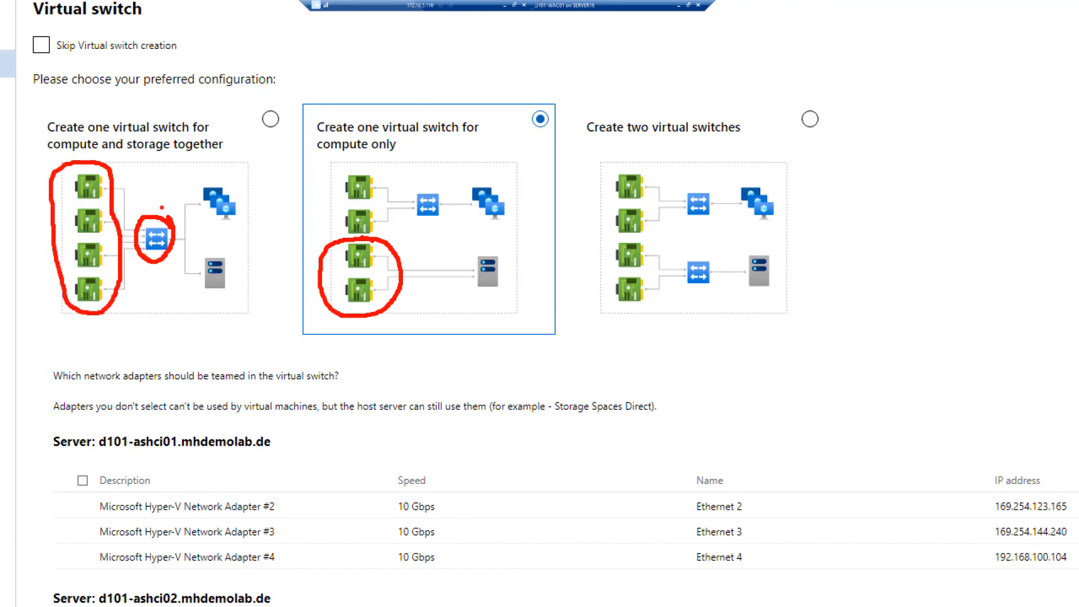
{"action": "mouse_move", "coordinate": [237, 252]}
{"action": "left_mouse_down"}
{"action": "mouse_move", "coordinate": [206, 244]}
{"action": "mouse_move", "coordinate": [188, 271]}
{"action": "mouse_move", "coordinate": [209, 302]}
{"action": "mouse_move", "coordinate": [240, 265]}
{"action": "mouse_move", "coordinate": [226, 240]}
{"action": "left_mouse_up"}
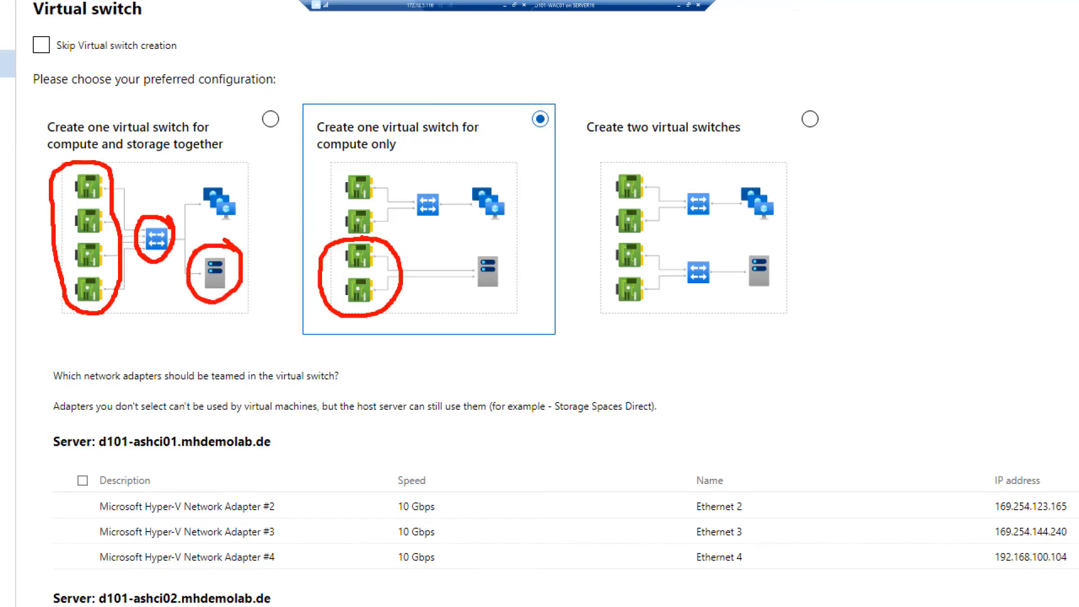
{"action": "left_click_drag", "start_coordinate": [402, 271], "coordinate": [428, 275]}
{"action": "mouse_move", "coordinate": [431, 298]}
{"action": "left_mouse_down"}
{"action": "mouse_move", "coordinate": [432, 326]}
{"action": "mouse_move", "coordinate": [432, 290]}
{"action": "left_mouse_up"}
{"action": "left_click_drag", "start_coordinate": [432, 290], "coordinate": [443, 303]}
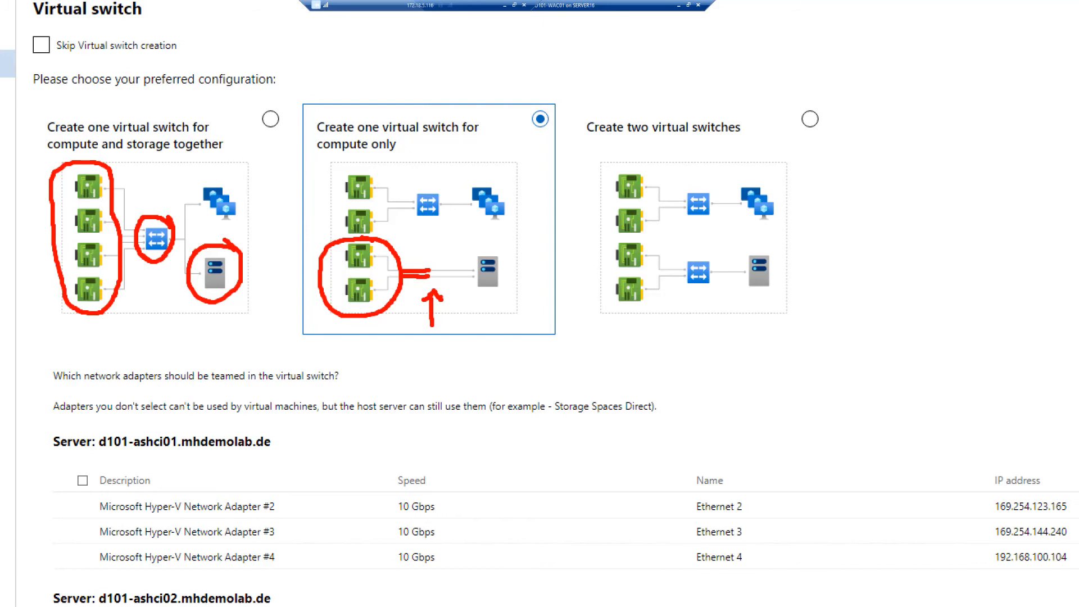
{"action": "key", "text": "Escape"}
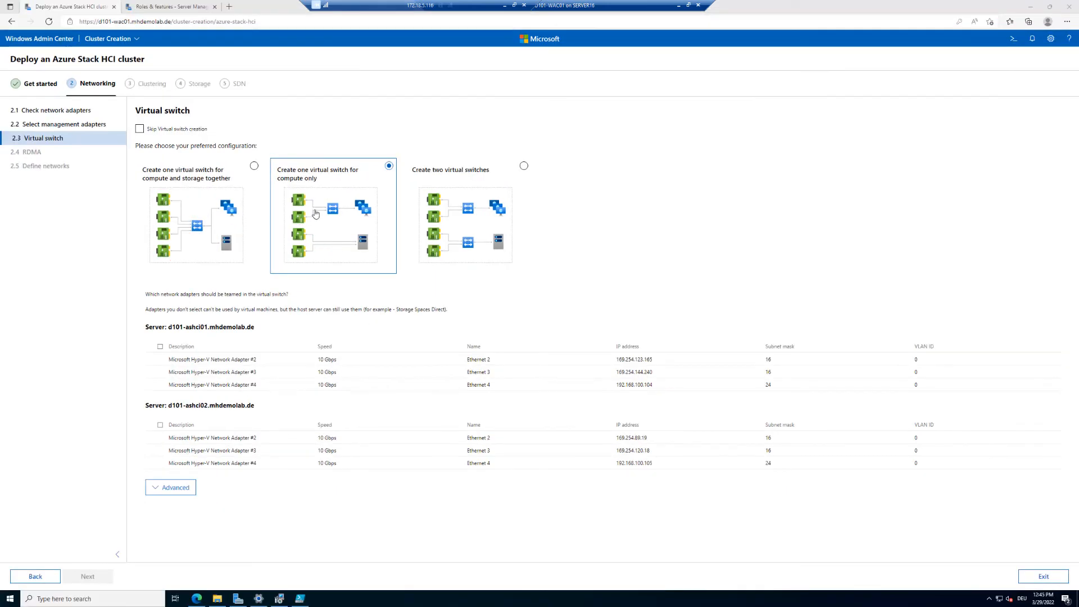
{"action": "left_click", "coordinate": [253, 166]}
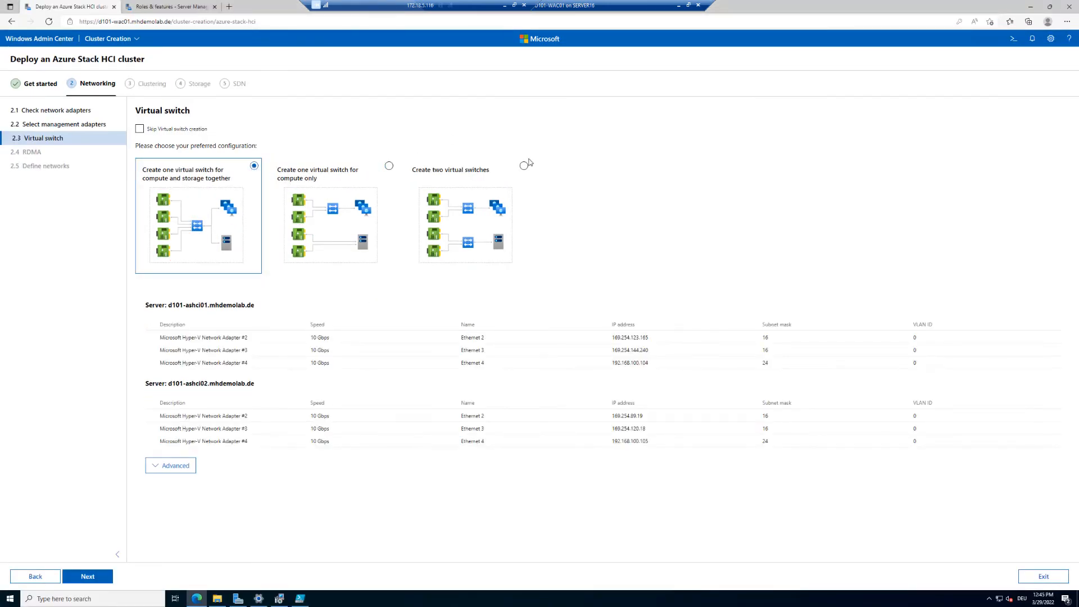
{"action": "left_click", "coordinate": [524, 166]}
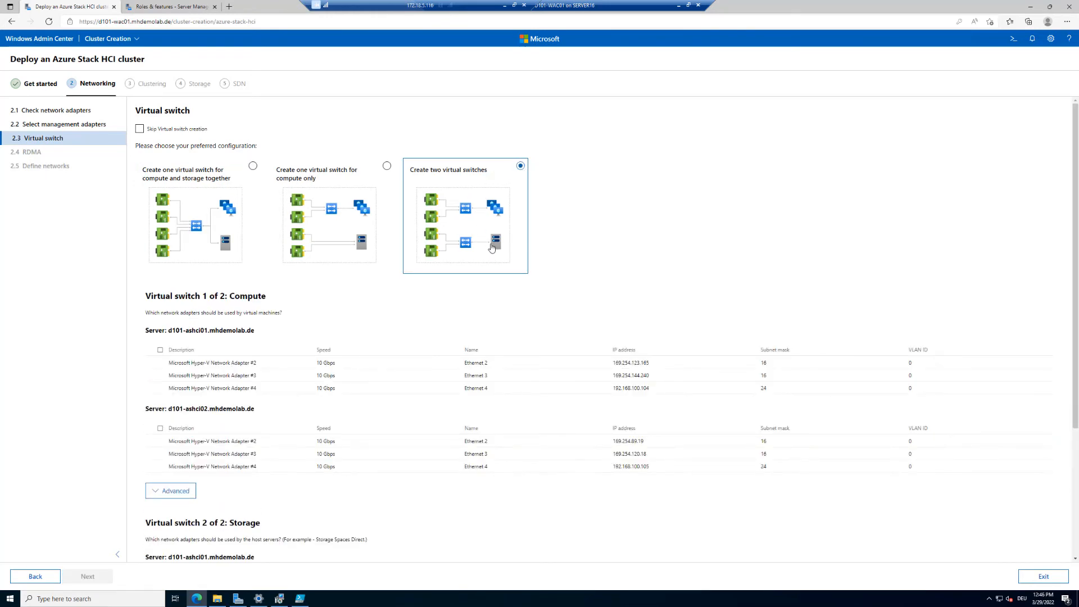
Choose one virtual switch for compute only with Ethernet 4 on both servers, review its advanced settings, and continue to RDMA.
{"action": "left_click", "coordinate": [388, 167]}
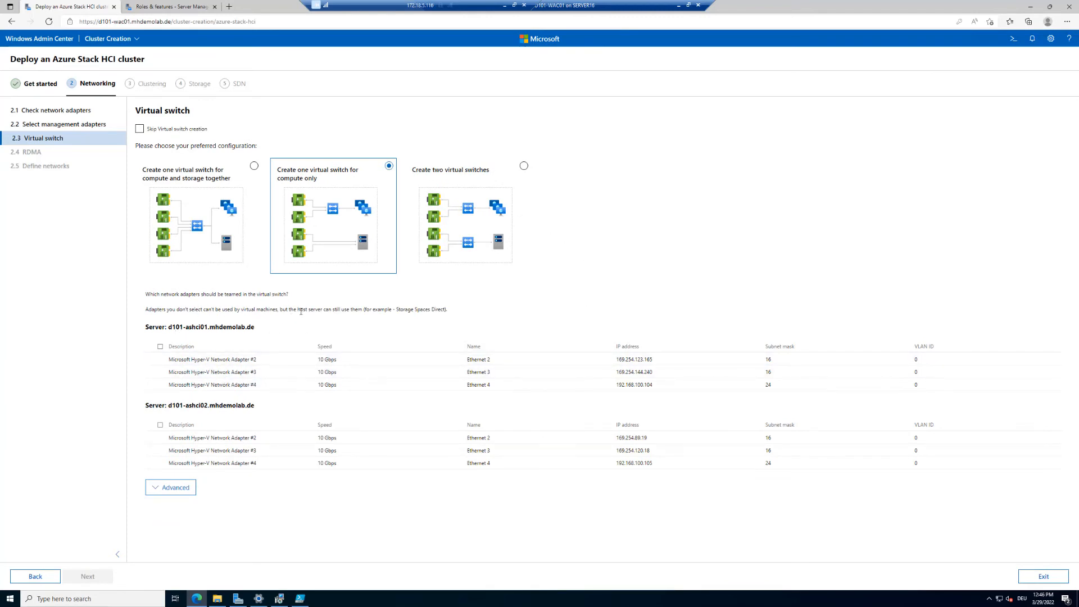
{"action": "left_click", "coordinate": [161, 384]}
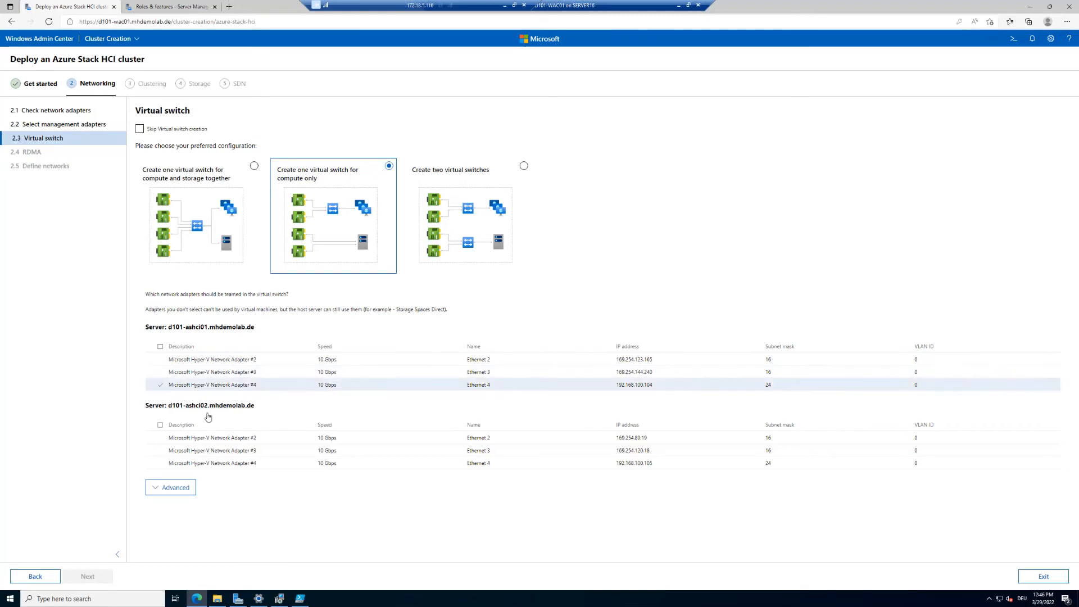
{"action": "left_click", "coordinate": [160, 464]}
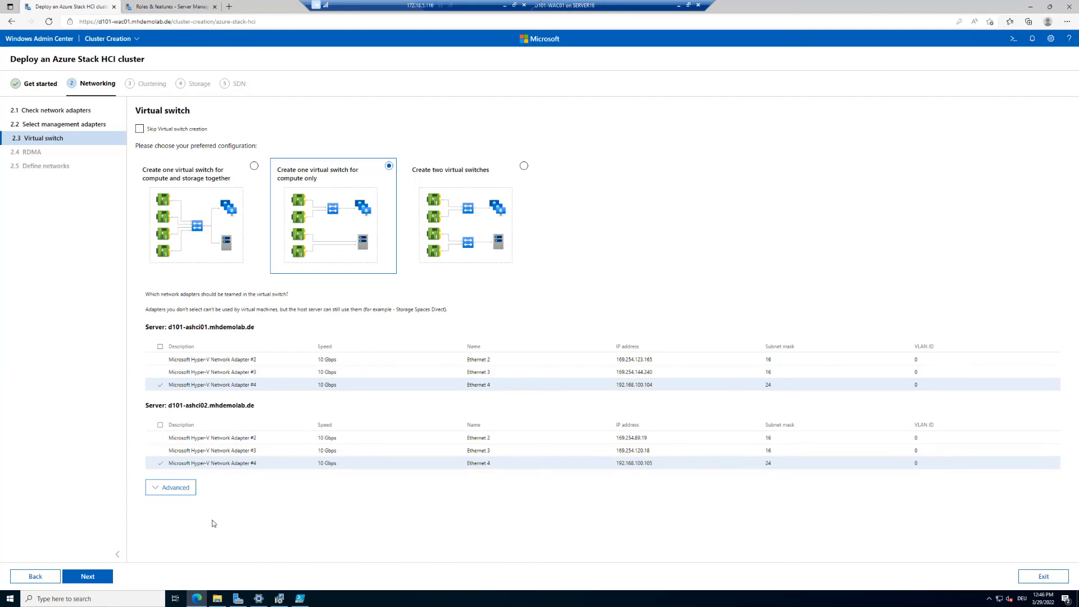
{"action": "left_click", "coordinate": [170, 488]}
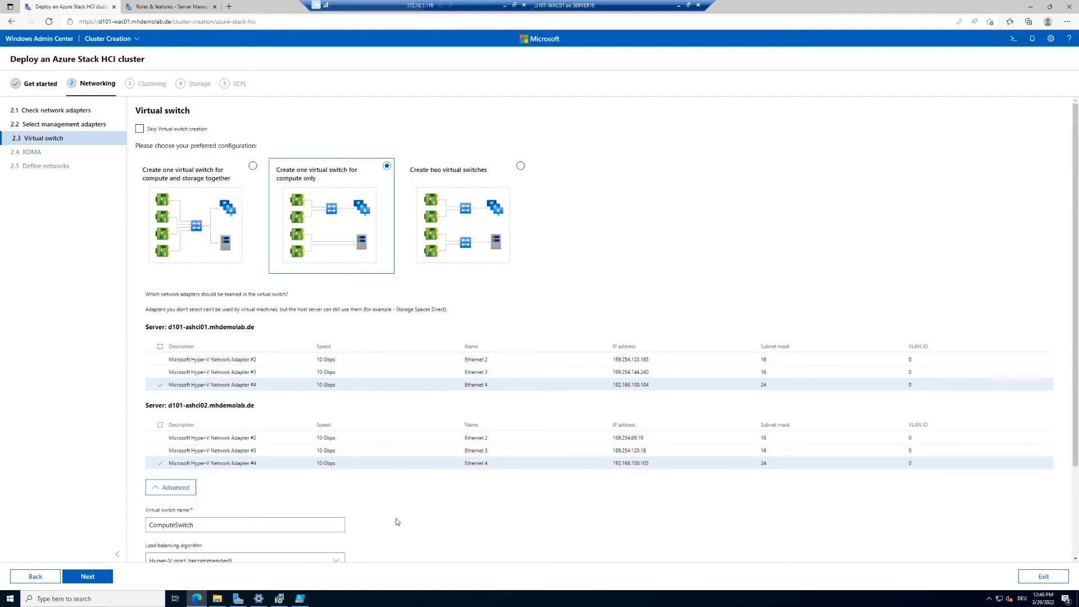
{"action": "scroll", "coordinate": [396, 522], "scroll_direction": "down", "scroll_amount": 2}
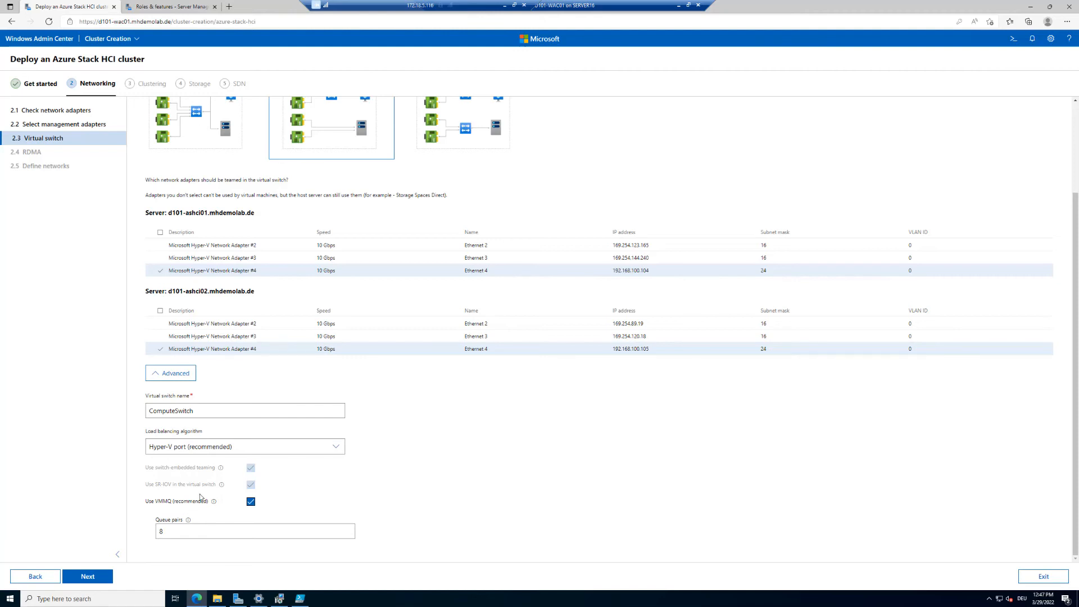
{"action": "left_click", "coordinate": [97, 577]}
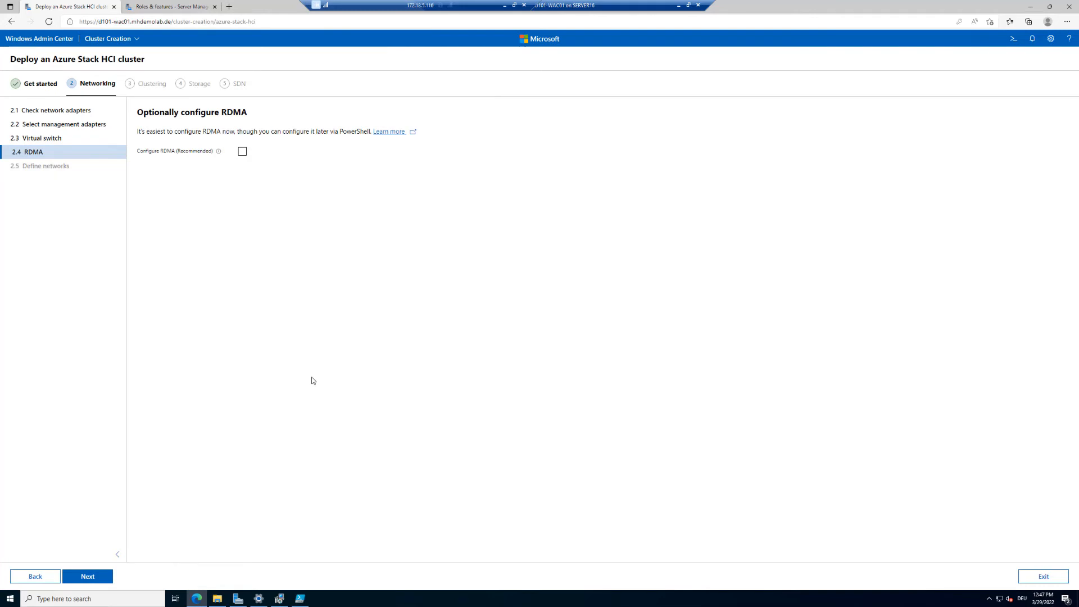
Review the optional RDMA setting, leave RDMA unconfigured, and continue to defining the networks.
{"action": "left_click", "coordinate": [459, 599]}
{"action": "key", "text": "ctrl+1"}
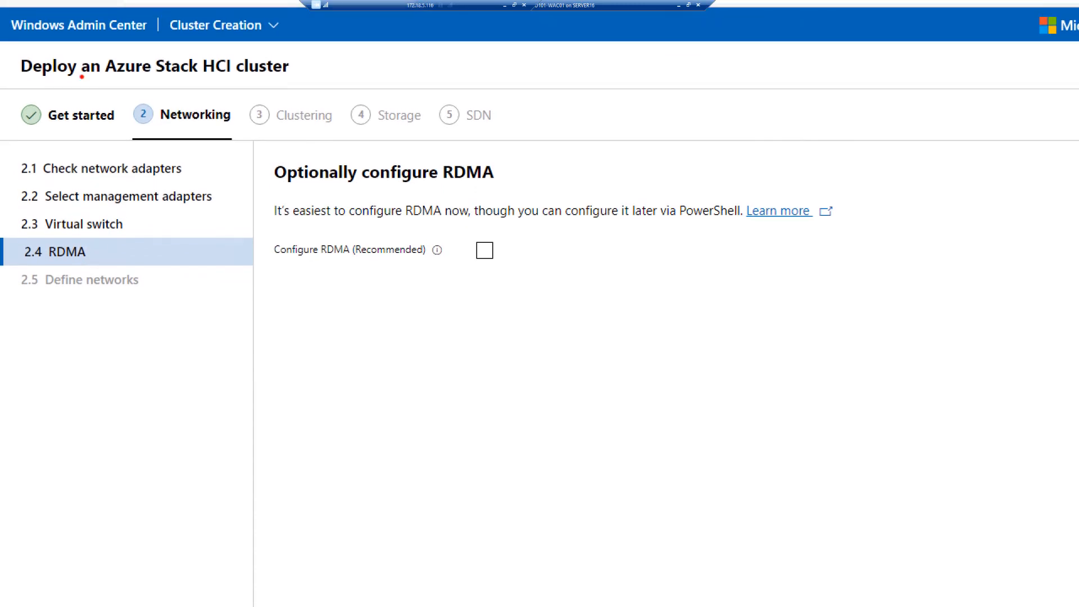
{"action": "mouse_move", "coordinate": [260, 149]}
{"action": "left_mouse_down"}
{"action": "mouse_move", "coordinate": [386, 246]}
{"action": "mouse_move", "coordinate": [700, 297]}
{"action": "mouse_move", "coordinate": [886, 285]}
{"action": "left_mouse_up"}
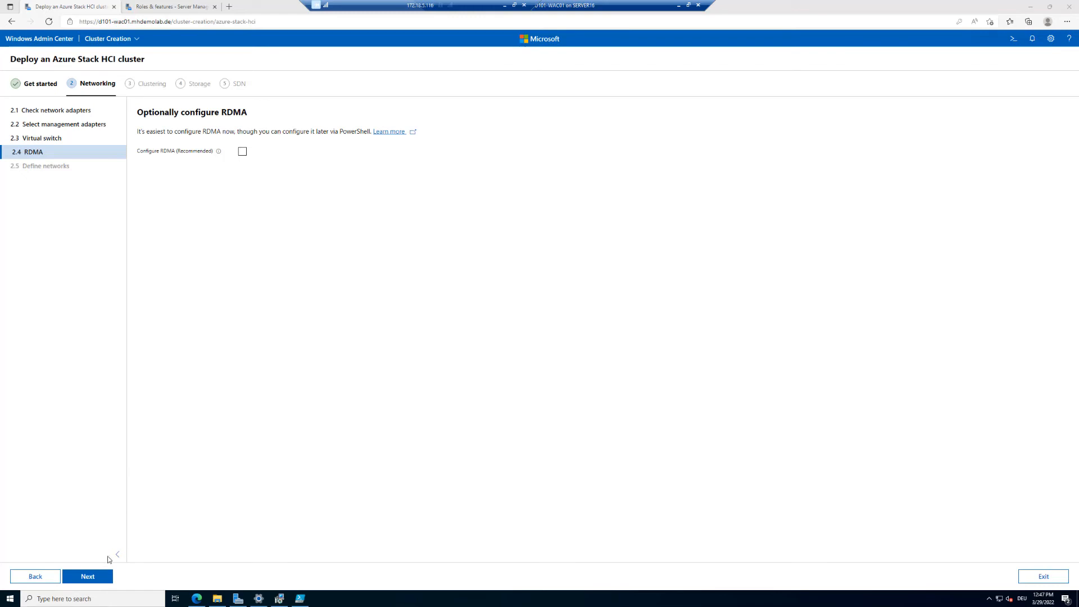
{"action": "left_click", "coordinate": [99, 577]}
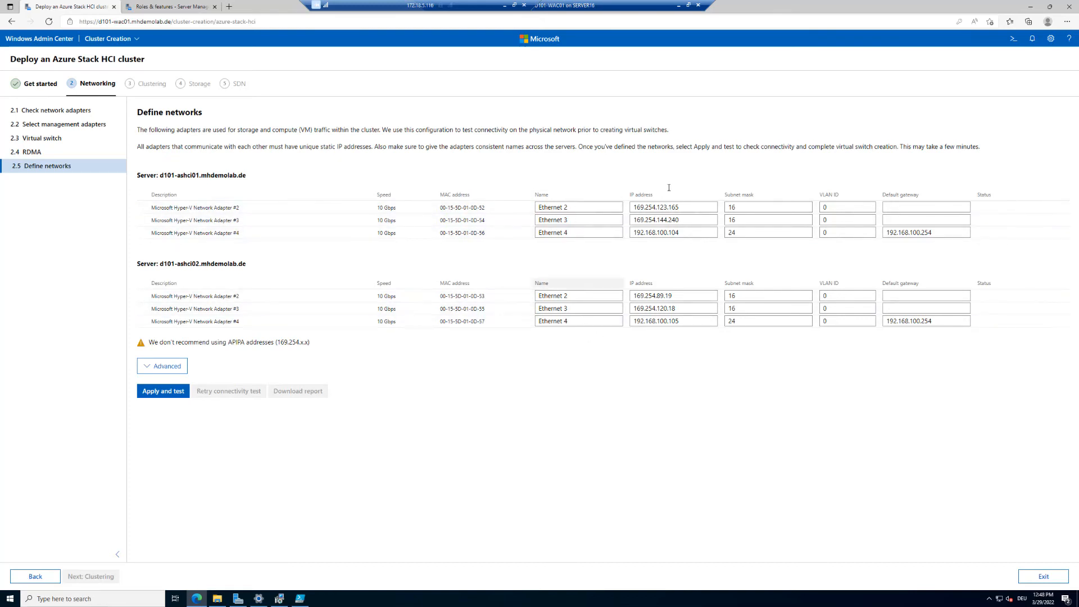
Set the Ethernet 2 adapter of d101-ashci01 to IP address 192.168.101.101 with subnet mask 24.
{"action": "left_click_drag", "start_coordinate": [682, 207], "coordinate": [600, 207]}
{"action": "left_click", "coordinate": [602, 207]}
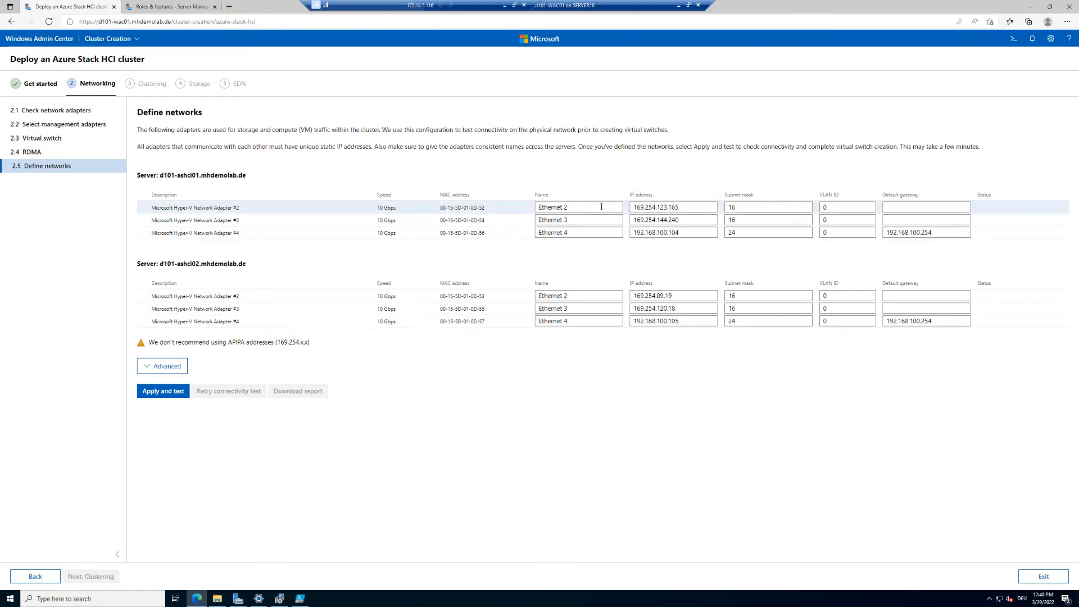
{"action": "double_click", "coordinate": [691, 206]}
{"action": "type", "text": "192"}
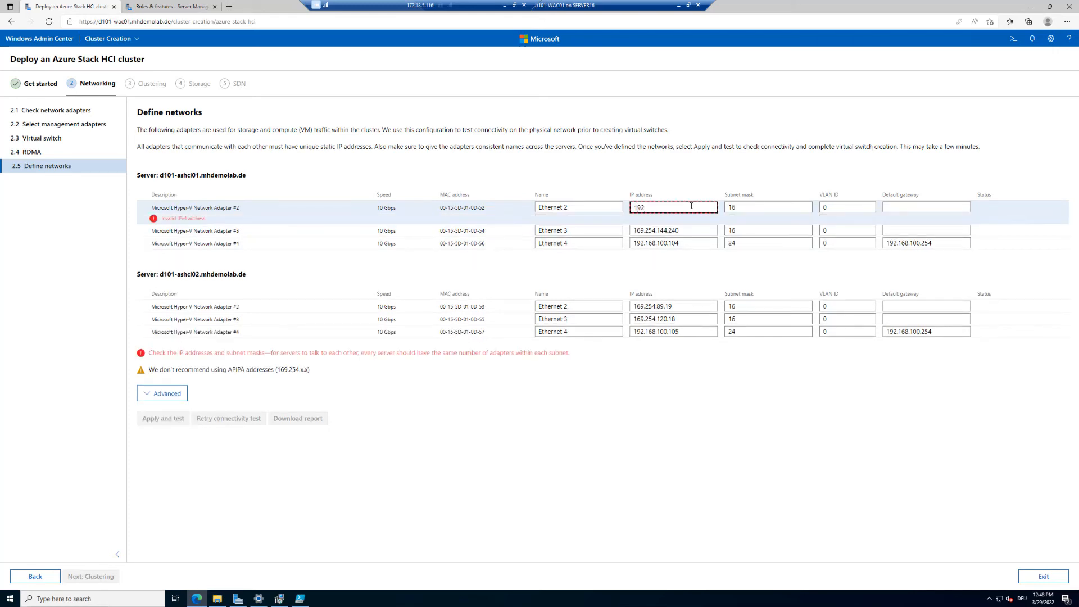
{"action": "type", "text": ".168.101.101"}
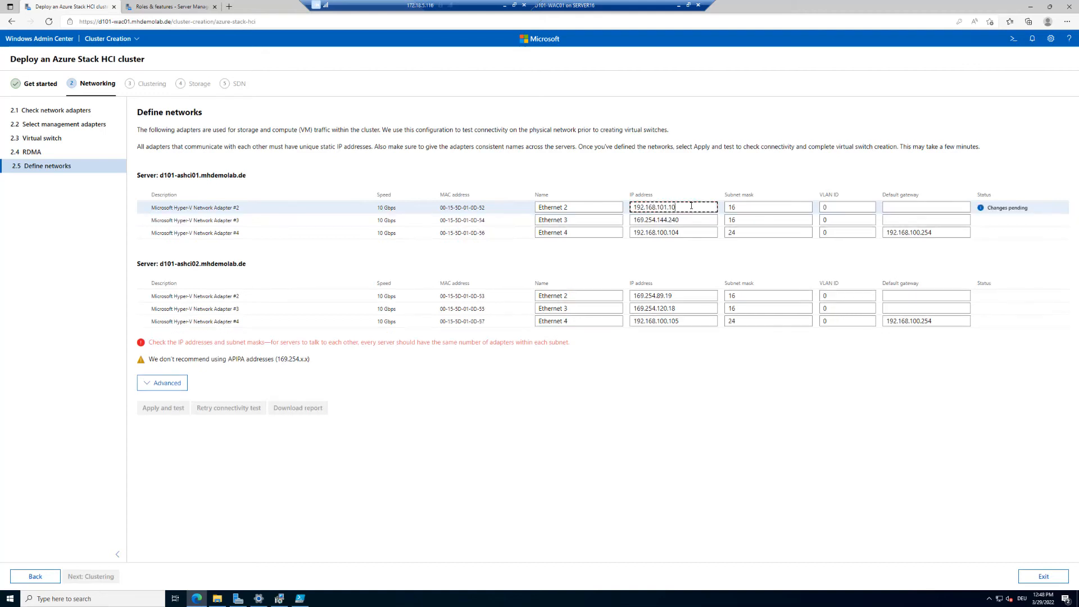
{"action": "left_click_drag", "start_coordinate": [737, 207], "coordinate": [726, 208]}
{"action": "type", "text": "24"}
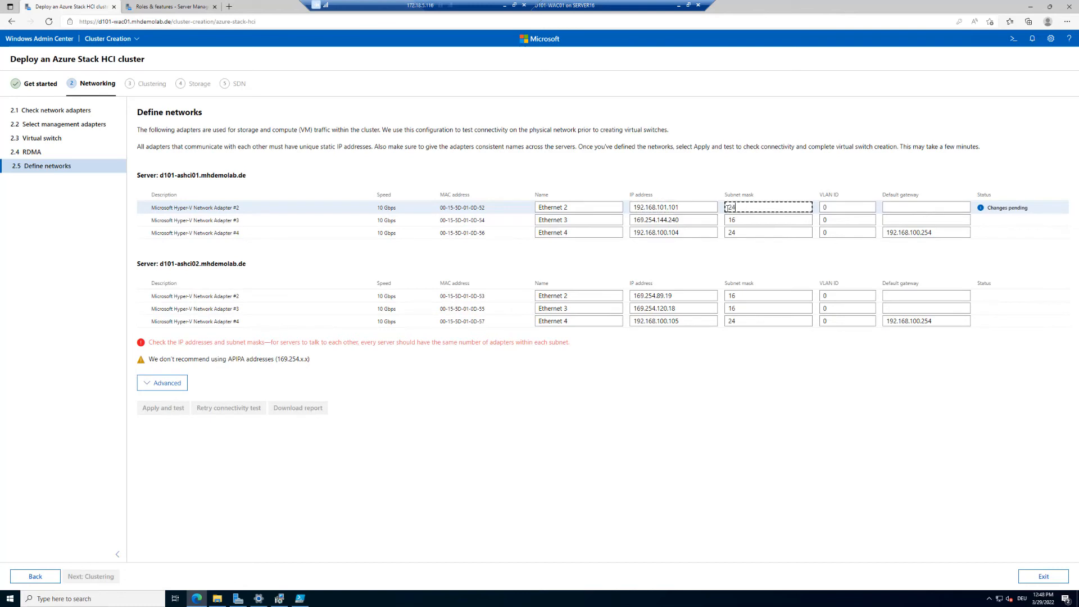
Set the Ethernet 3 adapter of d101-ashci01 to IP address 192.168.101.112.
{"action": "left_click", "coordinate": [689, 219]}
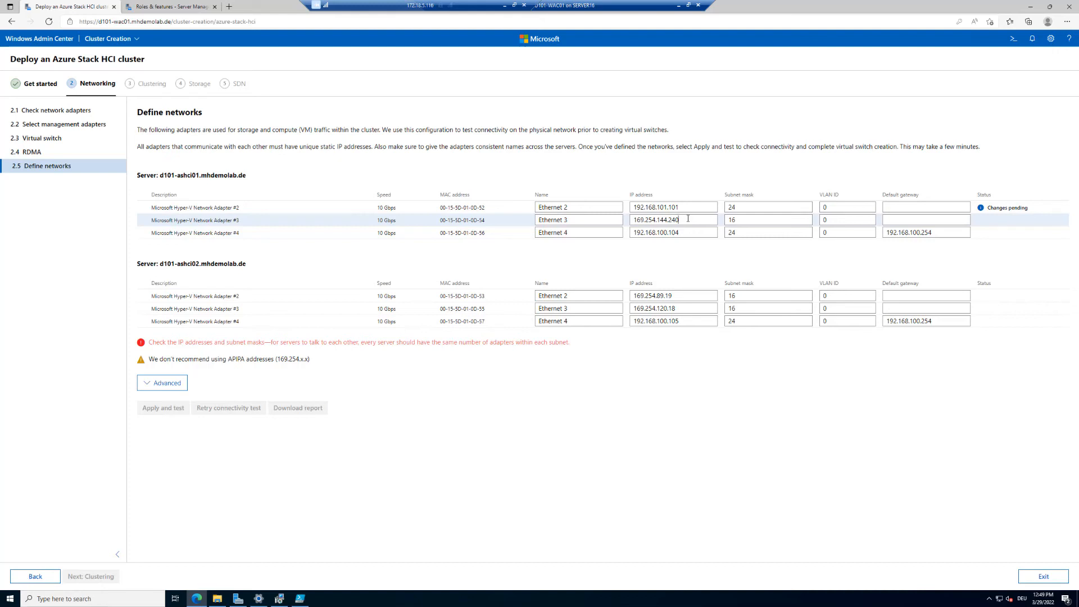
{"action": "left_click", "coordinate": [688, 217]}
{"action": "left_click_drag", "start_coordinate": [679, 218], "coordinate": [619, 220]}
{"action": "left_click", "coordinate": [617, 220]}
{"action": "key", "text": "1"}
{"action": "left_click", "coordinate": [695, 220]}
{"action": "key", "text": "ctrl+a"}
{"action": "key", "text": "BackSpace"}
{"action": "type", "text": "192"}
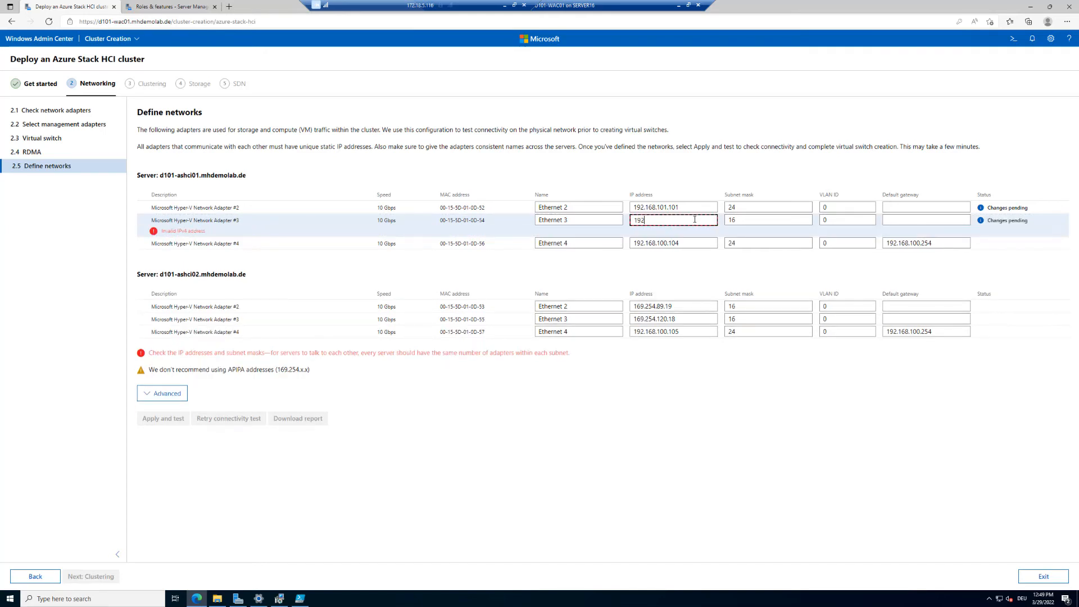
{"action": "type", "text": ".168.101"}
{"action": "type", "text": ".112"}
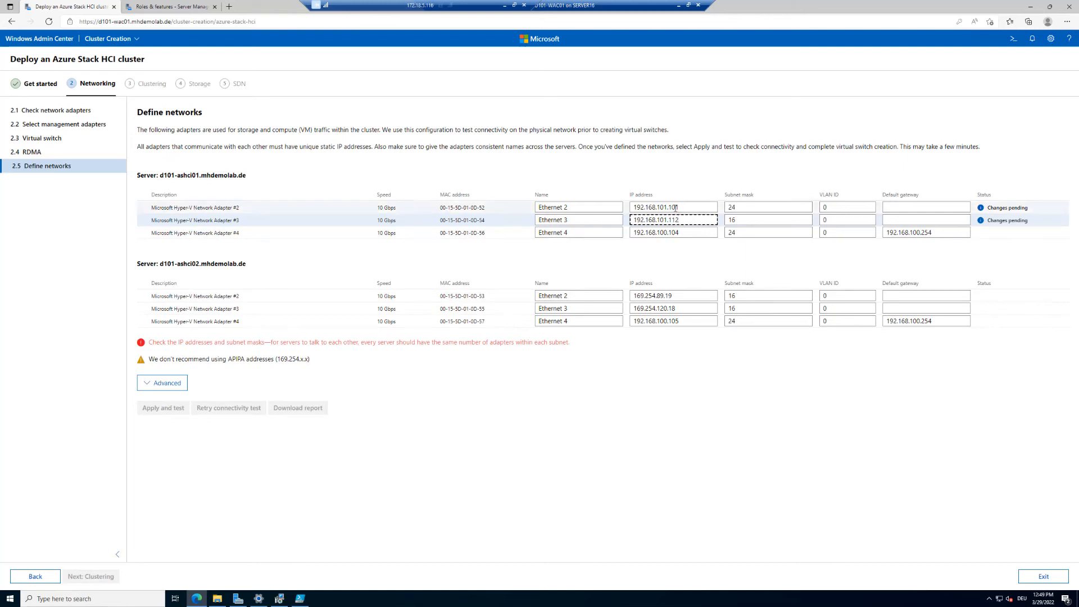
On d101-ashci01, change the Ethernet 2 IP address to 192.168.101.111 and set the Ethernet 3 subnet mask to 24.
{"action": "left_click", "coordinate": [677, 208]}
{"action": "key", "text": "BackSpace"}
{"action": "type", "text": "1"}
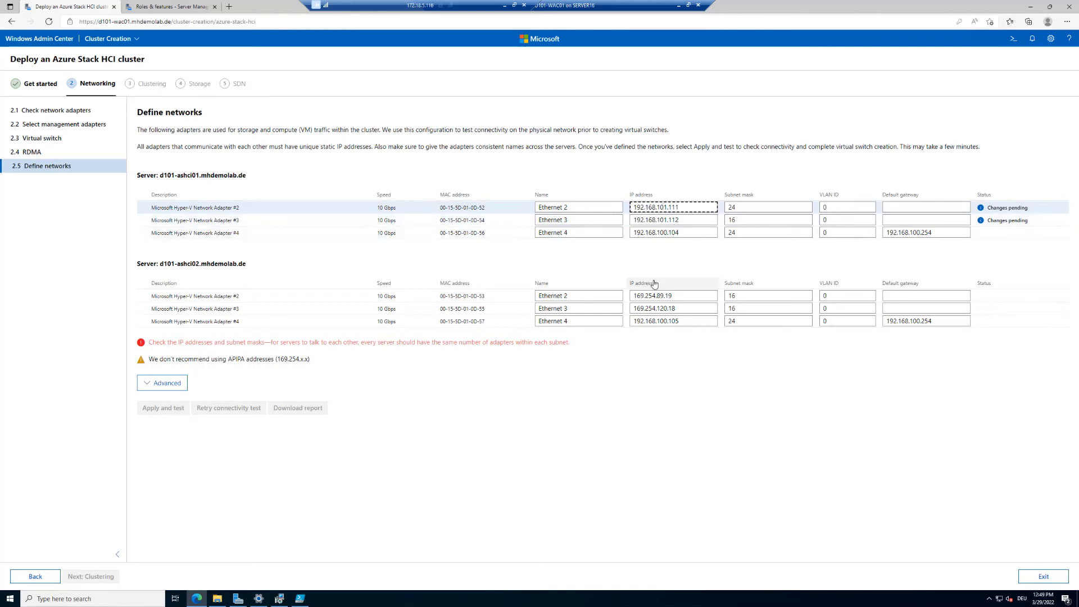
{"action": "left_click", "coordinate": [723, 224]}
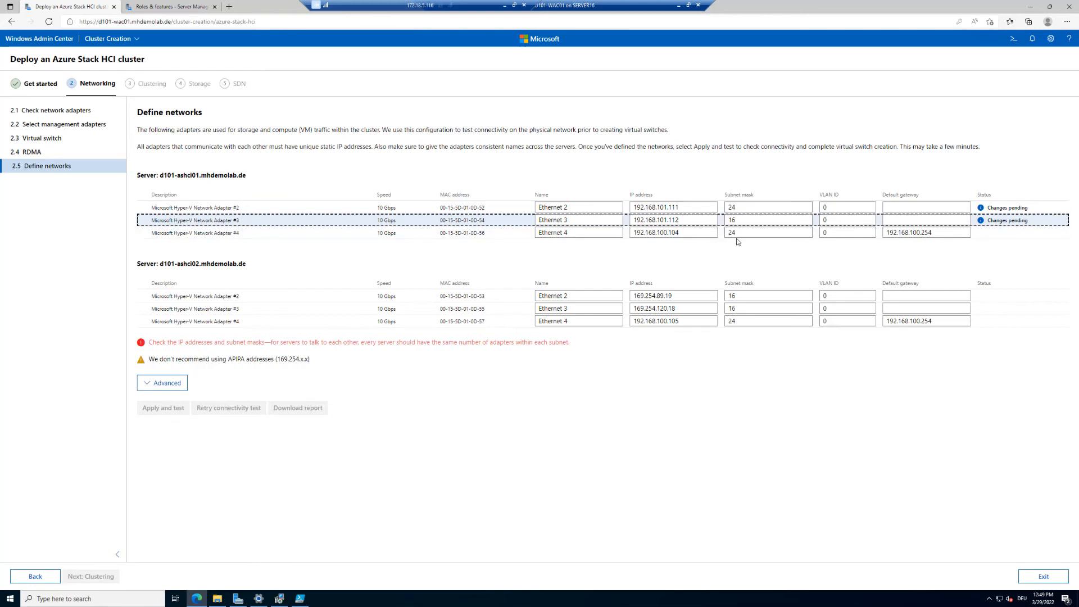
{"action": "double_click", "coordinate": [739, 221]}
{"action": "type", "text": "24"}
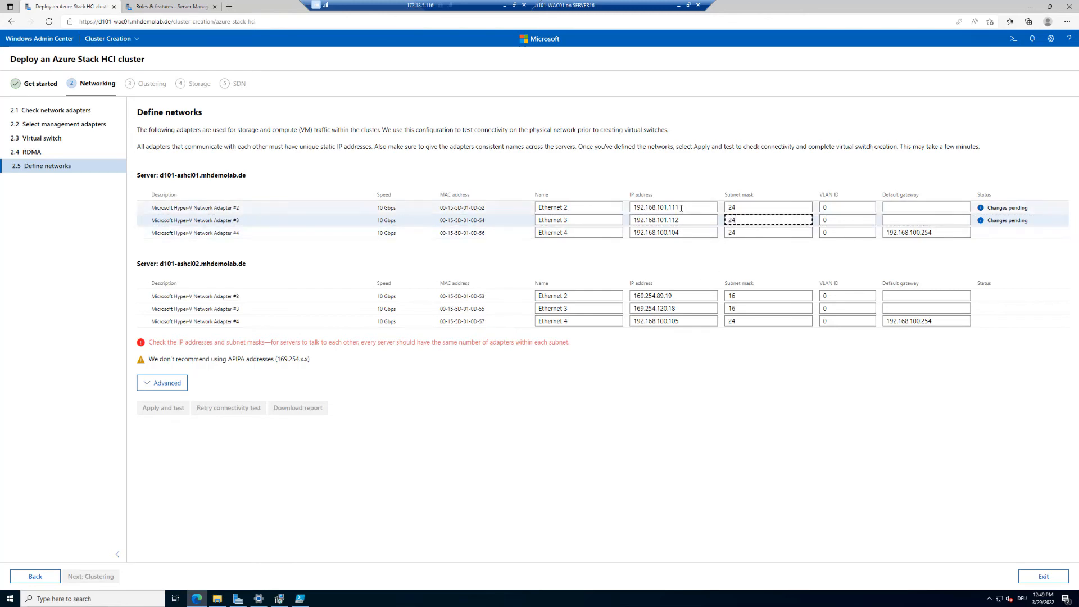
Set the Ethernet 2 adapter of d101-ashci02 to IP address 192.168.101.121.
{"action": "left_click_drag", "start_coordinate": [680, 207], "coordinate": [636, 206]}
{"action": "left_click", "coordinate": [623, 207]}
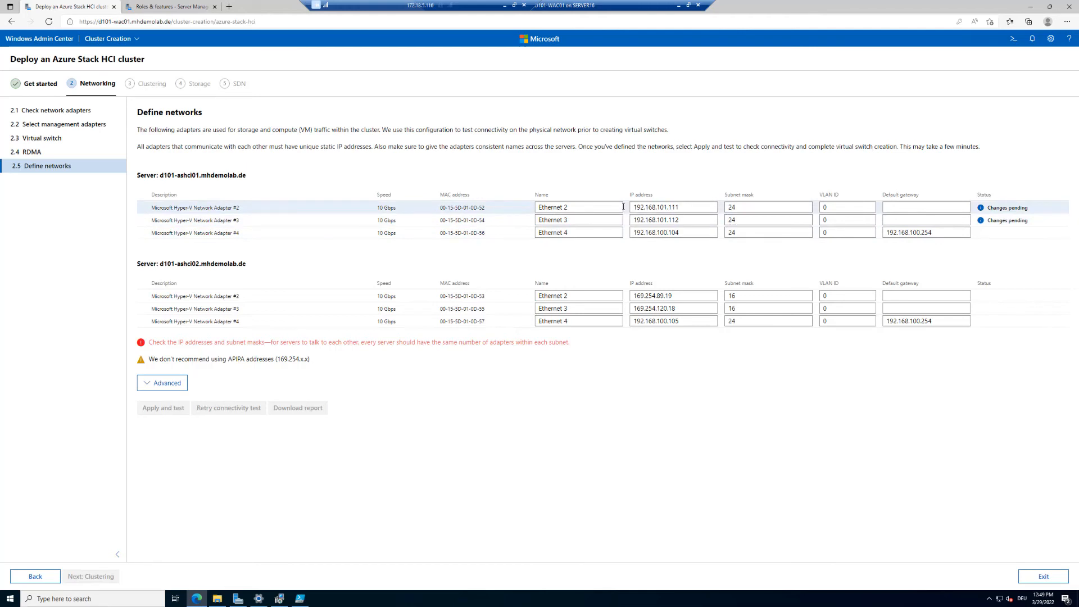
{"action": "left_click_drag", "start_coordinate": [685, 295], "coordinate": [625, 296]}
{"action": "left_click", "coordinate": [676, 296]}
{"action": "key", "text": "BackSpace"}
{"action": "key", "text": "BackSpace"}
{"action": "key", "text": "BackSpace"}
{"action": "key", "text": "BackSpace"}
{"action": "key", "text": "BackSpace"}
{"action": "key", "text": "BackSpace"}
{"action": "key", "text": "BackSpace"}
{"action": "key", "text": "BackSpace"}
{"action": "key", "text": "BackSpace"}
{"action": "key", "text": "BackSpace"}
{"action": "key", "text": "BackSpace"}
{"action": "key", "text": "BackSpace"}
{"action": "key", "text": "BackSpace"}
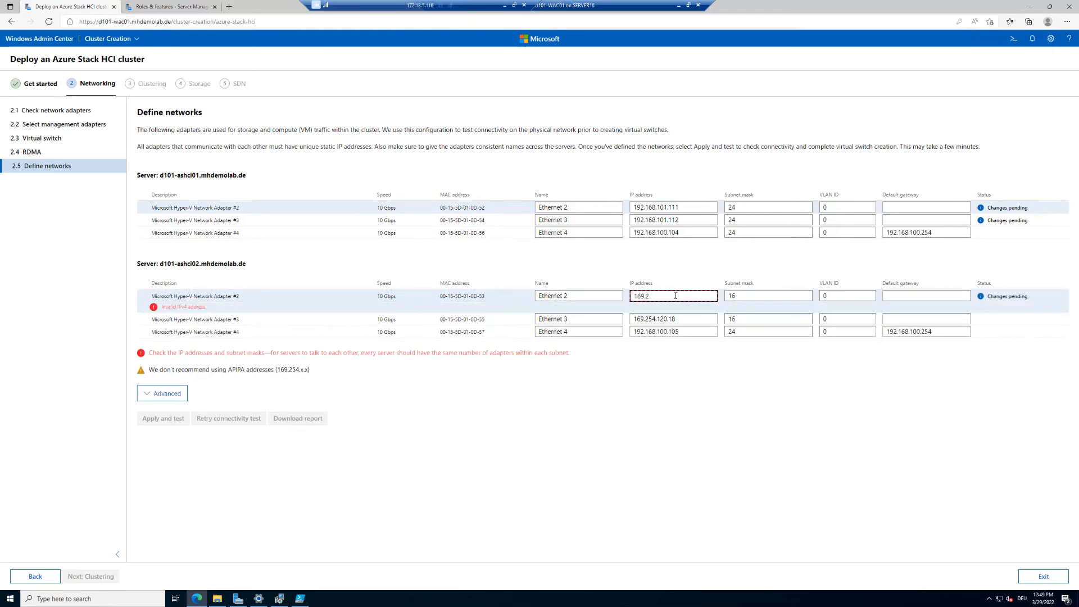
{"action": "type", "text": "192.168.101.121"}
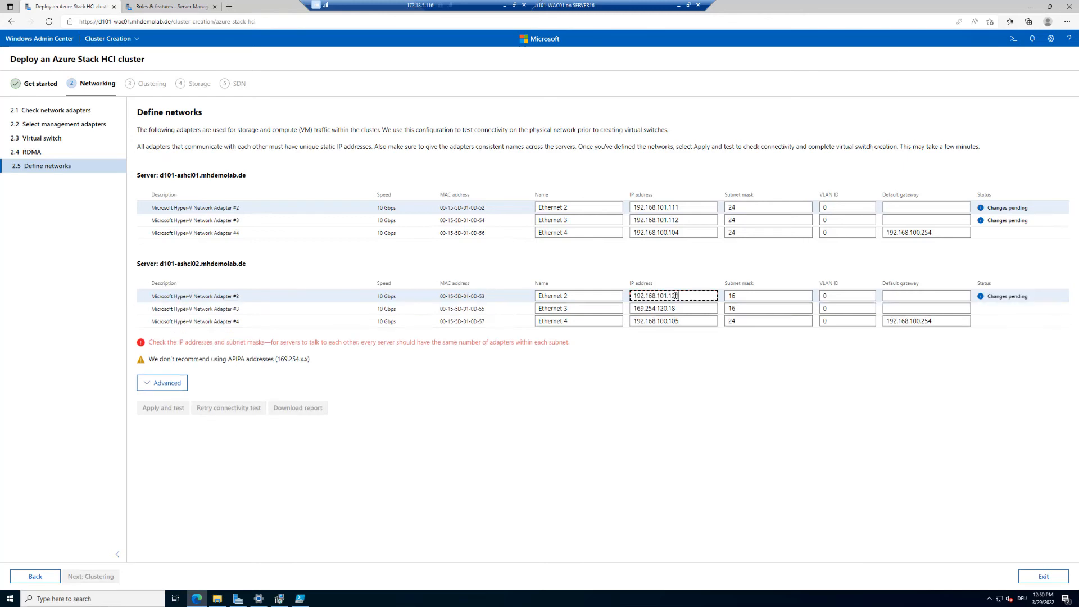
Set the Ethernet 3 adapter of d101-ashci02 to IP address 192.168.101.122.
{"action": "left_click", "coordinate": [682, 307]}
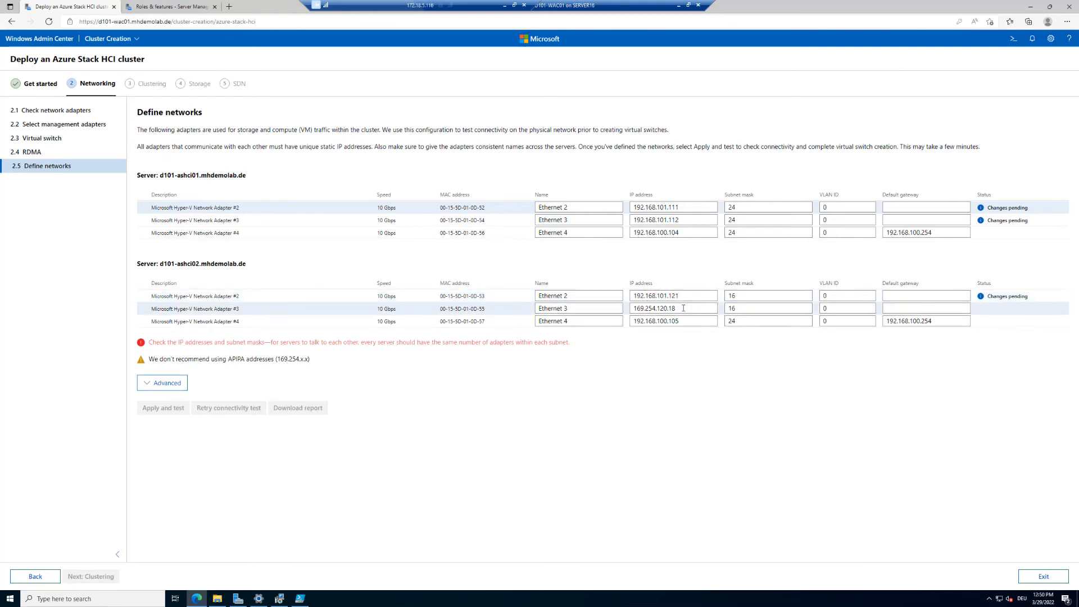
{"action": "key", "text": "ctrl+a"}
{"action": "key", "text": "BackSpace"}
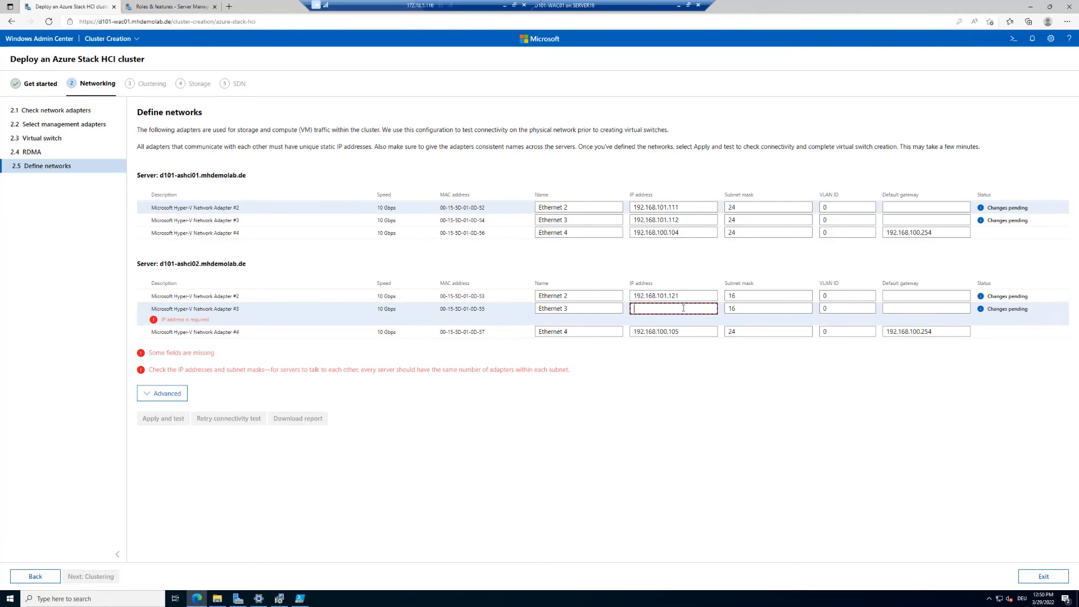
{"action": "type", "text": "192"}
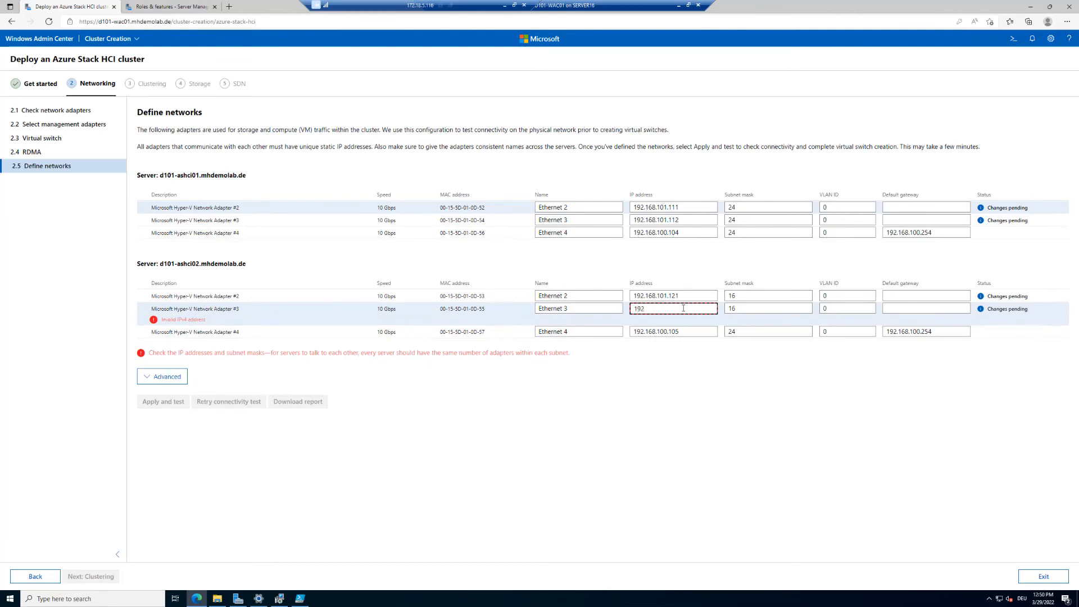
{"action": "type", "text": ".168.101.122"}
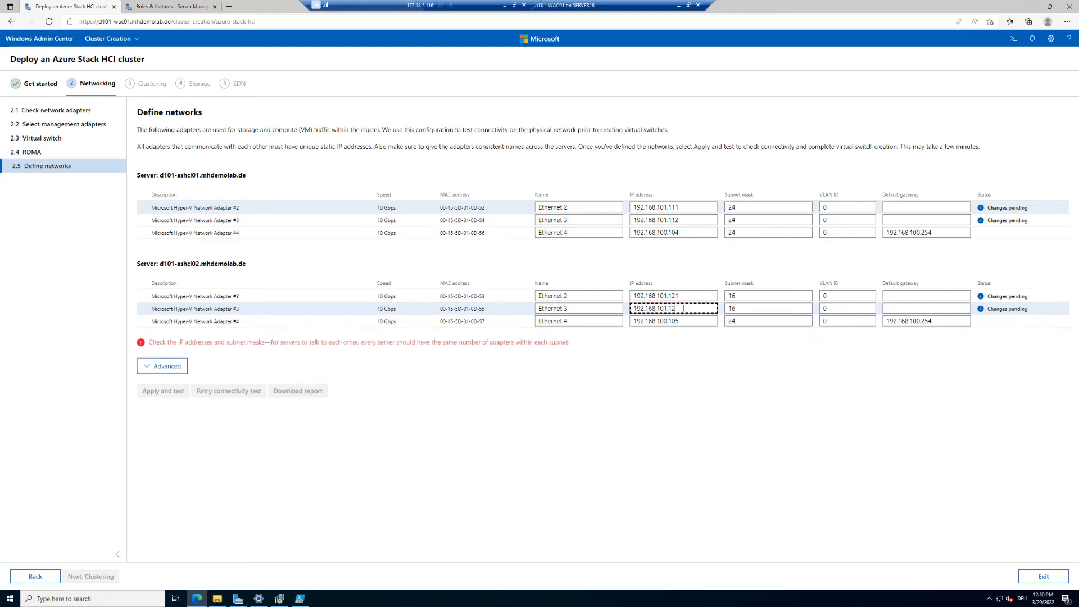
Set the subnet mask to 24 for both Ethernet 2 and Ethernet 3 on d101-ashci02.
{"action": "left_click", "coordinate": [754, 299]}
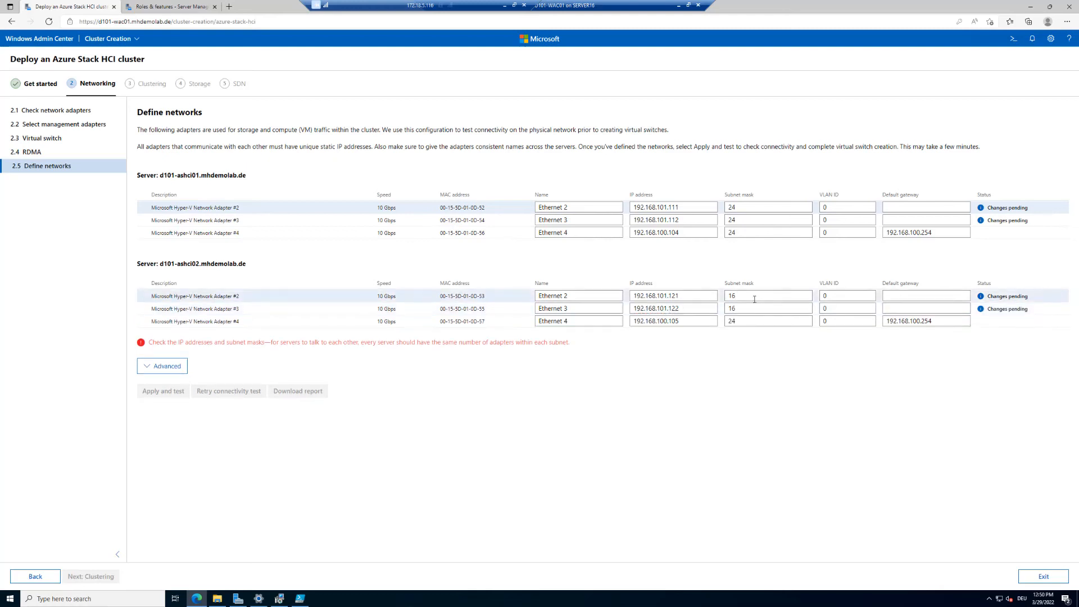
{"action": "key", "text": "BackSpace"}
{"action": "key", "text": "BackSpace"}
{"action": "type", "text": "24"}
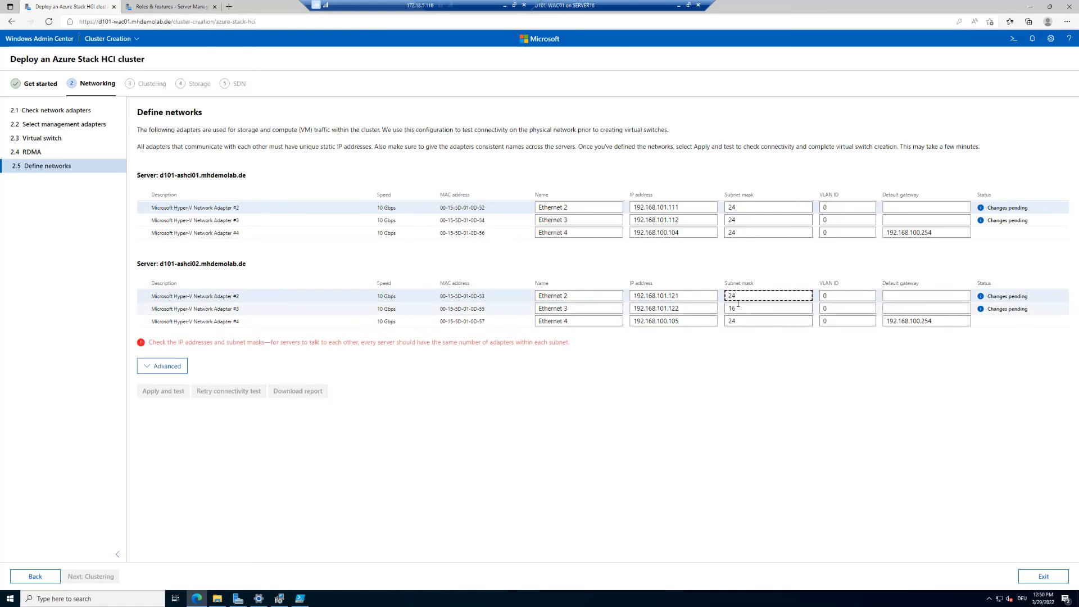
{"action": "left_click", "coordinate": [741, 306]}
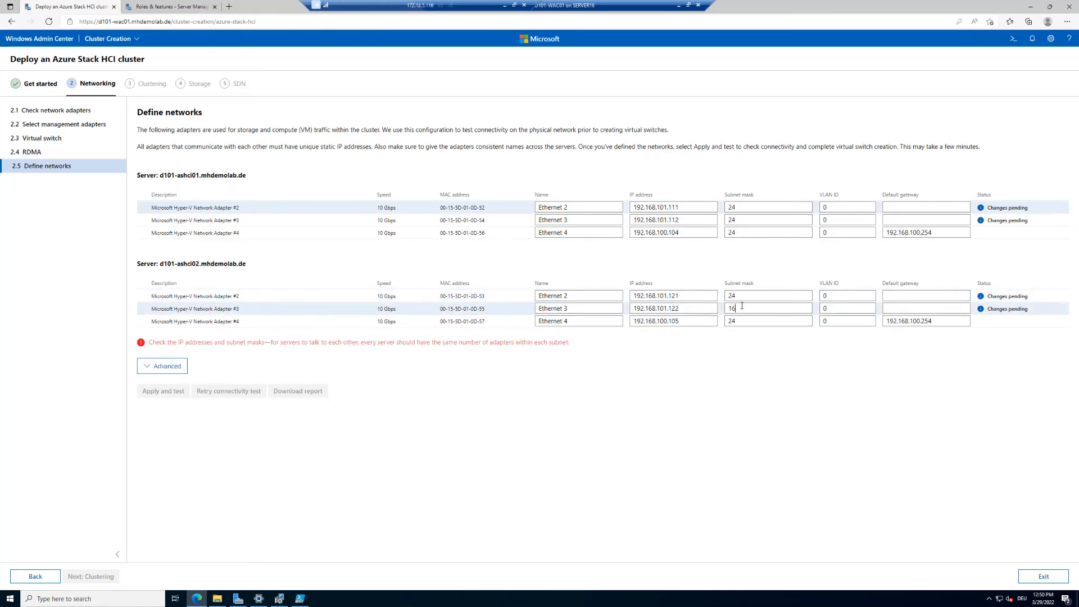
{"action": "key", "text": "BackSpace"}
{"action": "key", "text": "BackSpace"}
{"action": "type", "text": "24"}
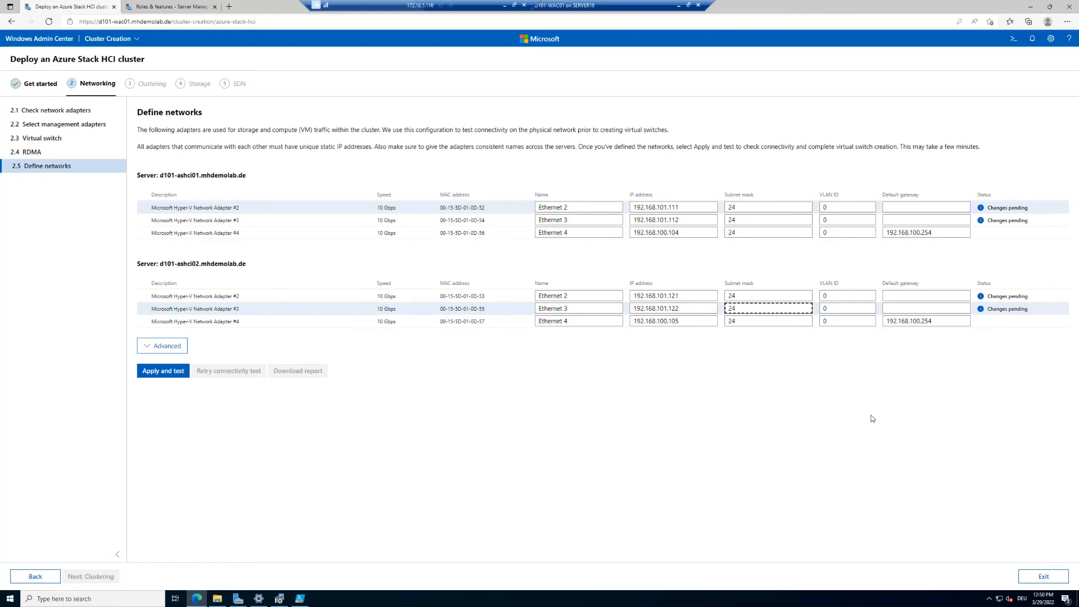
{"action": "left_click", "coordinate": [881, 604]}
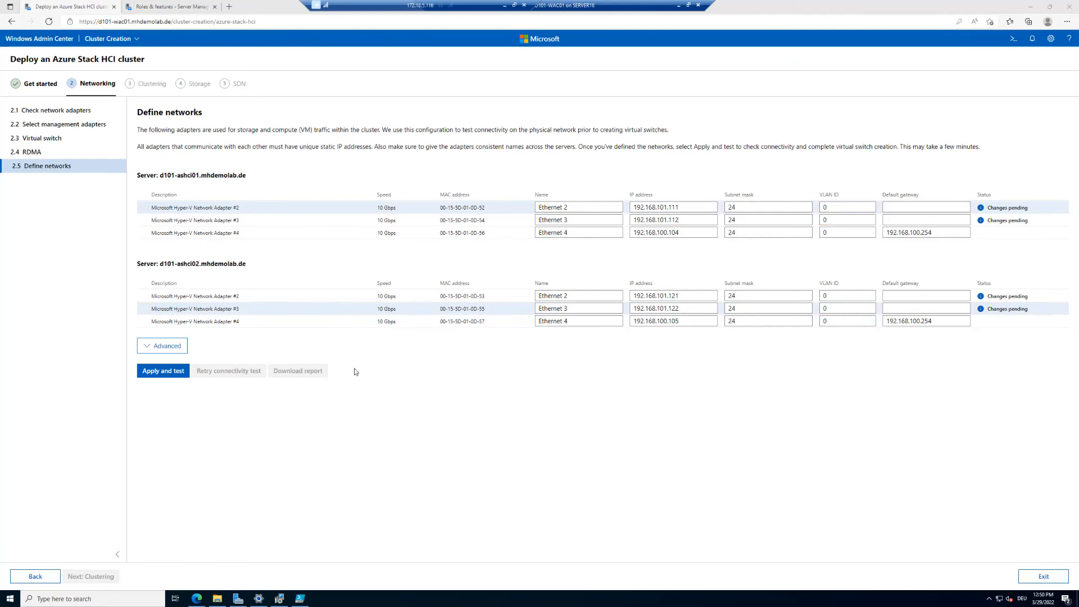
Review the advanced jumbo packet size options, keep 1514 bytes, and apply and test the network definitions.
{"action": "left_click", "coordinate": [167, 346]}
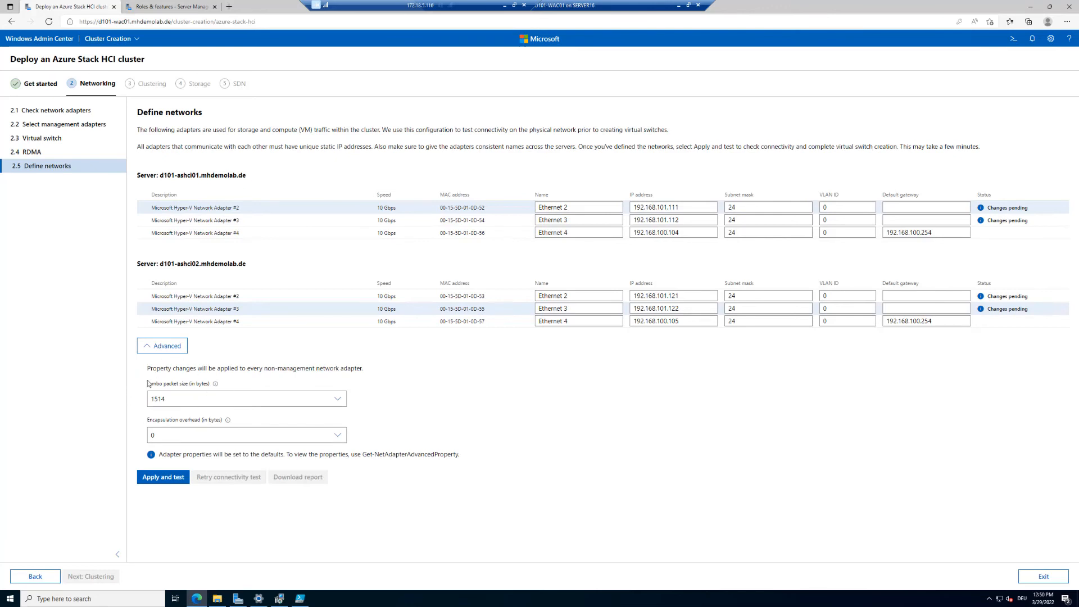
{"action": "left_click", "coordinate": [219, 397]}
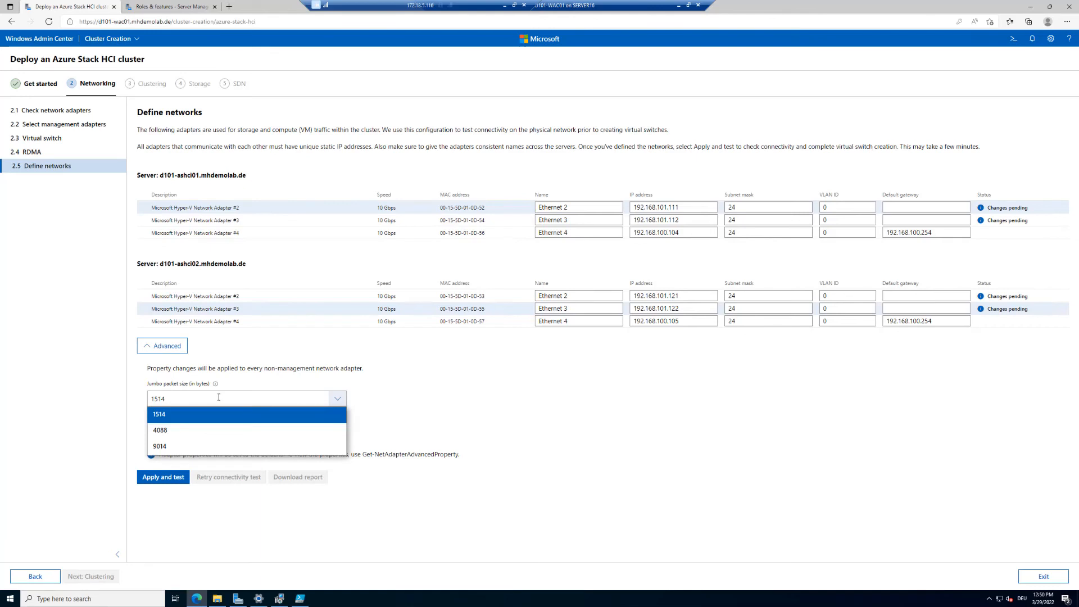
{"action": "left_click", "coordinate": [219, 397]}
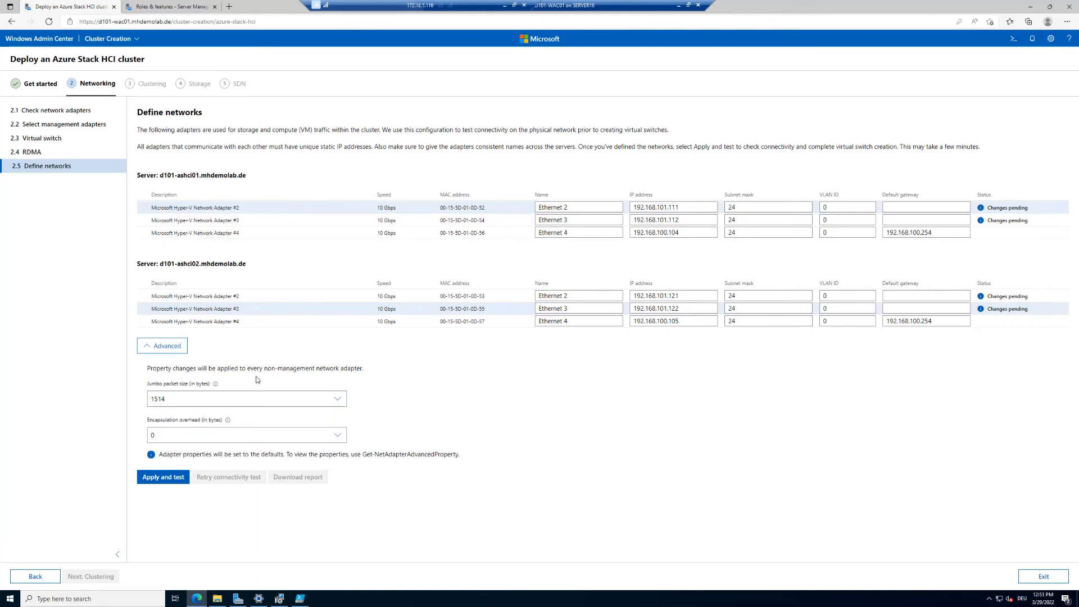
{"action": "left_click", "coordinate": [253, 396]}
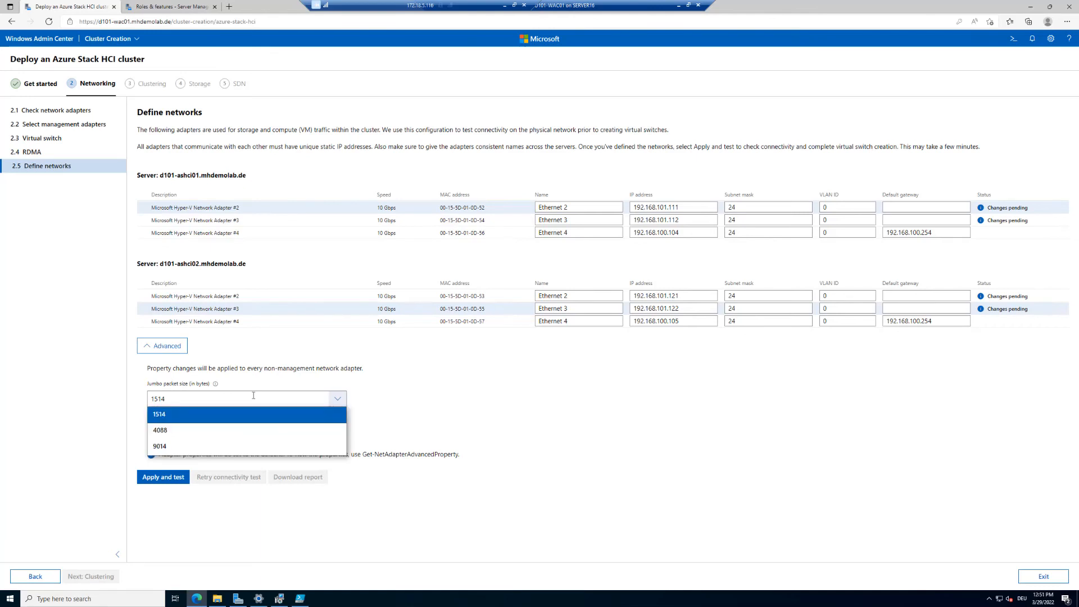
{"action": "left_click", "coordinate": [254, 395]}
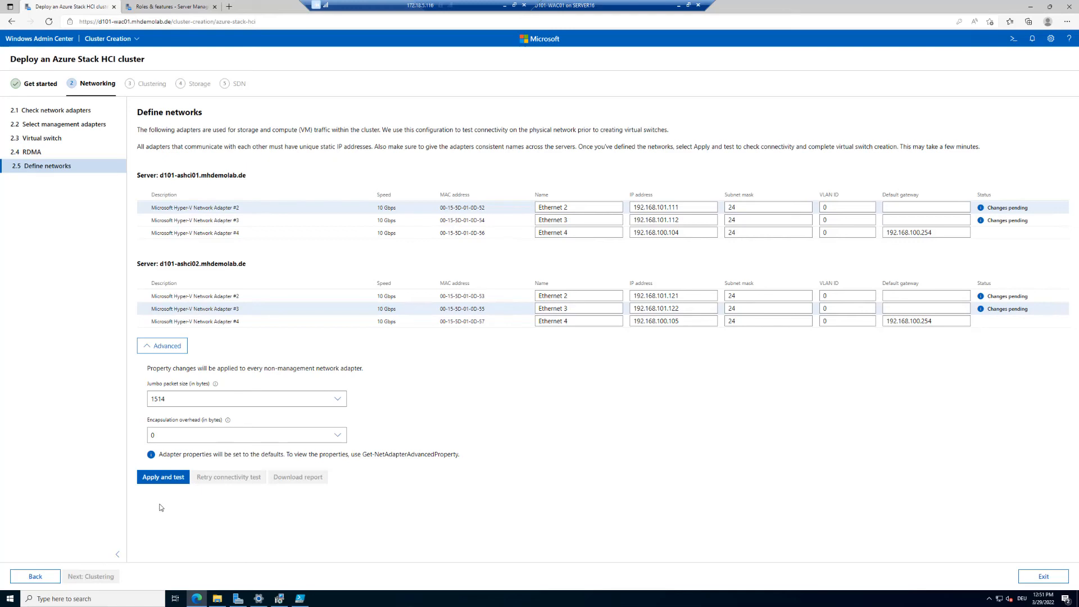
{"action": "left_click", "coordinate": [168, 478]}
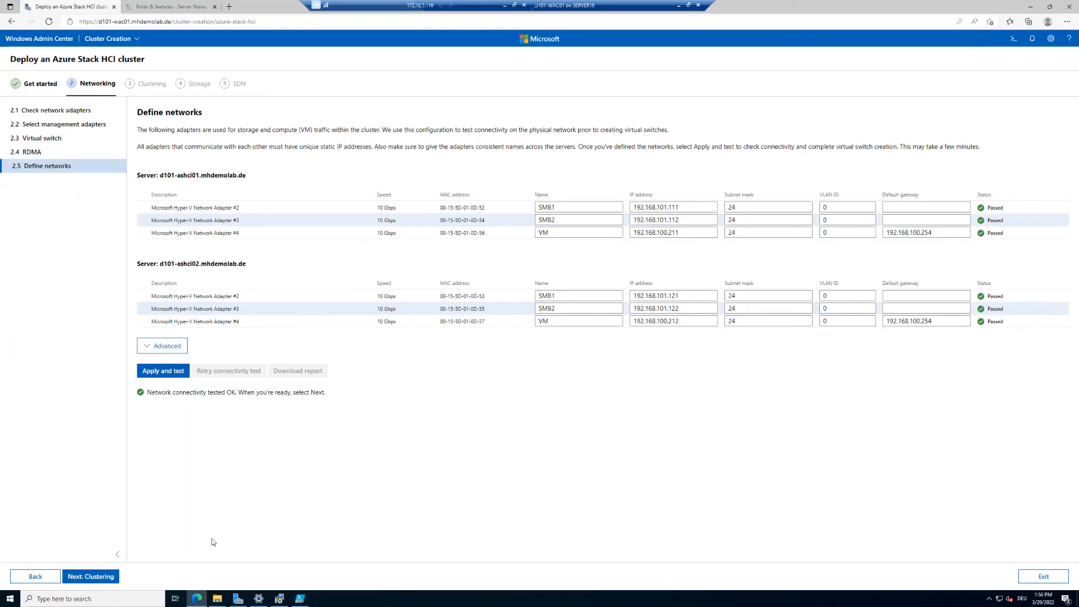
Continue to the clustering stage and run the cluster validation on the servers.
{"action": "left_click", "coordinate": [100, 579]}
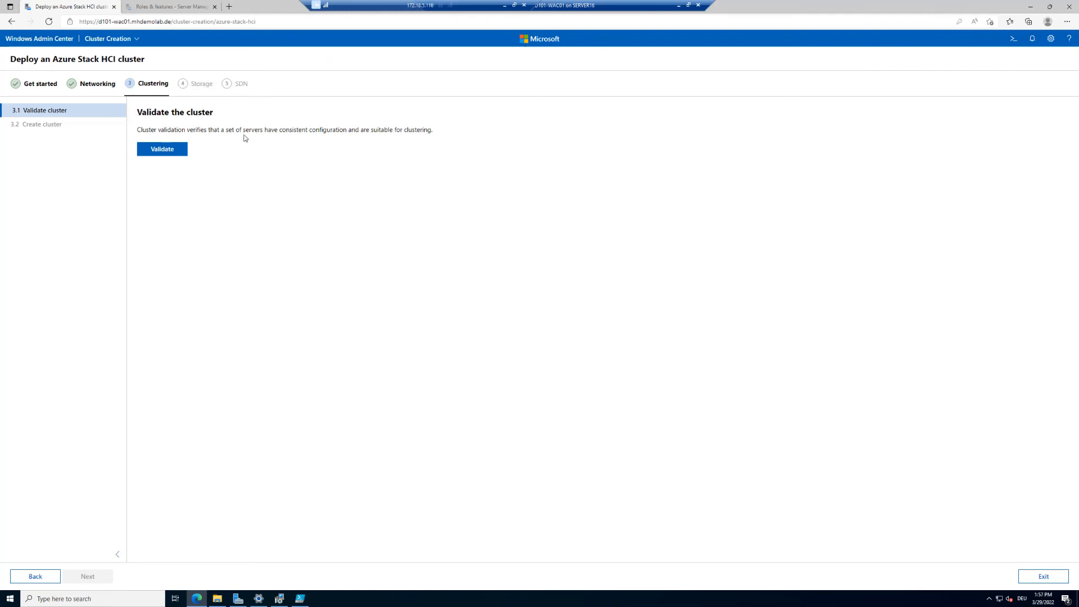
{"action": "left_click", "coordinate": [174, 155]}
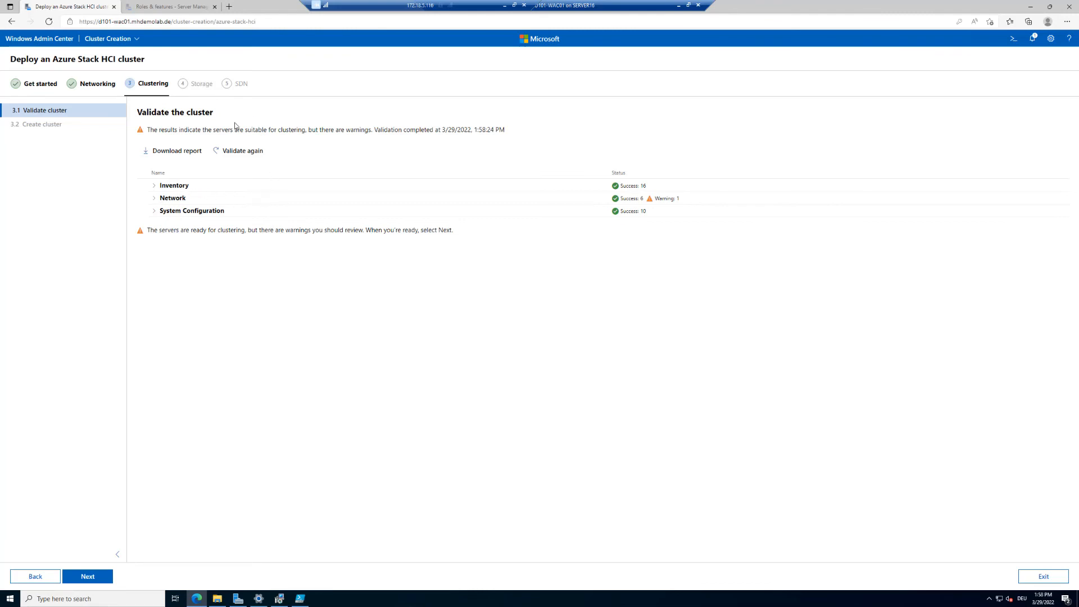
Examine the individual validation results for the Inventory, System Configuration and Network categories.
{"action": "left_click", "coordinate": [155, 187]}
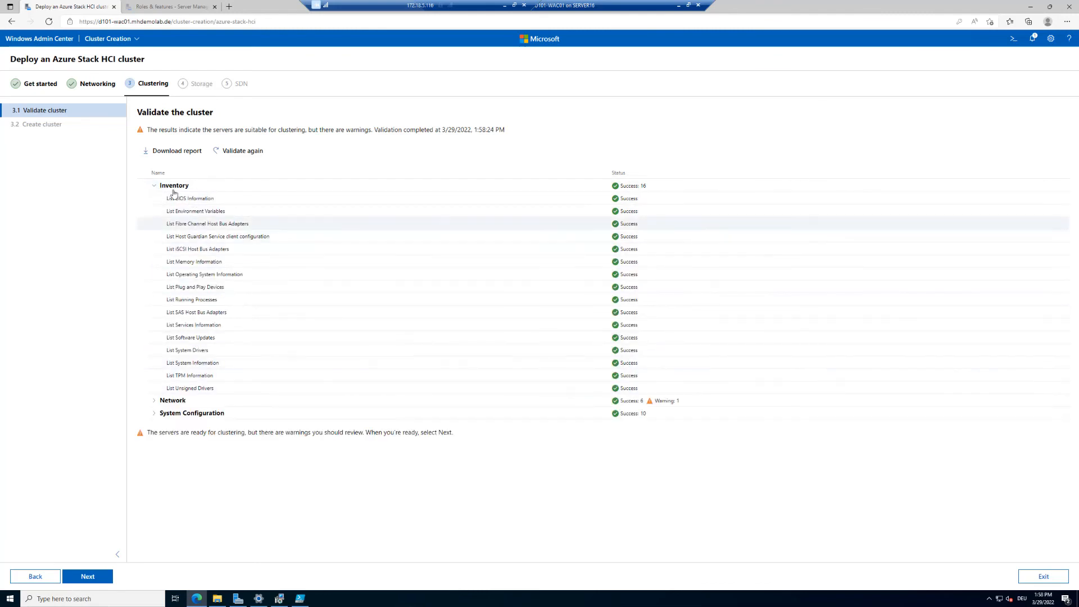
{"action": "left_click", "coordinate": [154, 186]}
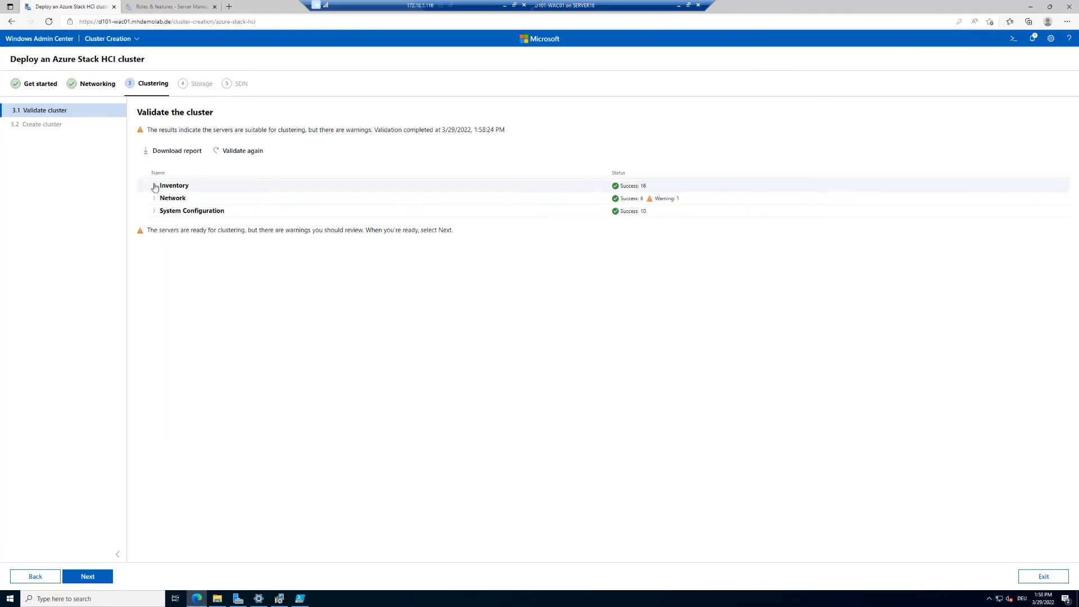
{"action": "left_click", "coordinate": [155, 214]}
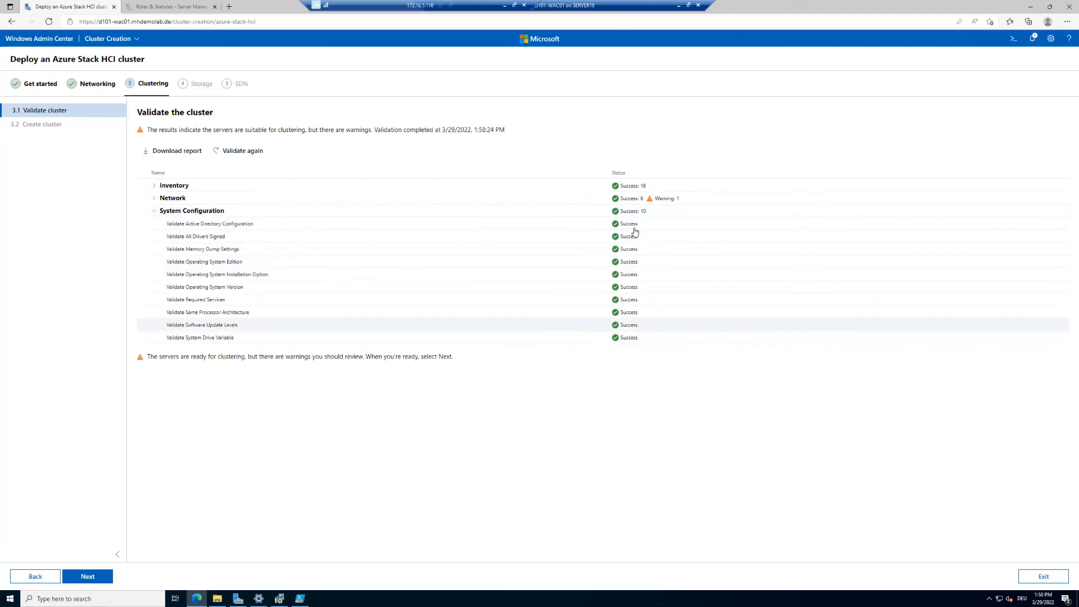
{"action": "left_click", "coordinate": [155, 213]}
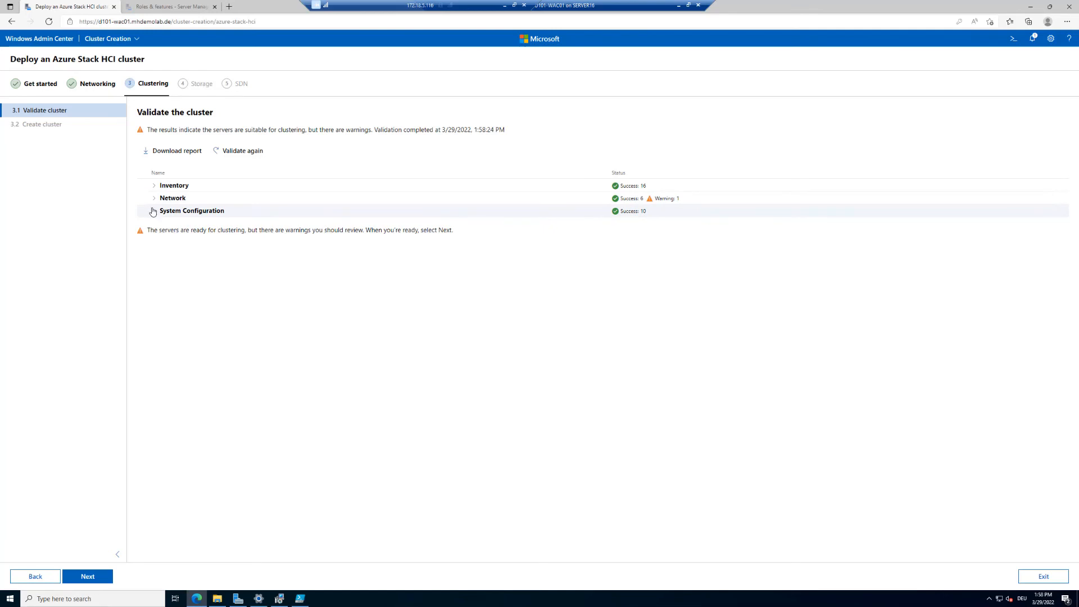
{"action": "left_click", "coordinate": [153, 200]}
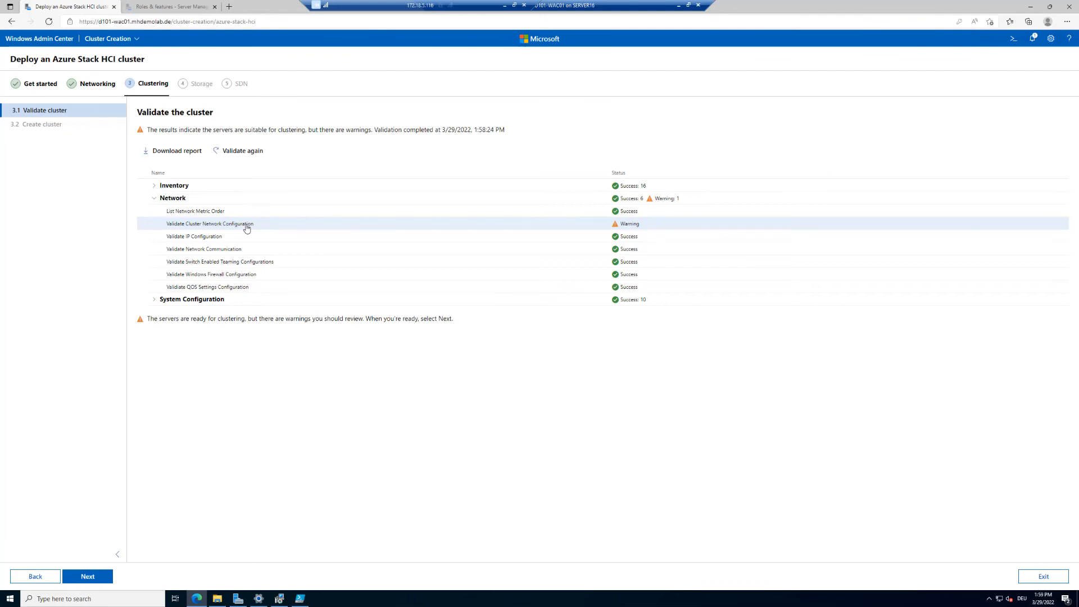
Download the cluster validation report and open its Network details for Validate Cluster Network Configuration.
{"action": "left_click", "coordinate": [180, 152]}
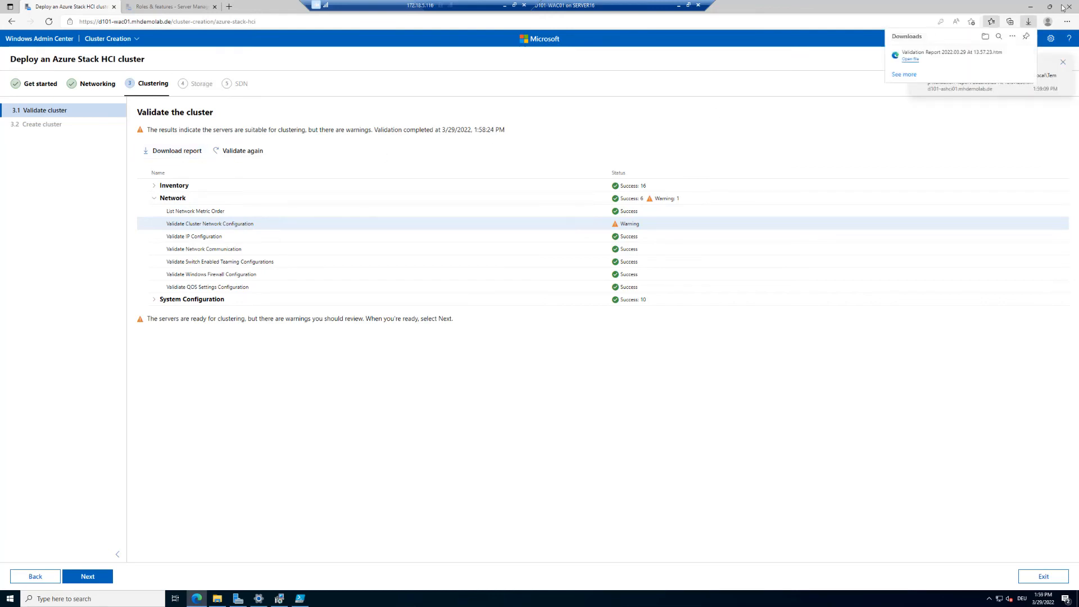
{"action": "left_click", "coordinate": [911, 59]}
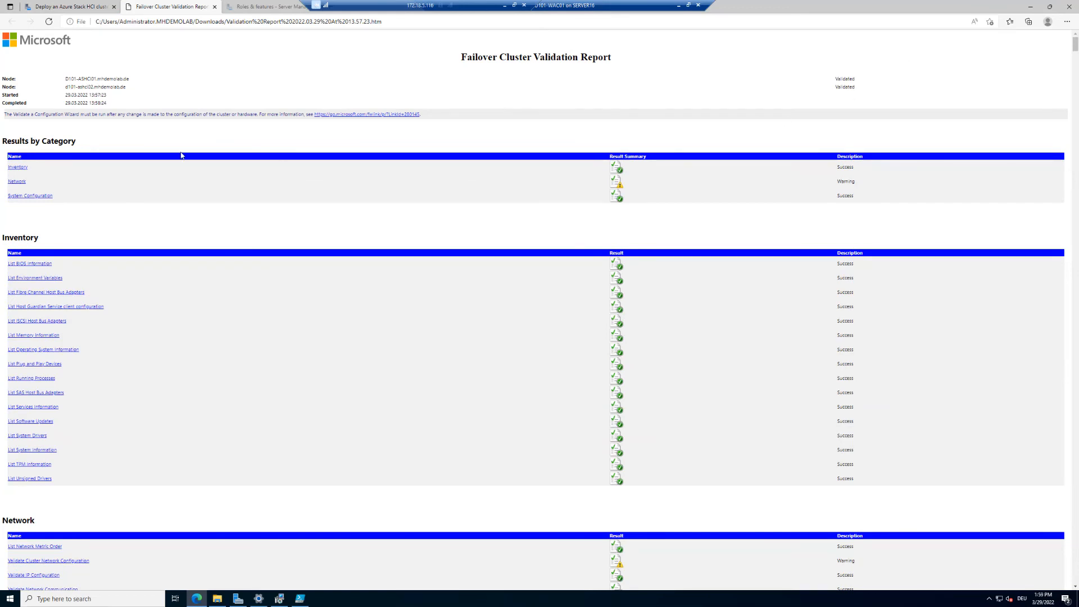
{"action": "left_click", "coordinate": [17, 181]}
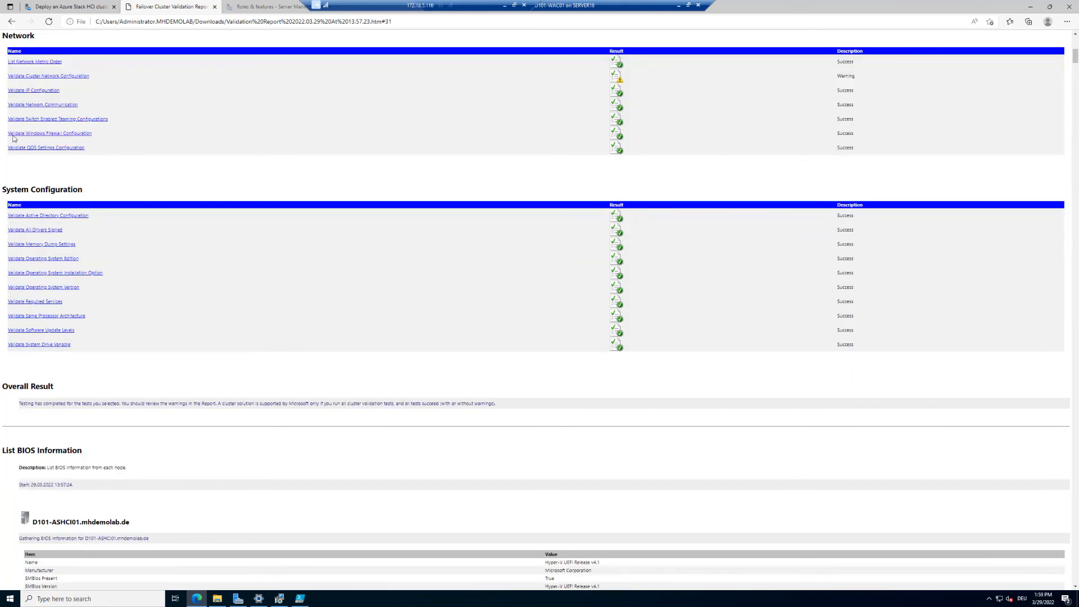
{"action": "left_click", "coordinate": [48, 76]}
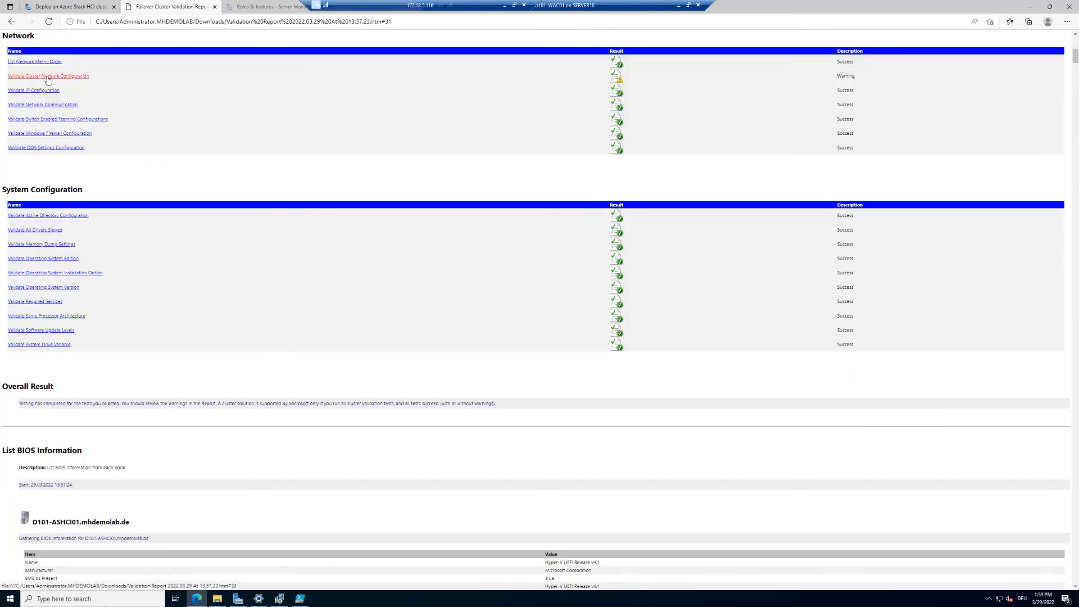
Examine the report's Validate Cluster Network Configuration section through the DHCP consistency checks, and return to the deployment wizard.
{"action": "scroll", "coordinate": [129, 182], "scroll_direction": "down", "scroll_amount": 5}
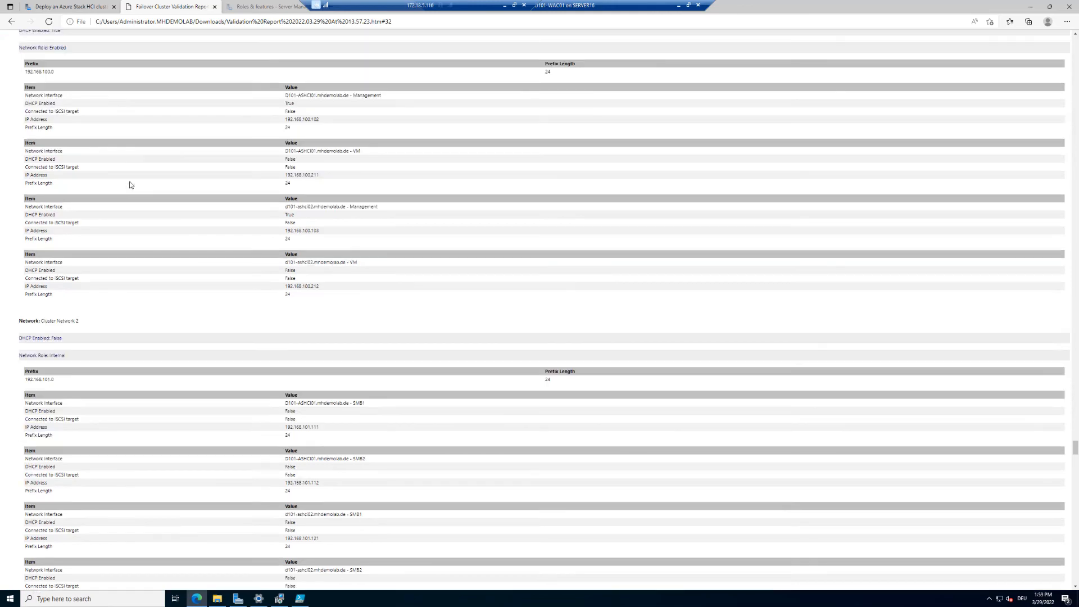
{"action": "scroll", "coordinate": [130, 186], "scroll_direction": "down", "scroll_amount": 8}
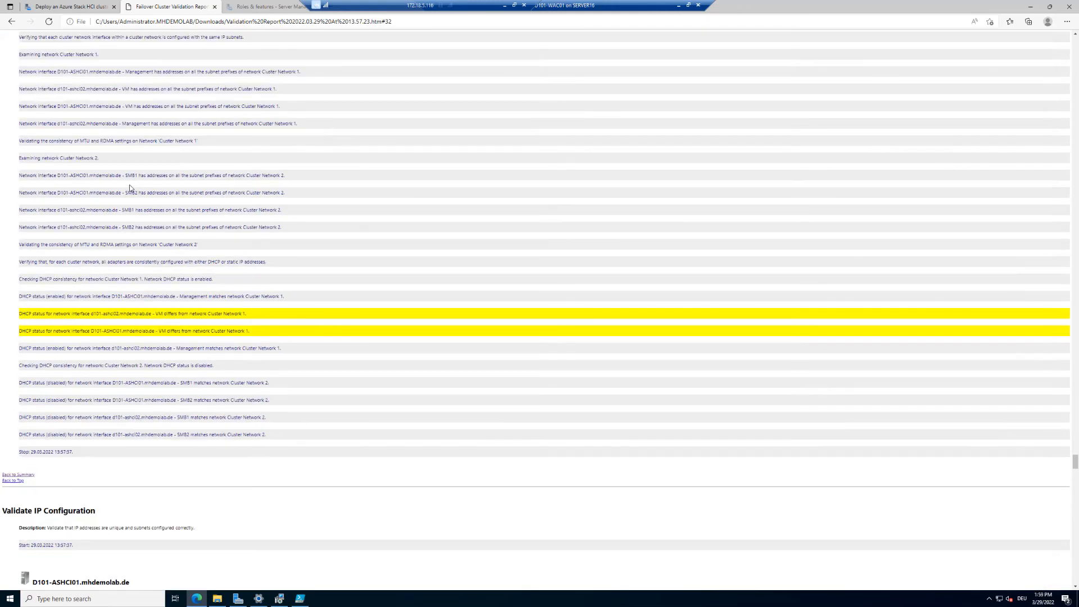
{"action": "scroll", "coordinate": [129, 187], "scroll_direction": "down", "scroll_amount": 2}
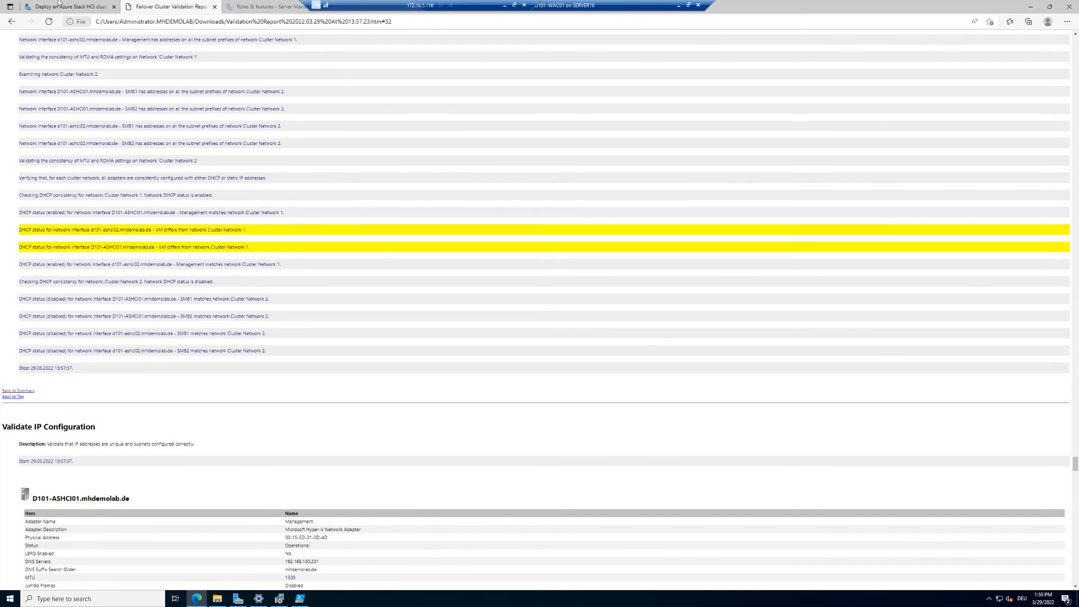
{"action": "left_click", "coordinate": [70, 7]}
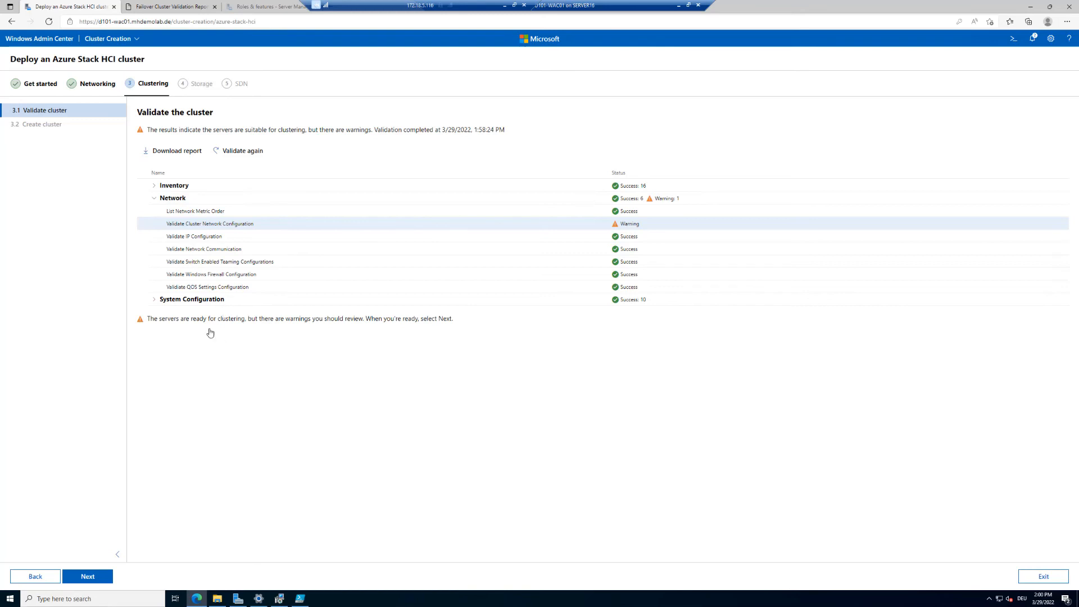
Create the cluster as D101-ASHCICL01 with a DHCP-assigned IP address, all eligible storage added and all networks used.
{"action": "left_click", "coordinate": [83, 576]}
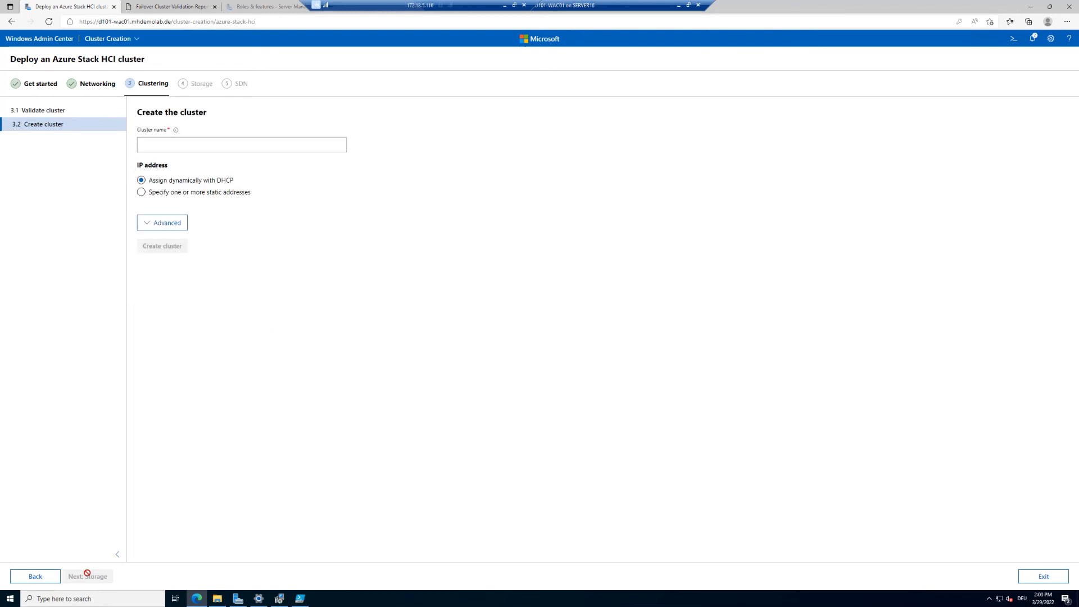
{"action": "left_click", "coordinate": [192, 148]}
{"action": "type", "text": "D10"}
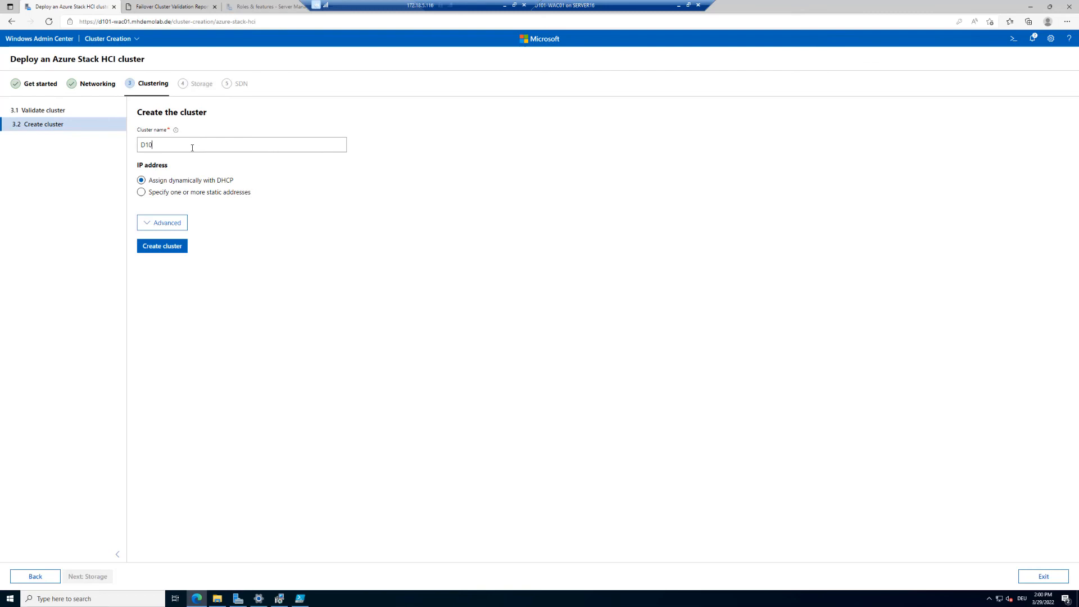
{"action": "type", "text": "1-ASHCICL01"}
{"action": "left_click", "coordinate": [142, 225]}
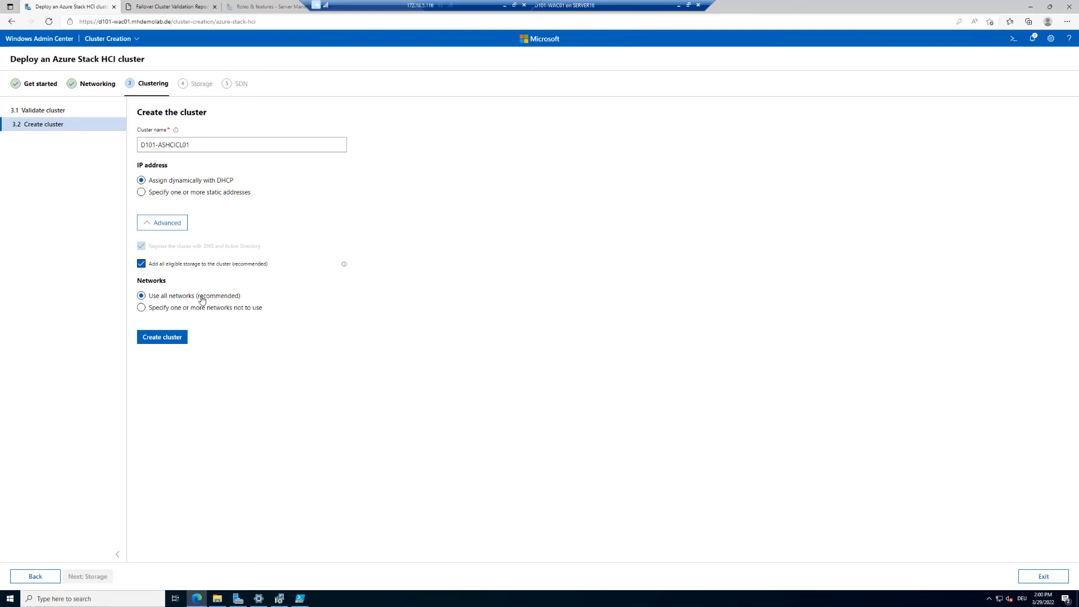
{"action": "left_click", "coordinate": [169, 339]}
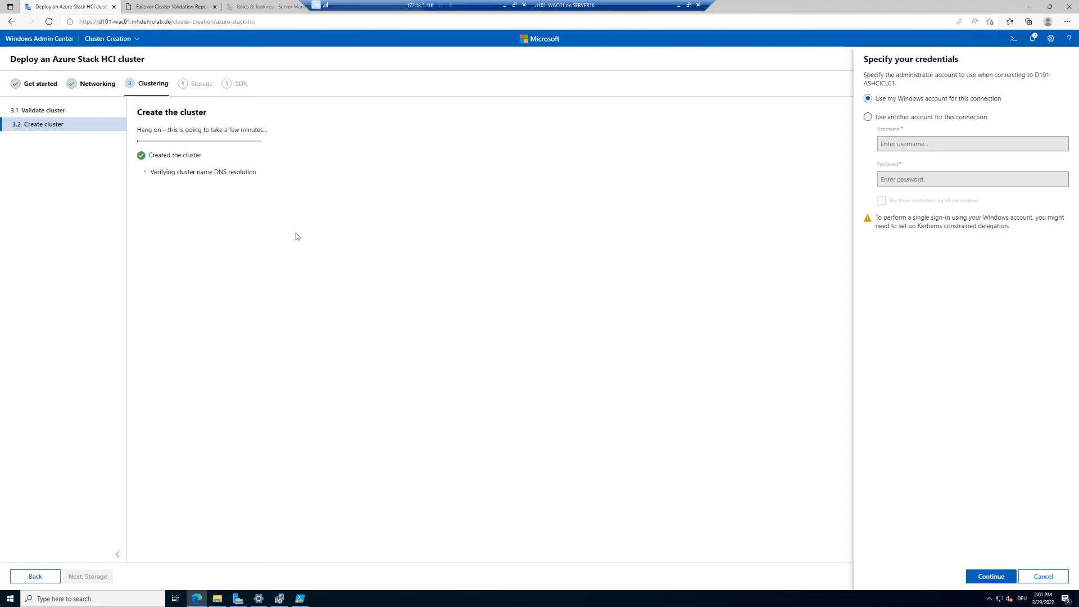
Connect to the new cluster with another account, filling in the administrator username and password, and use these credentials for all connections.
{"action": "left_click", "coordinate": [868, 117]}
{"action": "left_click", "coordinate": [920, 142]}
{"action": "left_click", "coordinate": [905, 174]}
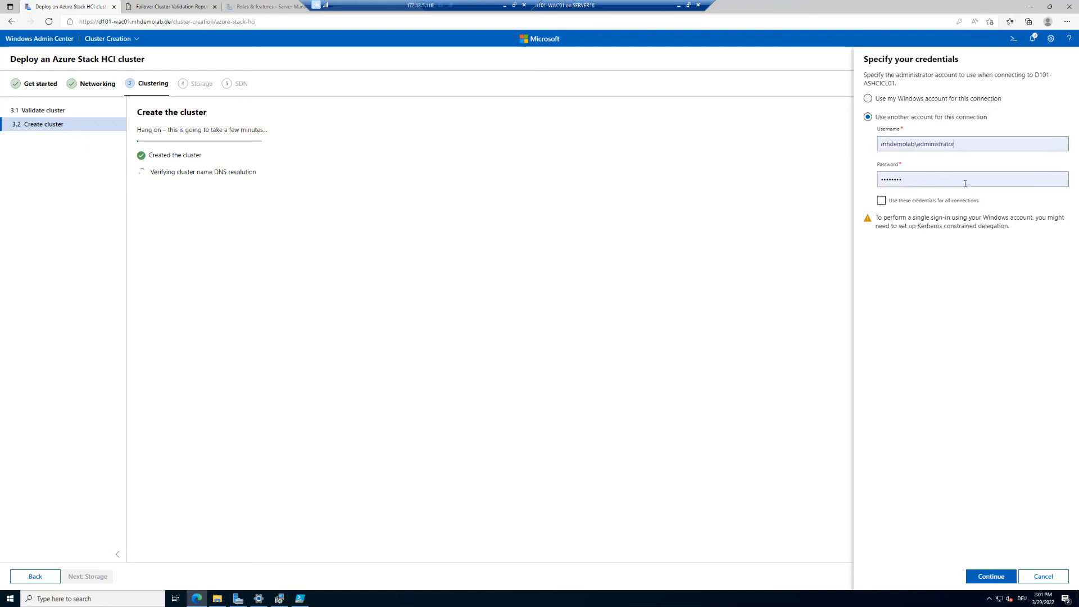
{"action": "left_click", "coordinate": [882, 200]}
{"action": "left_click", "coordinate": [991, 577]}
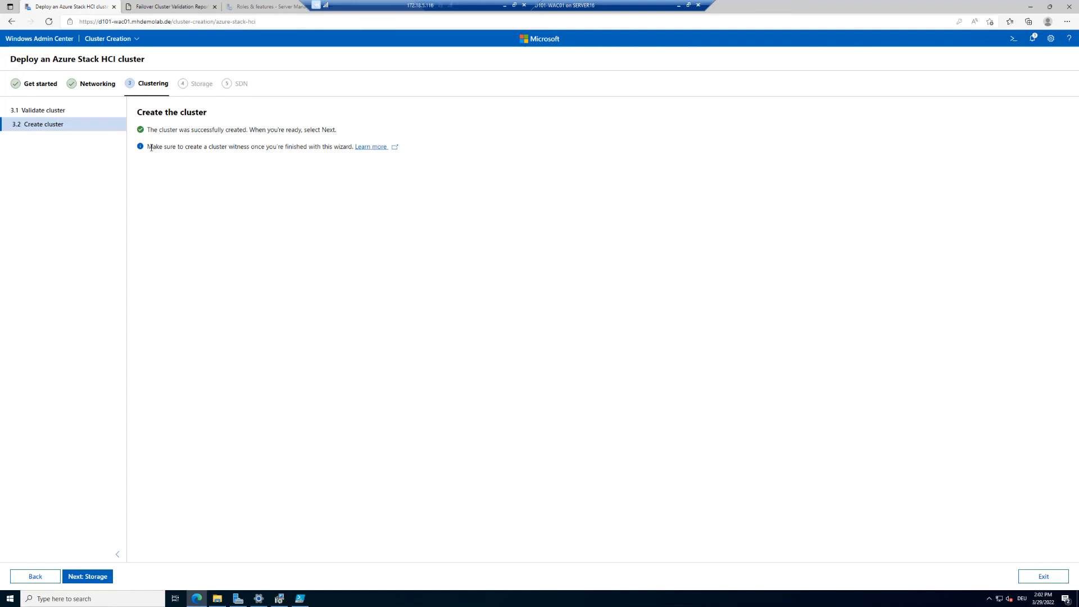
Continue to the storage stage and erase all existing data on the drives eligible for pooling.
{"action": "left_click_drag", "start_coordinate": [152, 147], "coordinate": [344, 152]}
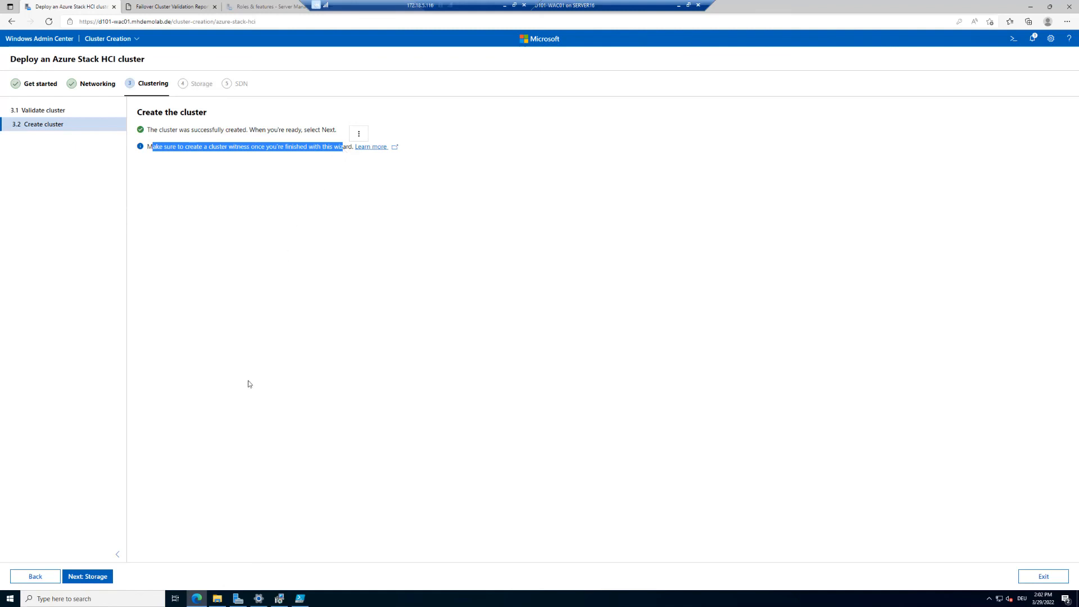
{"action": "left_click", "coordinate": [94, 578]}
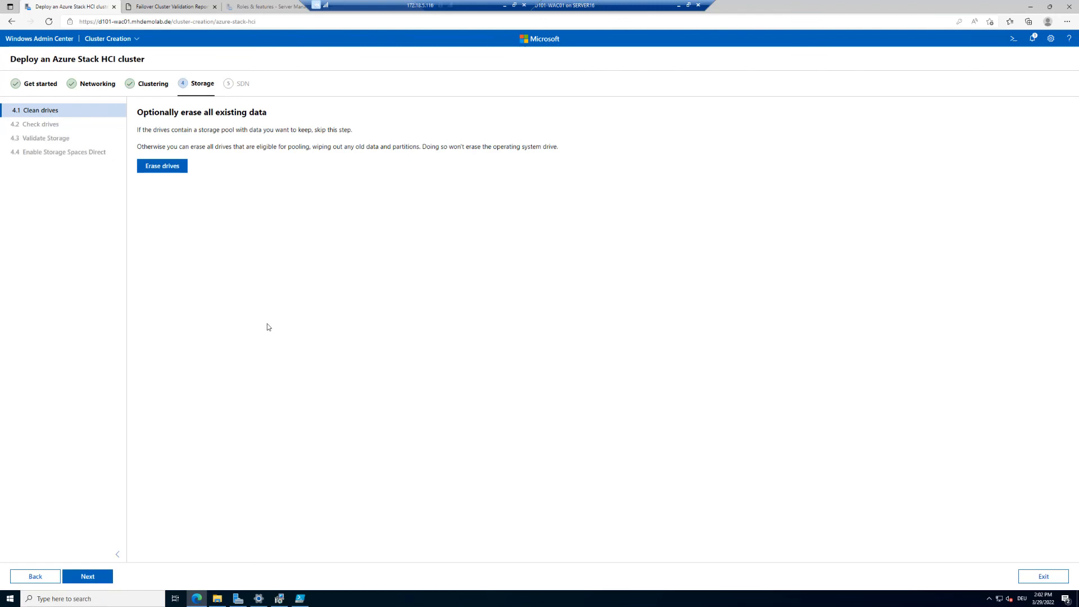
{"action": "left_click", "coordinate": [168, 172]}
{"action": "left_click", "coordinate": [577, 356]}
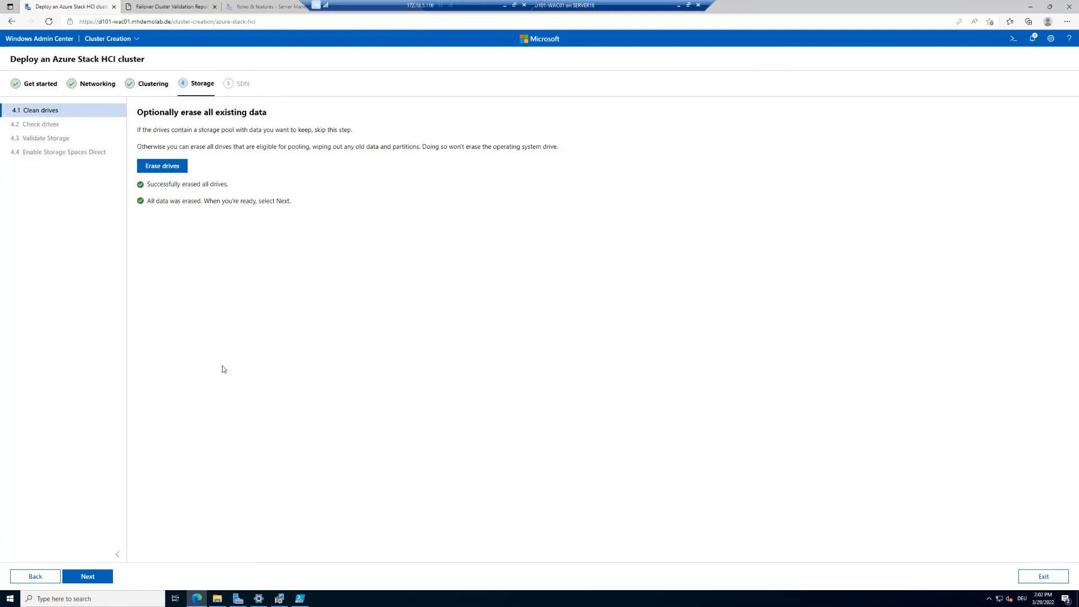
Check the individual drives found in d101-ashci01 and d101-ashci02.
{"action": "left_click", "coordinate": [94, 578]}
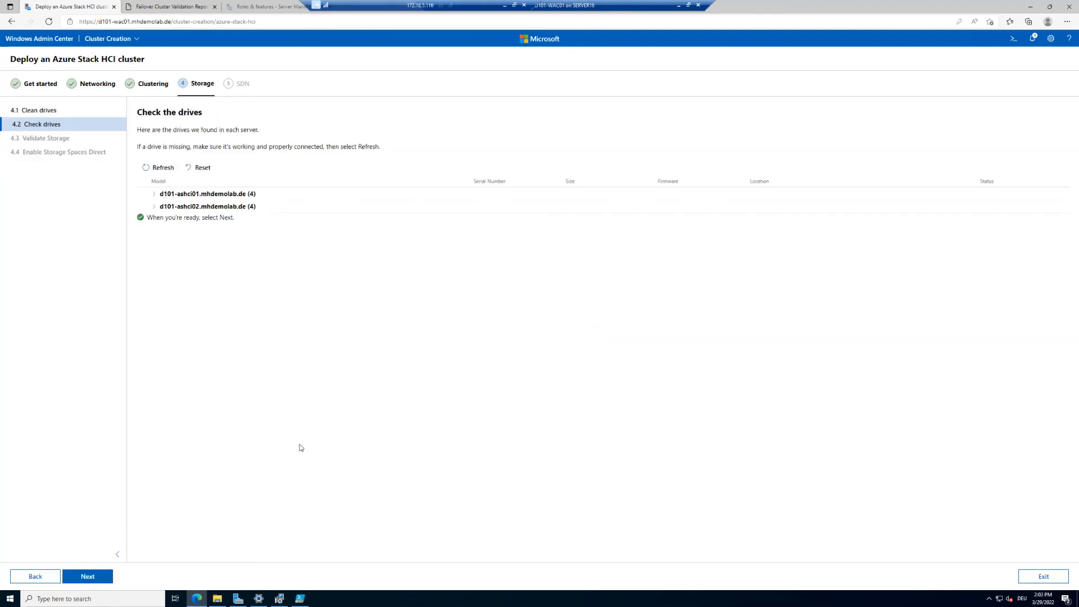
{"action": "left_click", "coordinate": [155, 196]}
{"action": "left_click", "coordinate": [155, 219]}
{"action": "left_click", "coordinate": [161, 207]}
{"action": "left_click", "coordinate": [160, 283]}
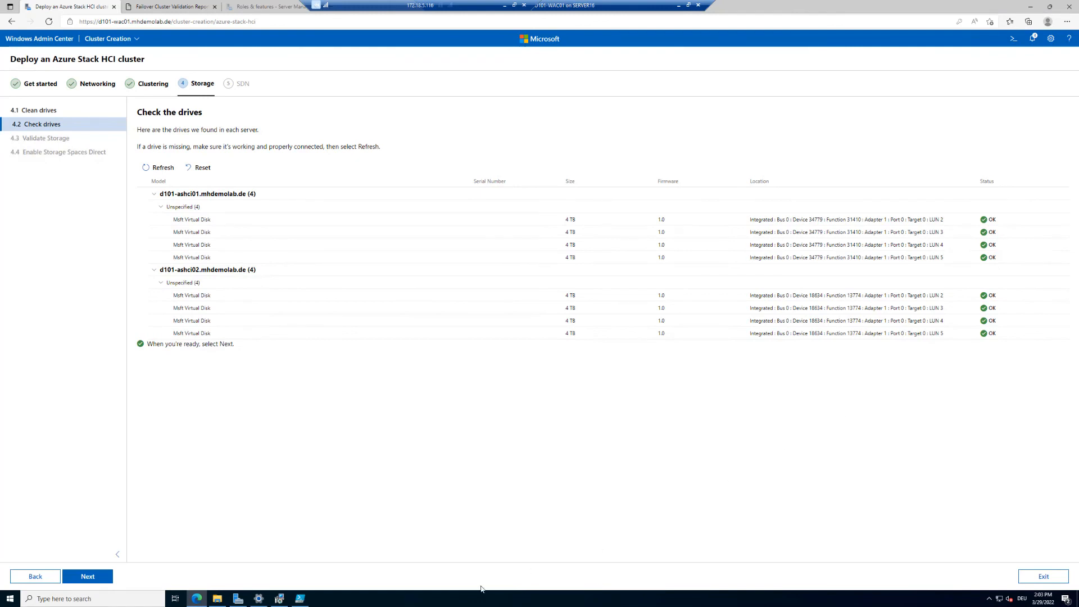
Run the Storage Spaces Direct validation and look over its list of test results.
{"action": "left_click", "coordinate": [87, 577]}
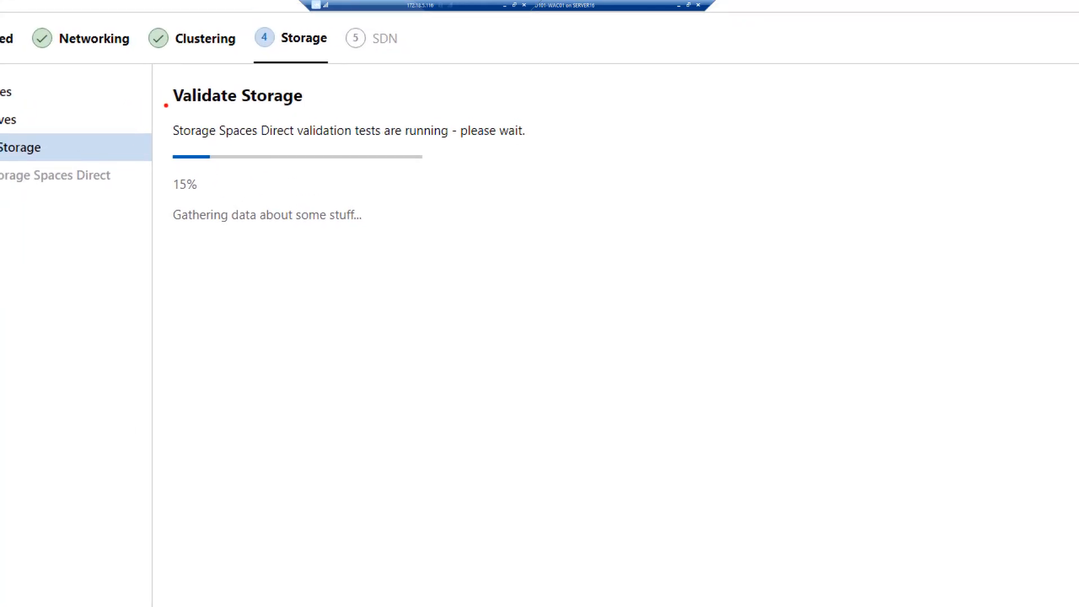
{"action": "mouse_move", "coordinate": [164, 107]}
{"action": "left_mouse_down"}
{"action": "mouse_move", "coordinate": [261, 149]}
{"action": "mouse_move", "coordinate": [313, 146]}
{"action": "mouse_move", "coordinate": [299, 149]}
{"action": "left_mouse_up"}
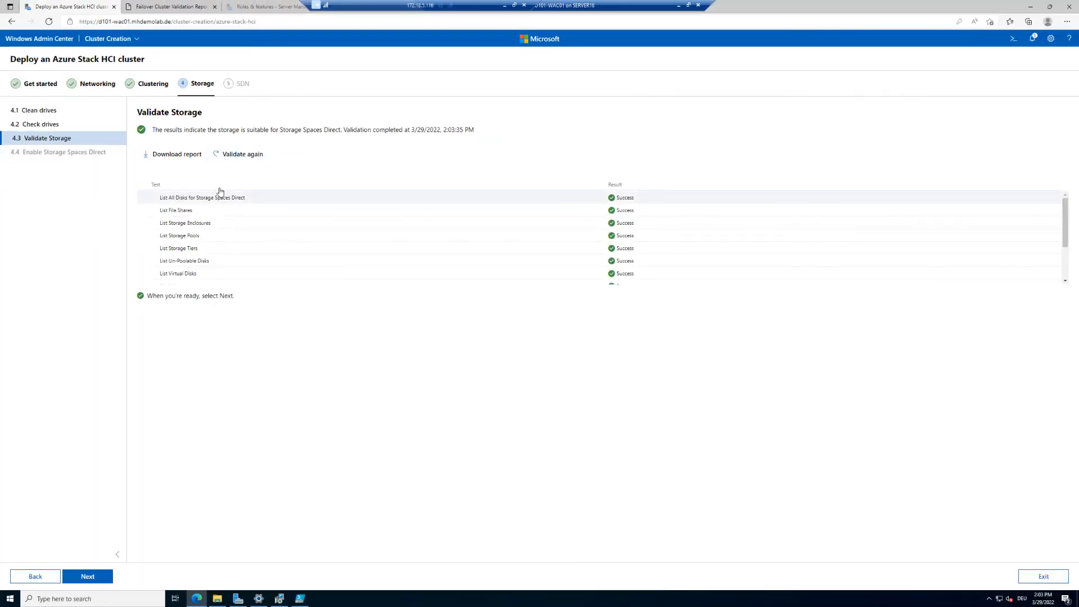
{"action": "scroll", "coordinate": [246, 212], "scroll_direction": "down", "scroll_amount": 3}
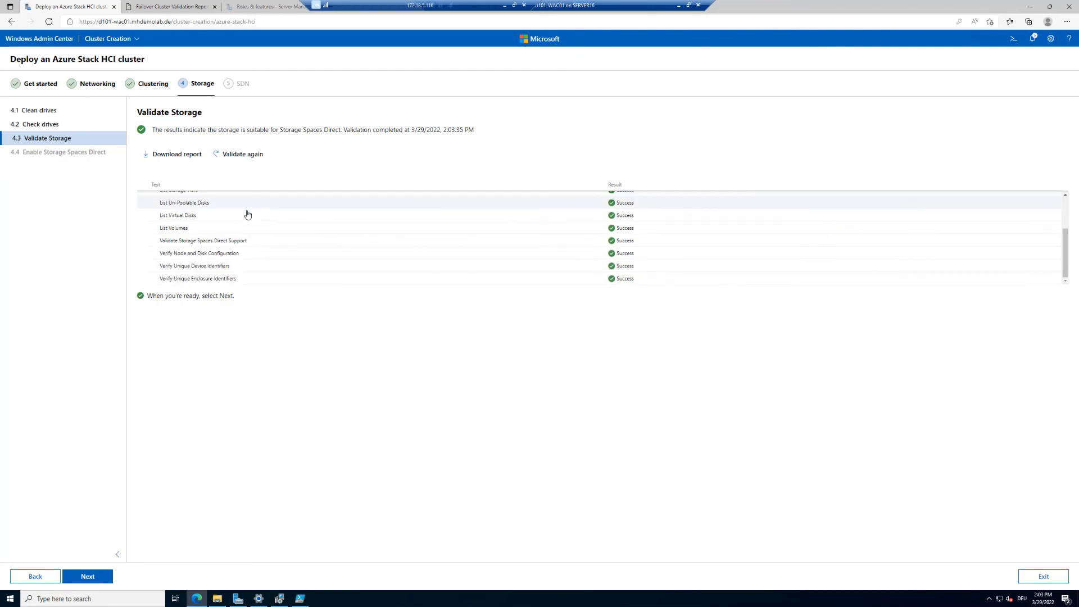
{"action": "scroll", "coordinate": [246, 214], "scroll_direction": "up", "scroll_amount": 3}
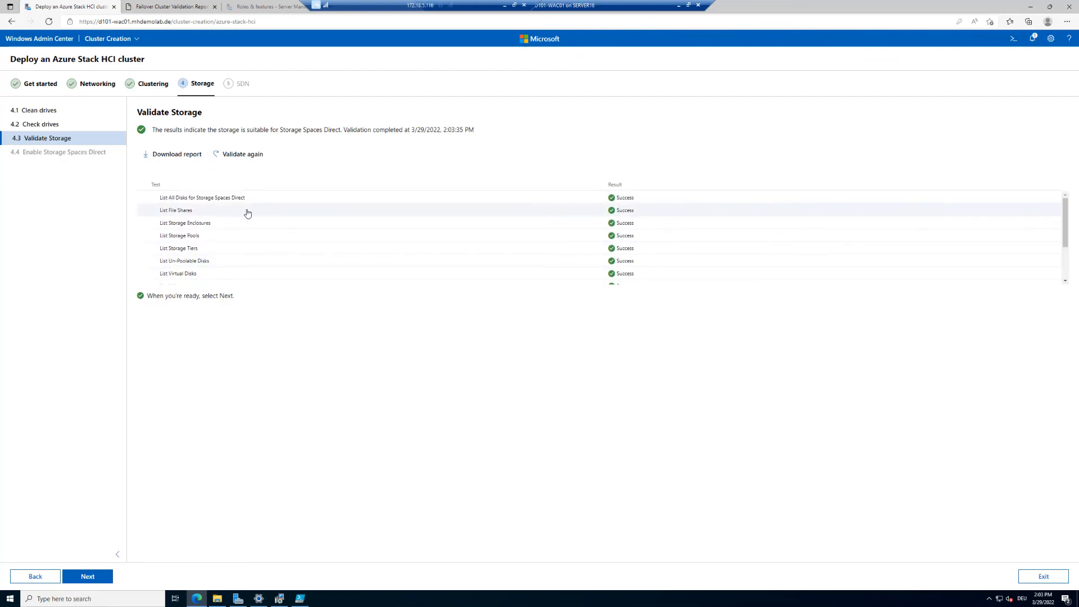
Examine the storage validation tests one by one, from List All Disks for Storage Spaces Direct to Verify Unique Enclosure Identifiers.
{"action": "key", "text": "ctrl+1"}
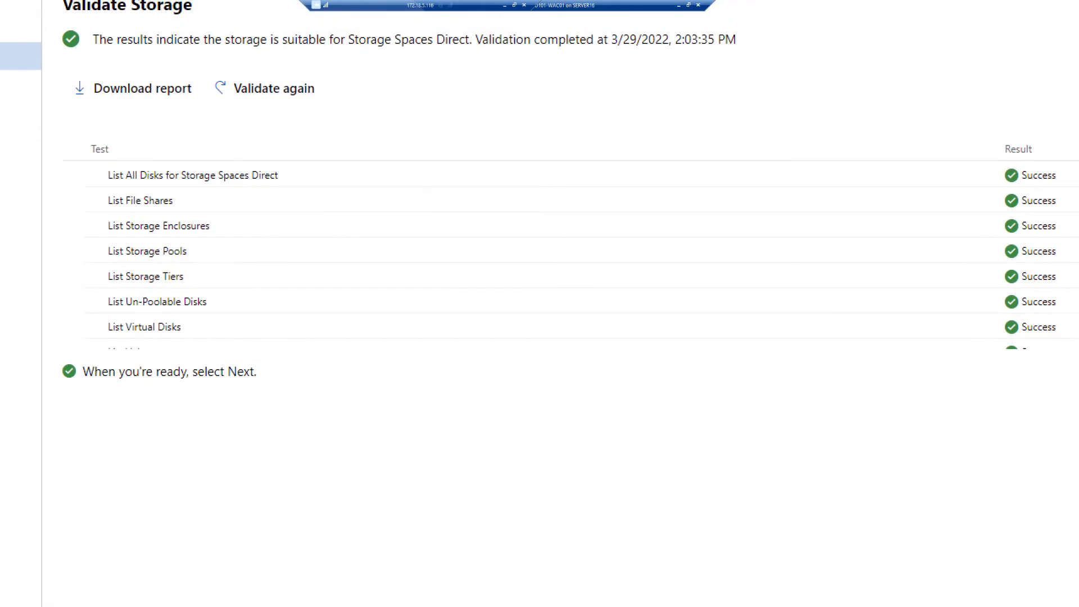
{"action": "left_click_drag", "start_coordinate": [90, 157], "coordinate": [305, 187]}
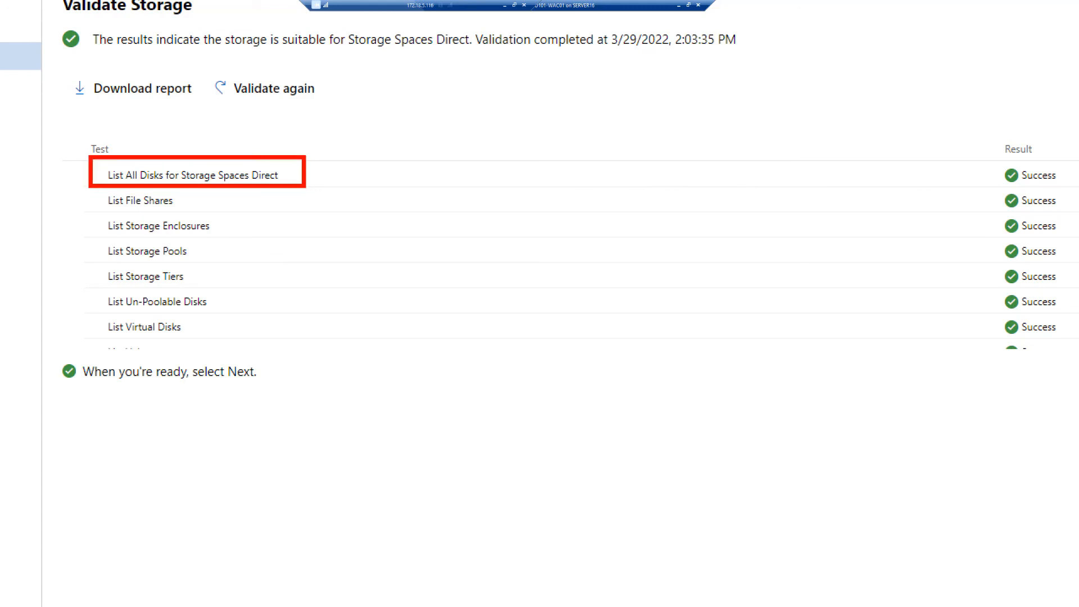
{"action": "left_click_drag", "start_coordinate": [85, 188], "coordinate": [314, 212]}
{"action": "left_click_drag", "start_coordinate": [90, 212], "coordinate": [317, 240]}
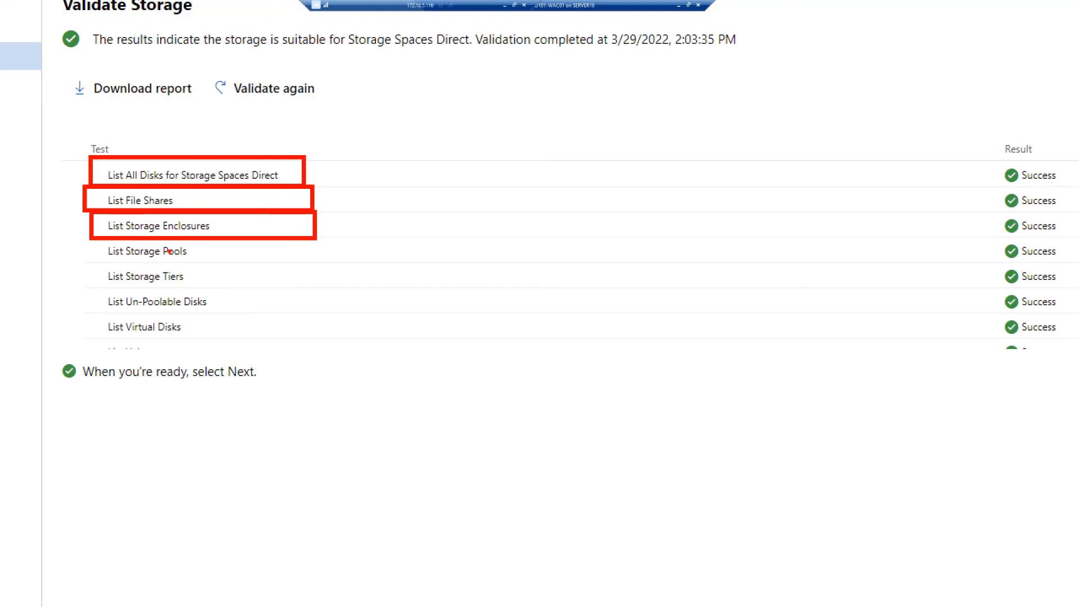
{"action": "left_click_drag", "start_coordinate": [97, 242], "coordinate": [317, 263]}
{"action": "mouse_move", "coordinate": [96, 264]}
{"action": "left_mouse_down"}
{"action": "mouse_move", "coordinate": [321, 300]}
{"action": "mouse_move", "coordinate": [342, 292]}
{"action": "left_mouse_up"}
{"action": "mouse_move", "coordinate": [96, 290]}
{"action": "left_mouse_down"}
{"action": "mouse_move", "coordinate": [157, 307]}
{"action": "mouse_move", "coordinate": [335, 316]}
{"action": "left_mouse_up"}
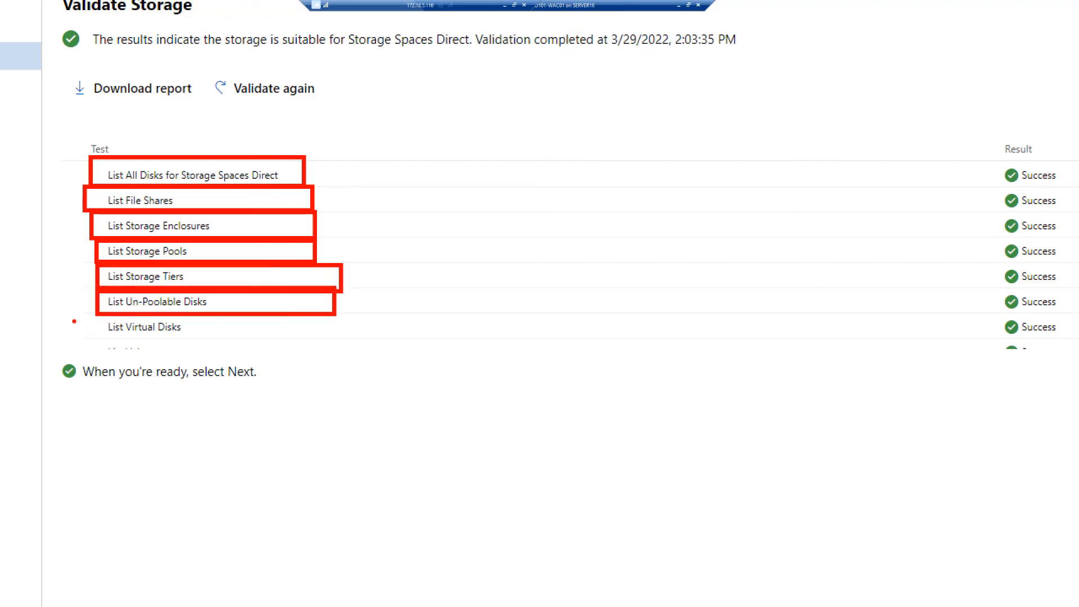
{"action": "mouse_move", "coordinate": [88, 311]}
{"action": "left_mouse_down"}
{"action": "mouse_move", "coordinate": [211, 340]}
{"action": "mouse_move", "coordinate": [303, 341]}
{"action": "left_mouse_up"}
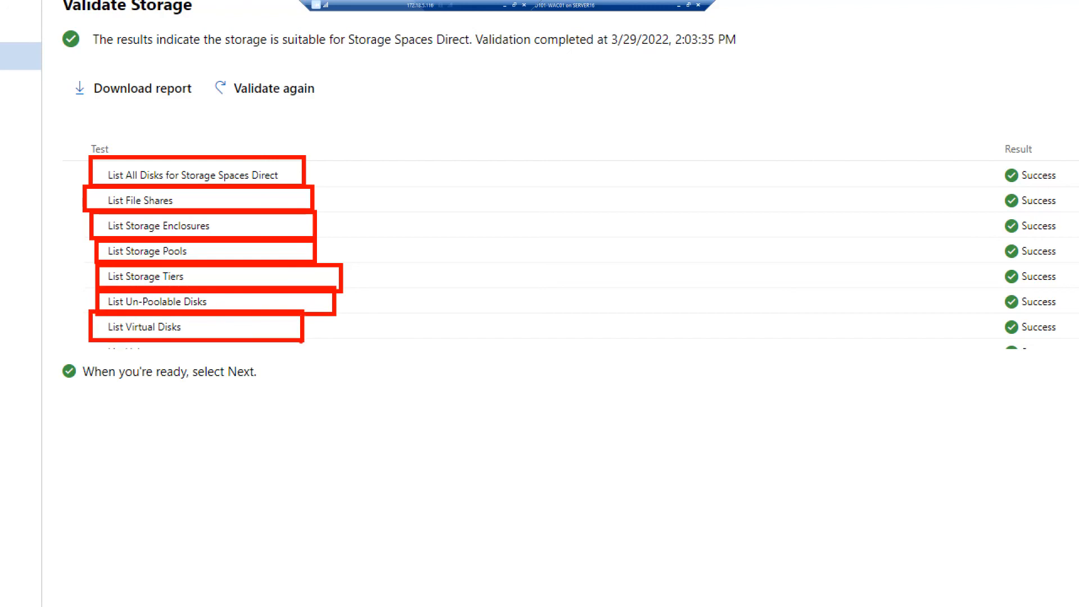
{"action": "key", "text": "Escape"}
{"action": "scroll", "coordinate": [246, 273], "scroll_direction": "down", "scroll_amount": 1}
{"action": "scroll", "coordinate": [246, 272], "scroll_direction": "down", "scroll_amount": 2}
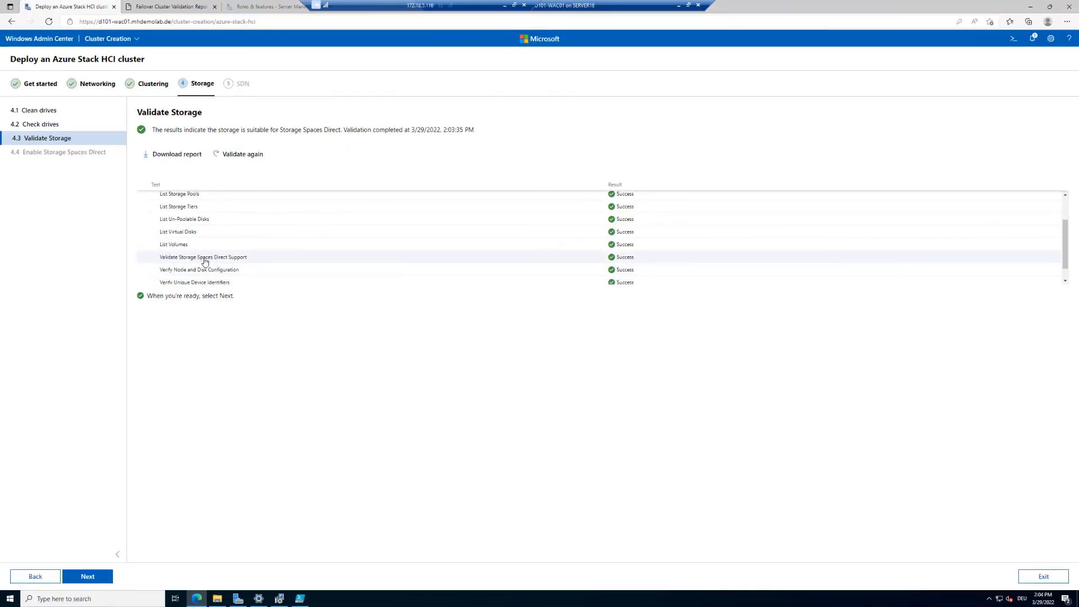
{"action": "scroll", "coordinate": [212, 262], "scroll_direction": "down", "scroll_amount": 1}
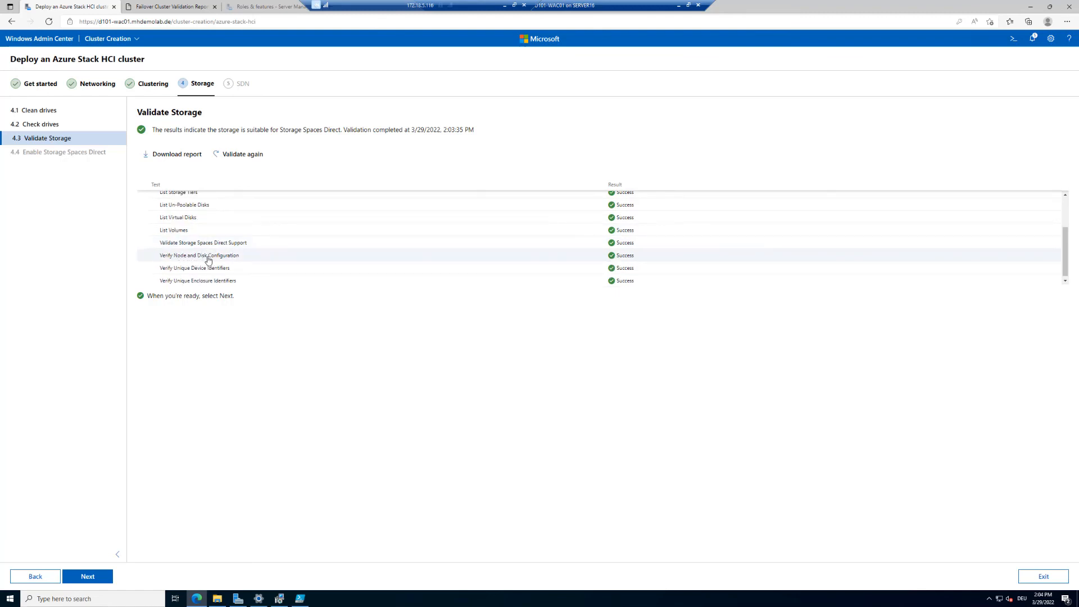
{"action": "scroll", "coordinate": [208, 259], "scroll_direction": "down", "scroll_amount": 1}
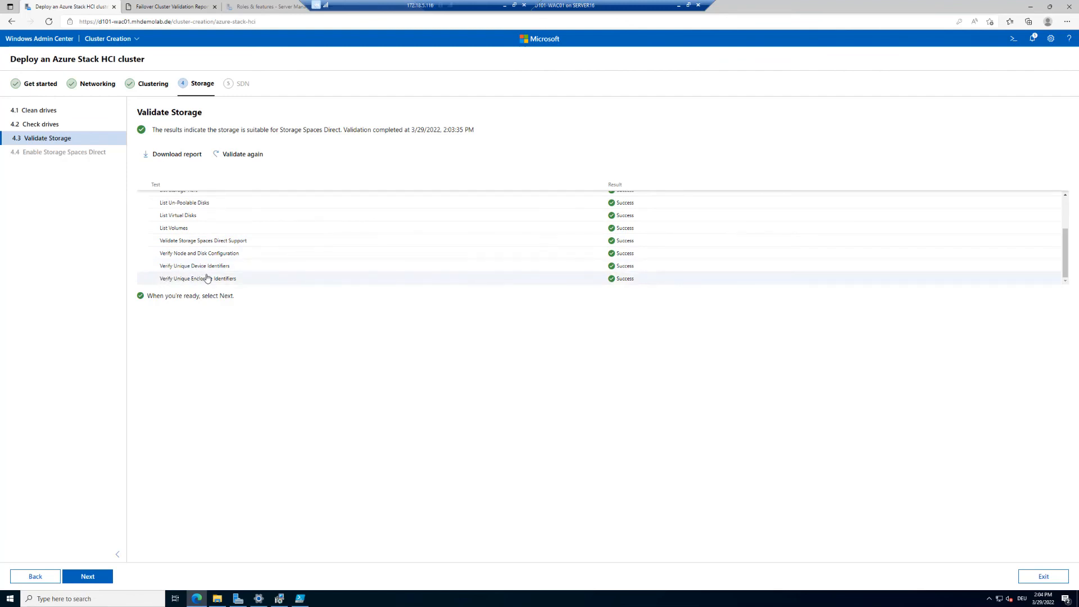
Download the storage validation report, view its Storage Spaces Direct results, and return to the deployment wizard.
{"action": "left_click", "coordinate": [177, 155]}
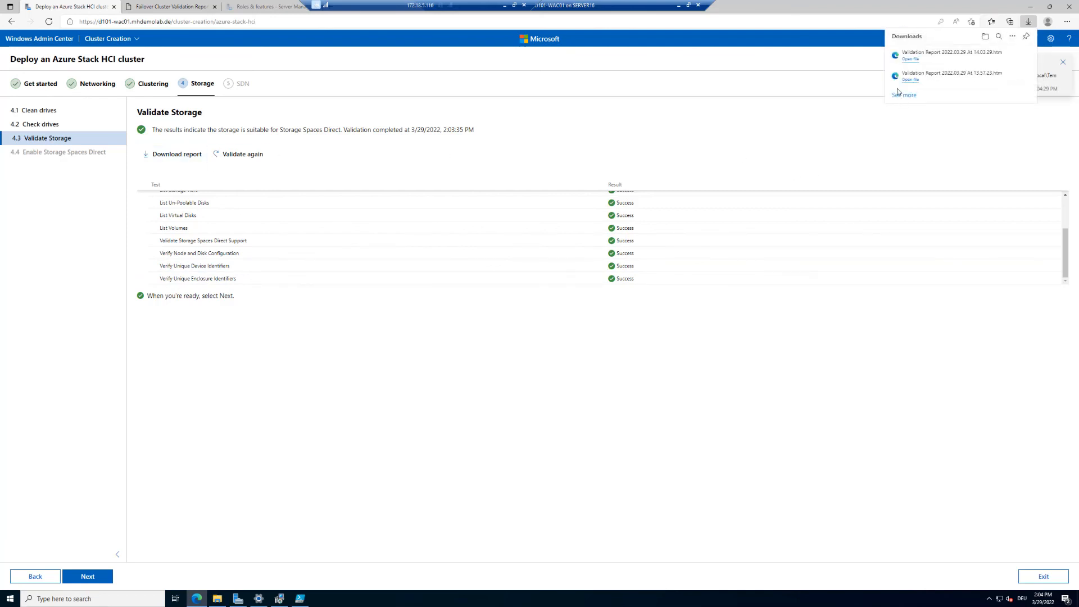
{"action": "left_click", "coordinate": [910, 59]}
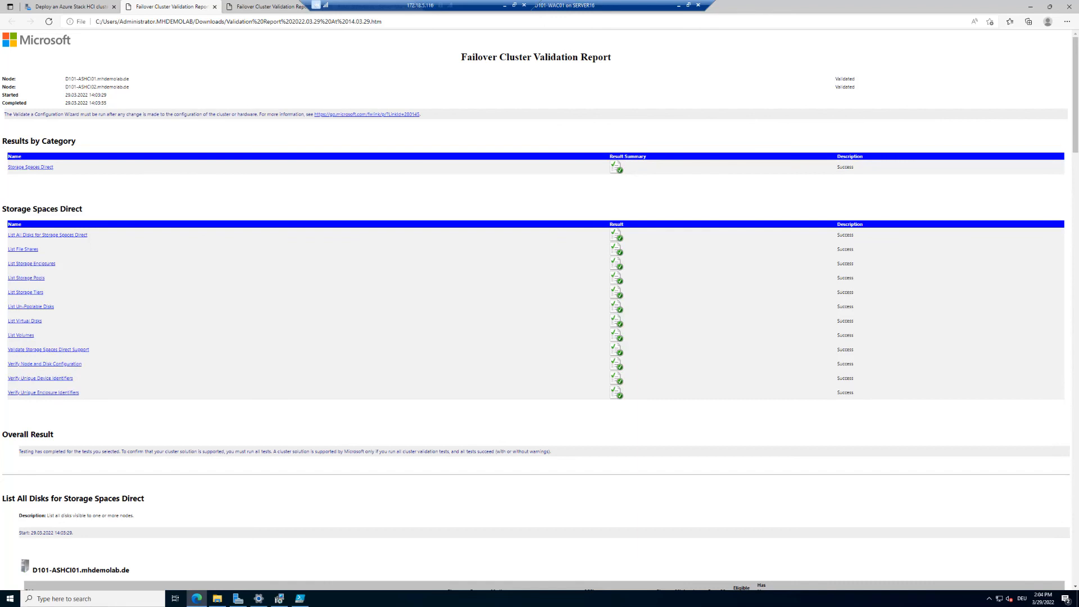
{"action": "left_click", "coordinate": [82, 7]}
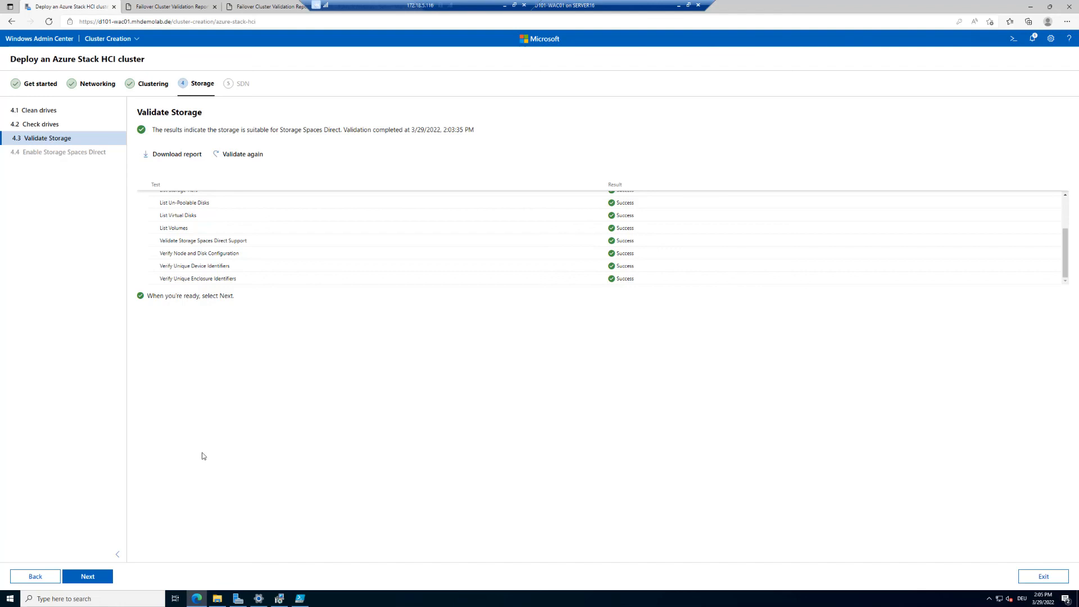
Proceed past the storage validation and enable Storage Spaces Direct on the cluster.
{"action": "left_click", "coordinate": [100, 579]}
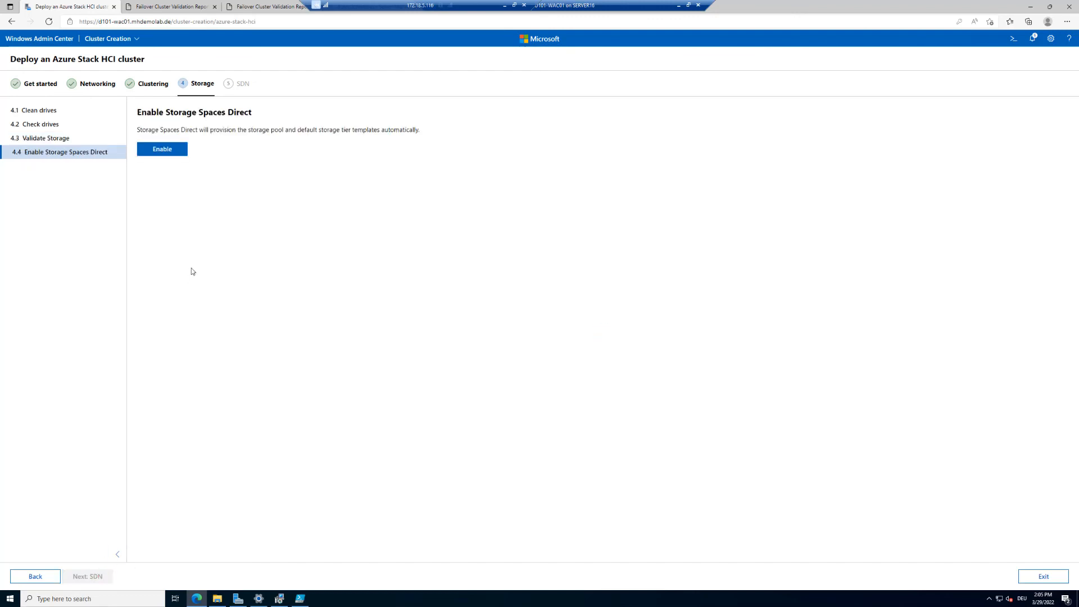
{"action": "left_click", "coordinate": [157, 151]}
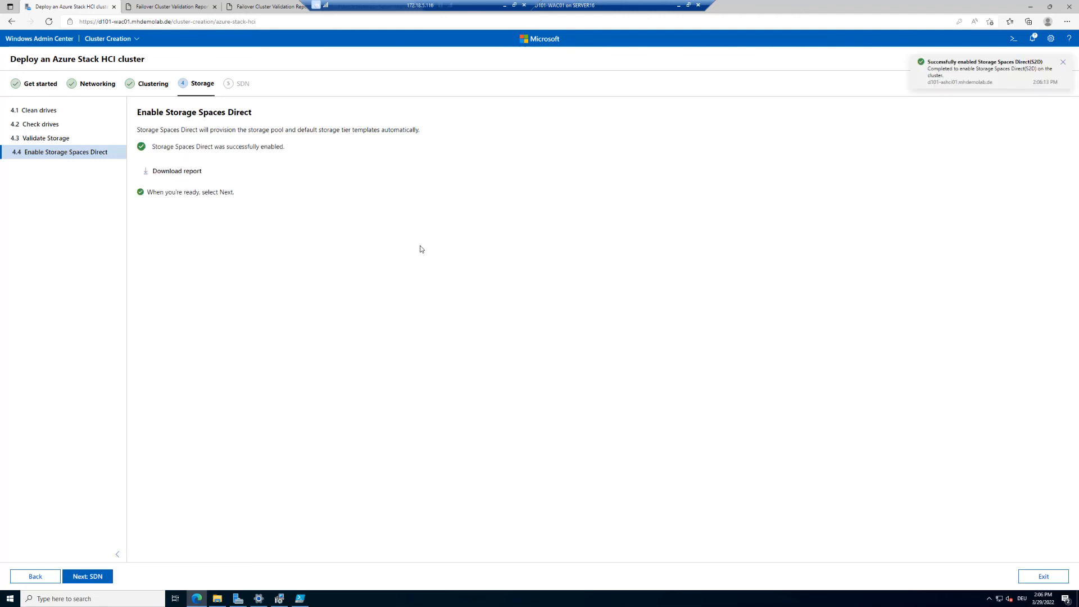
Download the EnableClusterS2D report and review its log and claimed disks sections.
{"action": "left_click", "coordinate": [156, 172]}
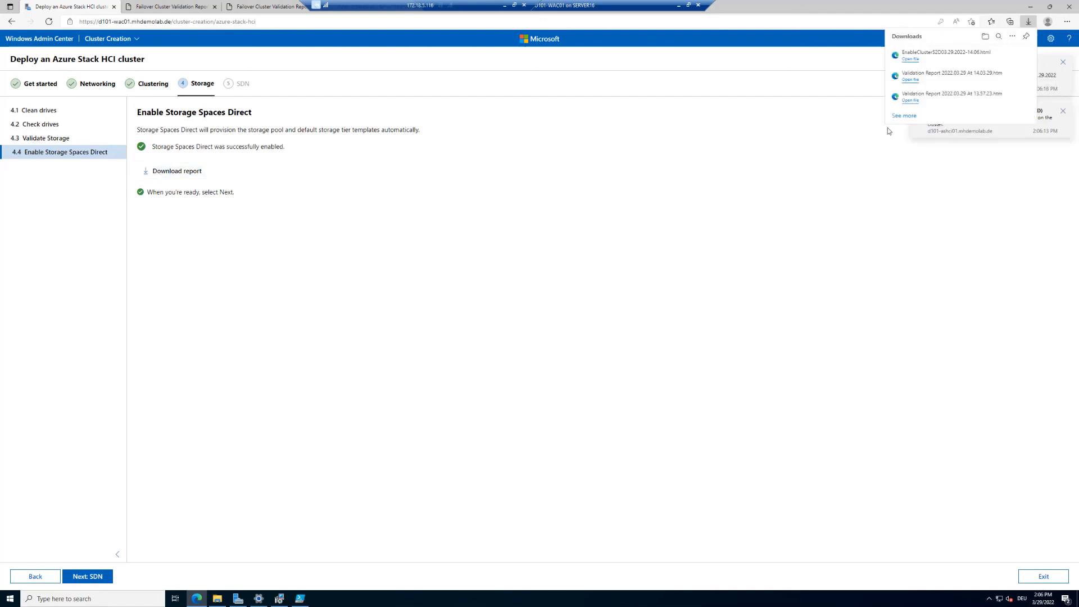
{"action": "left_click", "coordinate": [910, 59]}
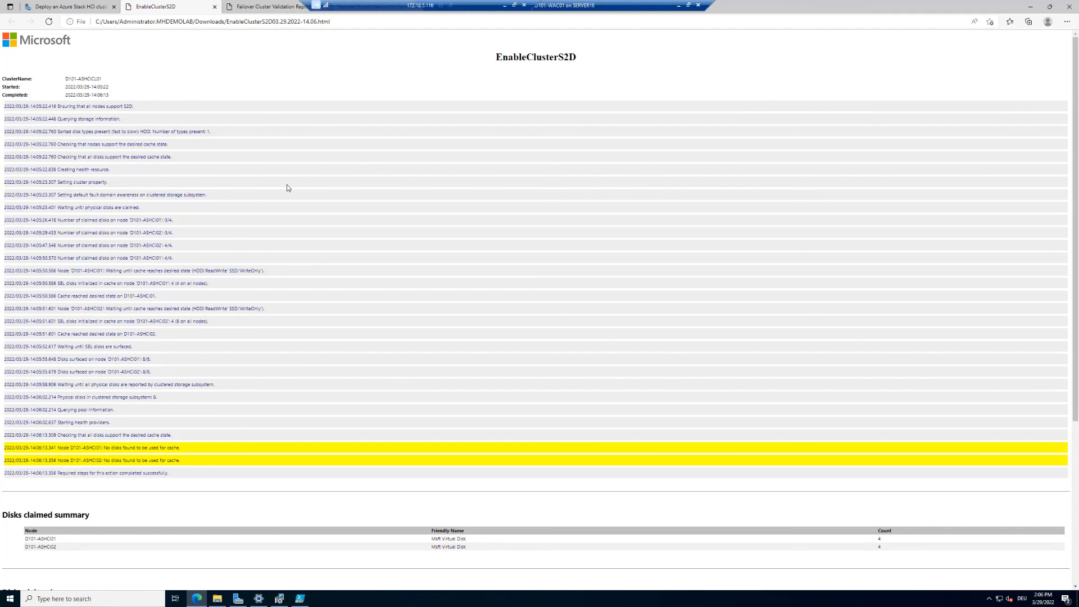
{"action": "scroll", "coordinate": [242, 343], "scroll_direction": "down", "scroll_amount": 3}
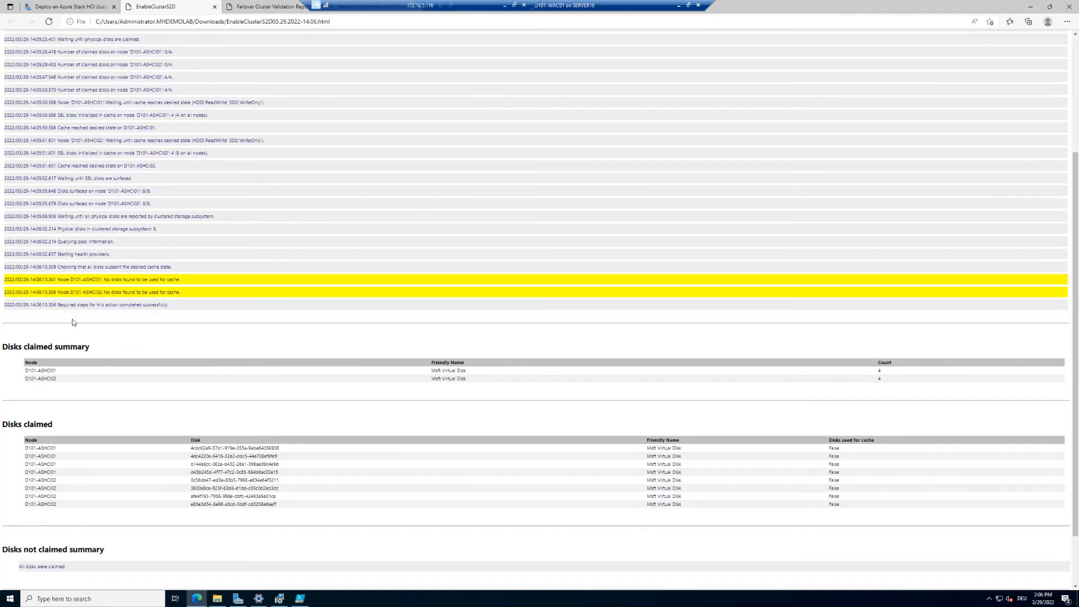
Review the highlighted cache-disk messages for both nodes and the claimed disks summaries in the EnableClusterS2D report.
{"action": "left_click_drag", "start_coordinate": [105, 278], "coordinate": [181, 280]}
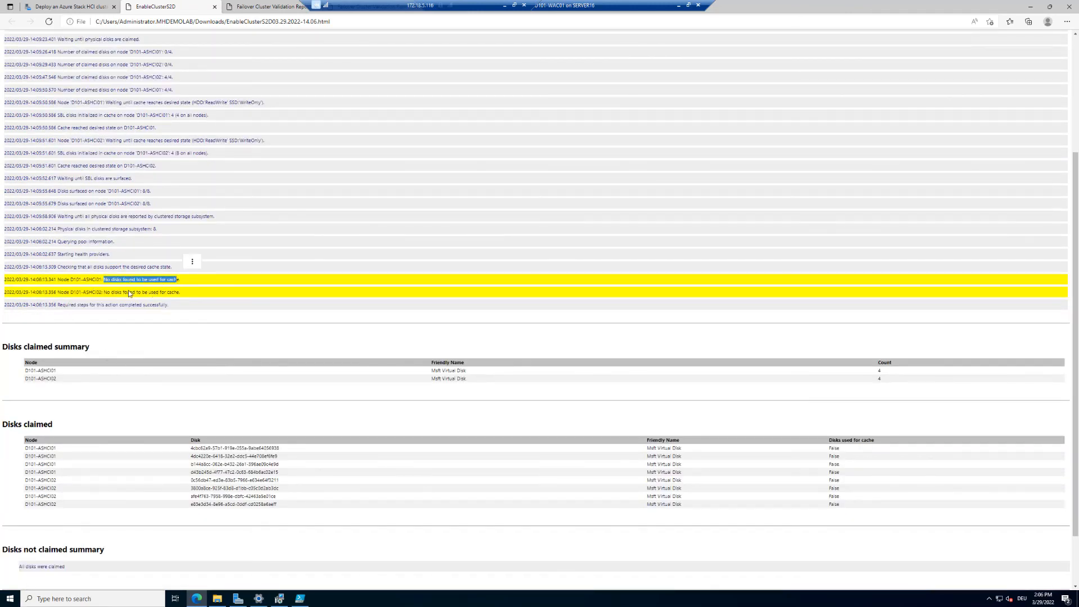
{"action": "left_click_drag", "start_coordinate": [111, 292], "coordinate": [188, 293]}
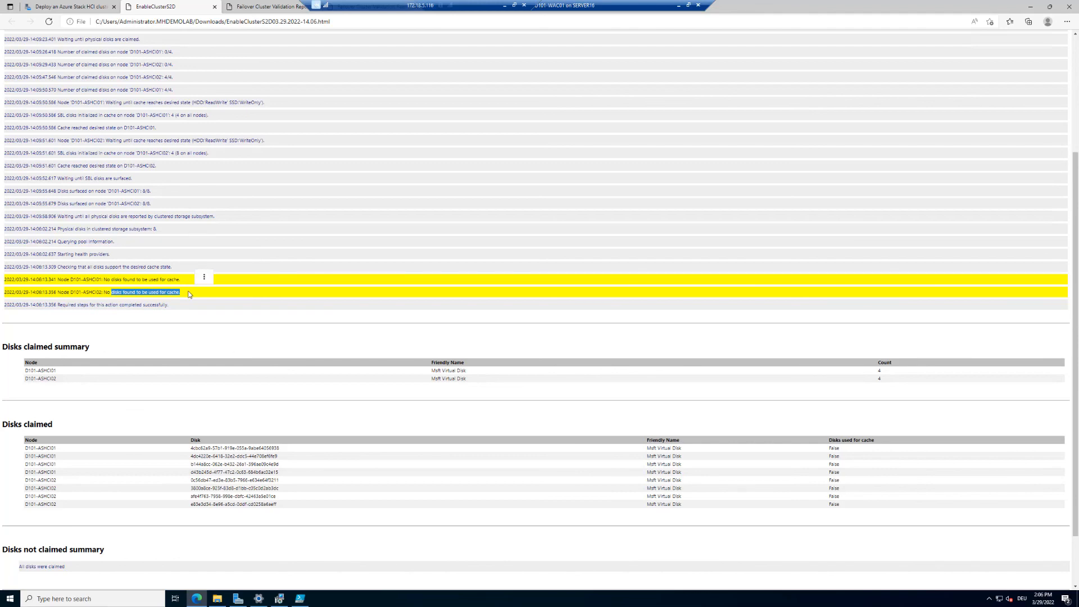
{"action": "scroll", "coordinate": [189, 295], "scroll_direction": "down", "scroll_amount": 1}
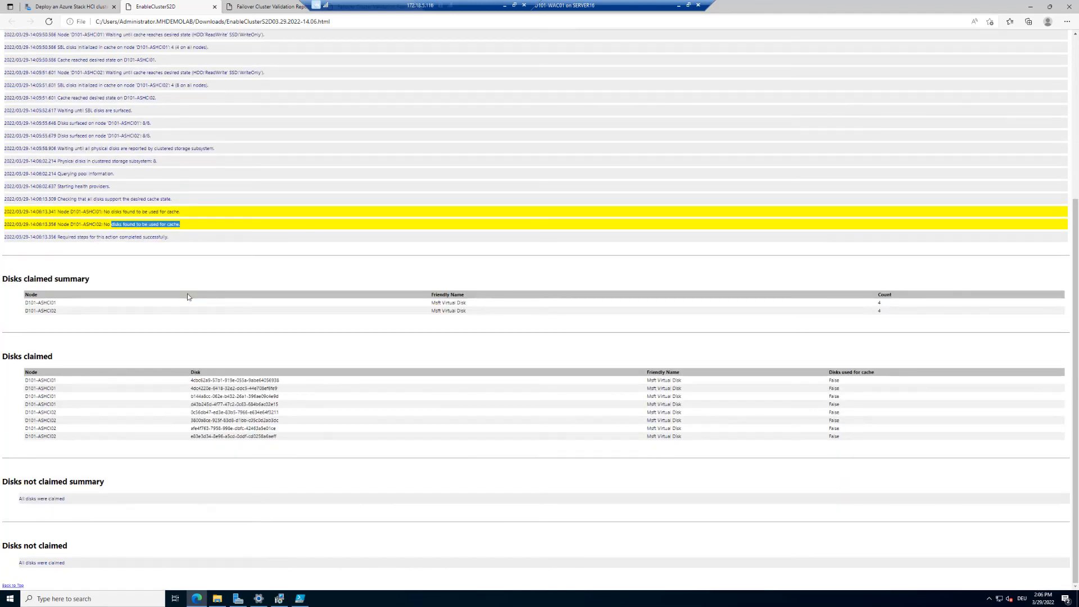
{"action": "scroll", "coordinate": [188, 295], "scroll_direction": "up", "scroll_amount": 4}
{"action": "scroll", "coordinate": [187, 296], "scroll_direction": "down", "scroll_amount": 4}
{"action": "scroll", "coordinate": [187, 300], "scroll_direction": "up", "scroll_amount": 4}
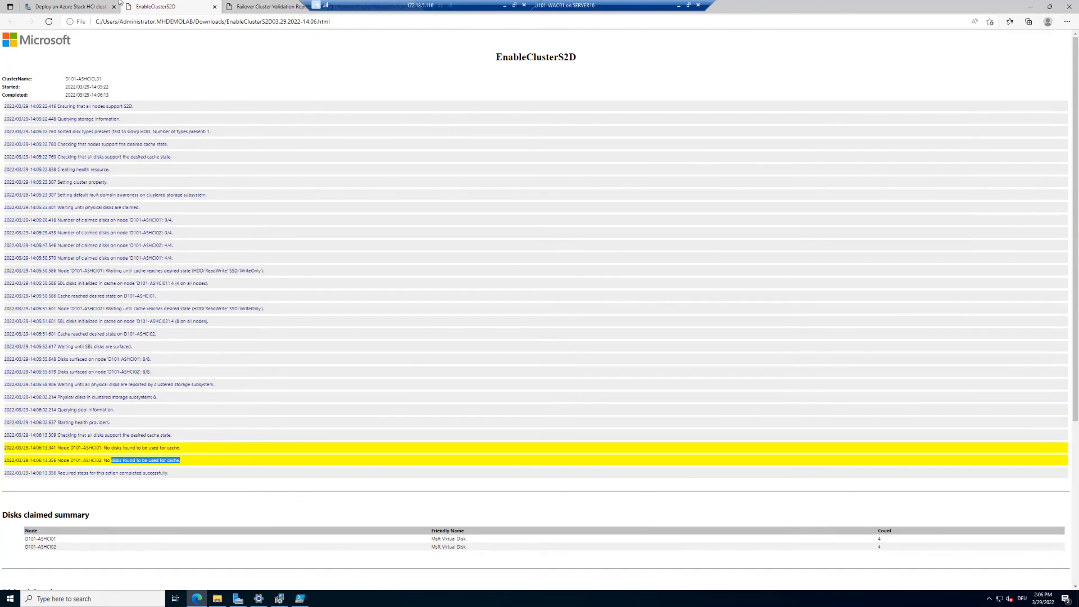
Return to the deployment wizard, proceed from Storage to the SDN stage, and skip the Network Controller setup.
{"action": "left_click", "coordinate": [70, 6]}
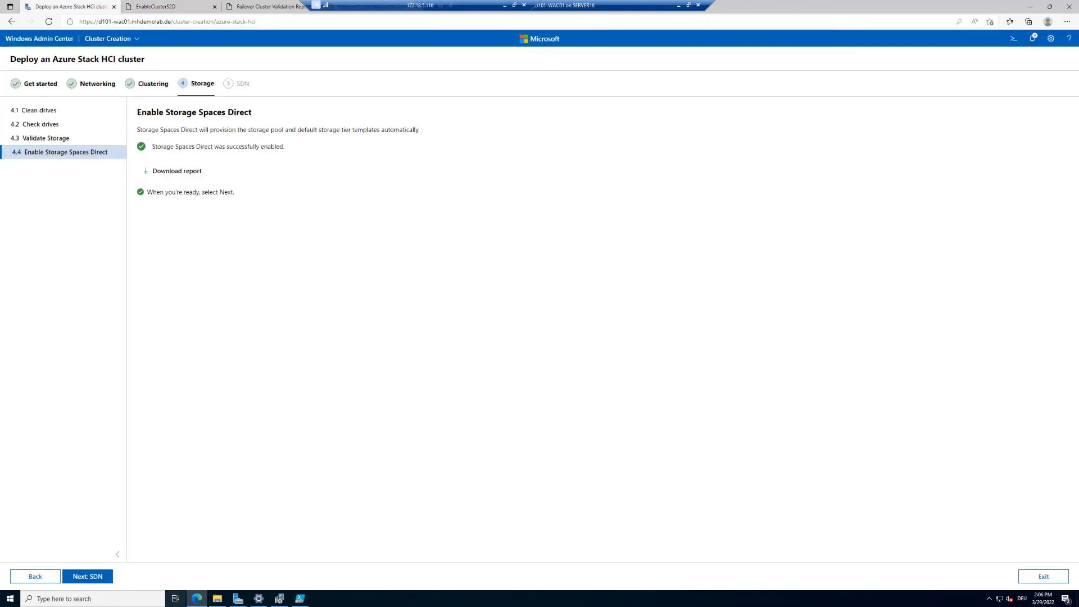
{"action": "left_click", "coordinate": [80, 576]}
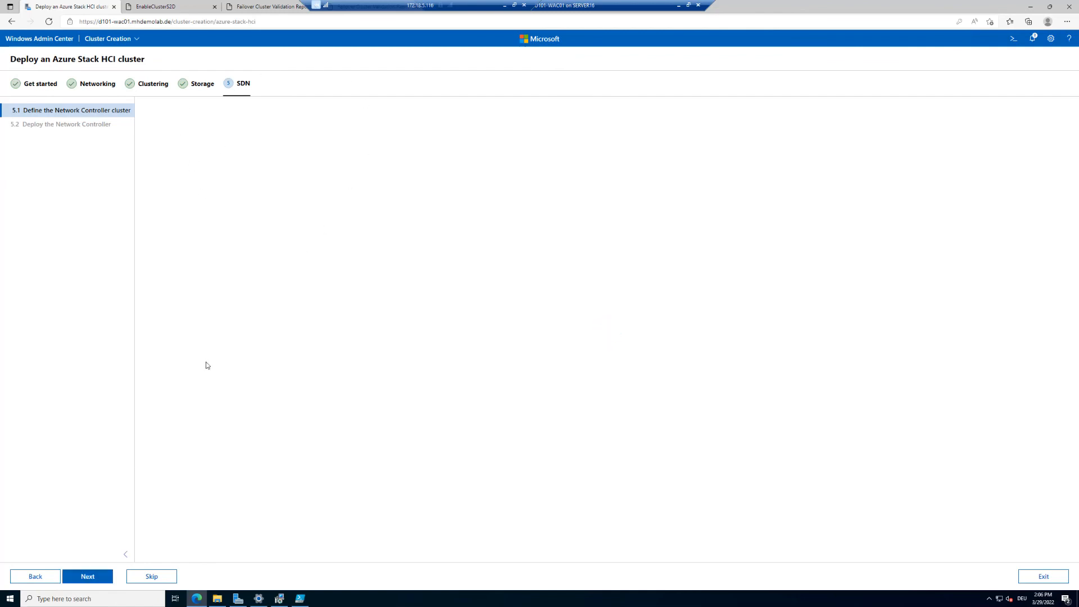
{"action": "left_click", "coordinate": [151, 576]}
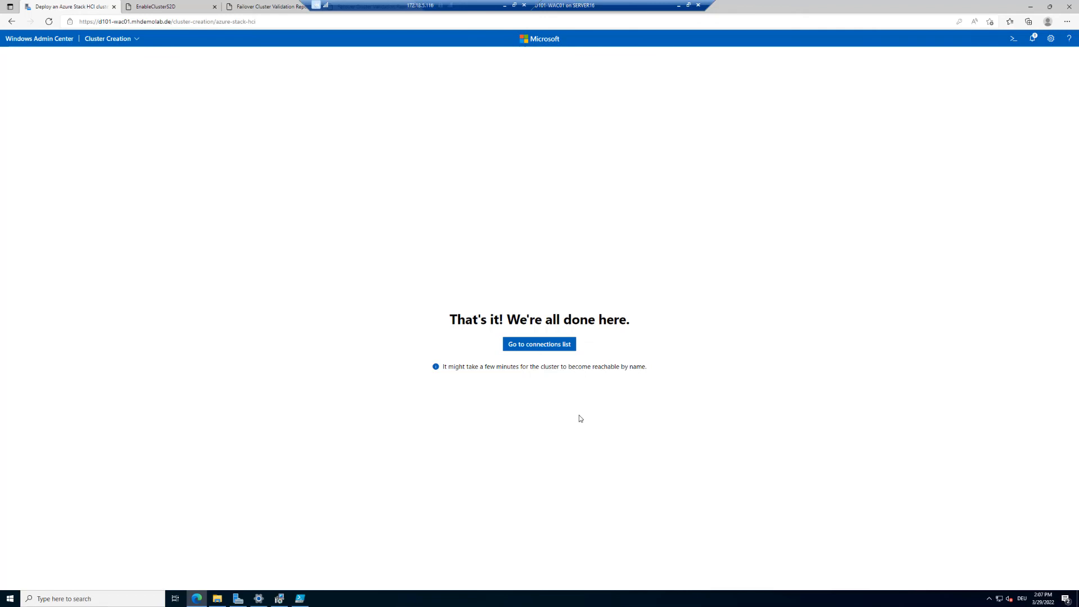
Go to the connections list and connect to the new server cluster d101-ashcicl01.mhdemolab.de.
{"action": "left_click", "coordinate": [535, 347]}
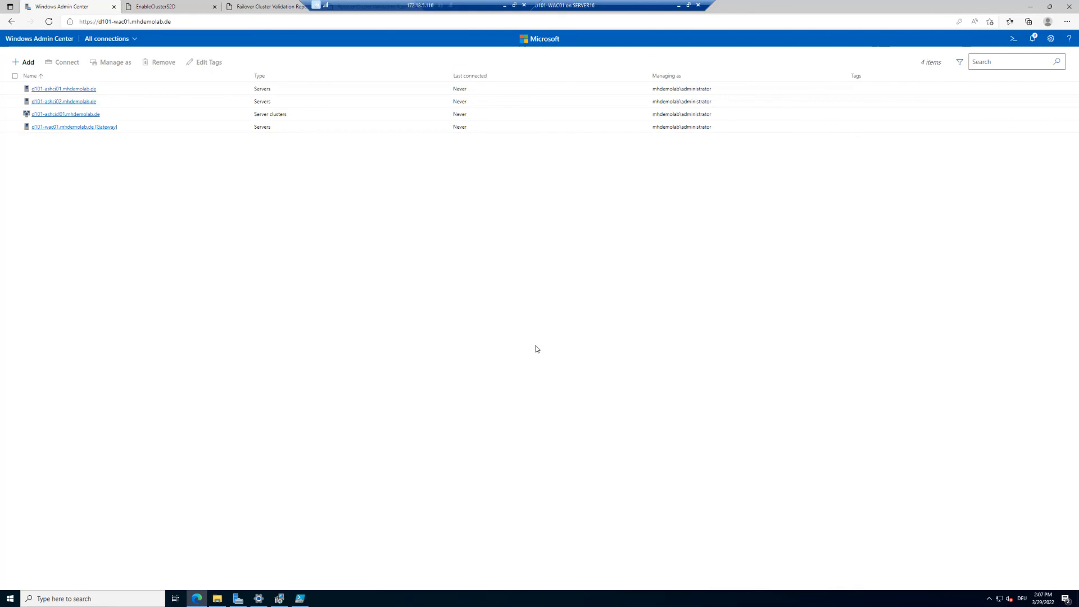
{"action": "left_click", "coordinate": [66, 114]}
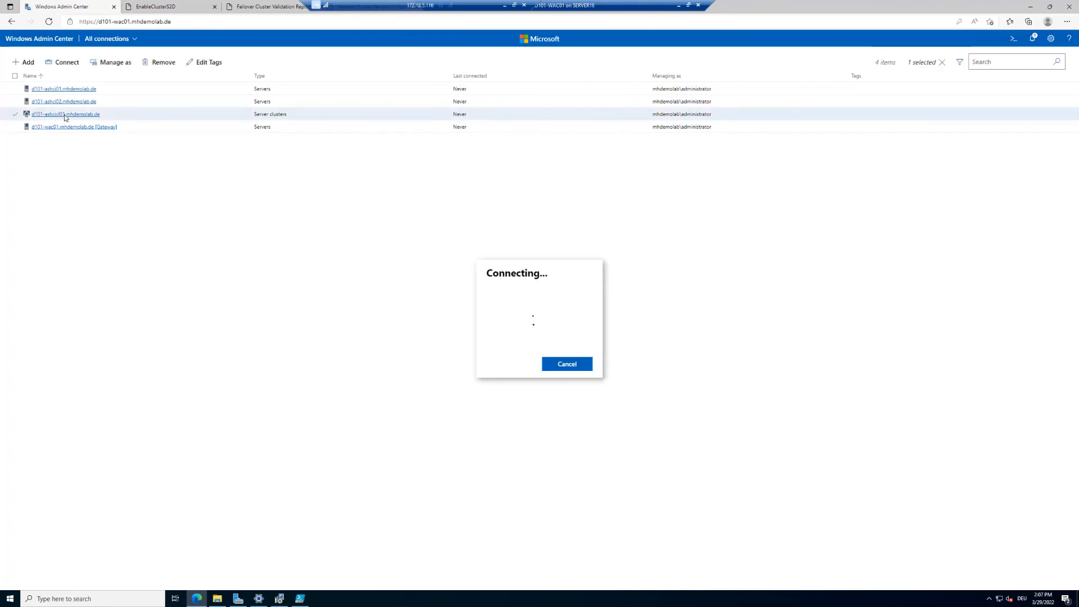